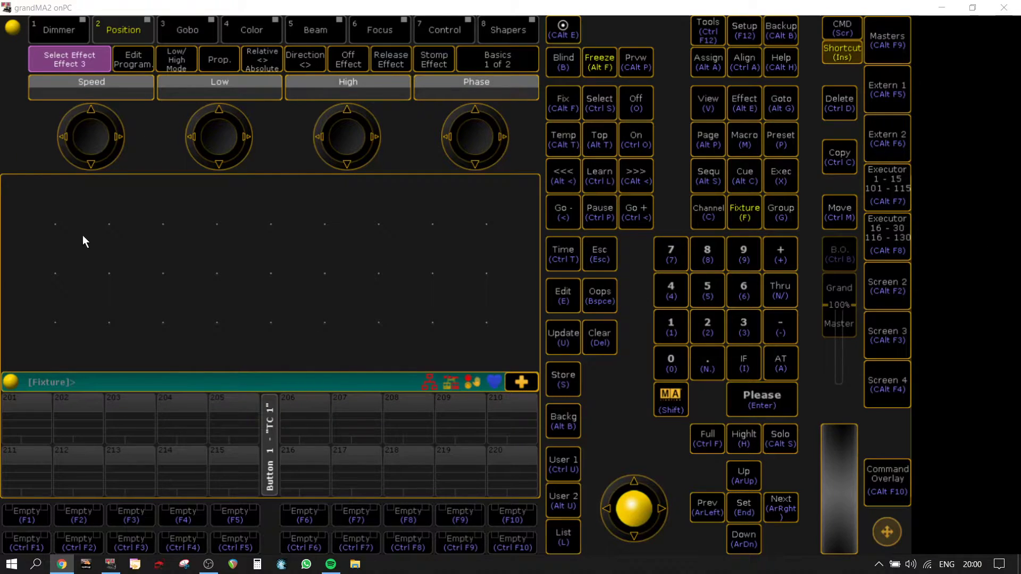
Create an Effects pool window in the empty area and size it to a single full-width row
click(23, 192)
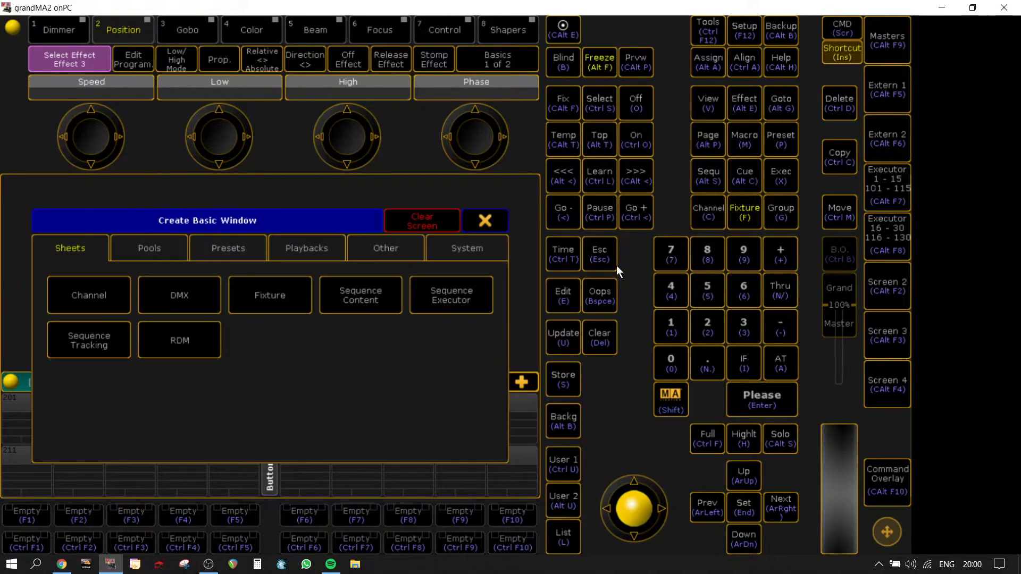
click(157, 240)
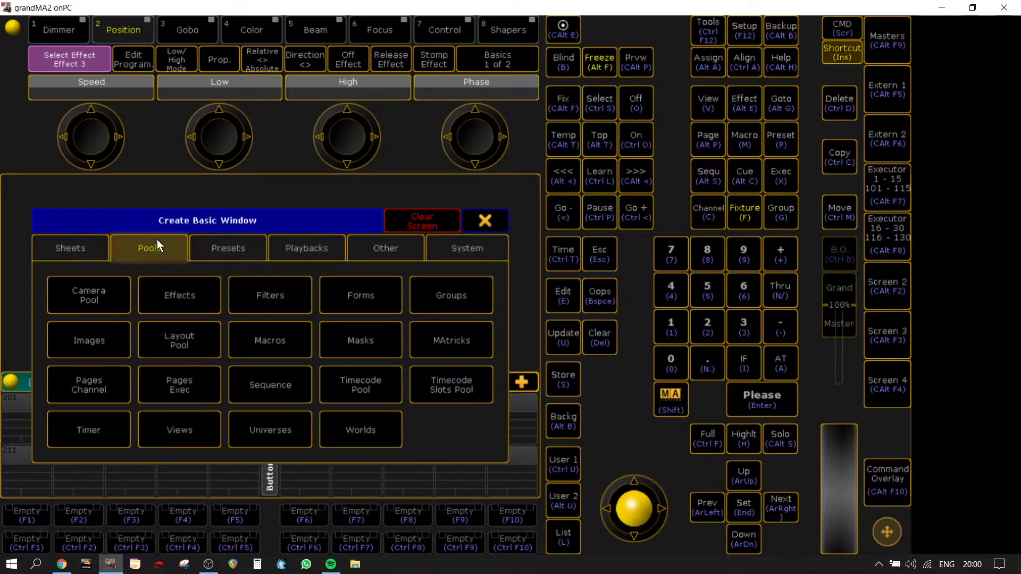
click(182, 296)
drag(536, 364, 520, 234)
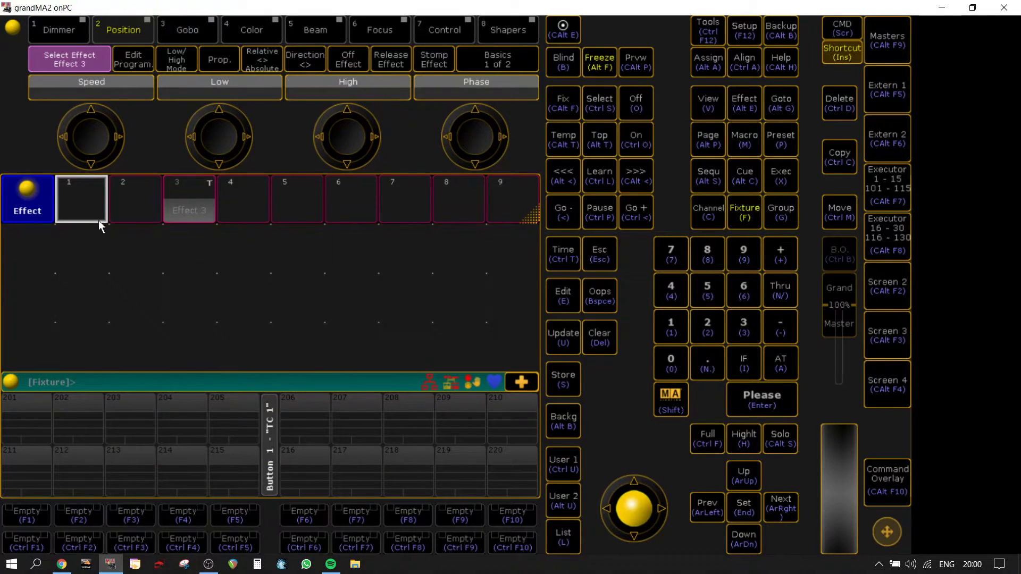
Delete effect 3 from the pool and add a Macros pool window in the free space below the Effects pool
click(186, 198)
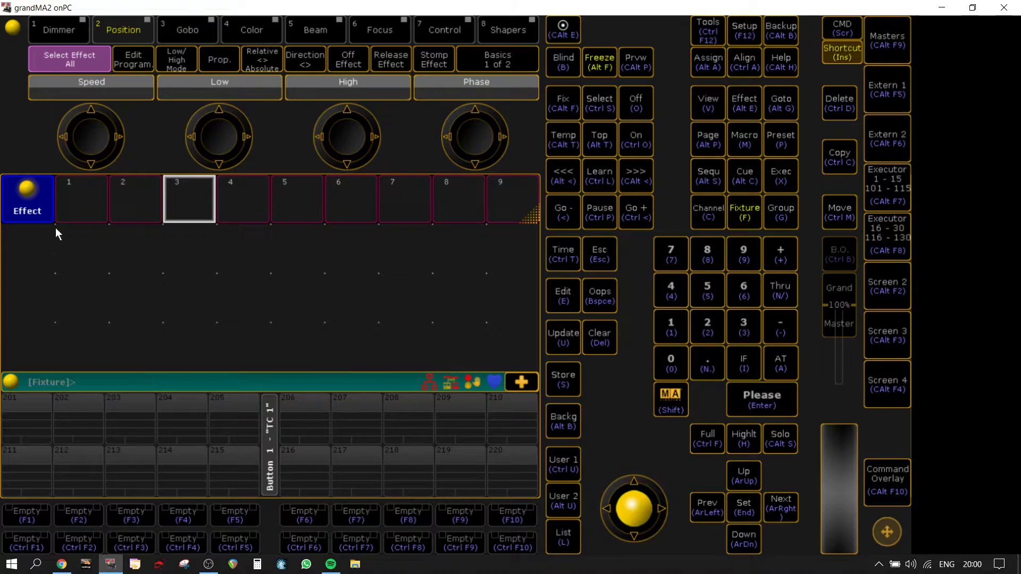
click(20, 240)
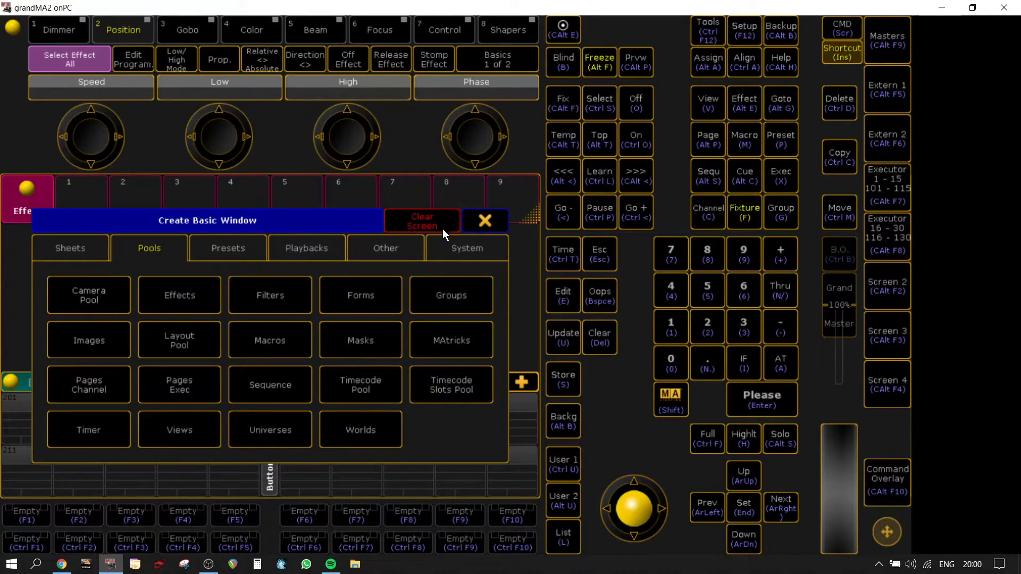
click(267, 336)
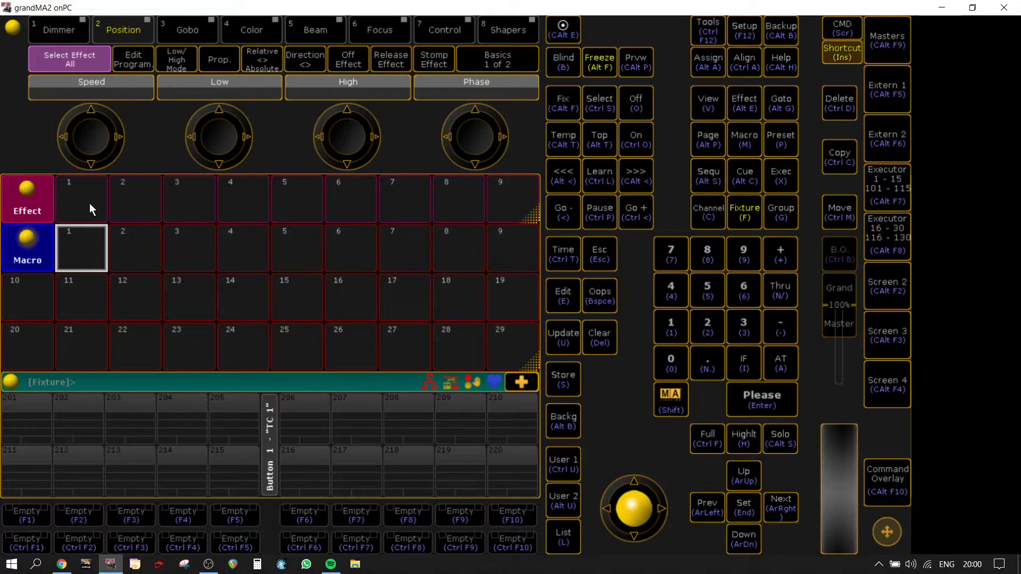
Create effect 1 by loading the predefined Dimmer Sin effect into it, and close the effect editor
click(92, 223)
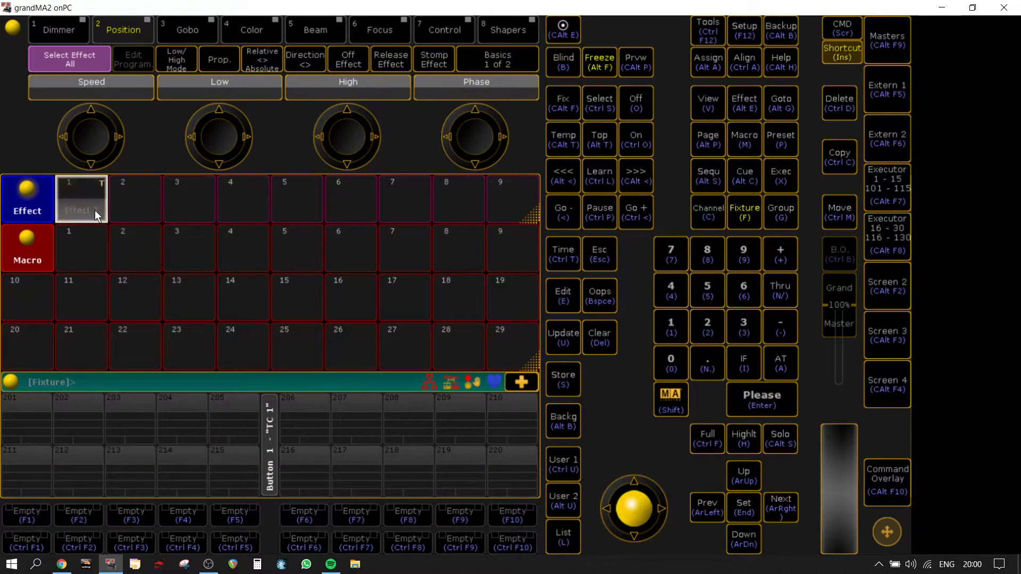
click(574, 300)
click(513, 297)
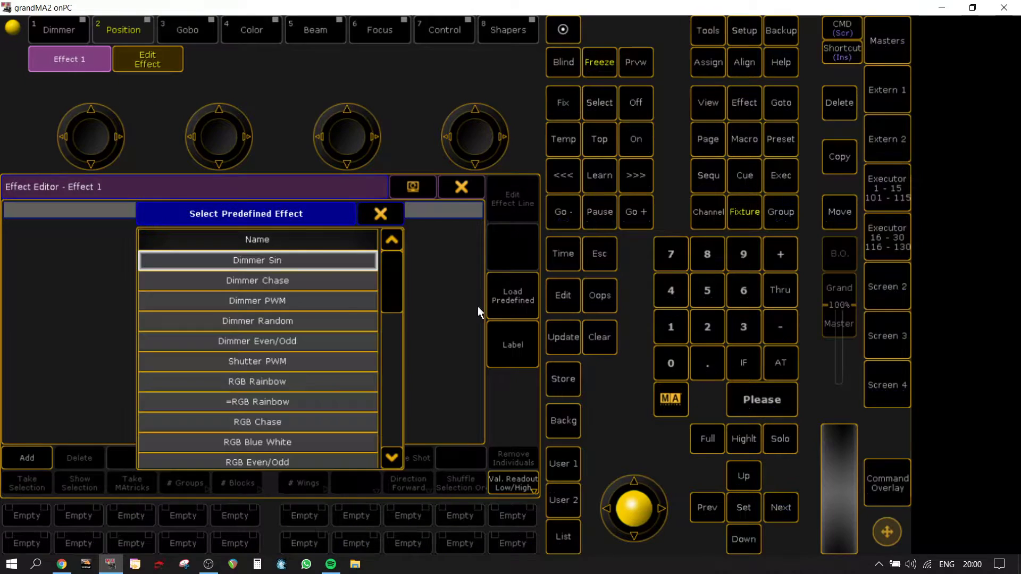
click(295, 260)
click(460, 186)
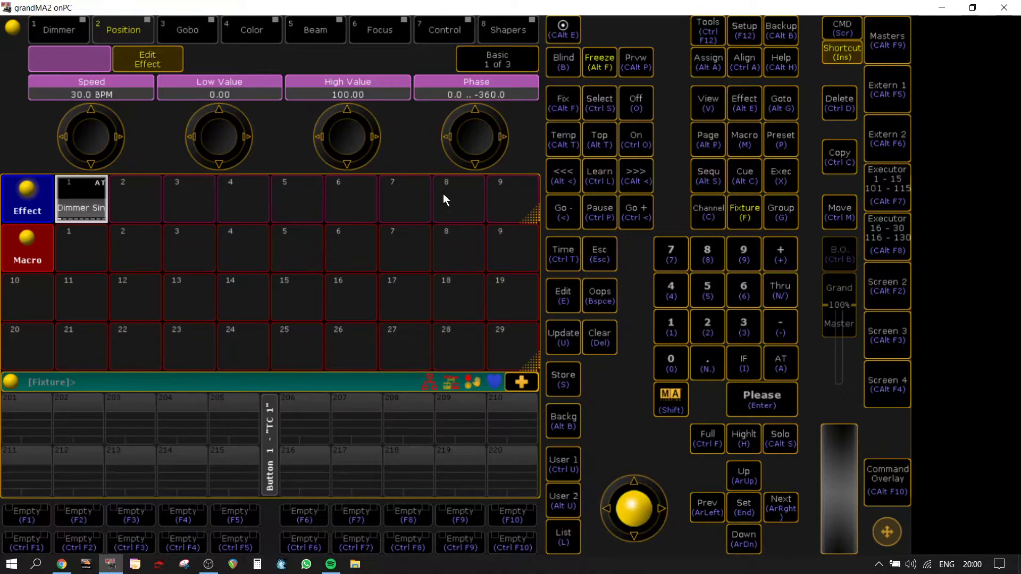
Copy the Dimmer Sin effect from slot 1 into effect slots 2 through 9, one after another
key(ctrl+c)
click(85, 194)
click(139, 196)
key(ctrl+c)
click(149, 201)
click(197, 202)
key(ctrl+c)
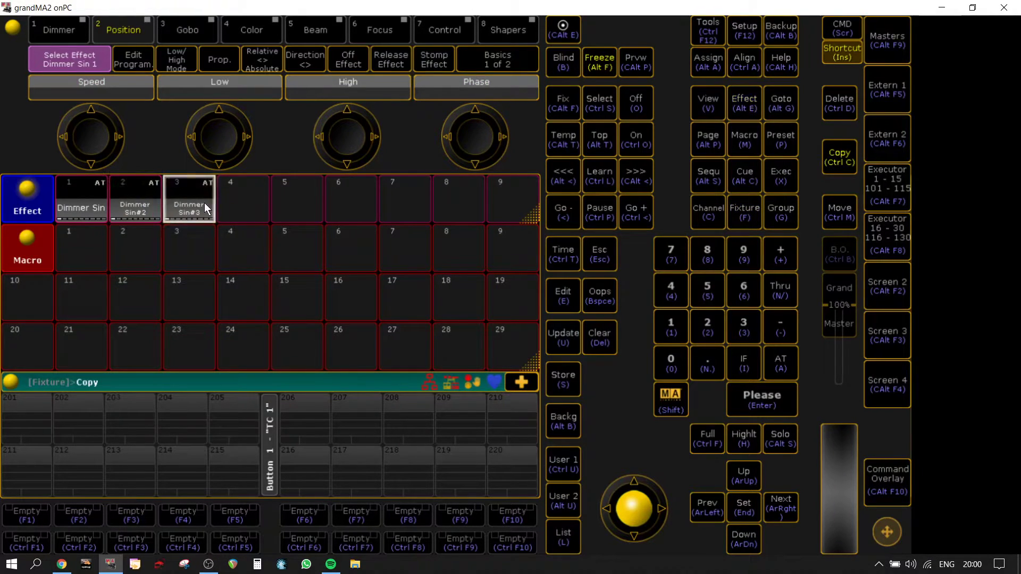
click(205, 202)
click(243, 205)
key(ctrl+c)
click(242, 206)
click(298, 208)
key(ctrl+c)
click(299, 208)
click(364, 215)
key(ctrl+c)
click(364, 215)
click(401, 210)
key(ctrl+c)
click(401, 210)
click(452, 210)
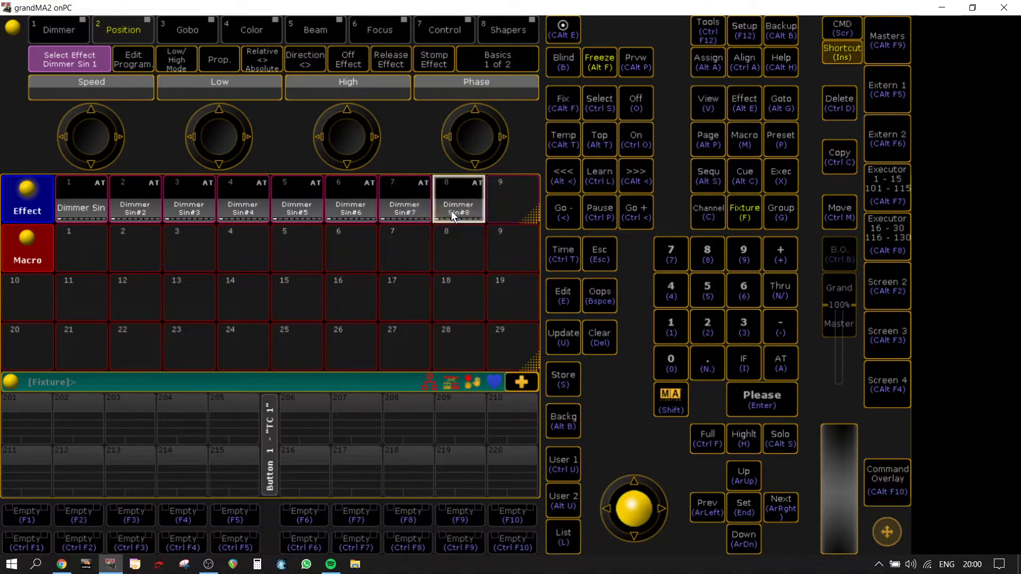
key(ctrl+c)
click(470, 205)
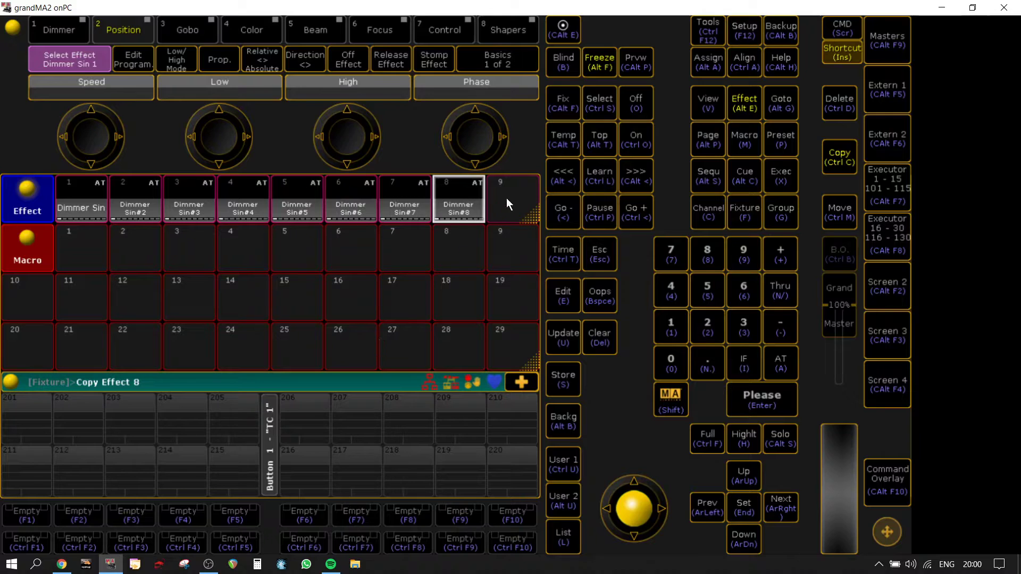
click(507, 197)
click(611, 326)
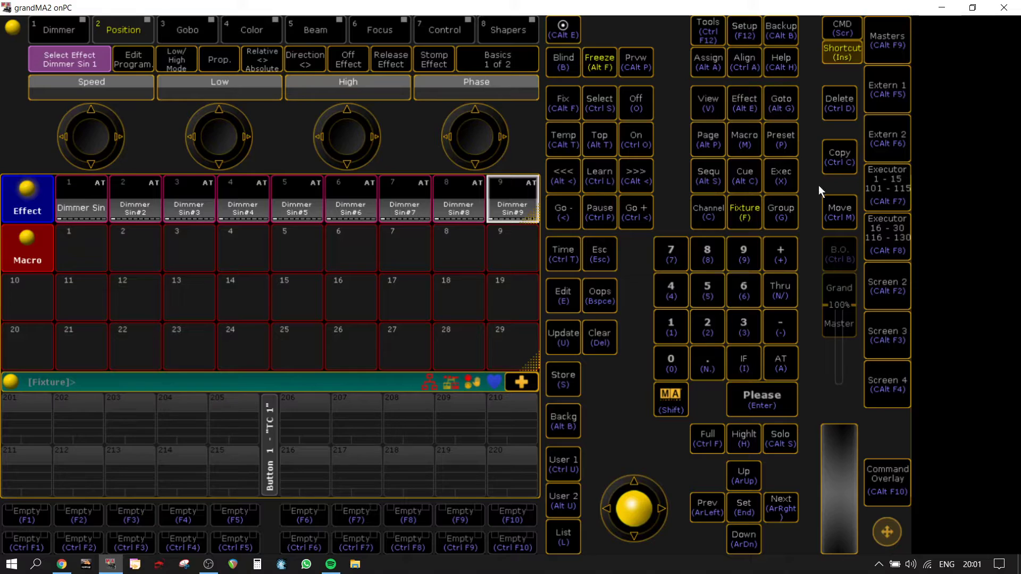
Label effects 1 thru 9 with consecutive names starting at "Group 1"
click(715, 66)
click(716, 65)
click(731, 96)
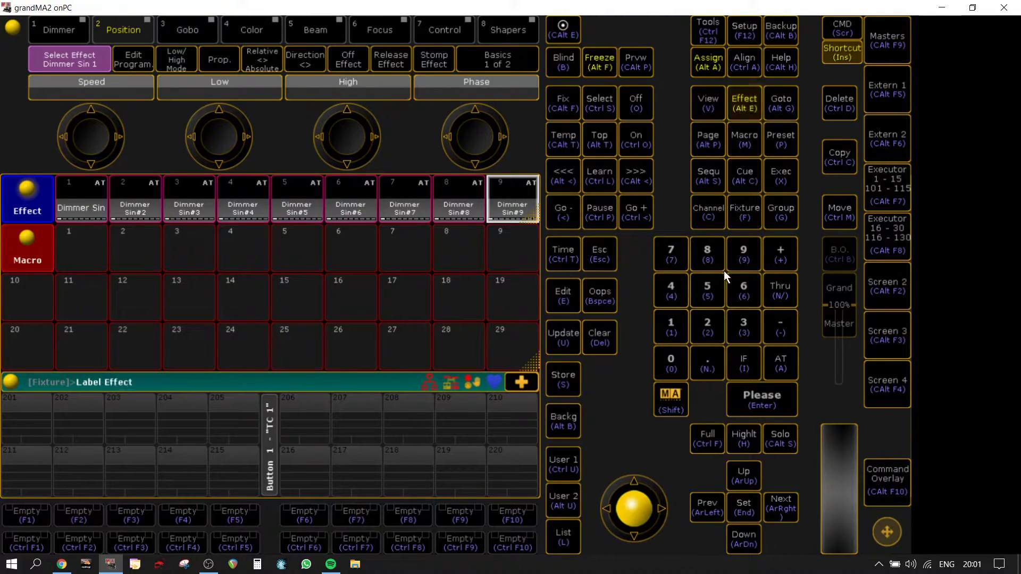
click(673, 328)
click(785, 292)
click(751, 251)
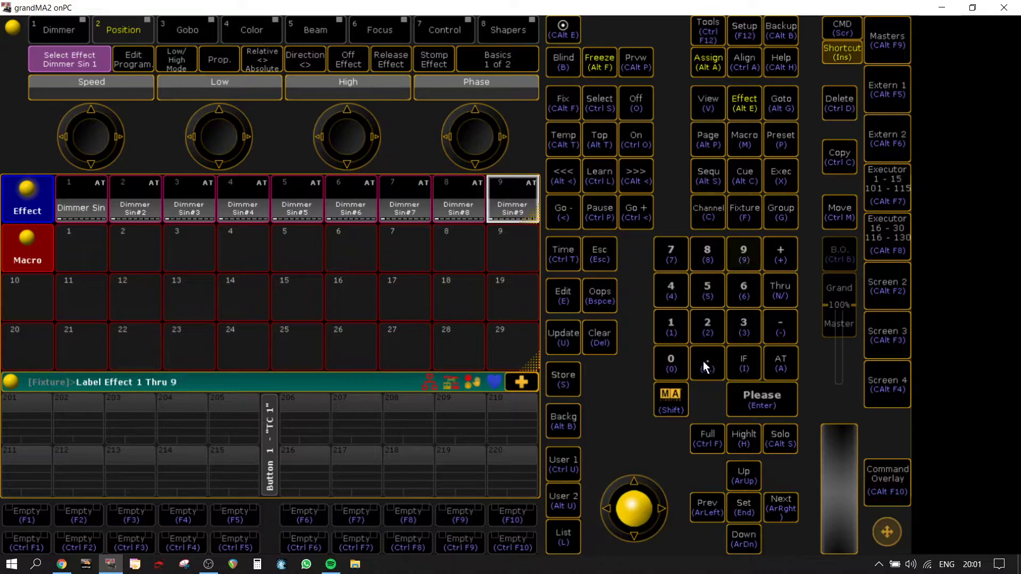
click(754, 393)
text(Group 1)
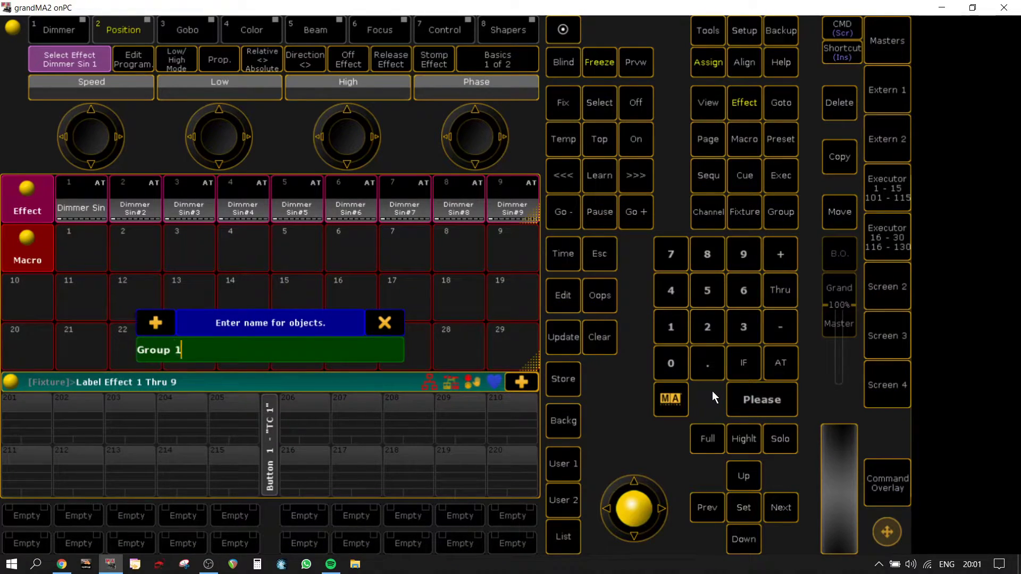
key(Return)
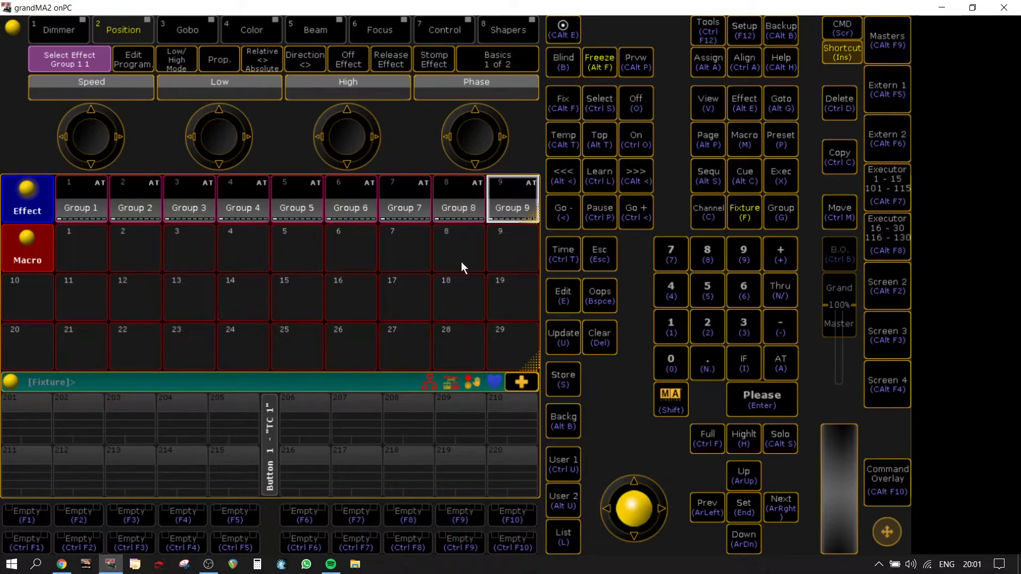
Create macro 1 with the command line SetVar $dimfx=1+2+3+4+5+6+7+8+9, and close the macro editor
click(90, 240)
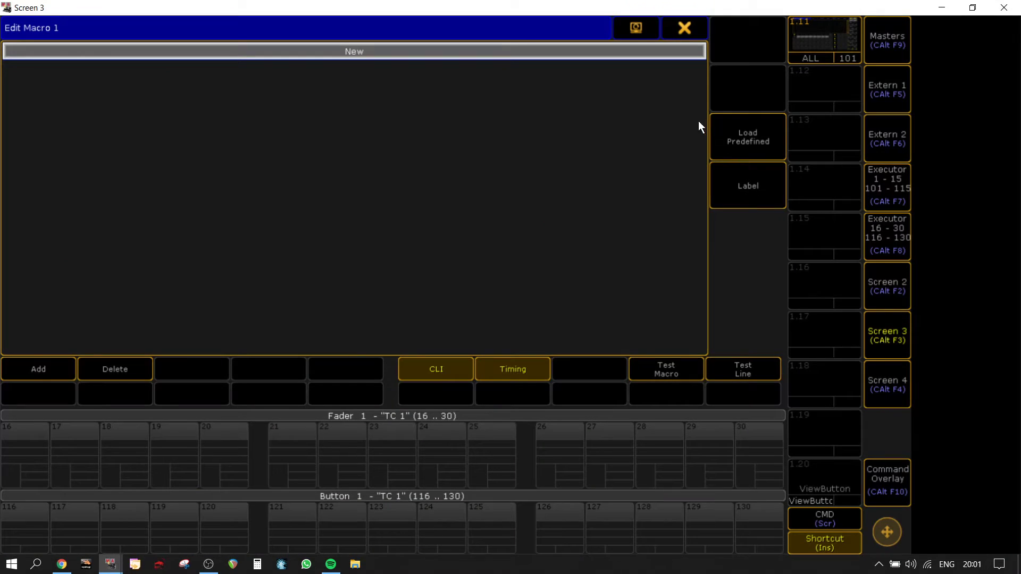
click(377, 52)
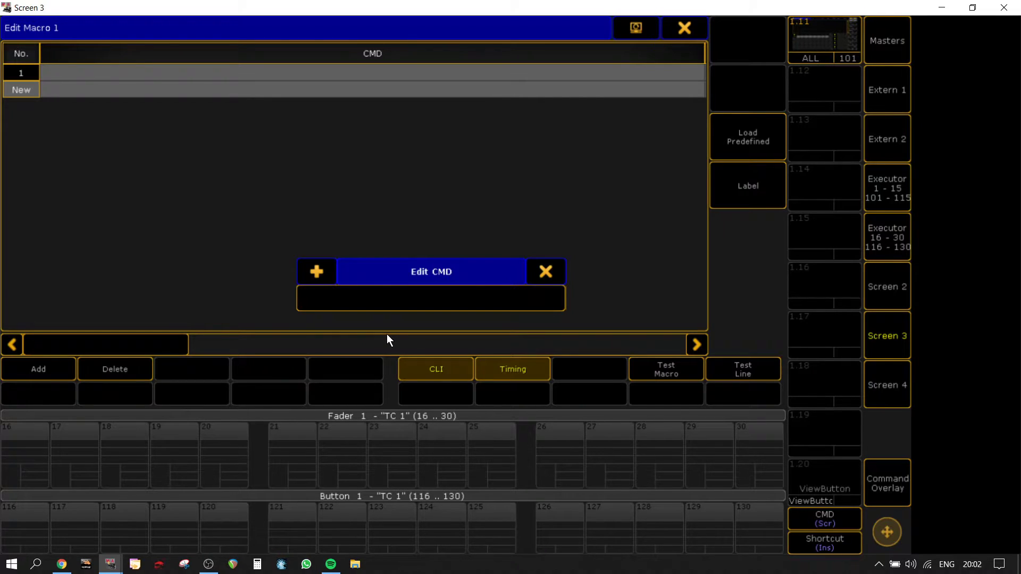
text(setvar $)
text(dimfx= 1+2+3+4+5+6+7+8+9)
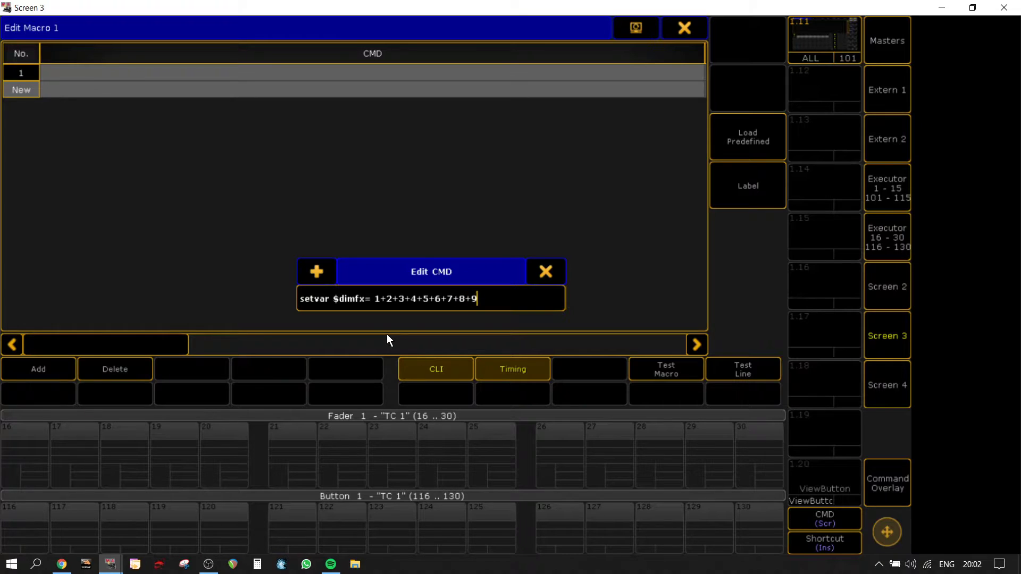
click(376, 299)
key(BackSpace)
key(Return)
key(Insert)
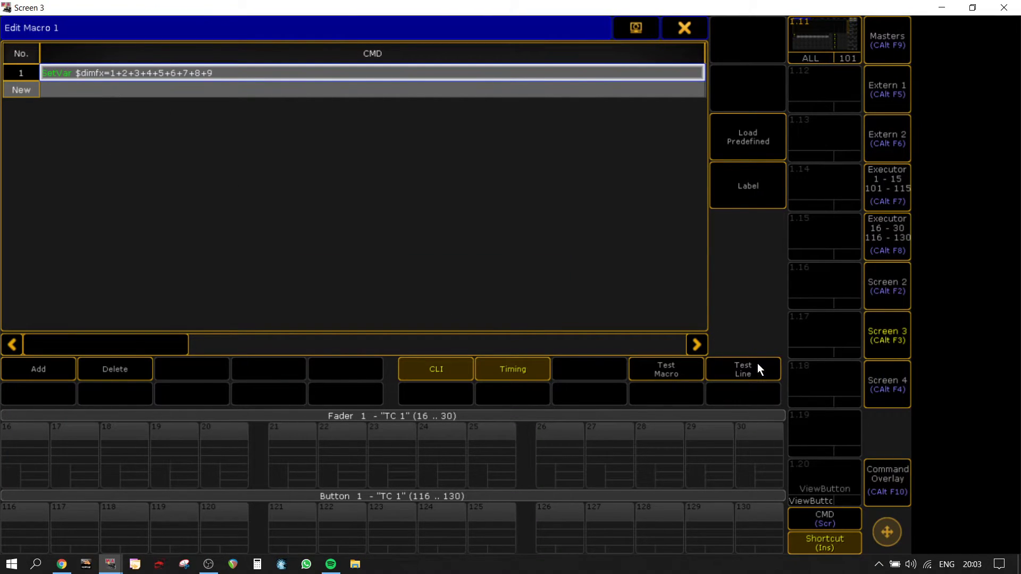
click(682, 26)
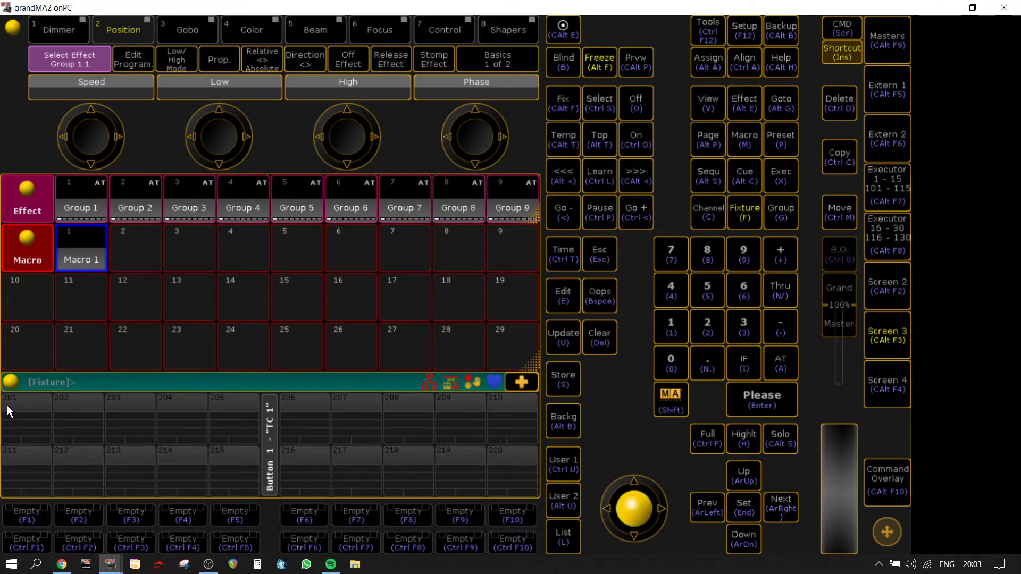
Label macro 1 "Set Vars"
click(14, 379)
key(alt+a)
key(alt+a)
click(94, 247)
text(S)
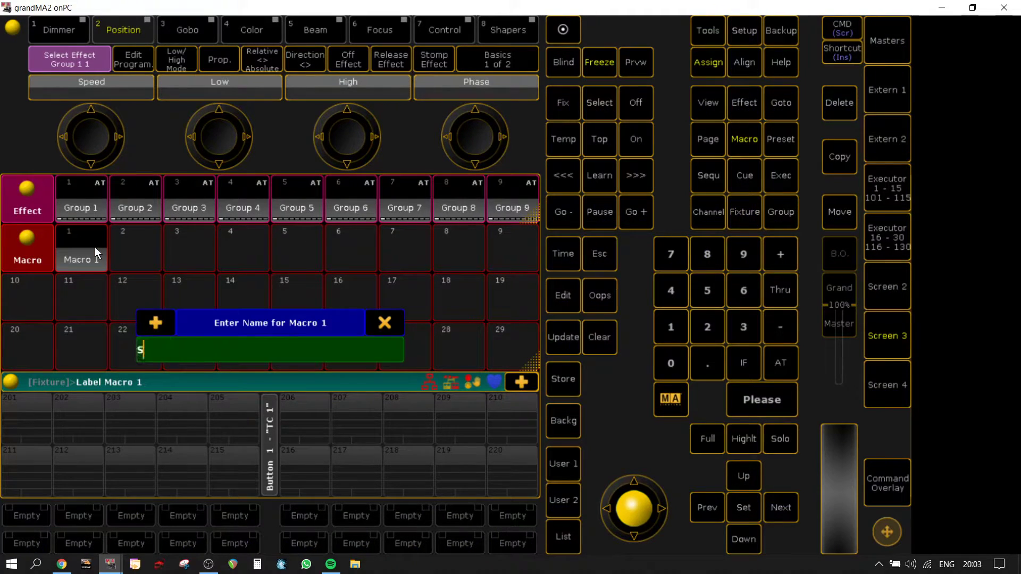
text(et Vars)
key(Return)
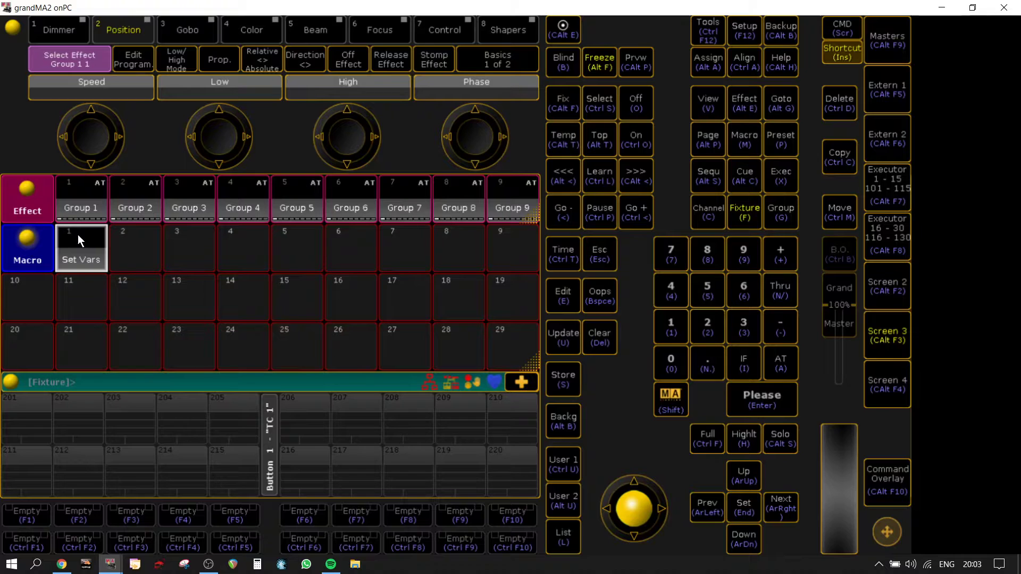
Bring up Screen 2 and clear all of its existing windows
click(872, 280)
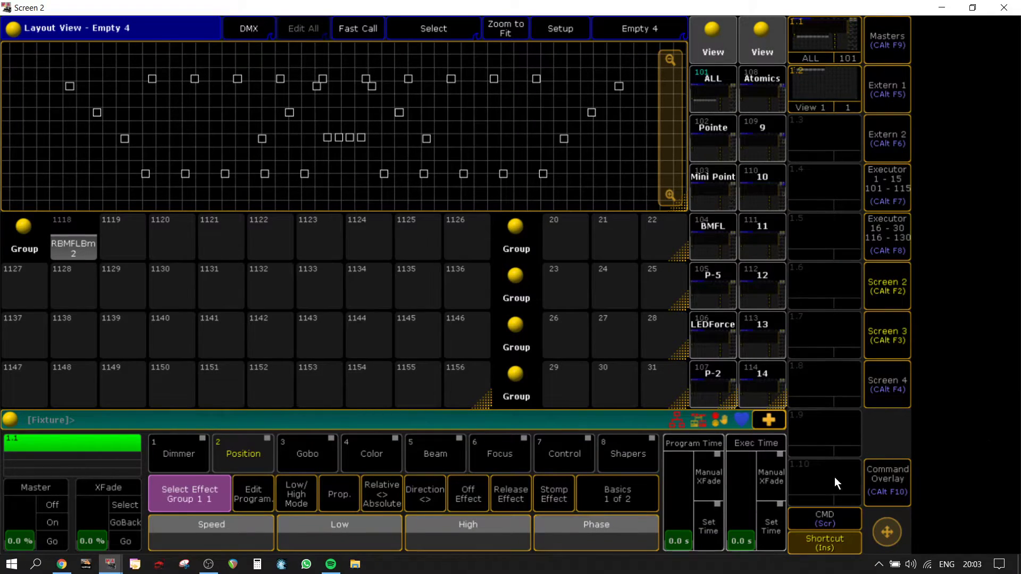
drag(683, 209, 595, 159)
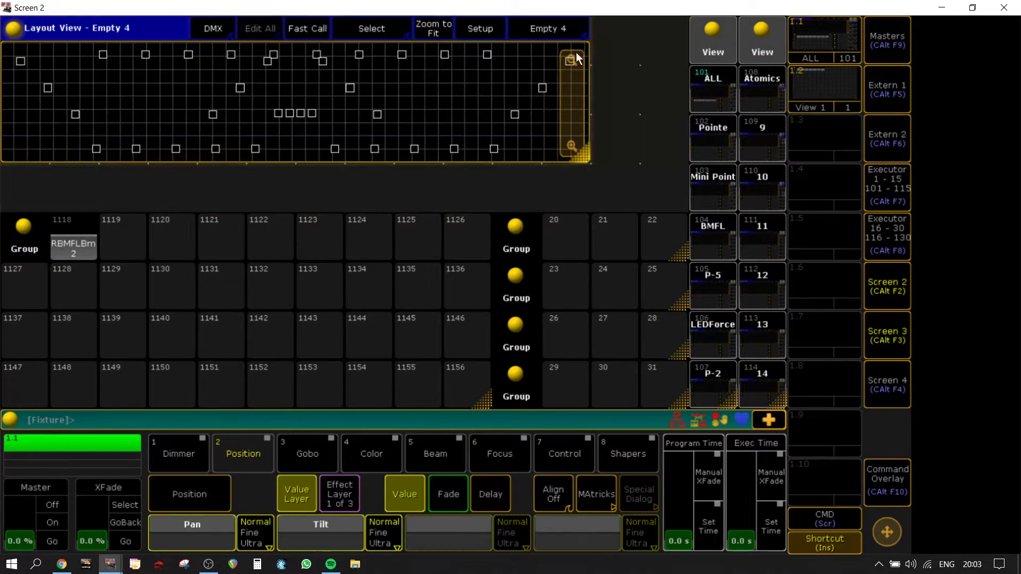
click(611, 141)
click(583, 164)
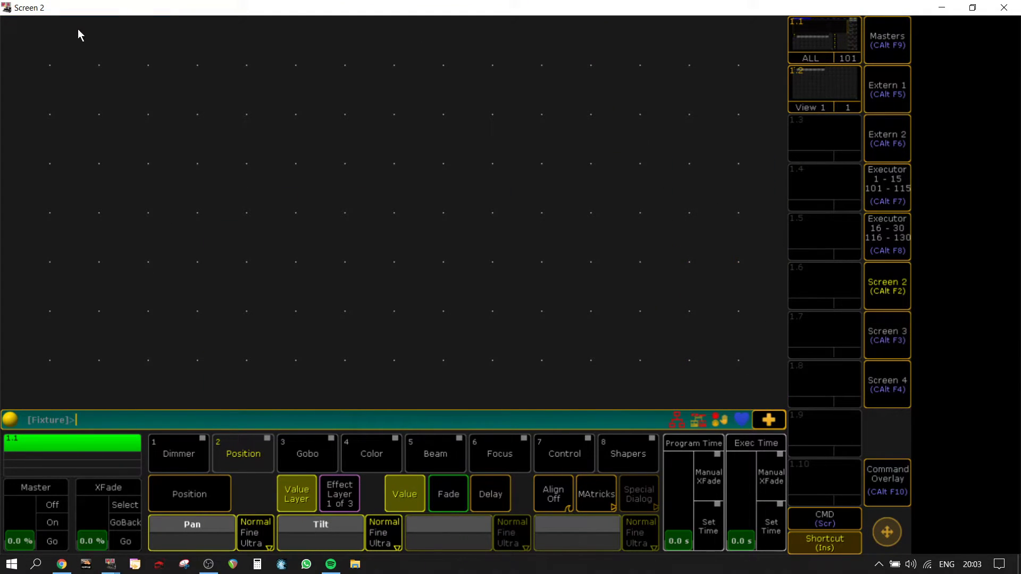
Add a Sequence pool to the empty Screen 2 and set it to Pool Playback with Direct Action enabled
click(22, 35)
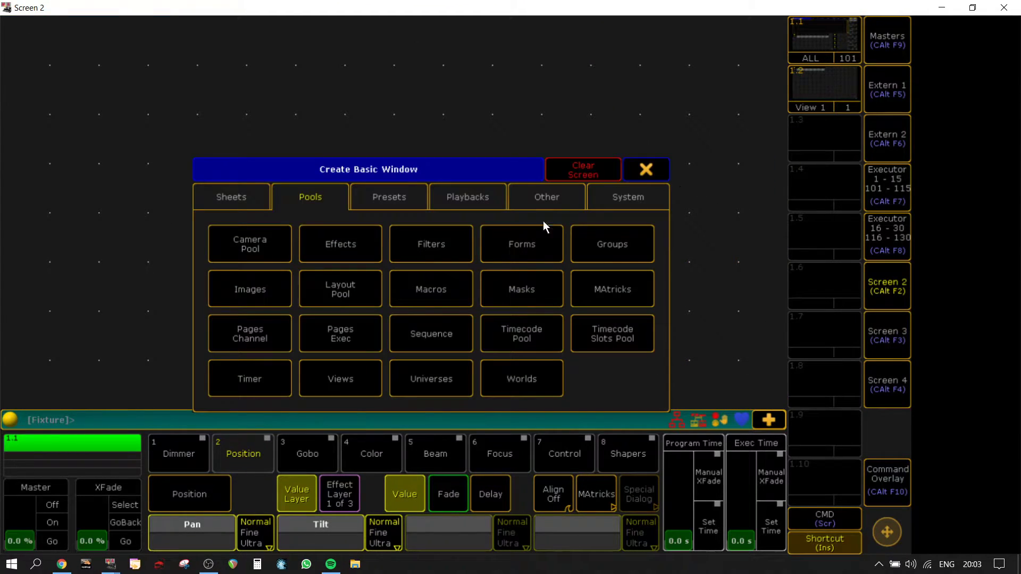
click(454, 335)
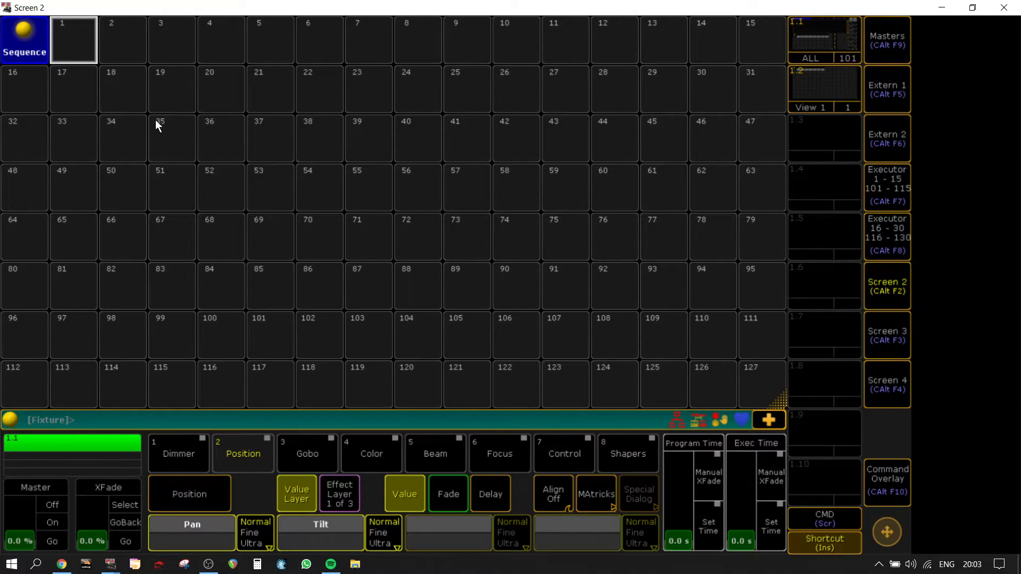
click(22, 32)
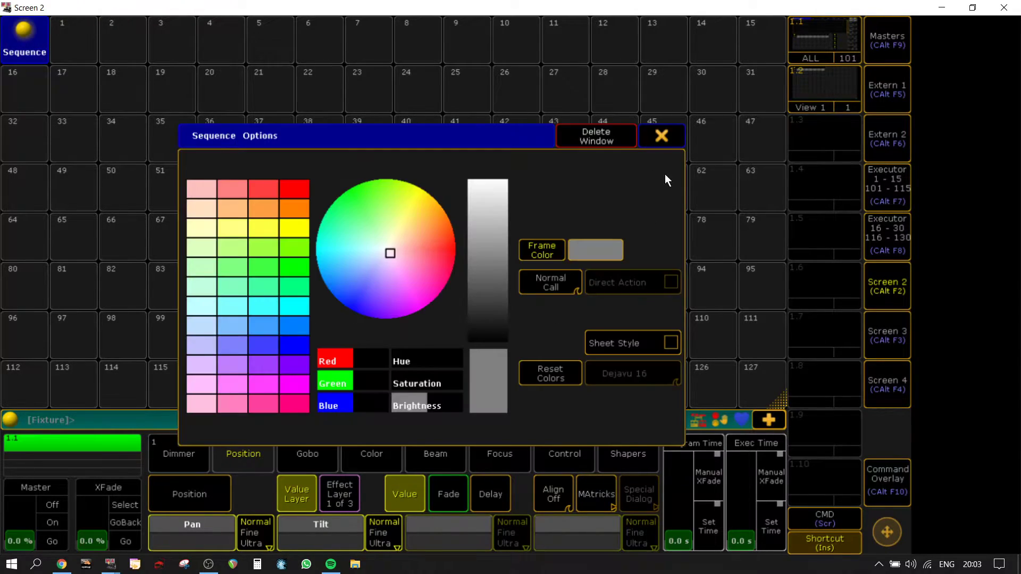
click(549, 283)
click(628, 286)
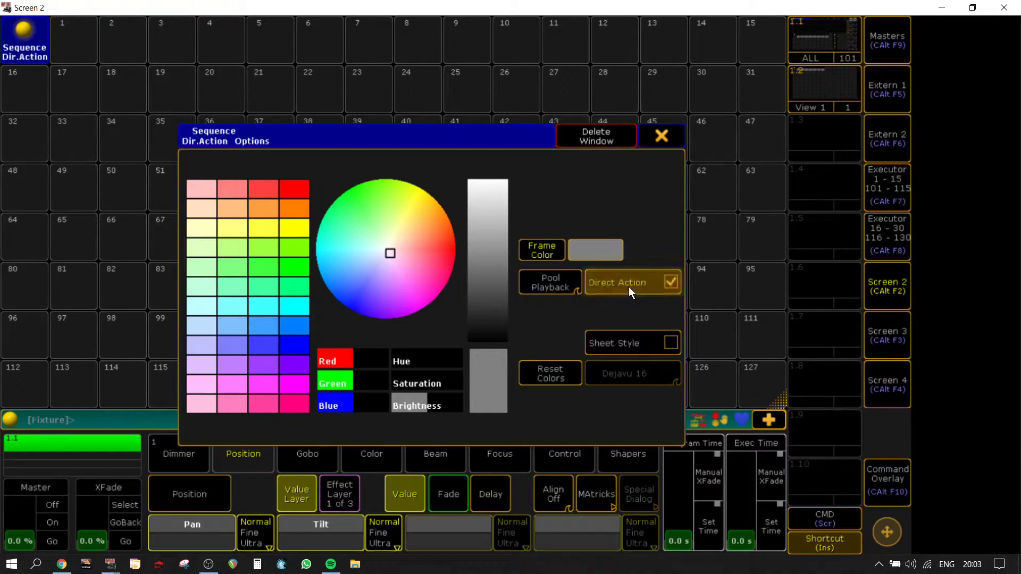
click(673, 131)
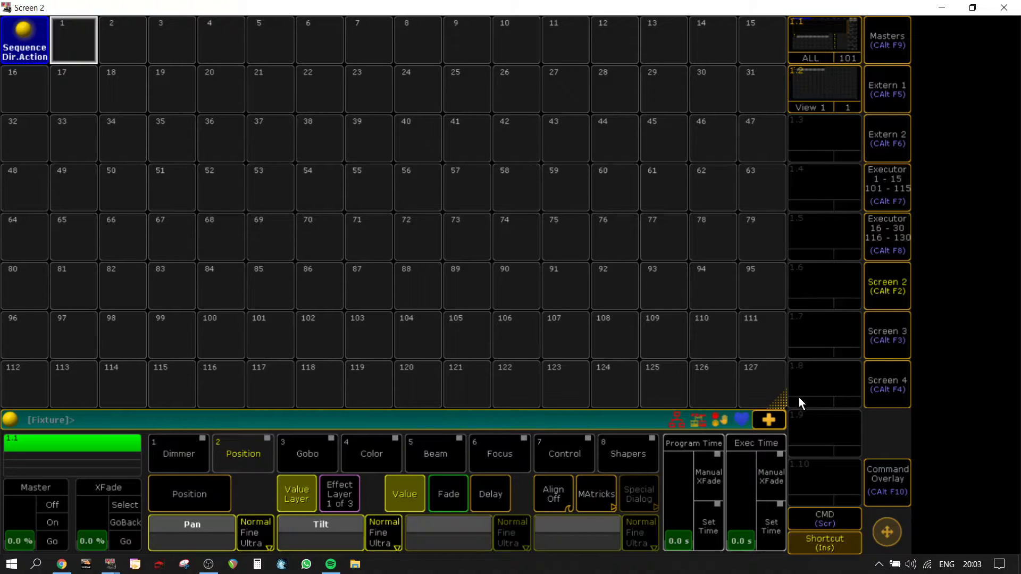
Store the Screen 2 layout as a view named "Live" on view button 1.9
key(s)
click(824, 424)
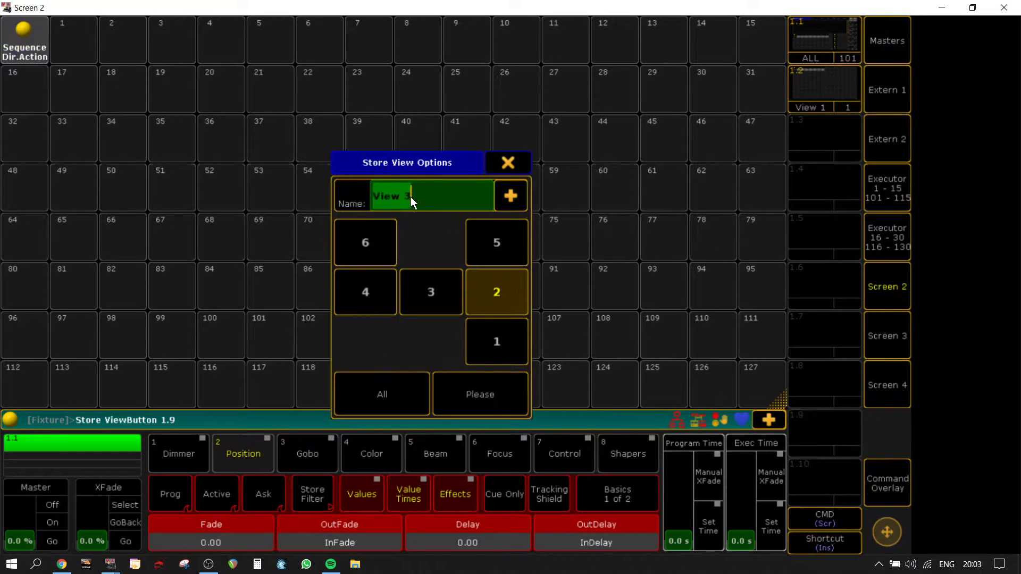
text(Live)
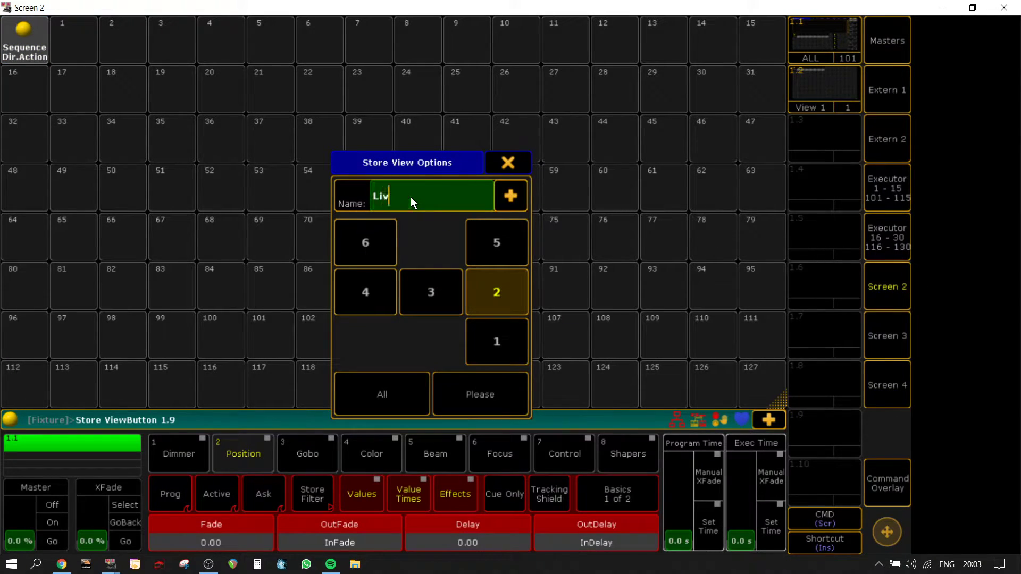
key(Return)
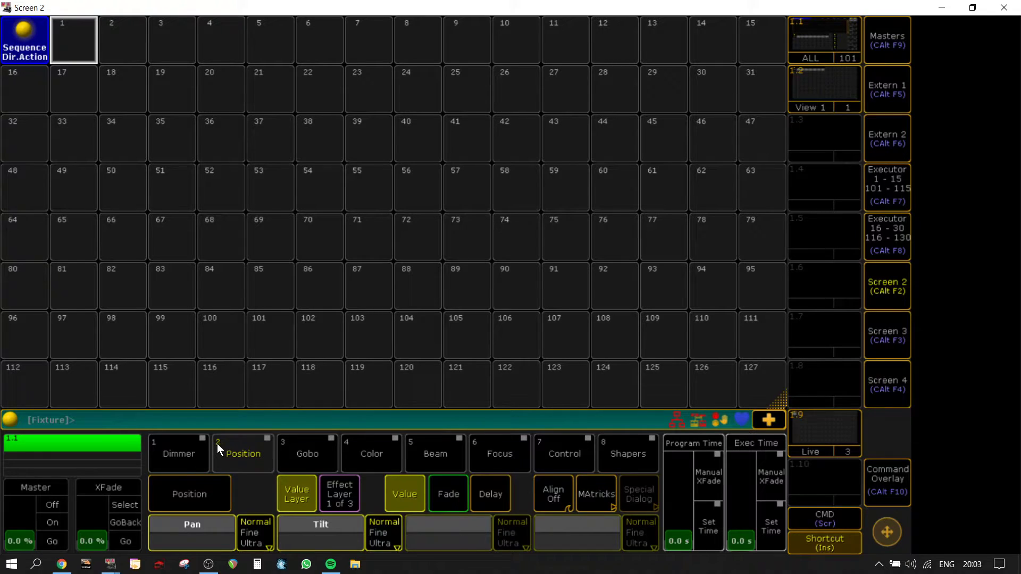
Create sequence 96 in the empty pool and label it ">"
click(31, 329)
key(l)
click(36, 330)
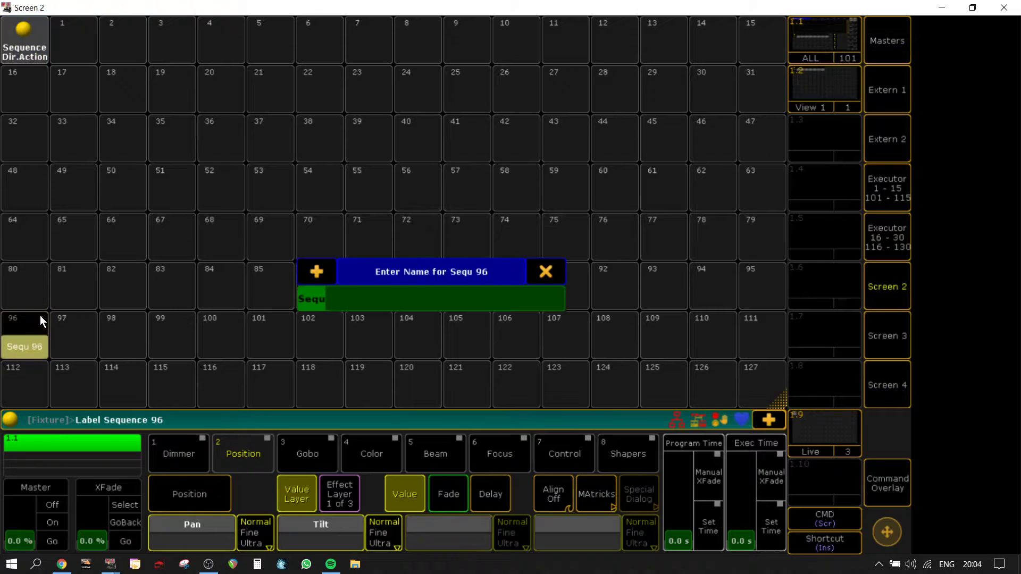
text(>)
key(Return)
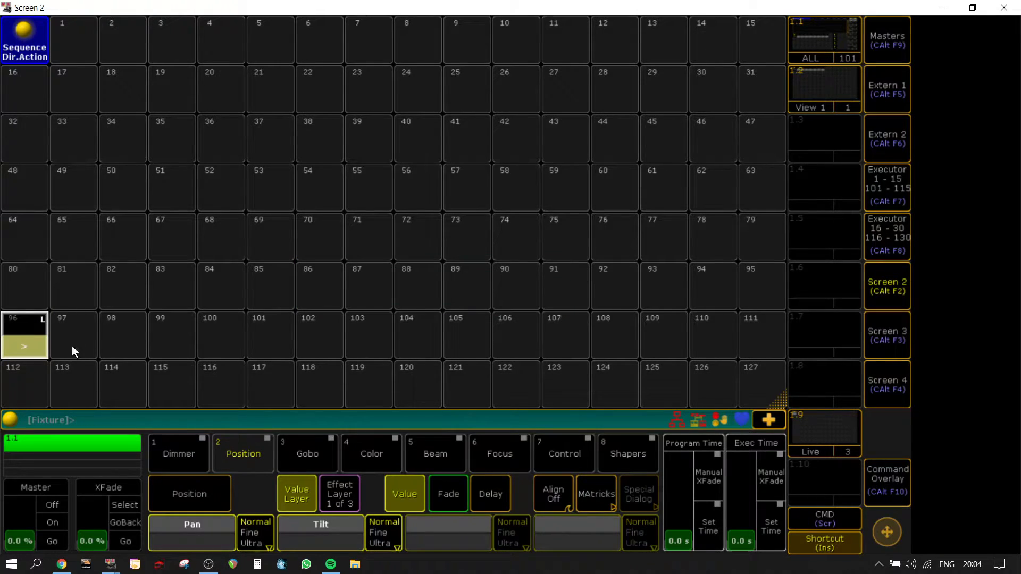
Set cue 1's CMD in sequence 96 to "assign effect $dimfx/dir=>", copying the command text for reuse
click(47, 336)
click(552, 170)
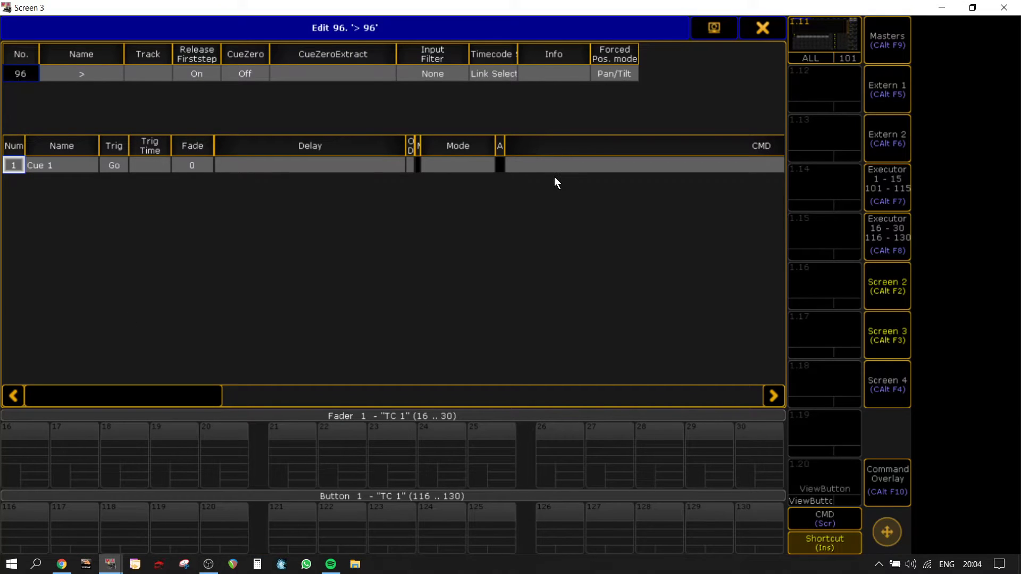
click(552, 171)
text(ass)
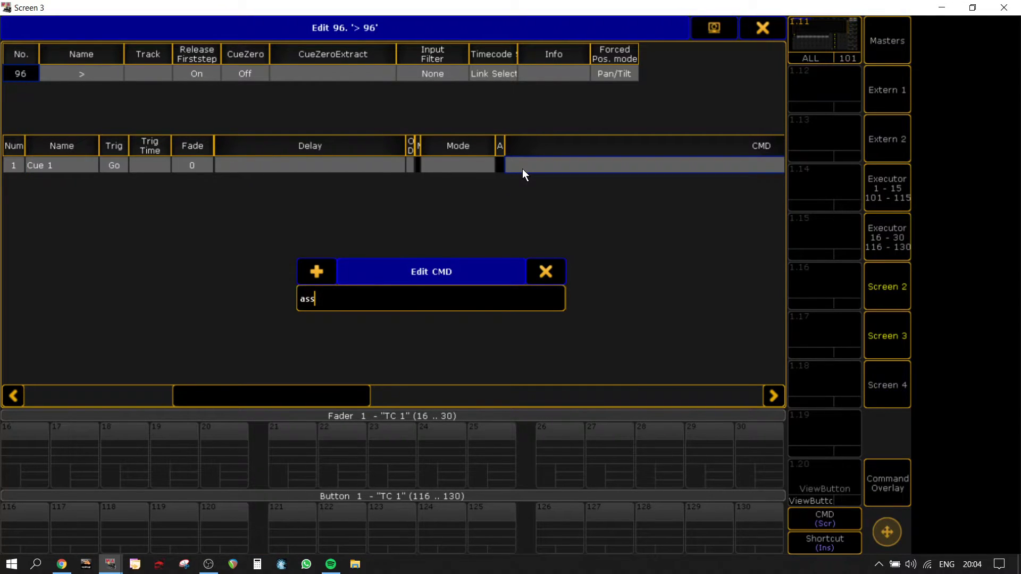
text(ign)
text(eefe)
text(ct)
key(BackSpace)
key(BackSpace)
key(BackSpace)
key(BackSpace)
key(BackSpace)
text(ffect $dimfx/)
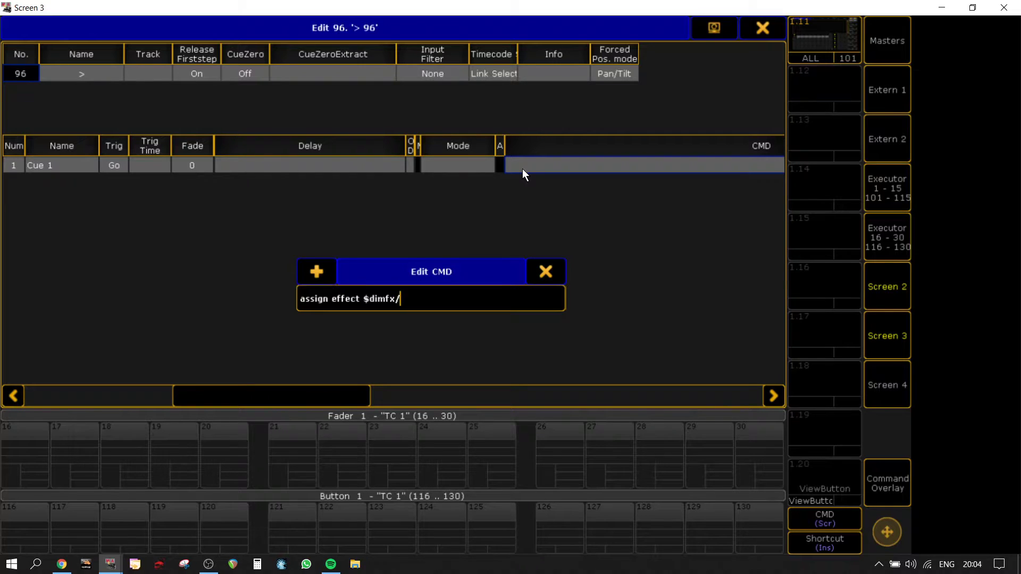
text(dir=>)
drag(447, 294, 232, 289)
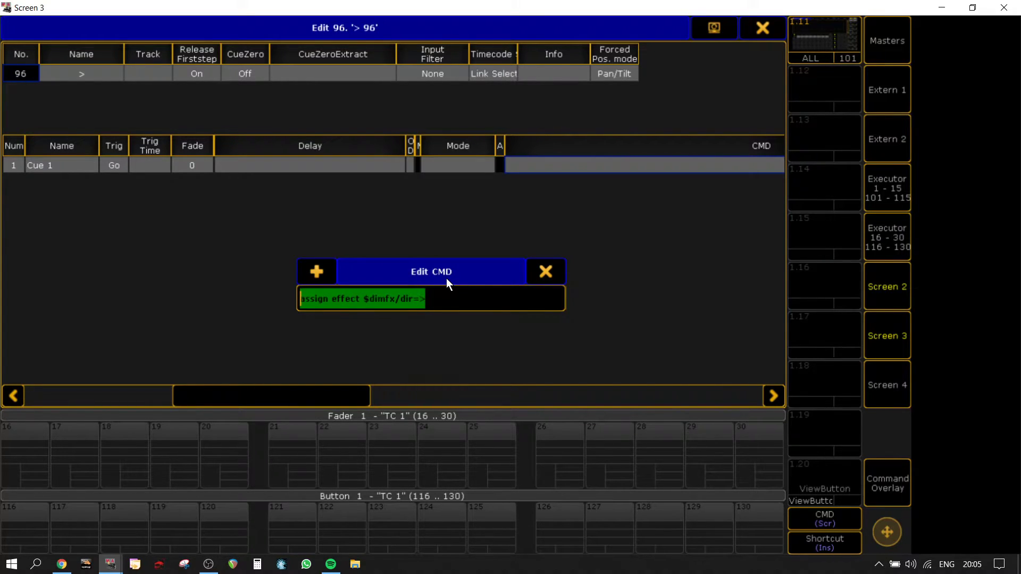
click(545, 270)
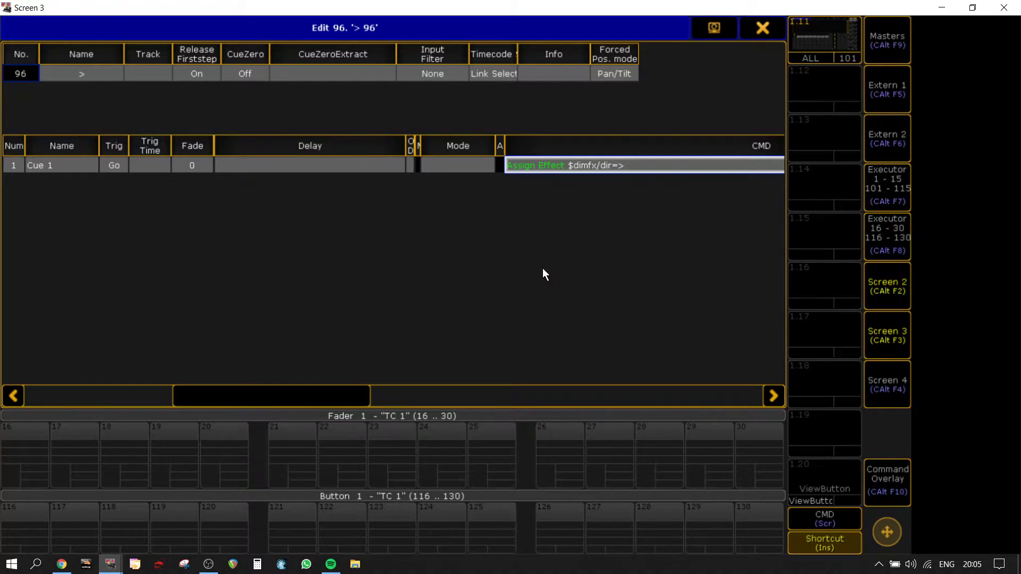
click(775, 38)
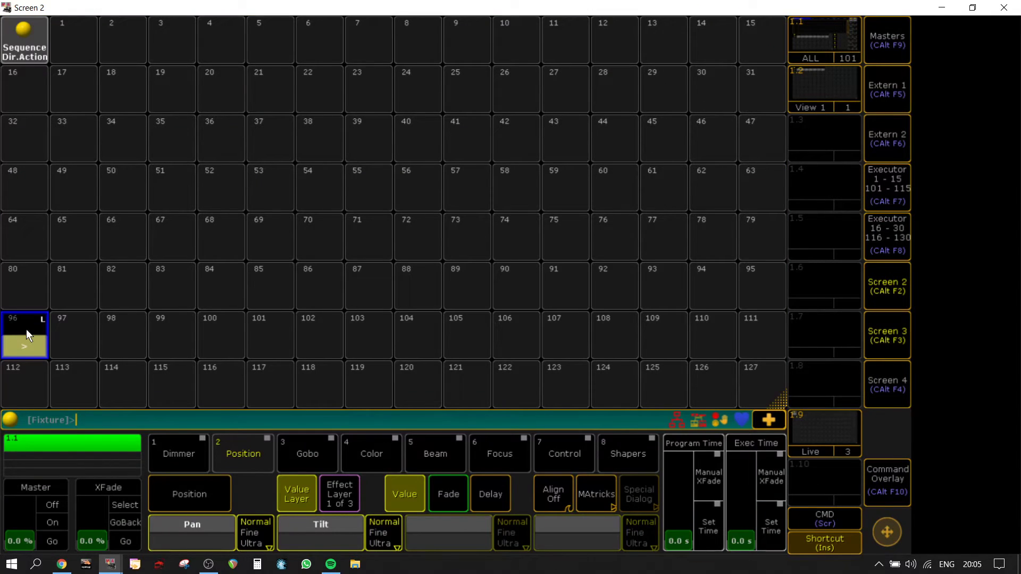
Store three new sequences in pool slots 97, 98 and 99
click(75, 341)
click(124, 333)
click(178, 333)
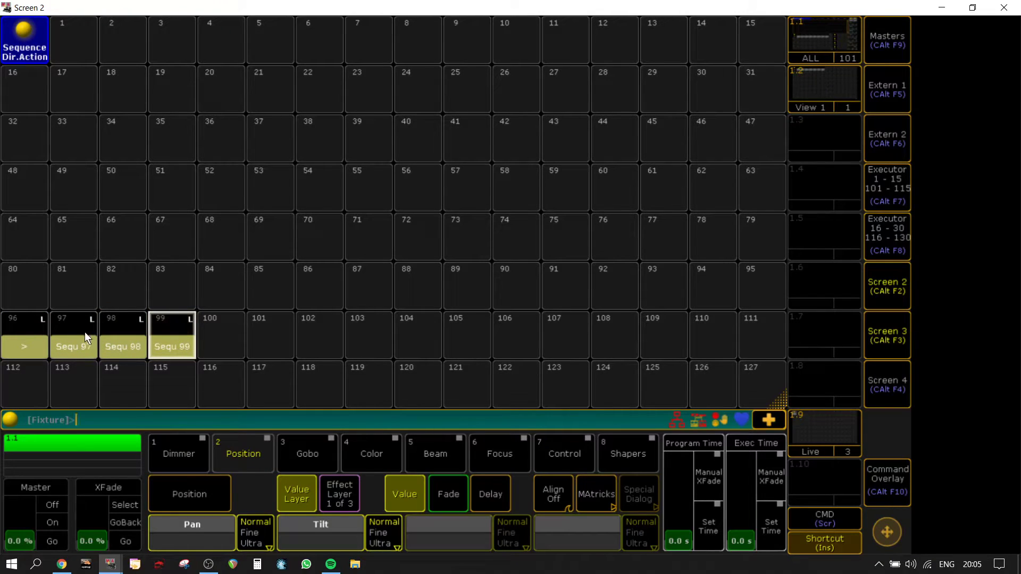
Label sequence 97 "<"
key(l)
click(82, 331)
text(<)
key(Return)
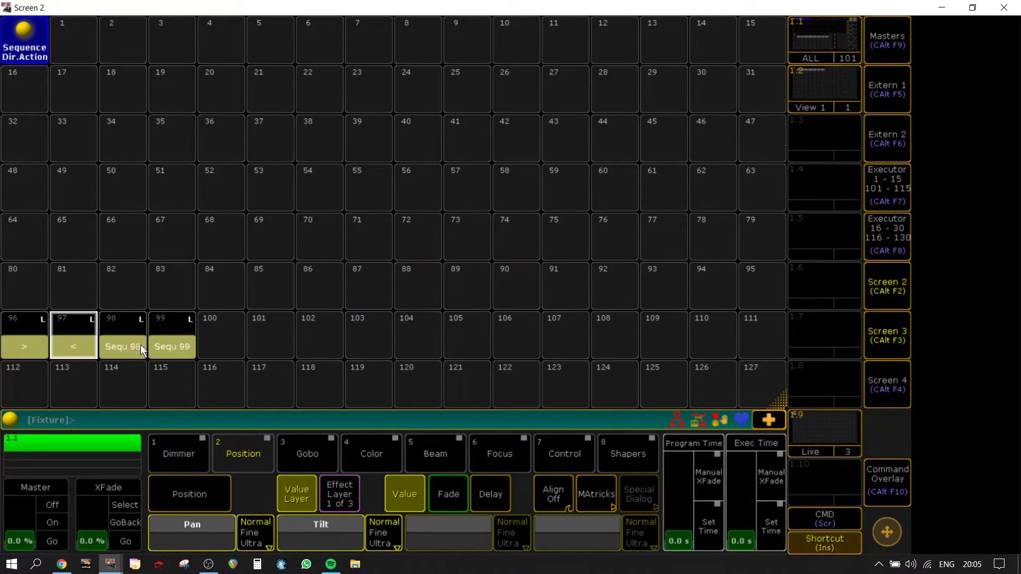
Label sequence 98 "> Bounce" and sequence 99 "< Bounce"
key(l)
click(133, 332)
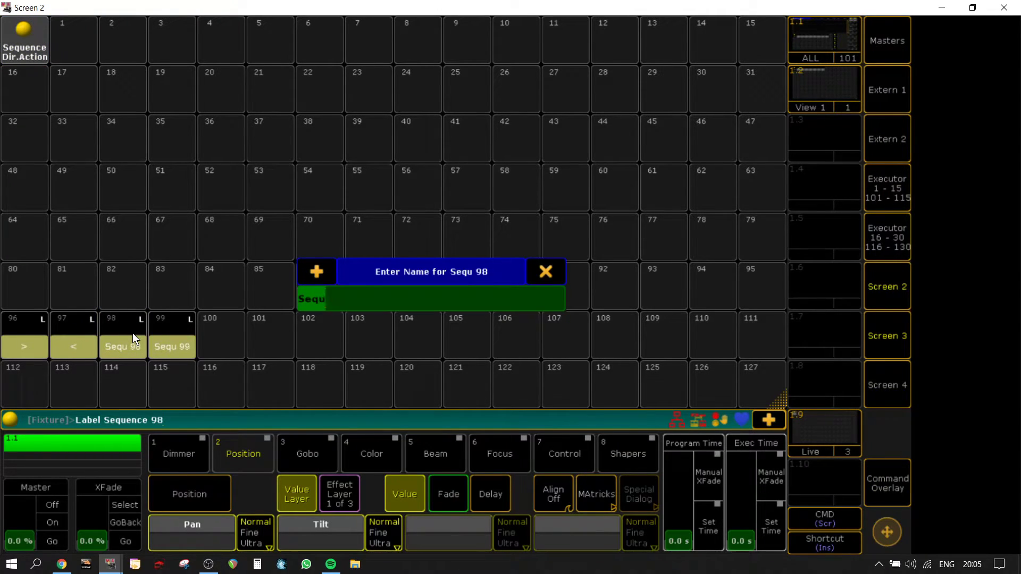
text(> Bounce)
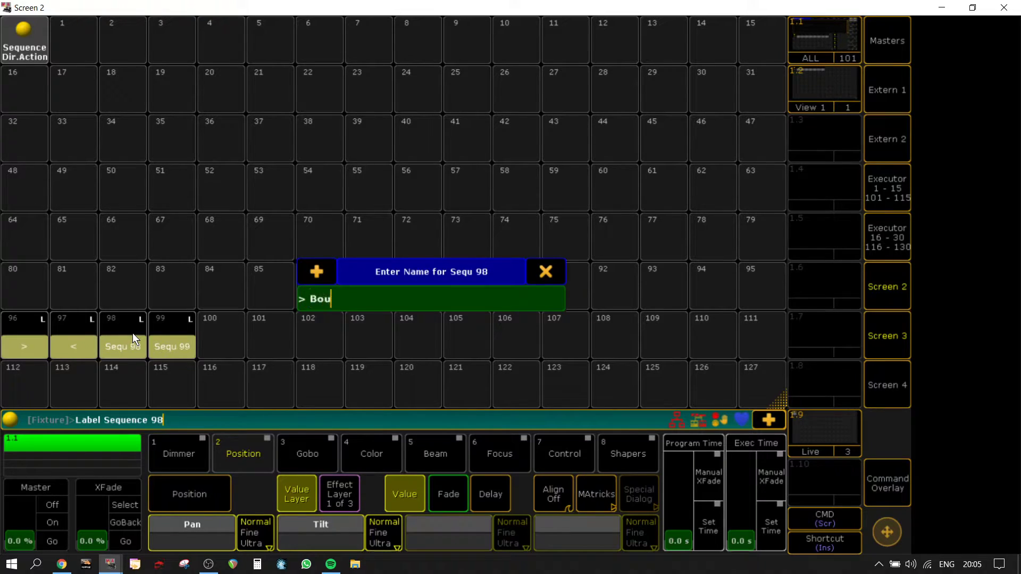
key(Return)
key(l)
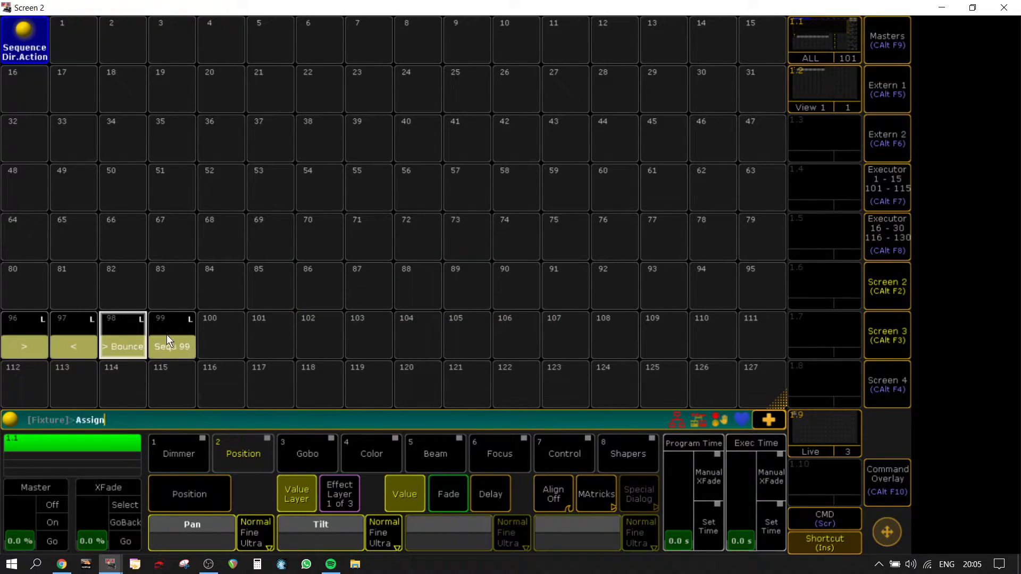
click(167, 335)
text(<)
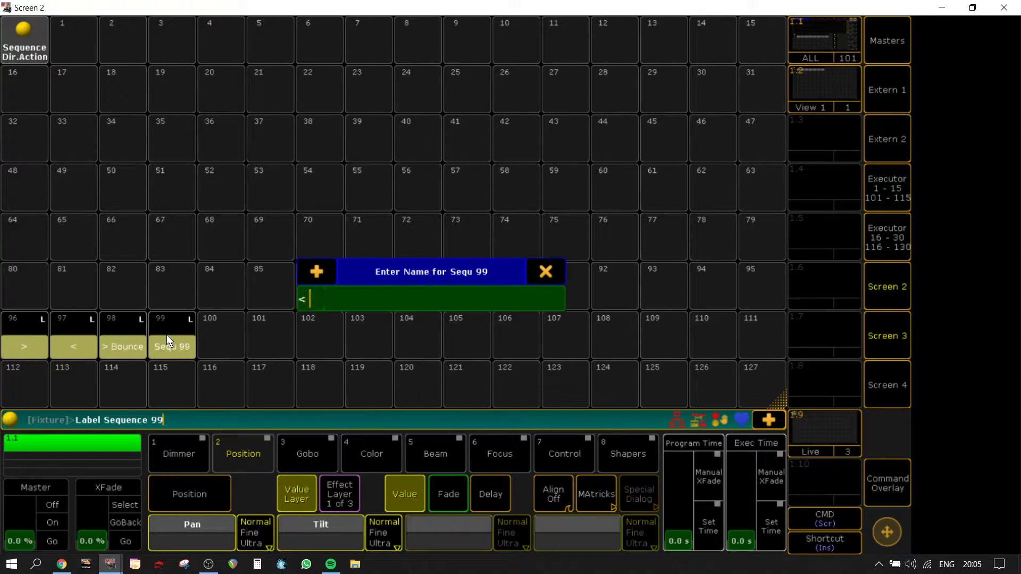
text( Bounce)
key(Return)
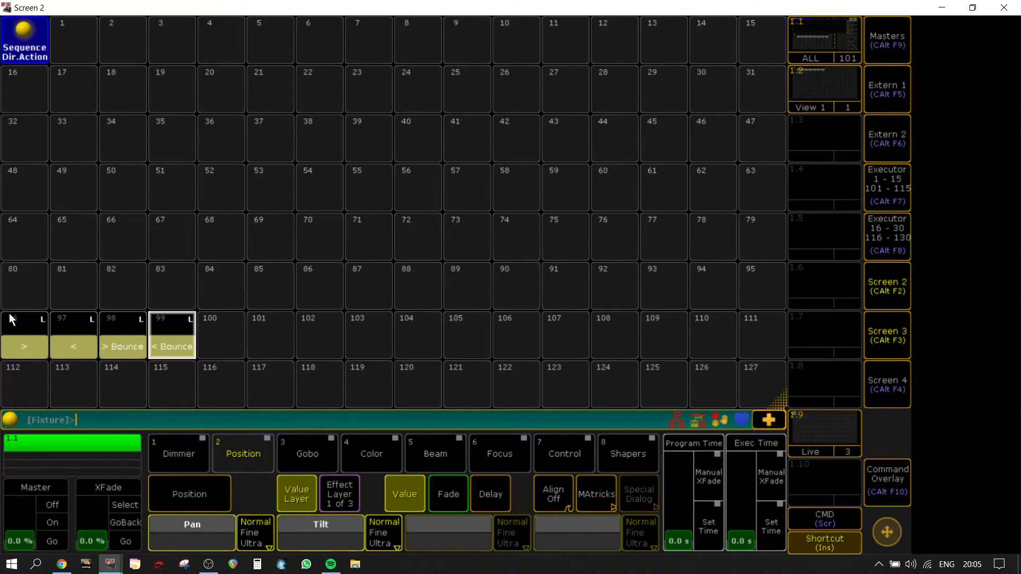
Set cue 1's CMD in sequence 97 to "assign effect $dimfx/dir=<" and open sequence 98 for editing
key(ctrl+alt+F3)
double_click(557, 166)
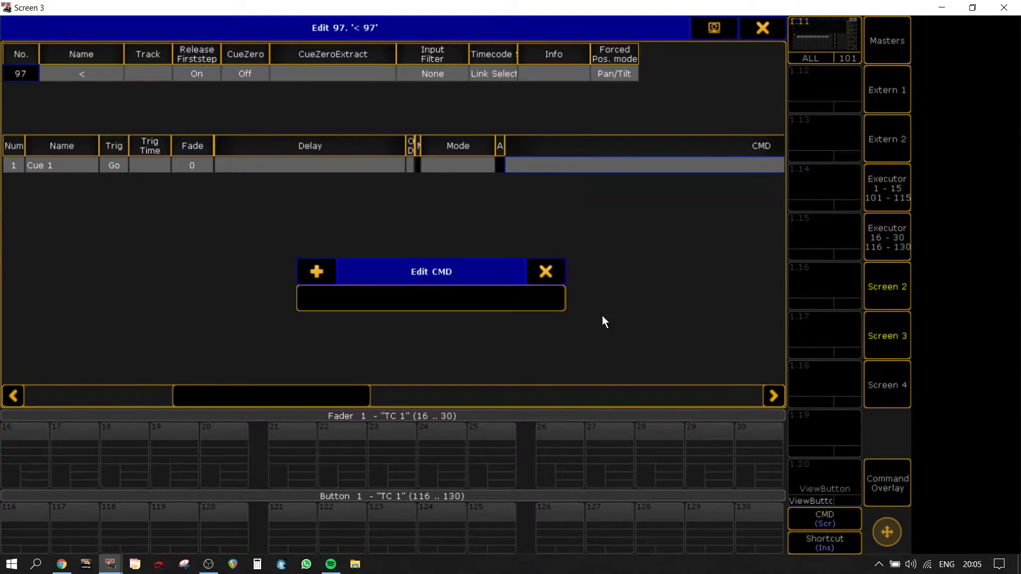
text(assign effect $dimfx/dir=>)
text(<)
key(BackSpace)
key(BackSpace)
text(<)
key(Return)
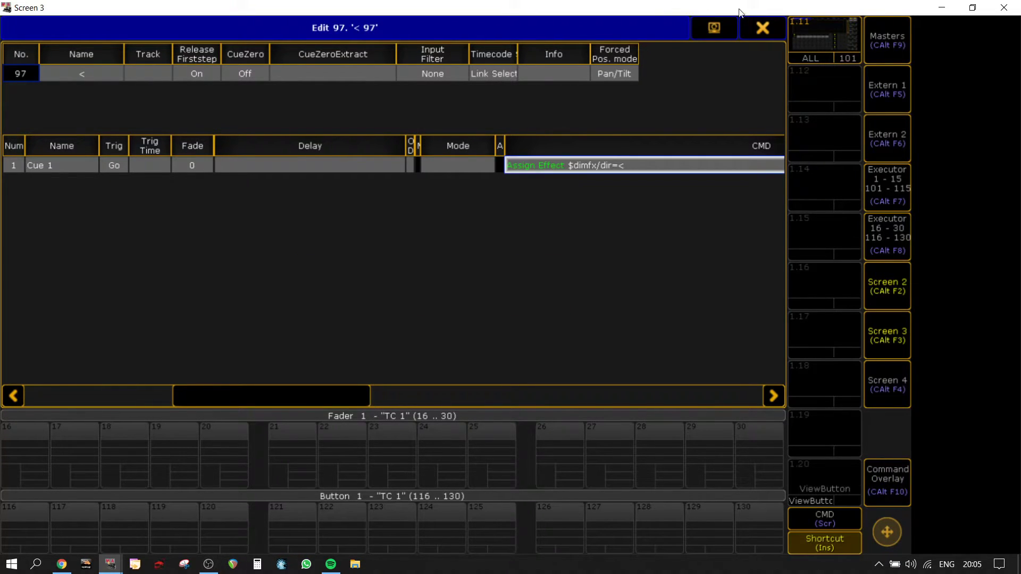
click(769, 22)
click(118, 346)
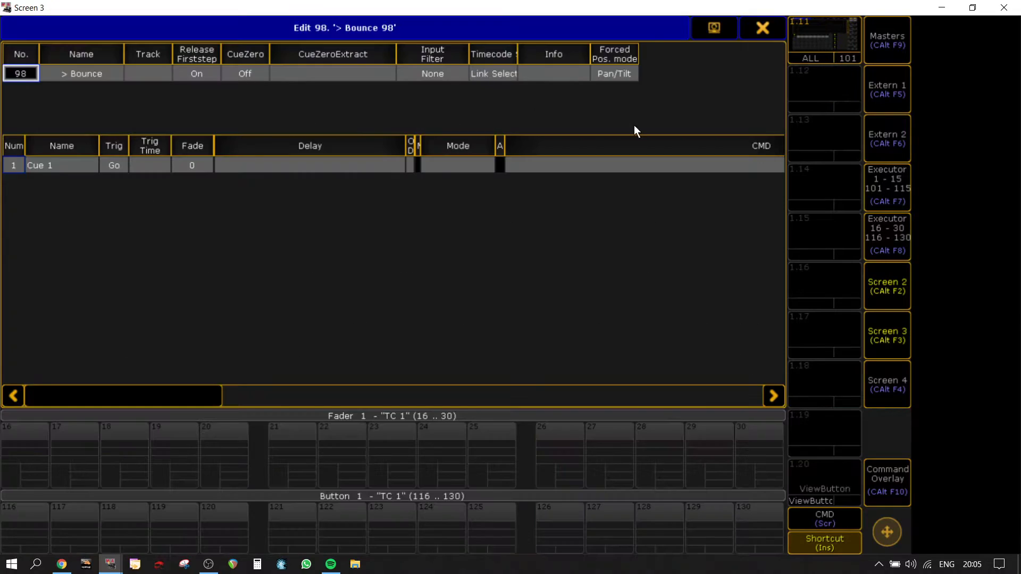
double_click(550, 165)
text(assign effect $dimfx/dir=>)
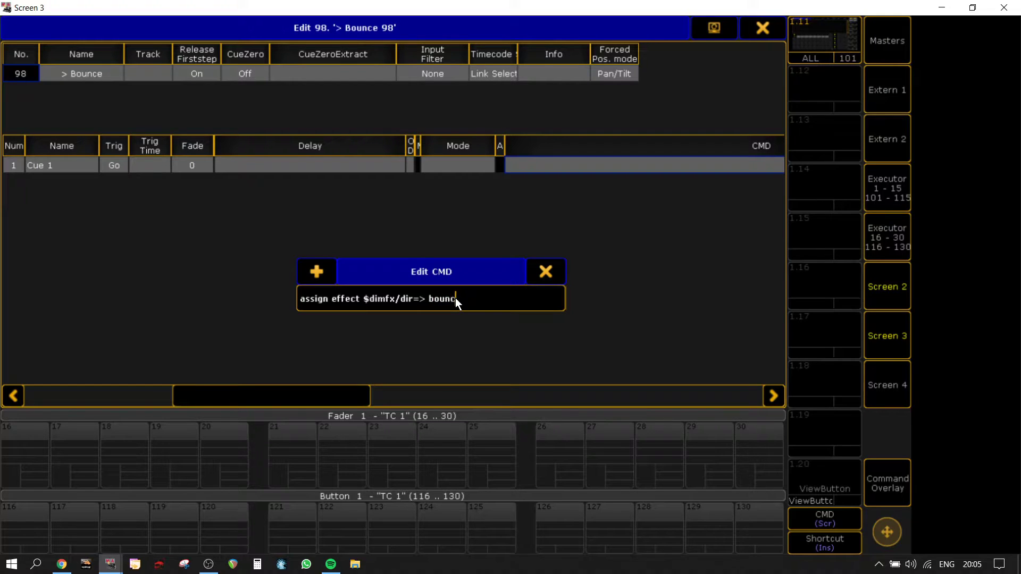
key(Up)
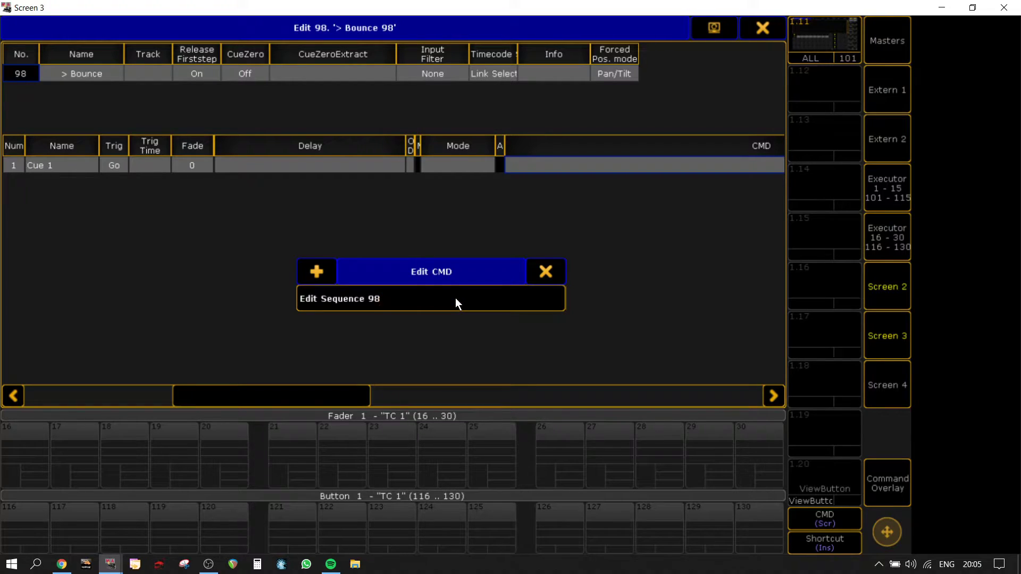
key(Escape)
Set cue 1's CMD in sequence 98 to "assign effect $dimfx/dir=>bounce" and close its editor
double_click(551, 165)
text(assign effect $dimfx/dir=>)
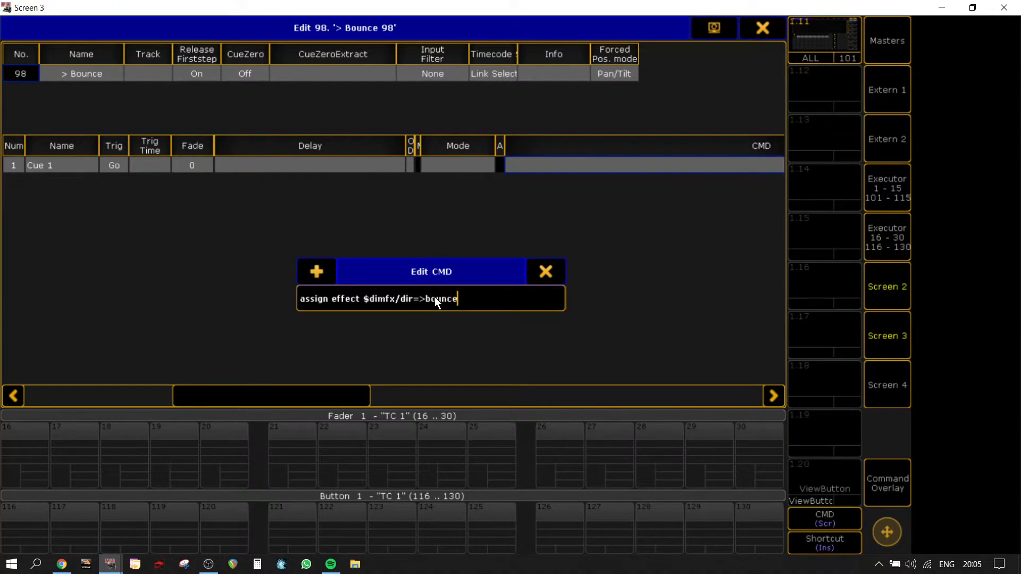
text(bounce)
key(Return)
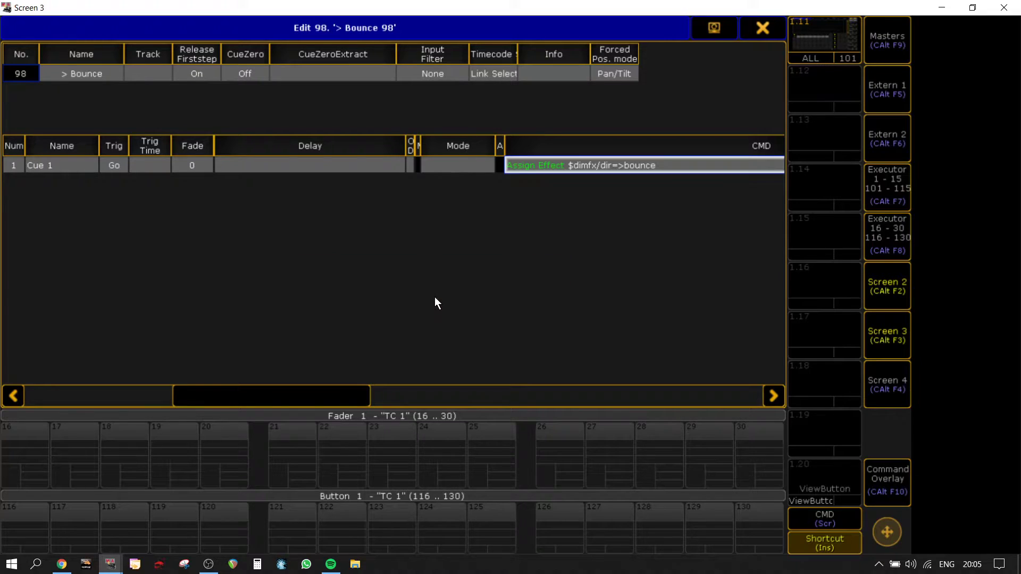
click(762, 26)
Set cue 1's CMD in sequence 99 to "assign effect $dimfx/dir=<bounce" and return to the sequence pool
click(173, 327)
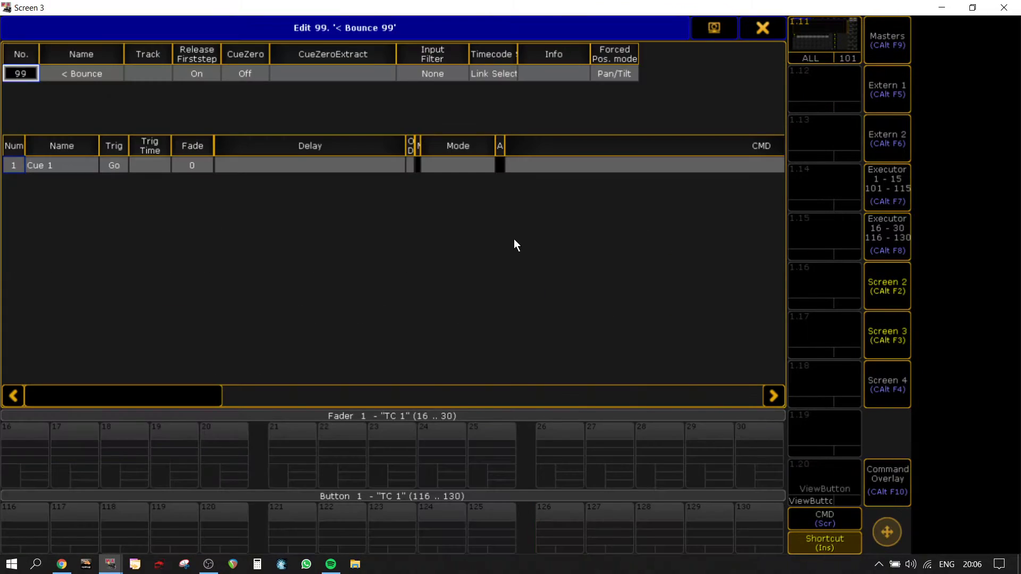
click(546, 167)
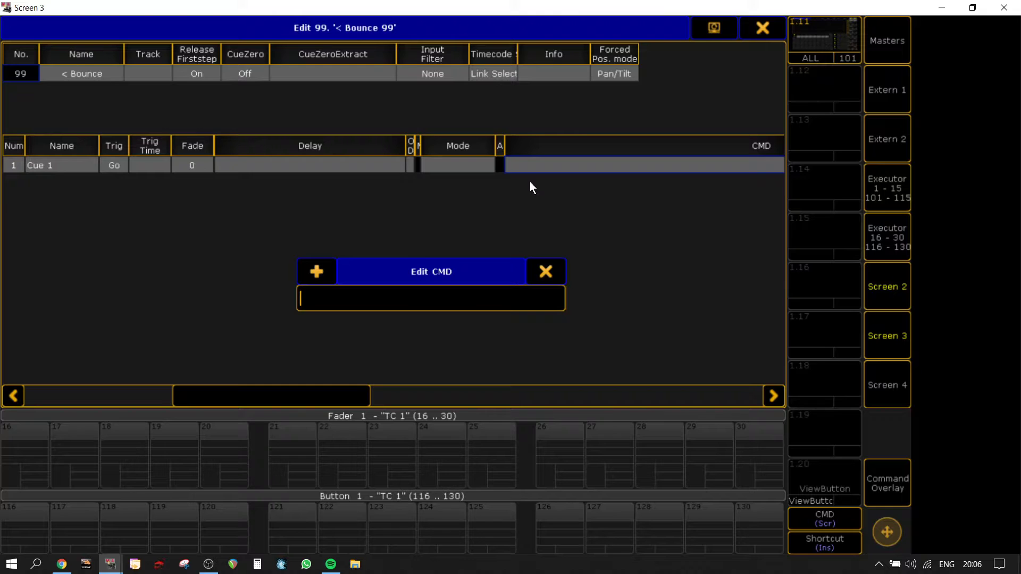
text(assign effect $dimfx/dir=>)
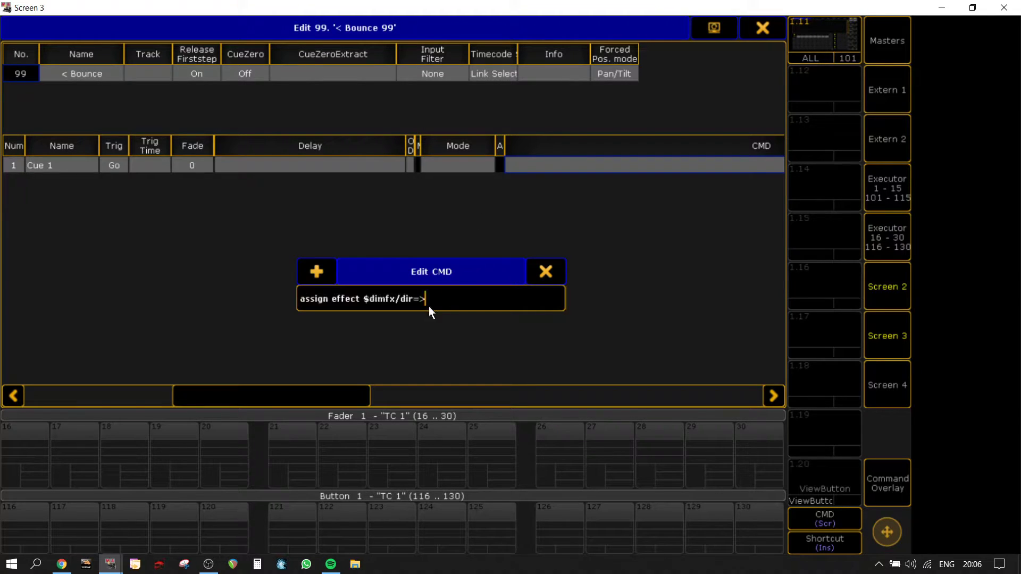
key(BackSpace)
text(<bounce)
key(Return)
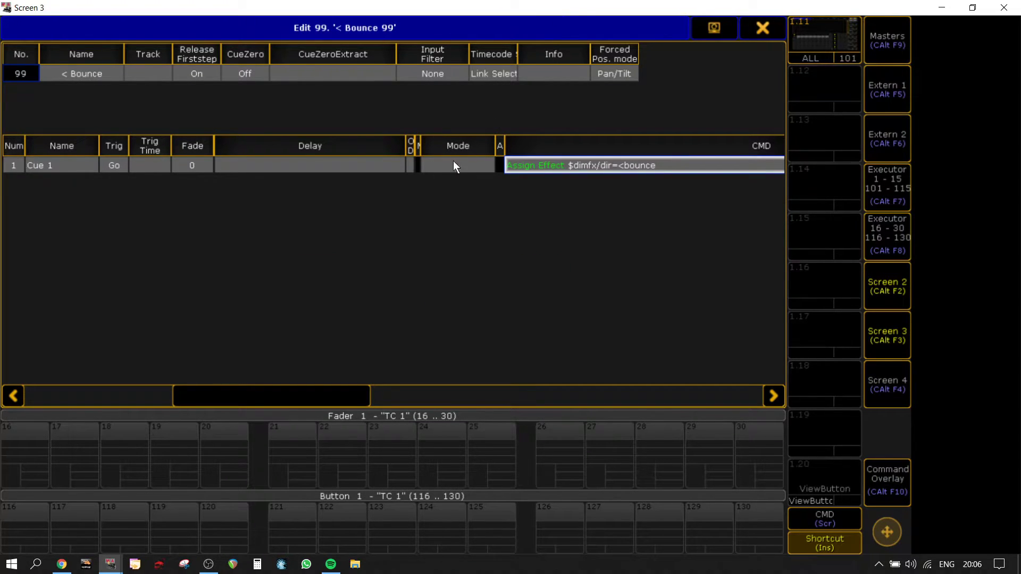
click(666, 173)
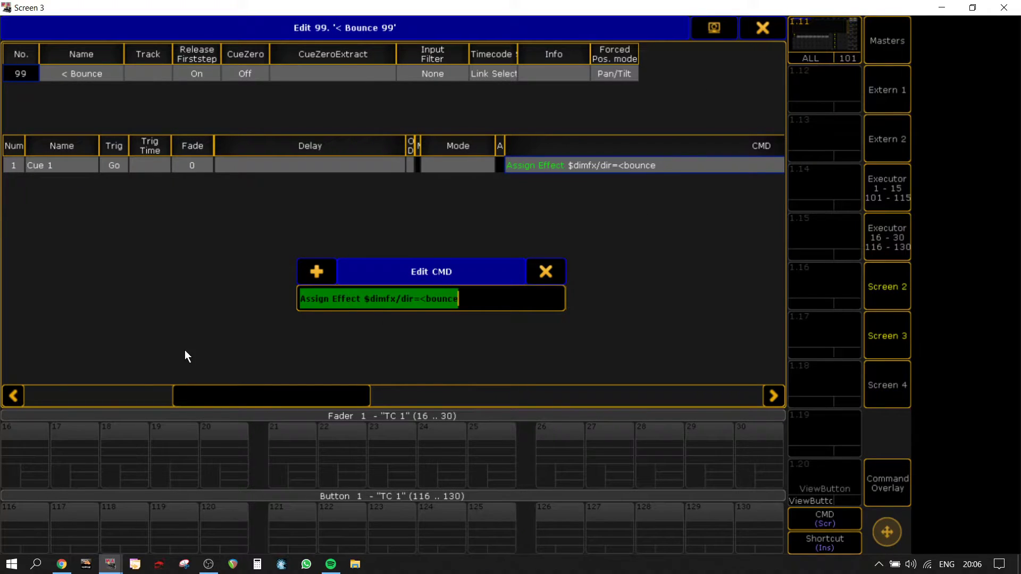
key(Escape)
key(alt+Tab)
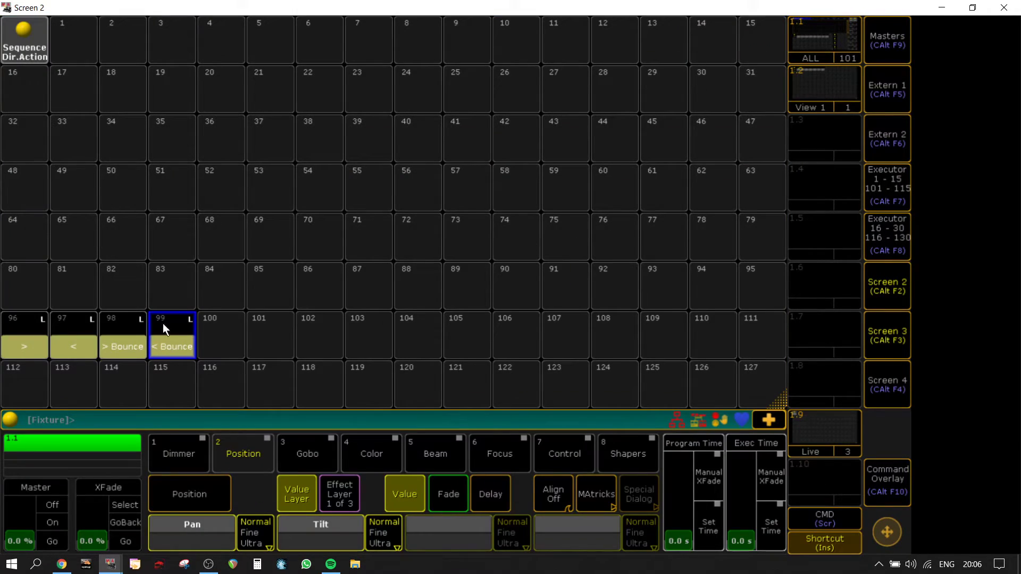
Write the addition ": off seq 96 thru 99 -96" in sequence 96's cue command, copy it, and leave the entry without saving
right_click(23, 336)
click(622, 165)
click(446, 291)
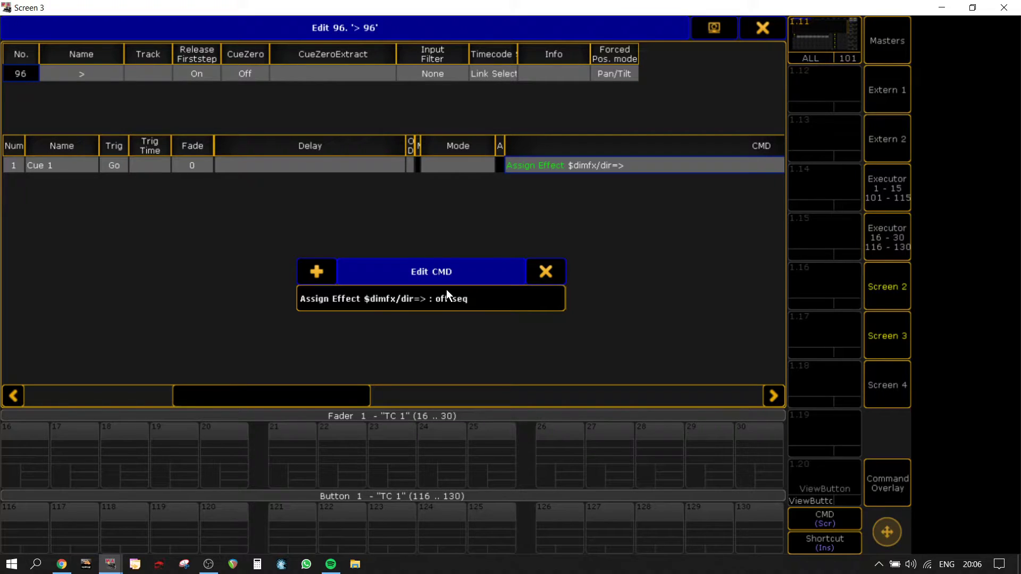
text(6)
text(thru 99 -96)
drag(543, 298, 428, 298)
key(ctrl+c)
click(548, 273)
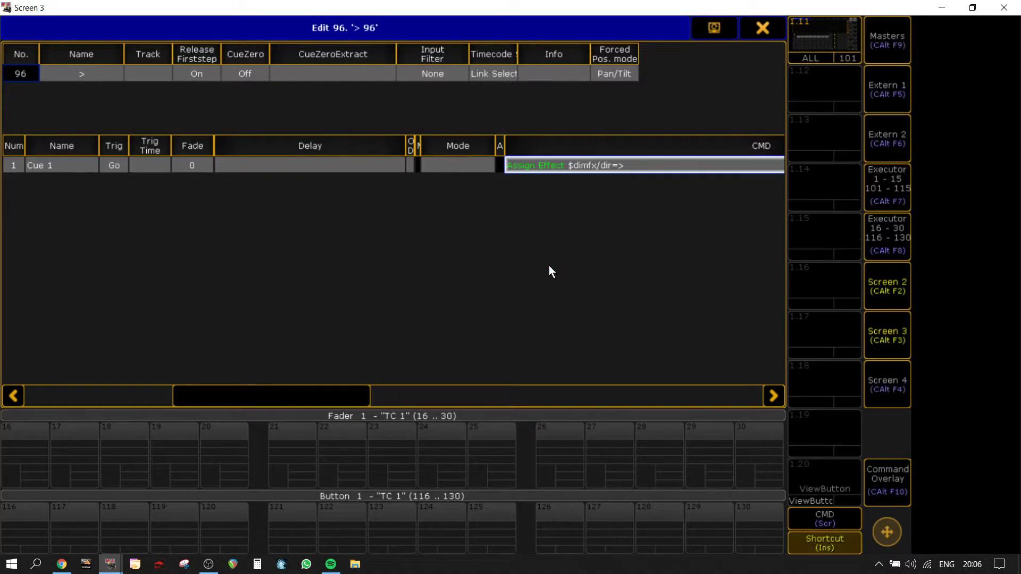
Append the copied ": off seq 96 thru 99 -96" to cue 1's CMD in sequence 96 and close its editor
click(636, 165)
click(455, 302)
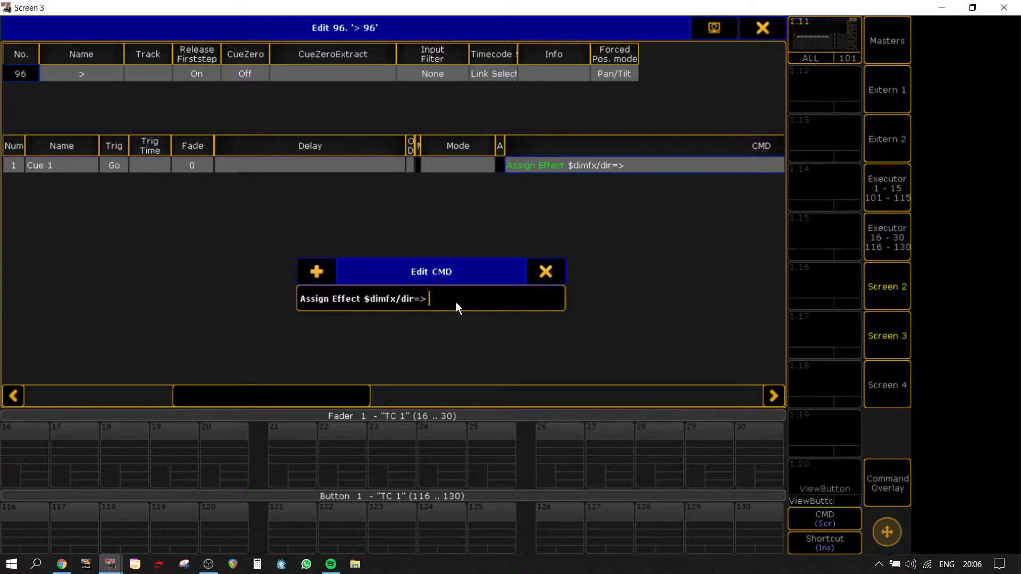
key(ctrl+v)
key(Return)
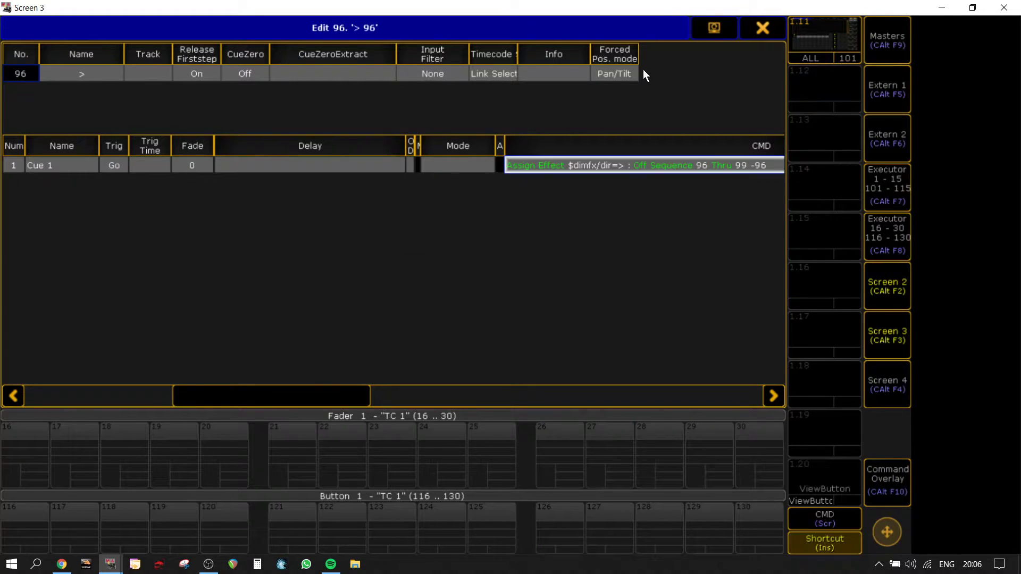
click(779, 32)
Append the copied off command to cue 1's CMD in sequence 97, changing its ending to "96 thru 99 -97"
click(42, 333)
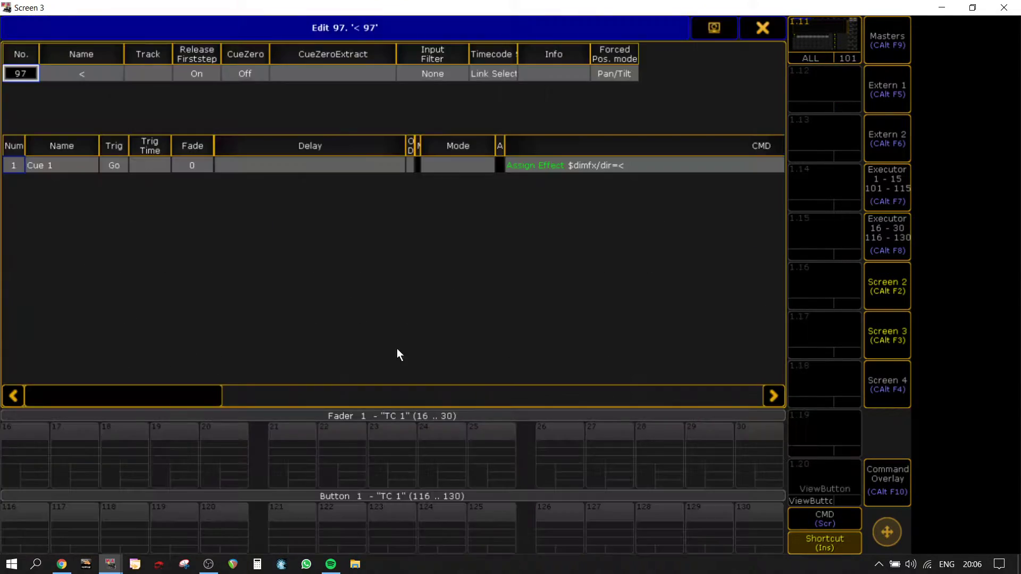
click(637, 165)
click(437, 298)
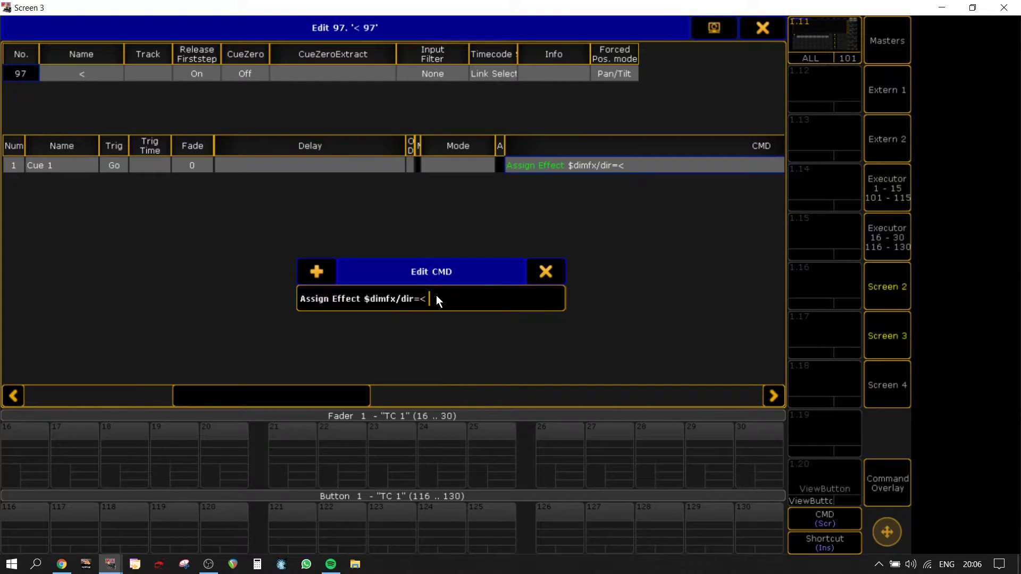
key(ctrl+v)
key(BackSpace)
text(7)
key(Return)
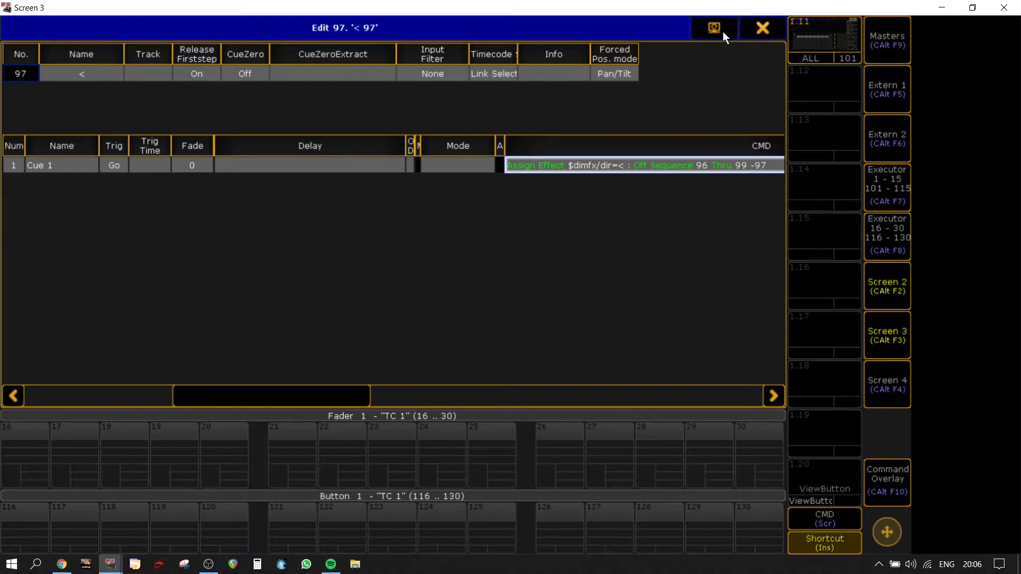
Append ": off seq 96 thru 99 -98" to cue 1's CMD in sequence 98
click(777, 20)
click(122, 340)
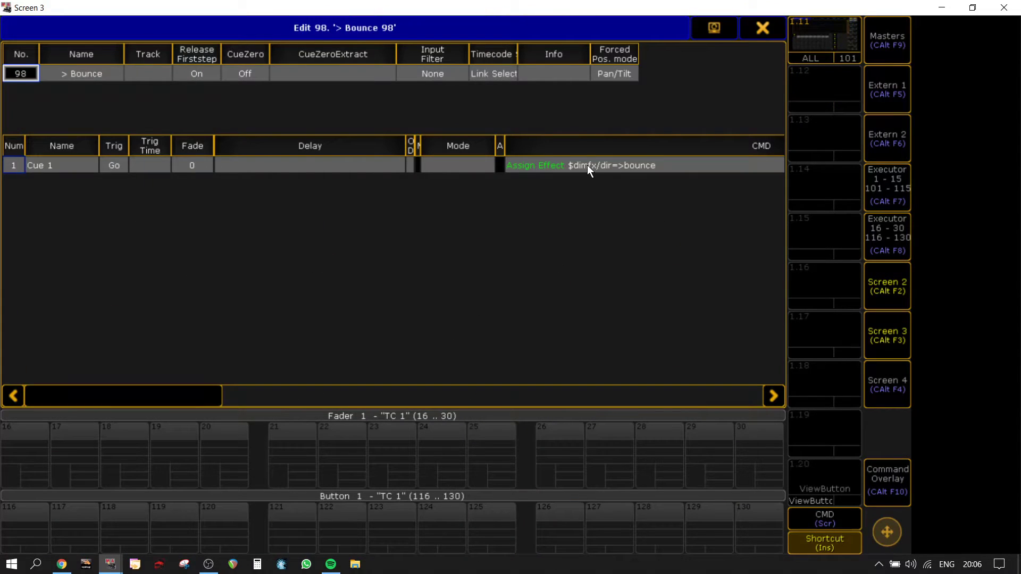
double_click(647, 165)
key(End)
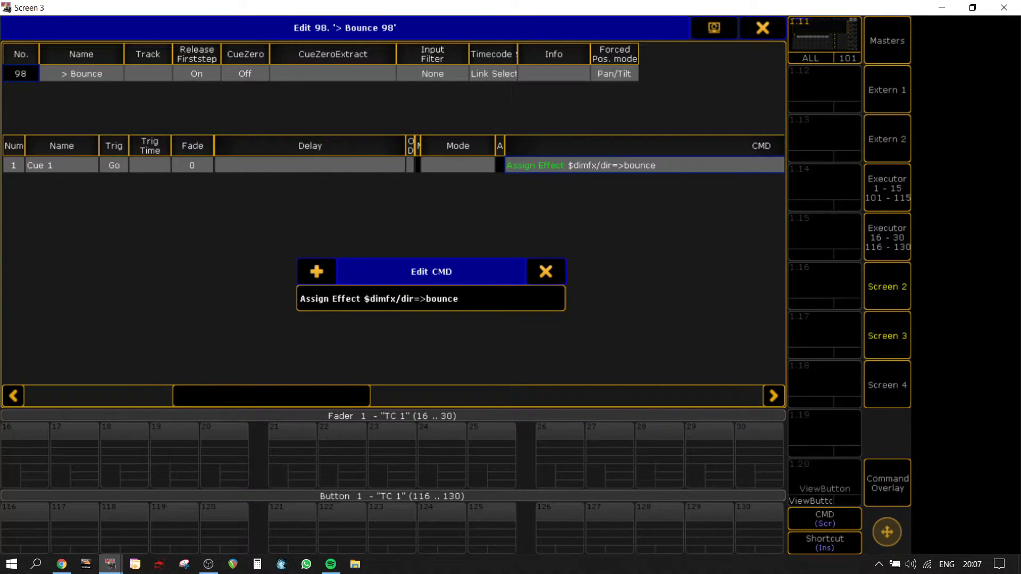
text(: off seq 96 thru 99 -96)
key(BackSpace)
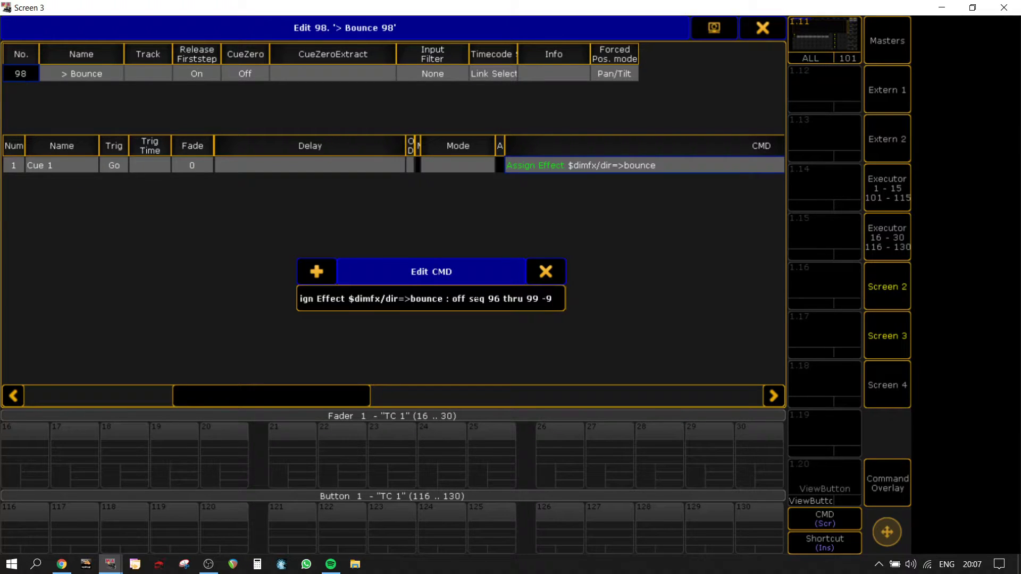
text(8)
key(Return)
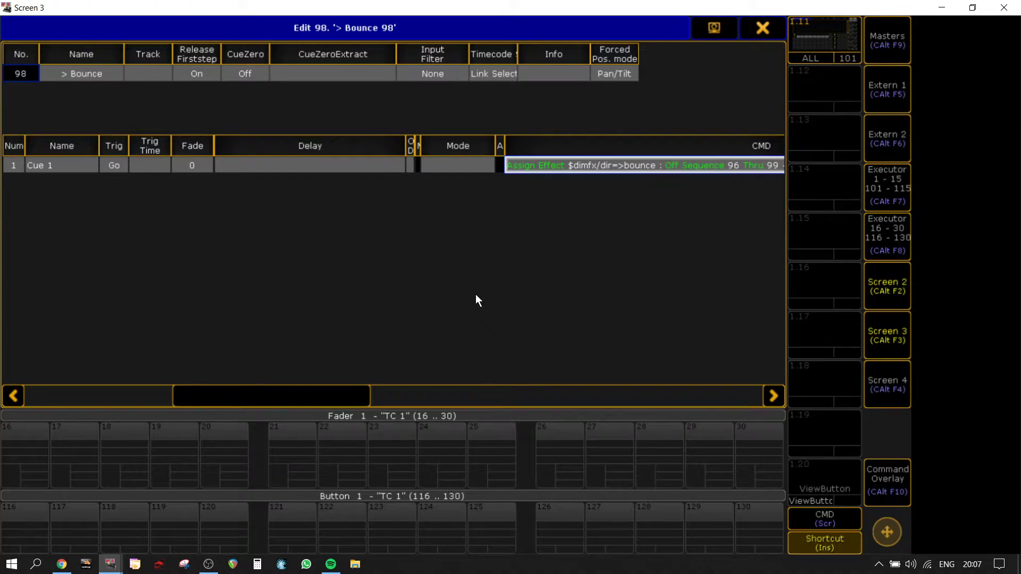
Append ": off seq 96 thru 99 -99" to cue 1's CMD in sequence 99 and close its editor
key(ctrl+alt+F2)
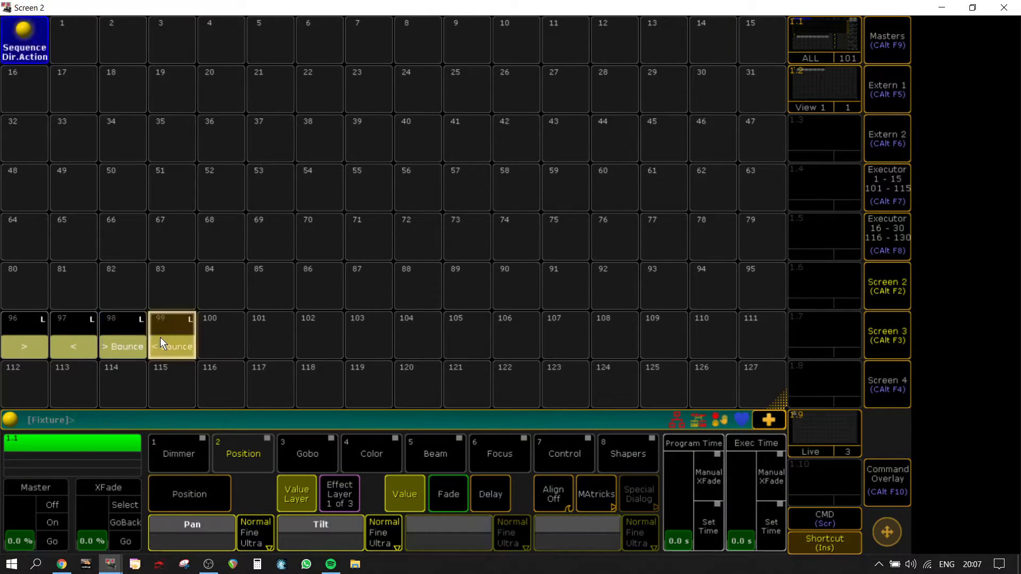
click(159, 337)
click(671, 167)
click(670, 167)
click(509, 299)
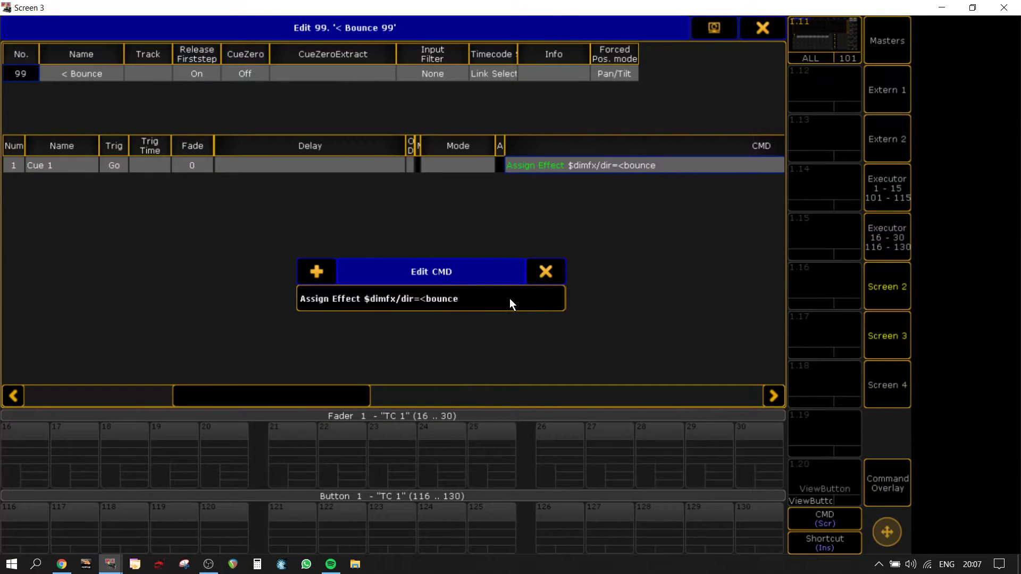
text(: off seq 96 thru 99 -9)
text(6)
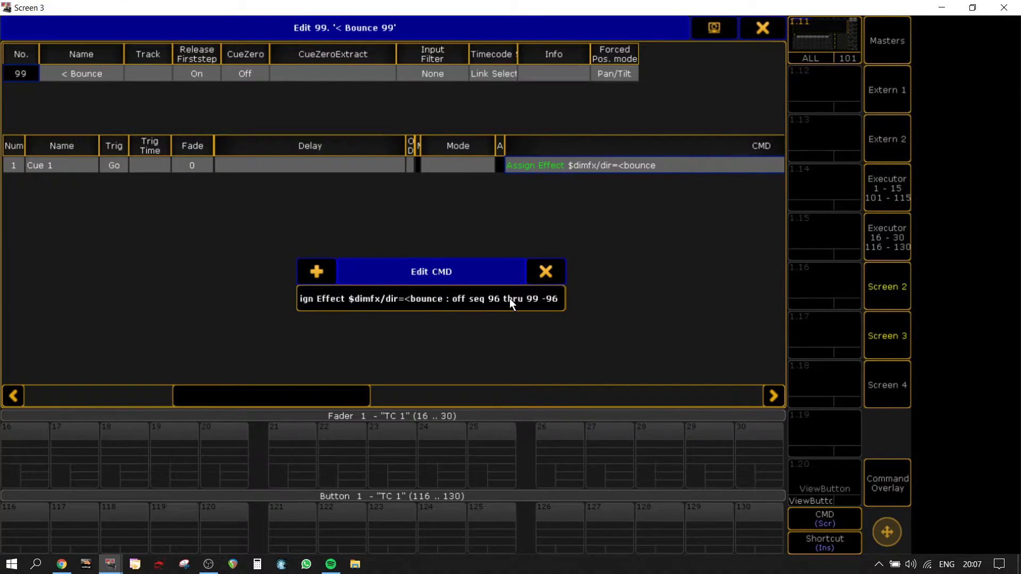
key(Return)
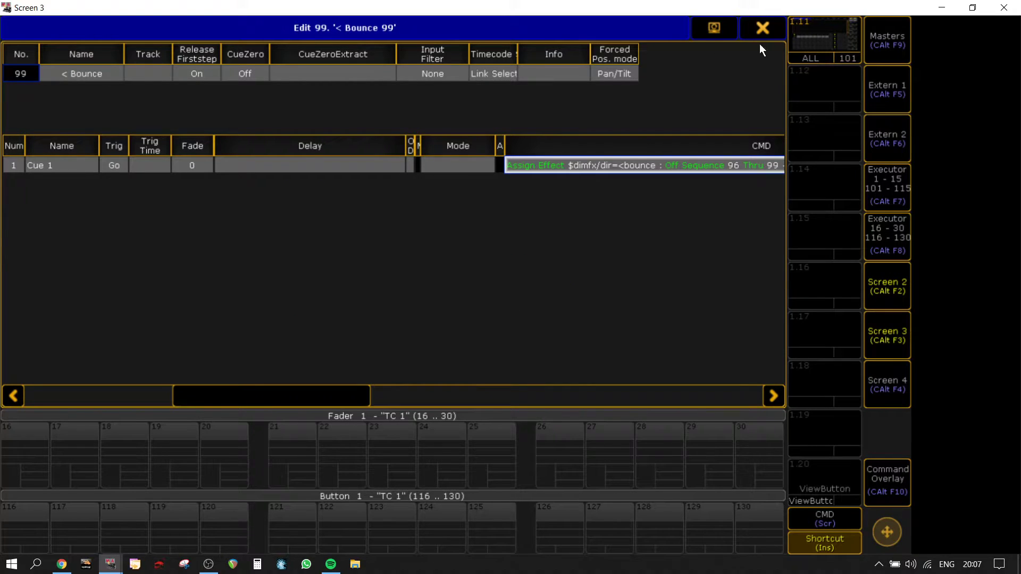
click(763, 27)
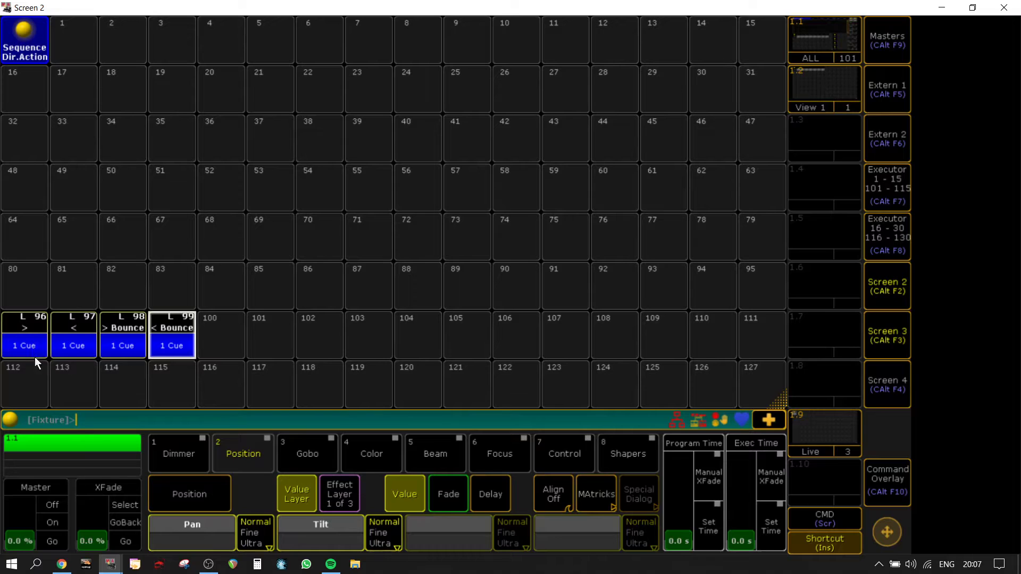
Run sequences 96 through 99 and read how their commands executed in the command line feedback
click(9, 418)
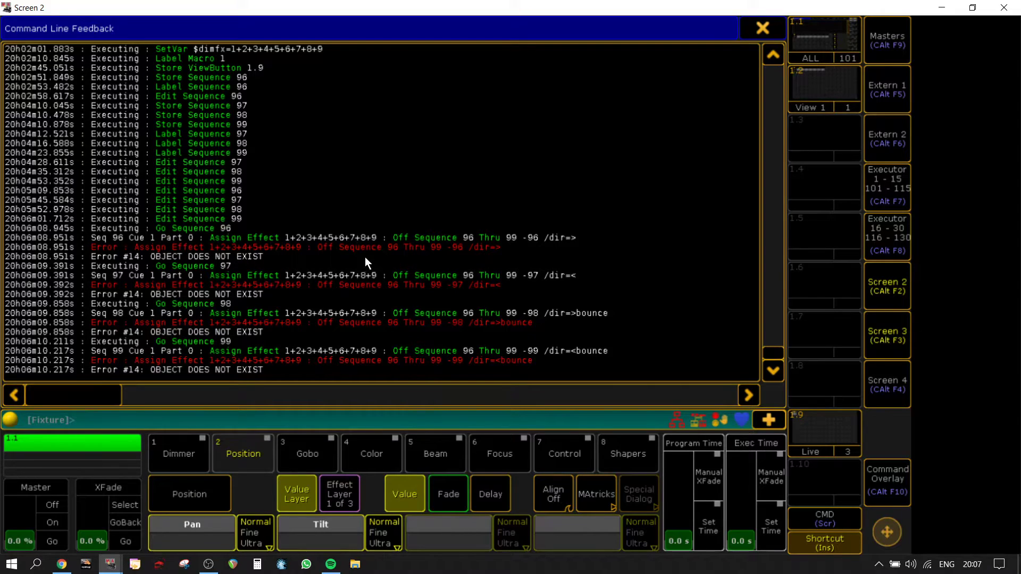
key(Escape)
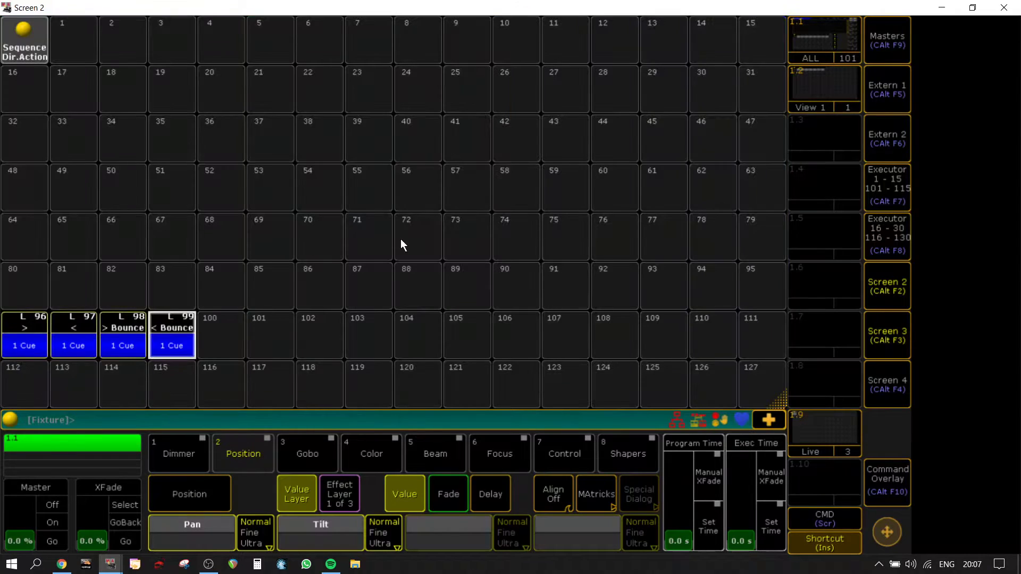
Change the Set Vars macro's line to "SetVar $dimfx=1 Thru 9" and close the macro editor
click(887, 334)
right_click(123, 246)
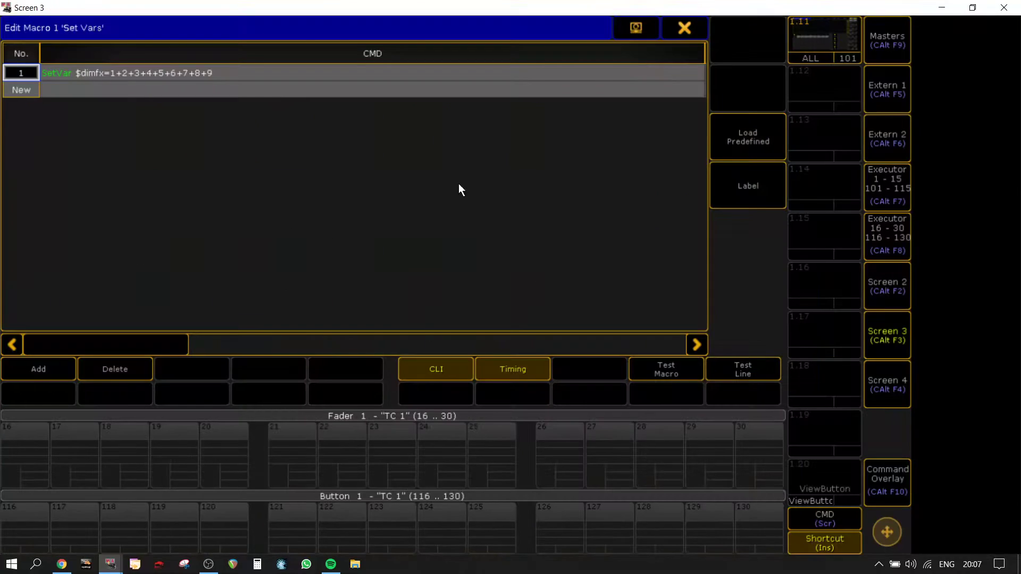
double_click(171, 77)
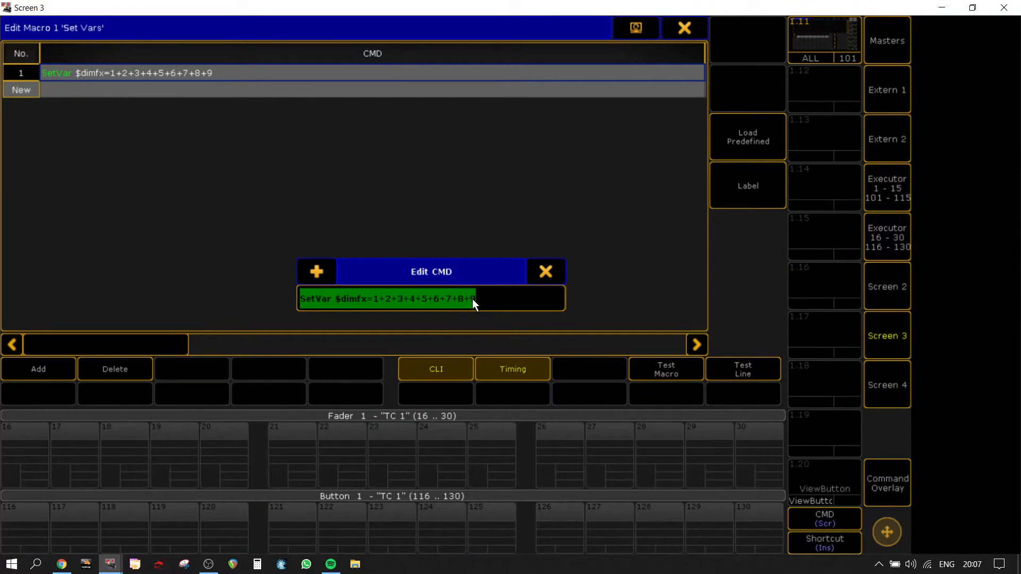
drag(471, 299, 380, 299)
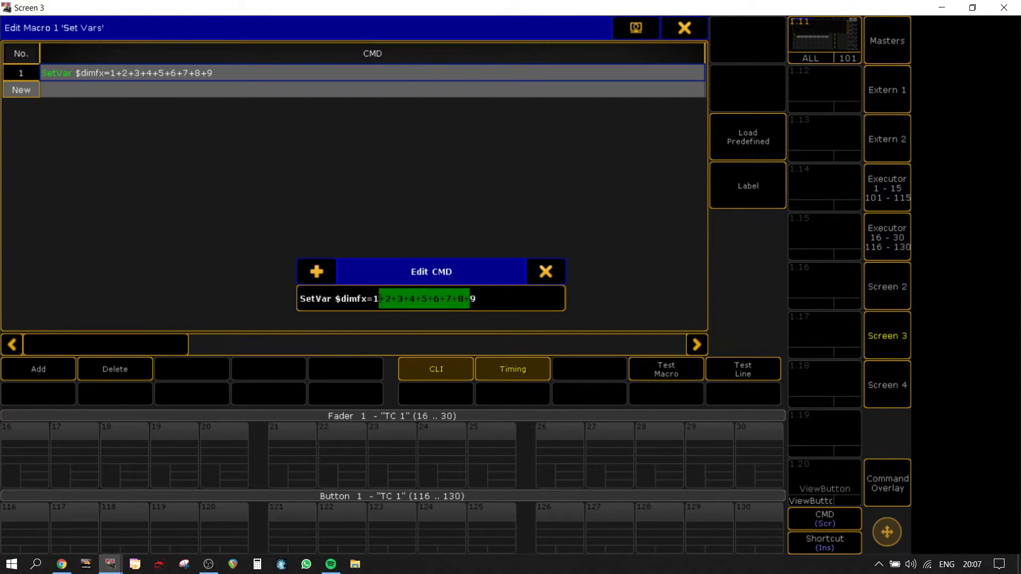
text(thru)
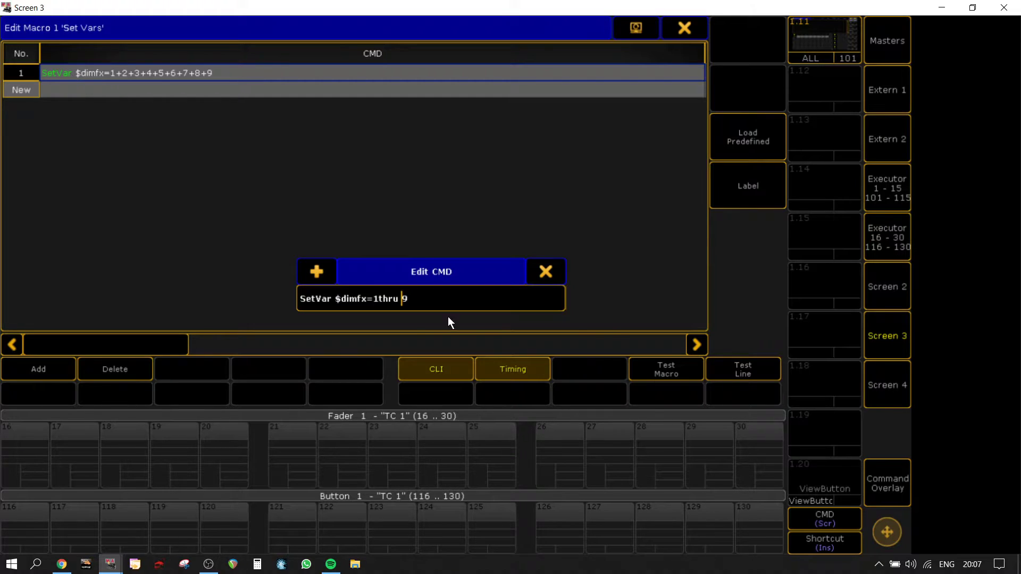
click(380, 299)
key(Return)
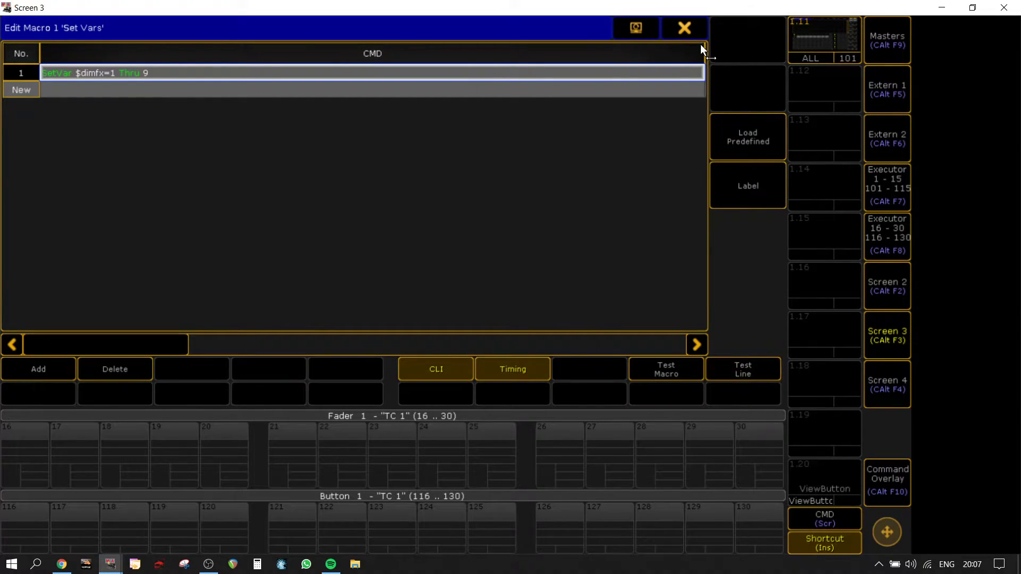
click(684, 27)
Run the Set Vars macro and check the dimfx variable with the "list var" command
click(84, 246)
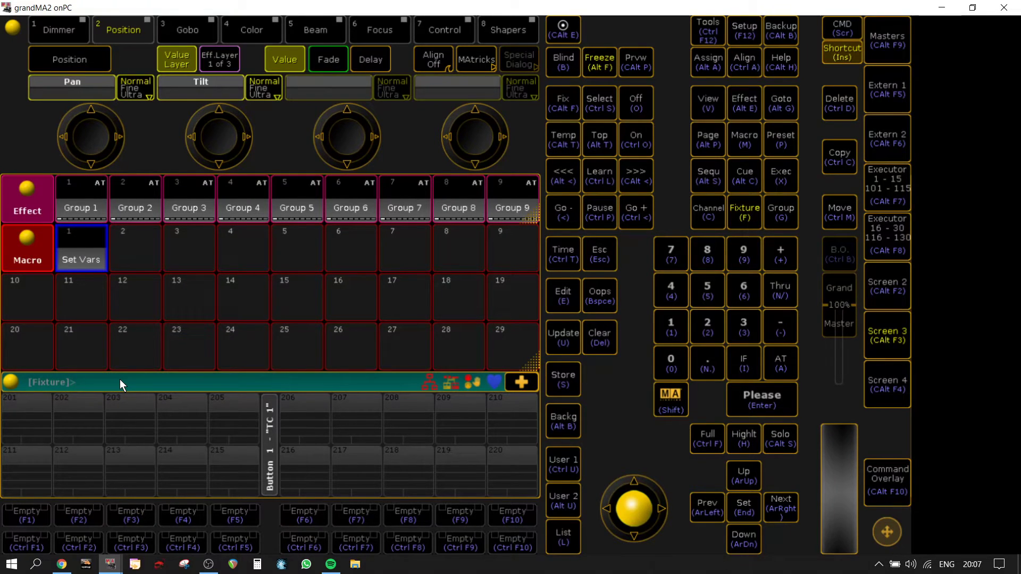
key(Insert)
text(list)
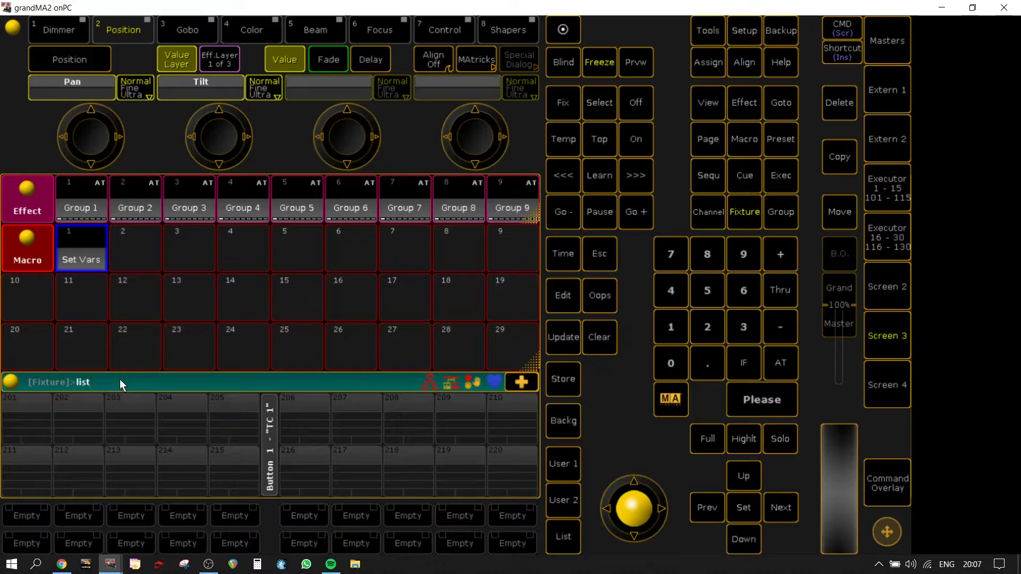
text(var)
key(Return)
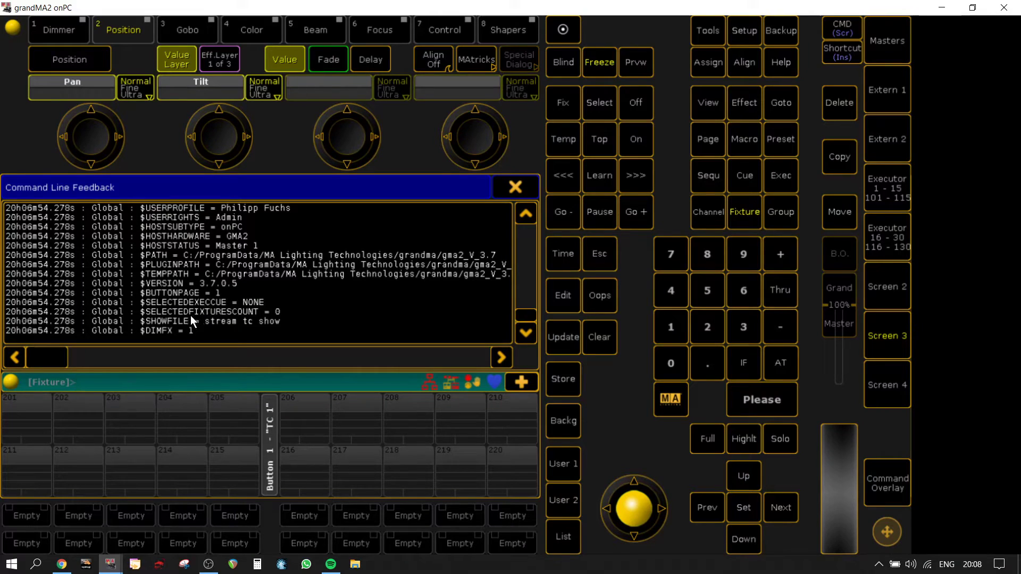
click(516, 186)
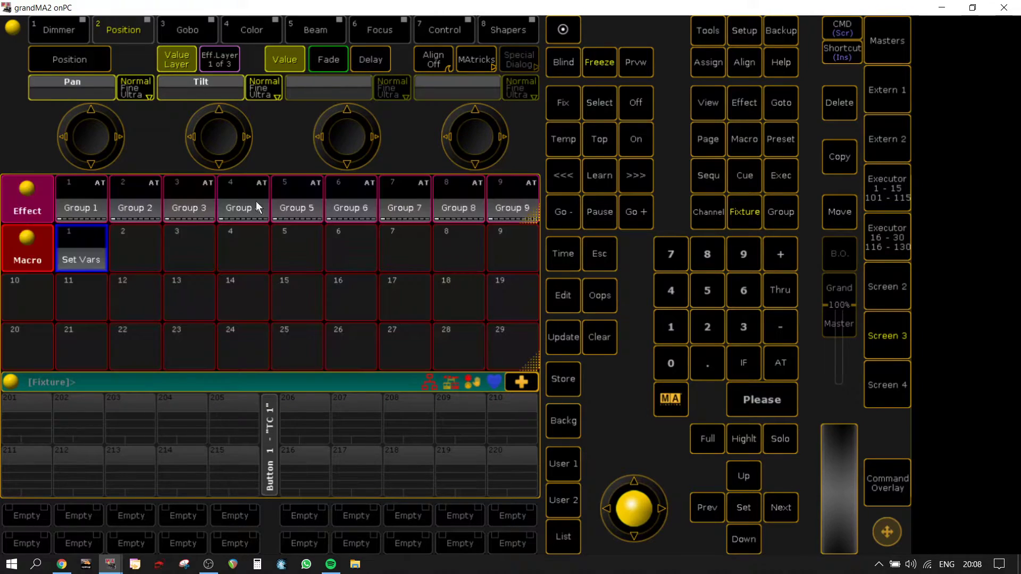
Open the command of the Set Vars macro's first line for editing
right_click(91, 255)
double_click(124, 72)
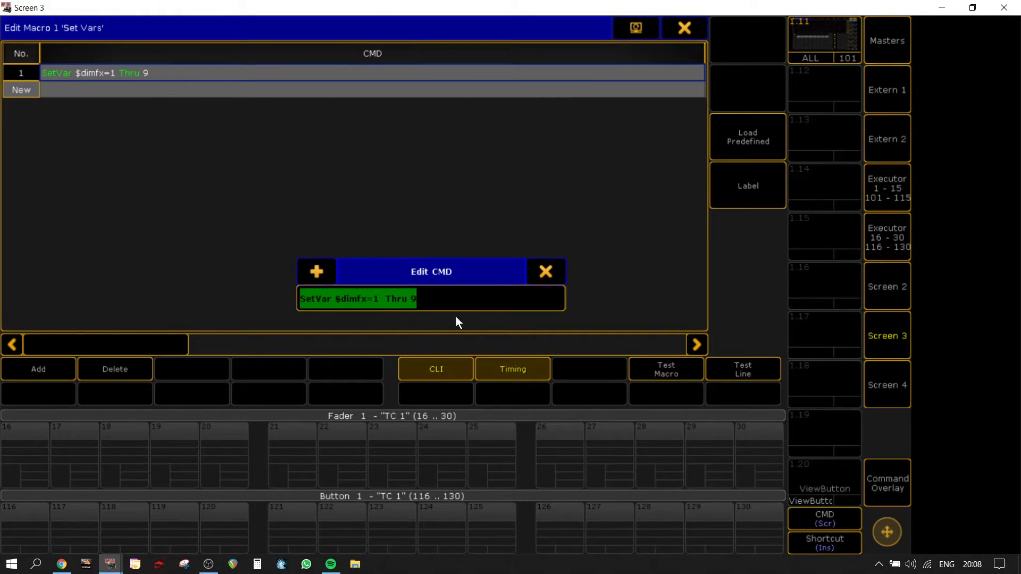
Try to rewrite the dimfx value as separate numbers joined by plus signs, starting "1 + 2 + 3 + 4+ 5"
double_click(404, 300)
key(BackSpace)
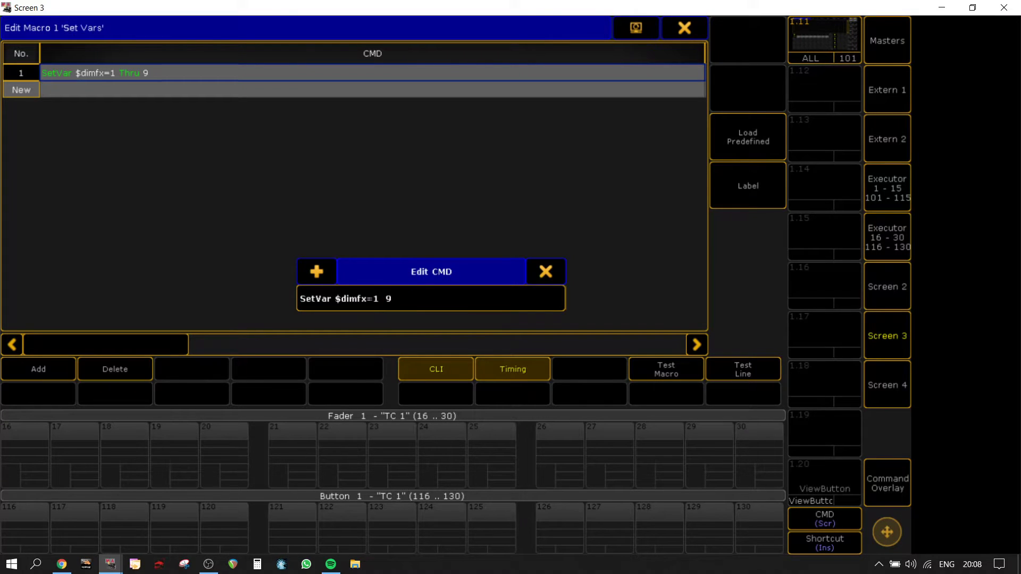
key(BackSpace)
text(+ 2+ 3+)
key(Left)
key(Left)
key(Left)
key(Left)
key(Left)
key(Right)
key(Right)
key(Right)
key(Right)
key(Right)
text(4+ 5)
Replace the dimfx value with the quoted range "1 thru 9" and close the Set Vars macro editor
drag(457, 299, 375, 295)
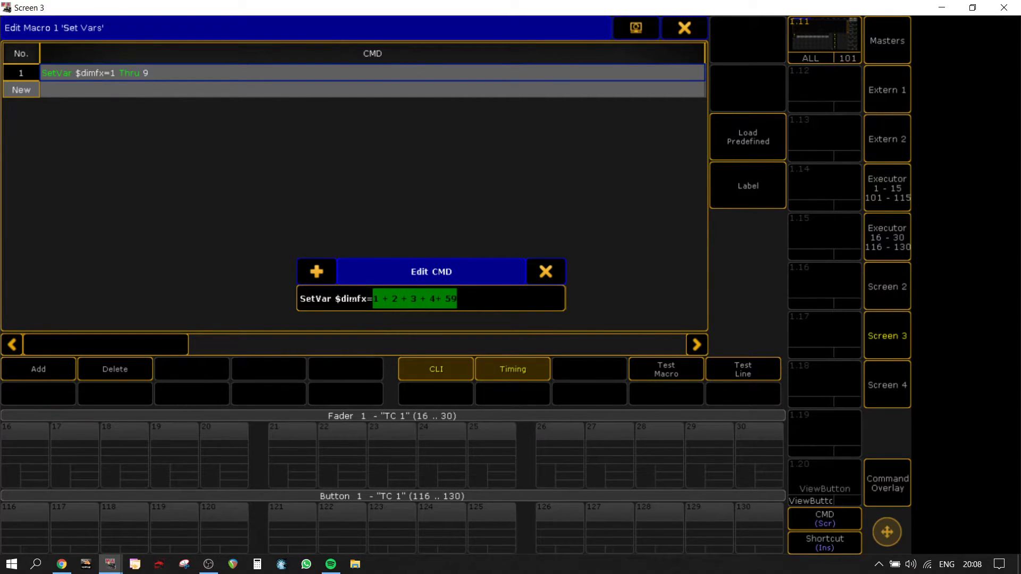
key(BackSpace)
text("1 thru)
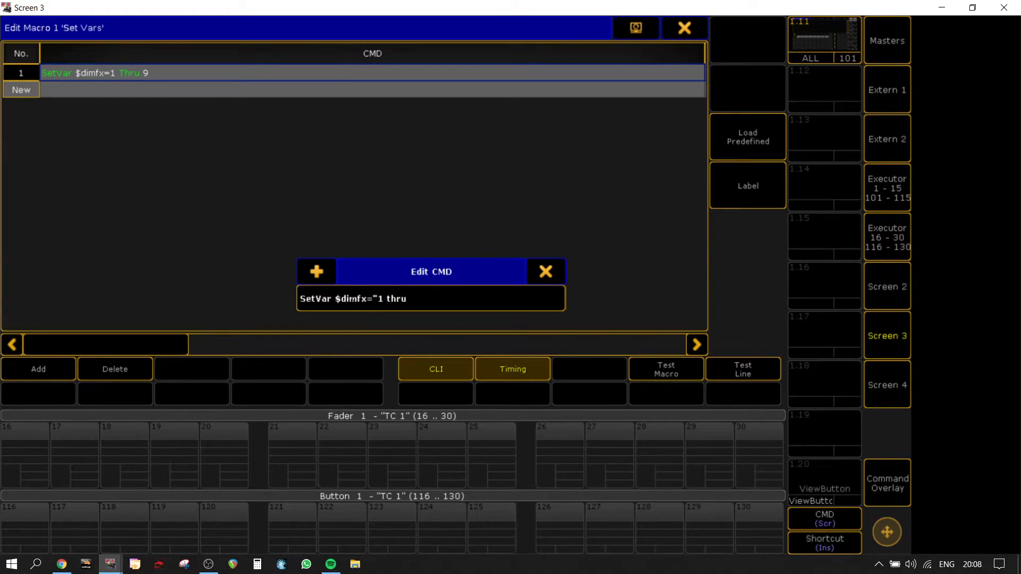
text( 9")
key(Return)
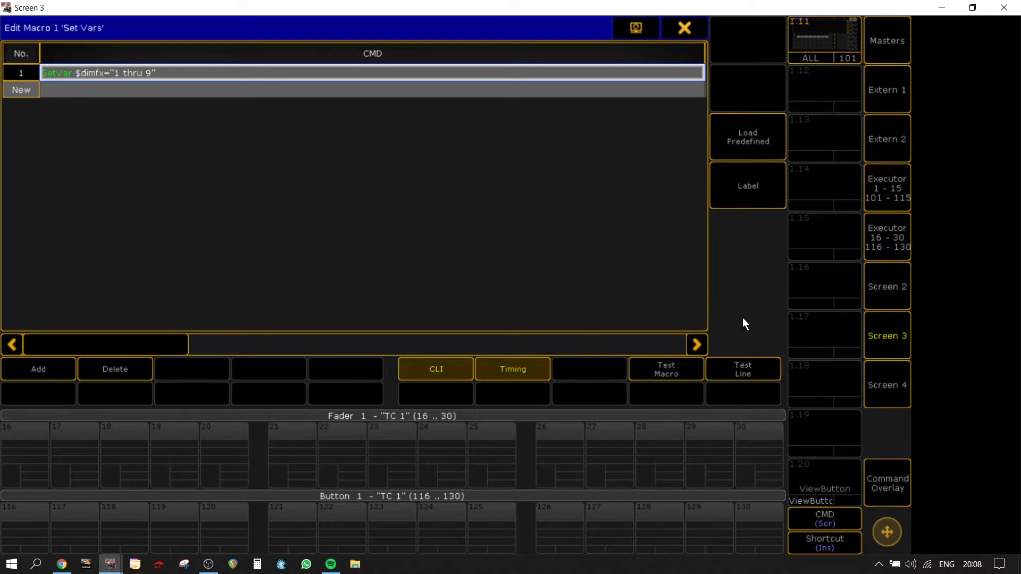
click(683, 21)
Run the edited Set Vars macro, list the variables again and inspect dimfx in the command line feedback
text(SetVar $mmfx="1 thru 9")
key(Up)
key(Up)
key(Up)
key(Down)
key(Return)
click(13, 381)
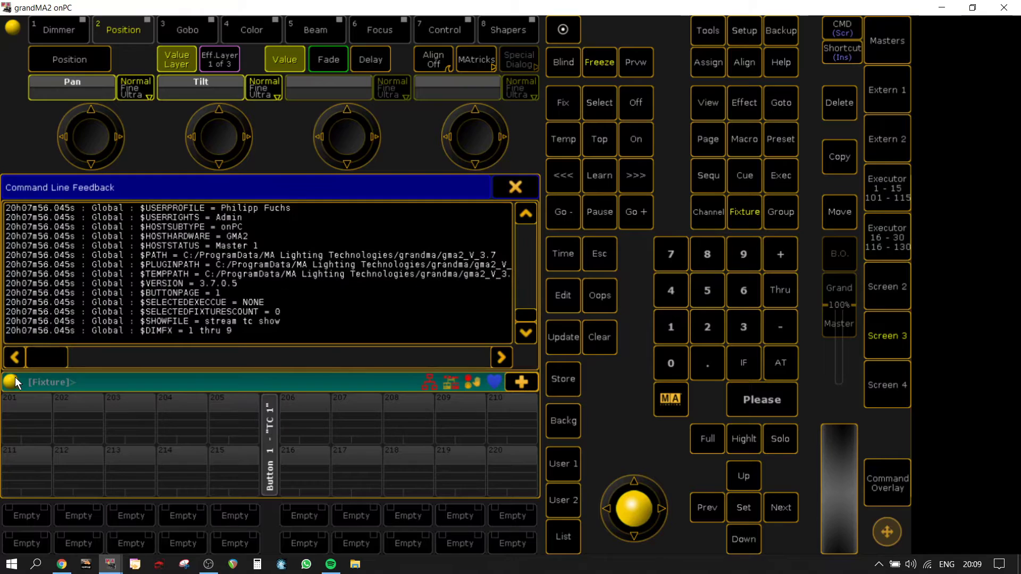
click(515, 188)
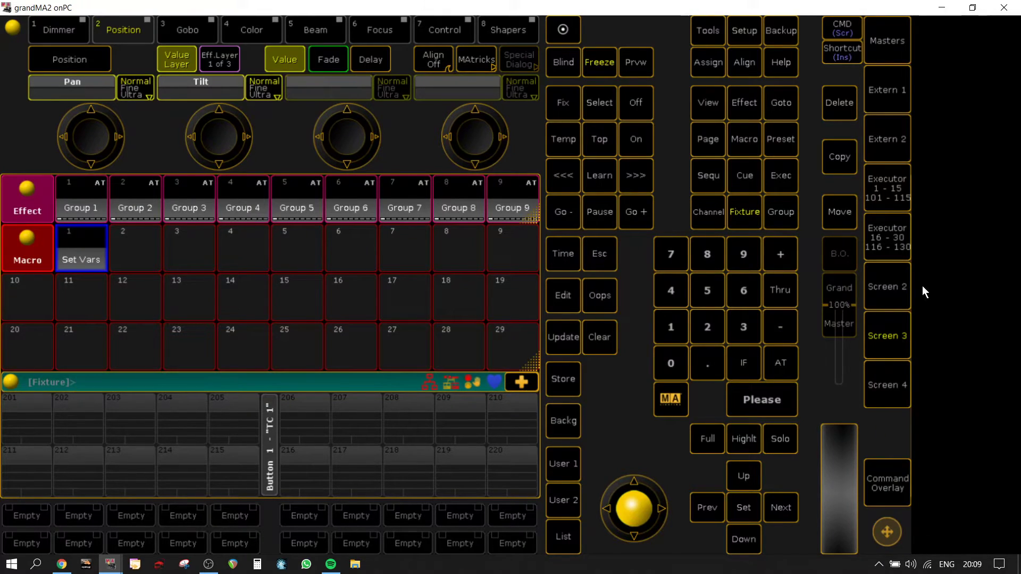
Run sequence 96 from the sequence pool and read its result in the command line feedback
click(886, 287)
click(33, 348)
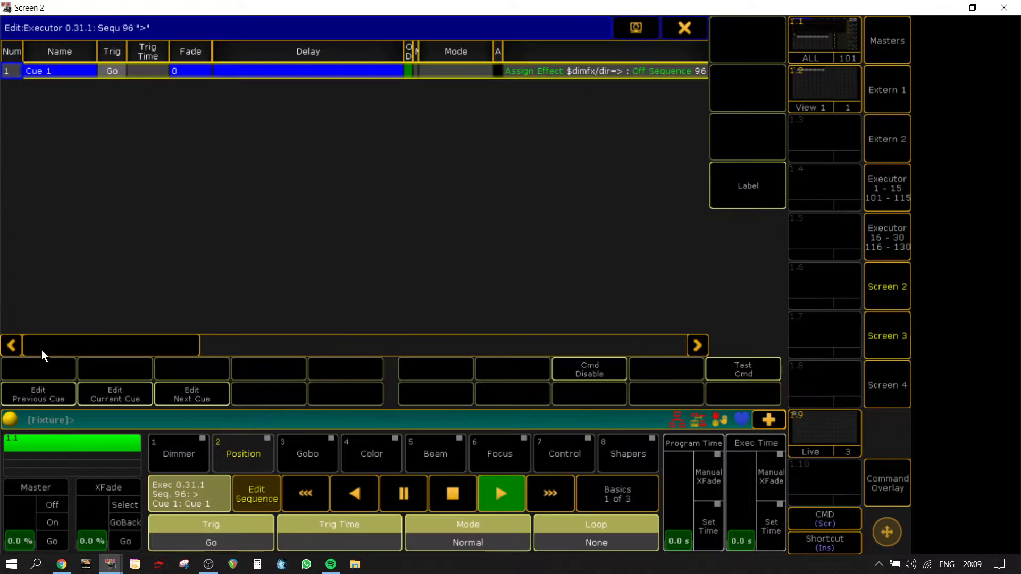
key(Escape)
click(15, 423)
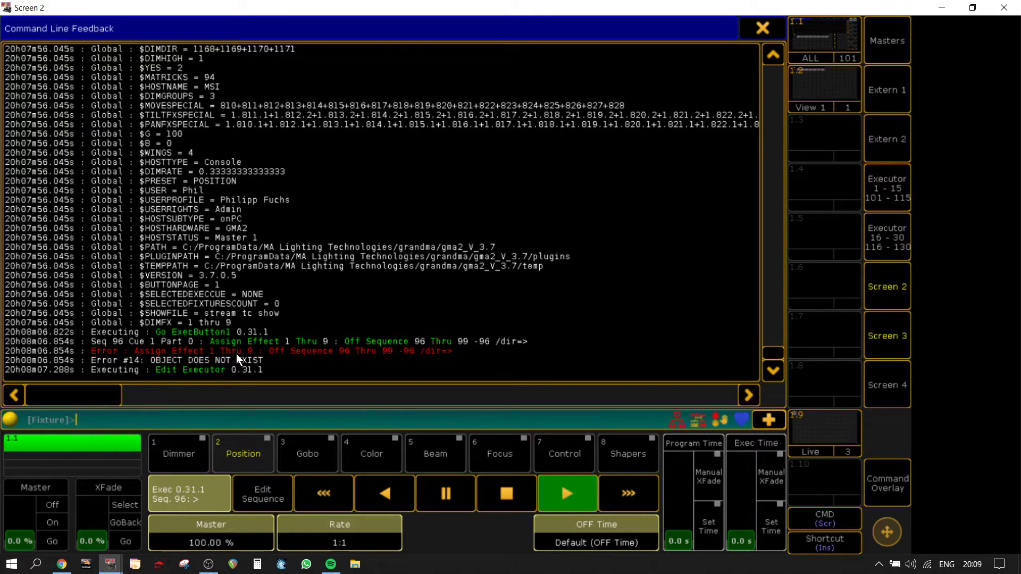
key(Escape)
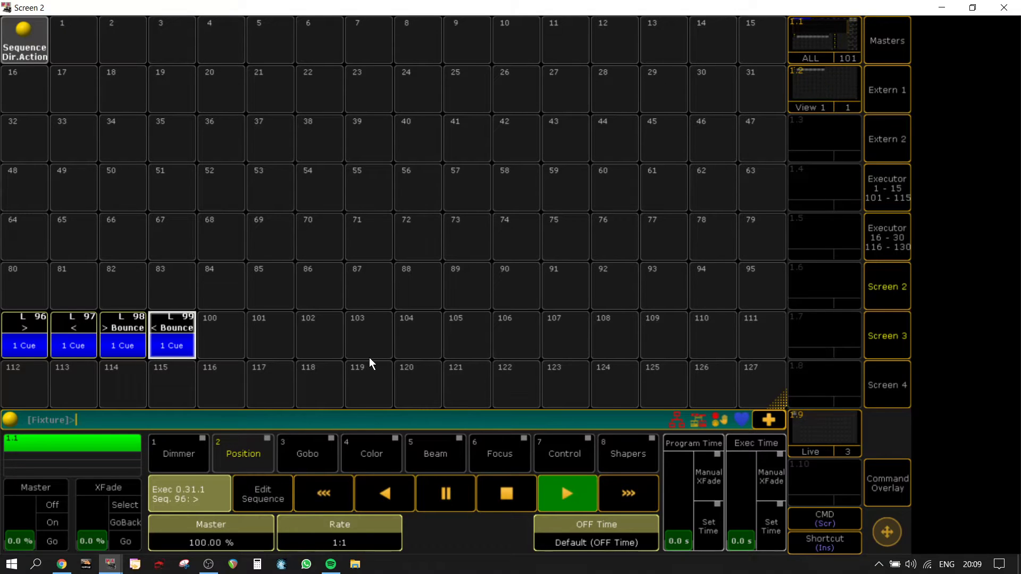
Inspect cue 1's CMD in sequence 96 without changing it and compare it with the command line feedback
click(24, 338)
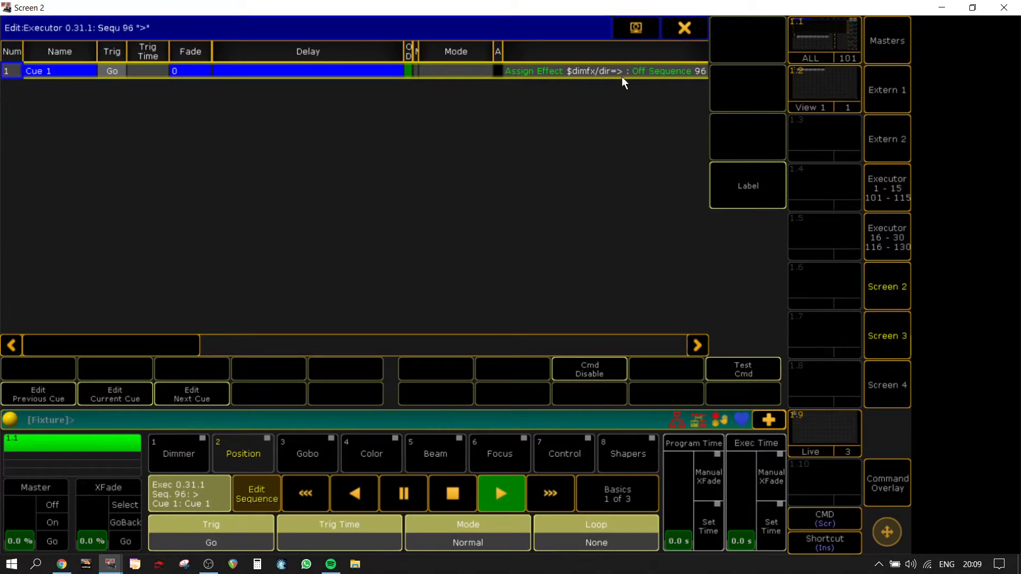
click(566, 73)
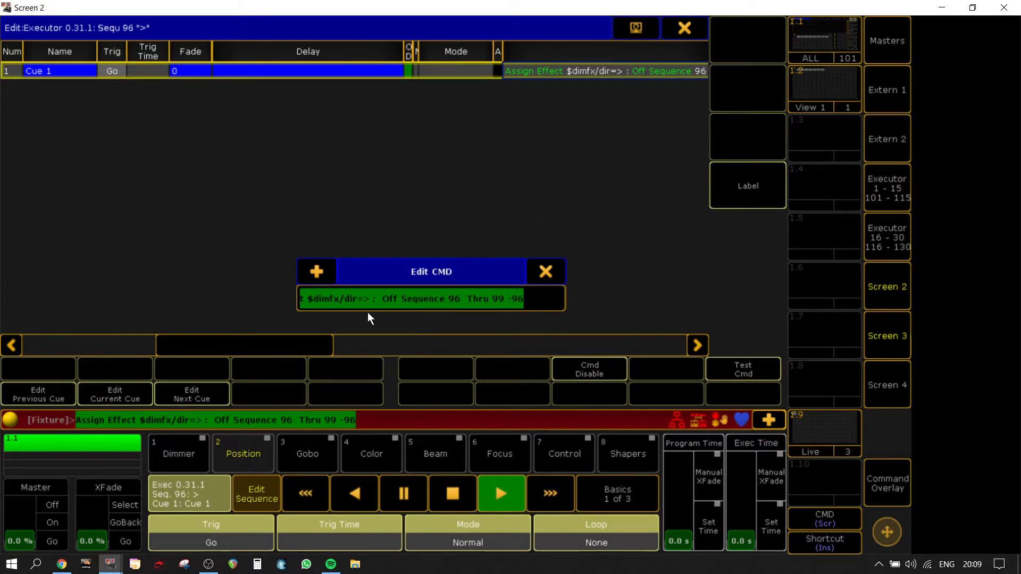
click(544, 273)
click(9, 420)
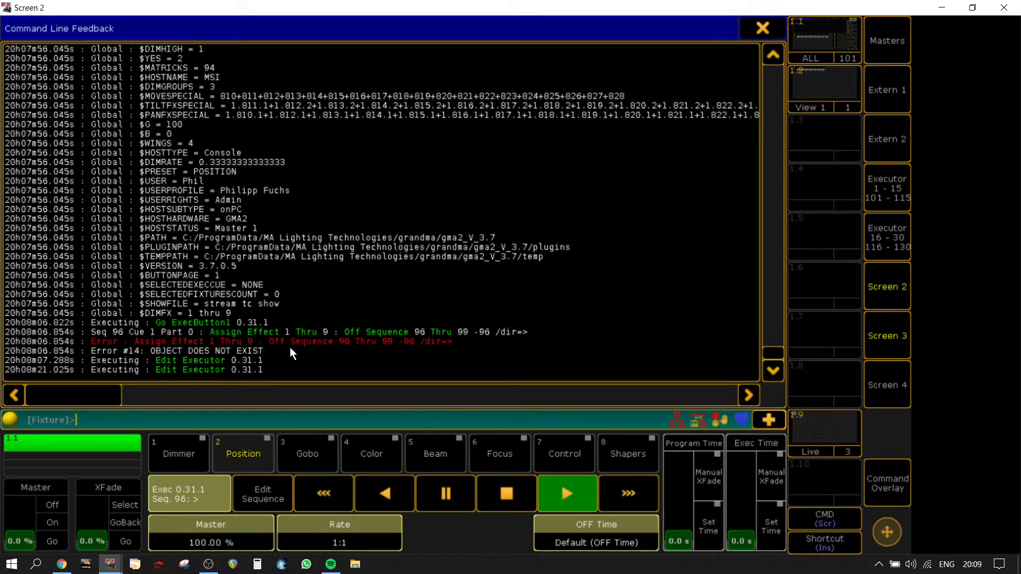
key(Escape)
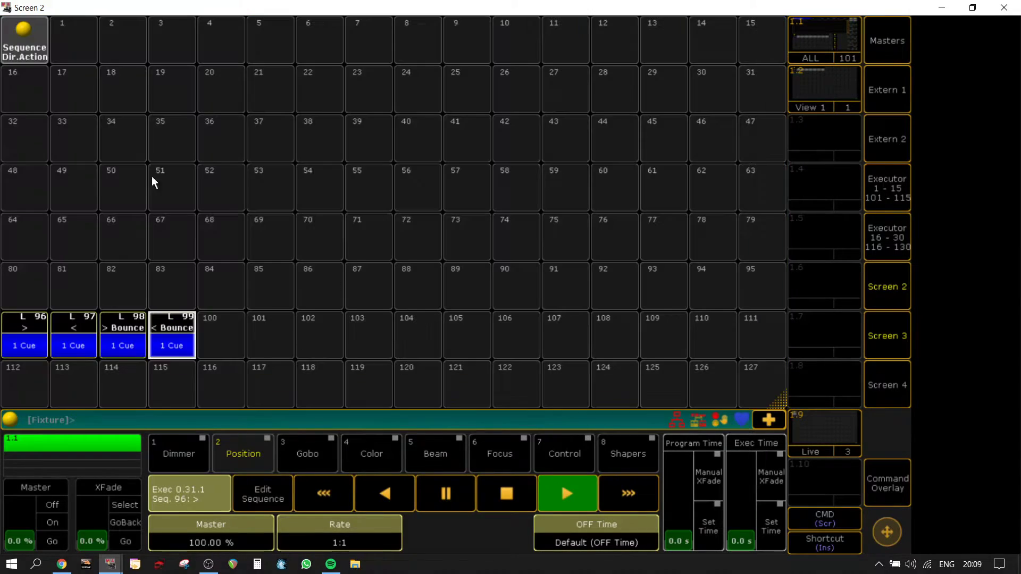
Replace the colon with a semicolon before Off Sequence in sequence 96's cue 1 CMD, then run sequence 96
right_click(35, 336)
click(608, 77)
click(609, 77)
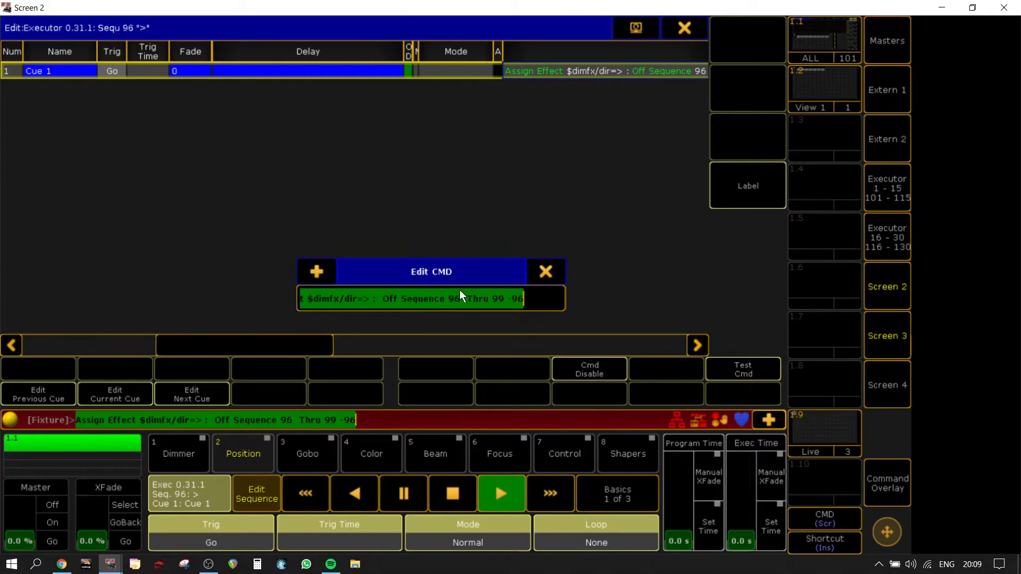
click(376, 303)
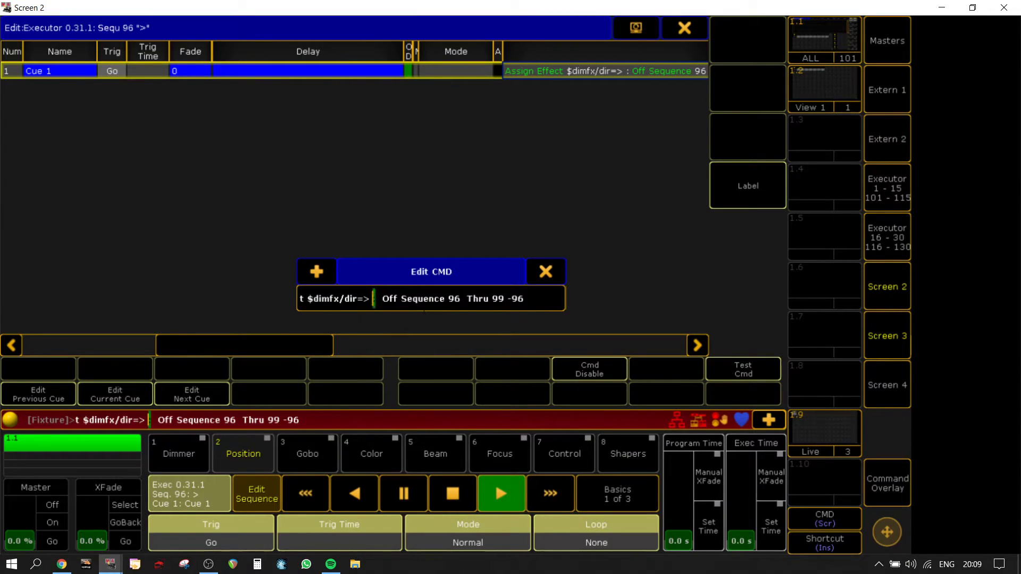
text(;)
key(Return)
click(685, 26)
click(23, 349)
click(13, 421)
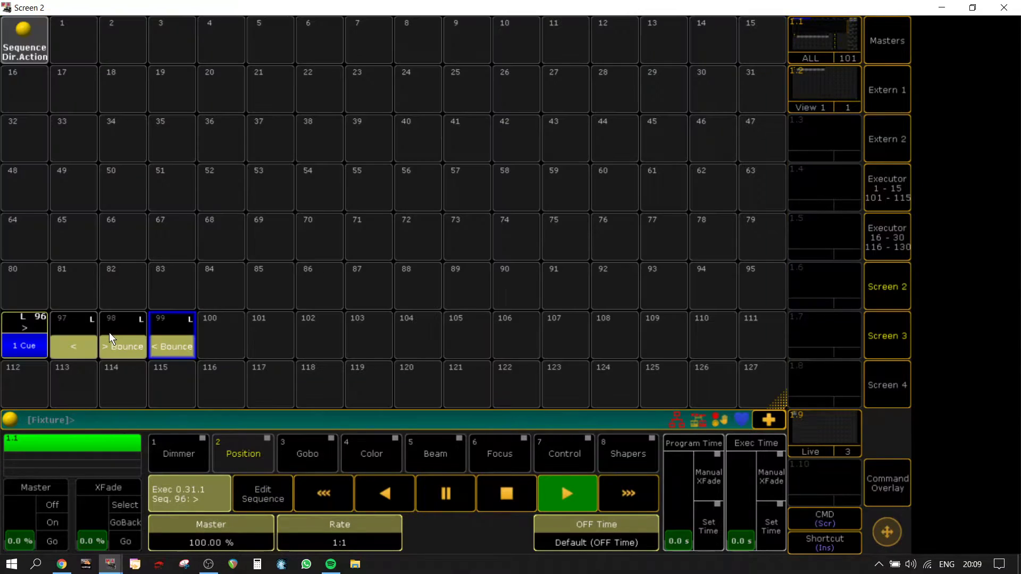
Replace the colon with a semicolon before Off Sequence in the cue 1 CMD of sequence 97
right_click(88, 336)
click(636, 162)
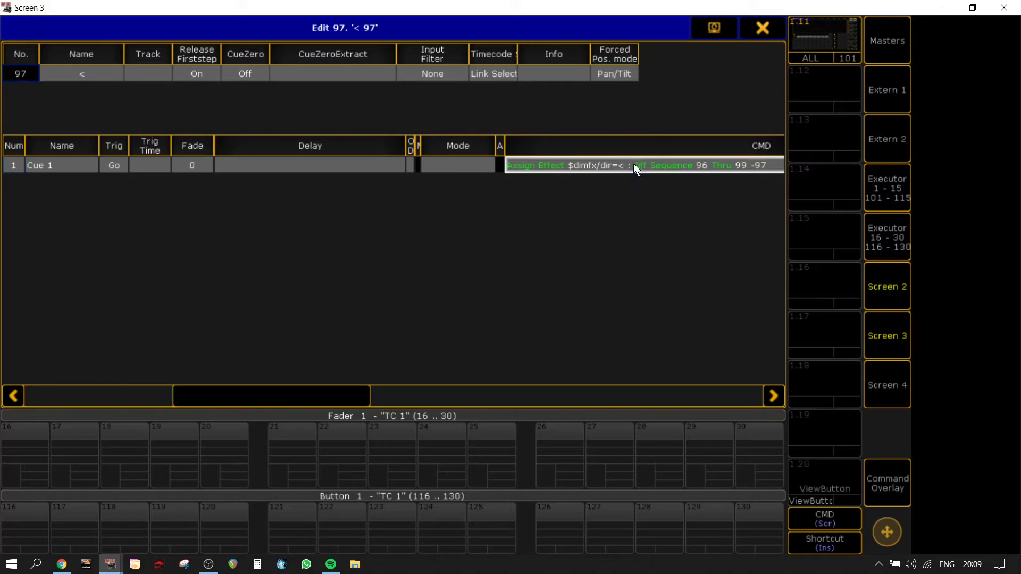
click(633, 164)
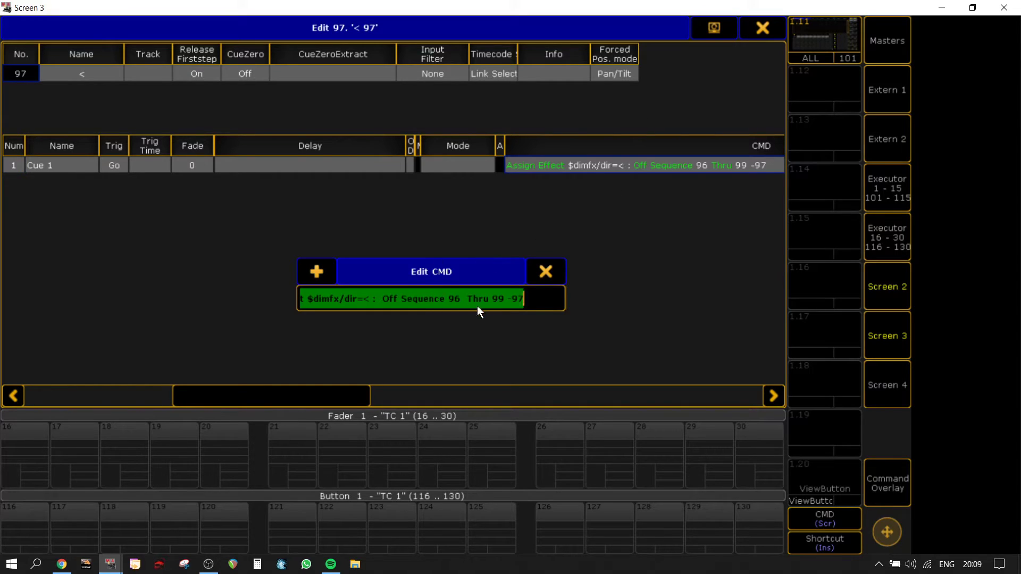
click(374, 301)
text(;)
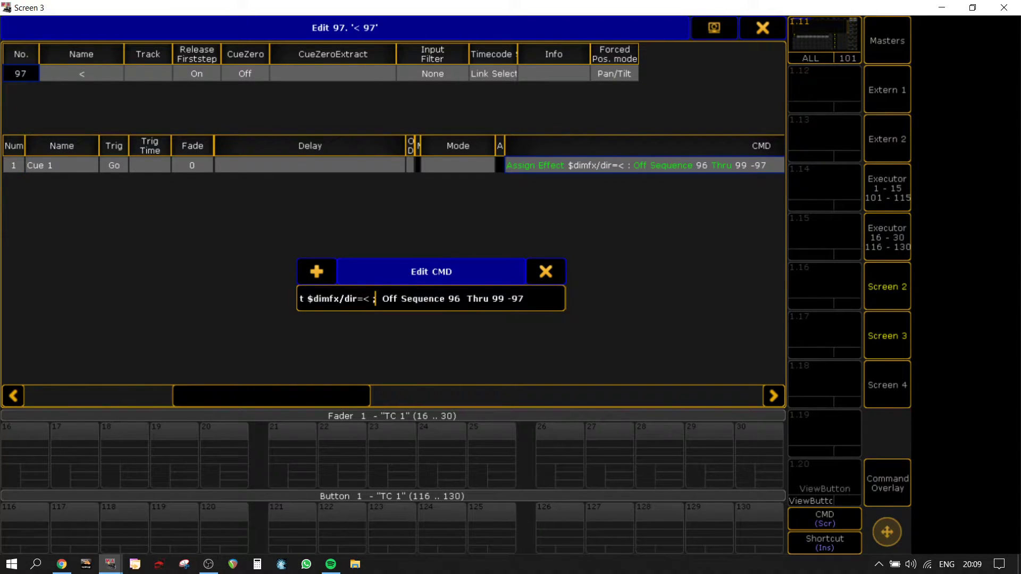
key(Return)
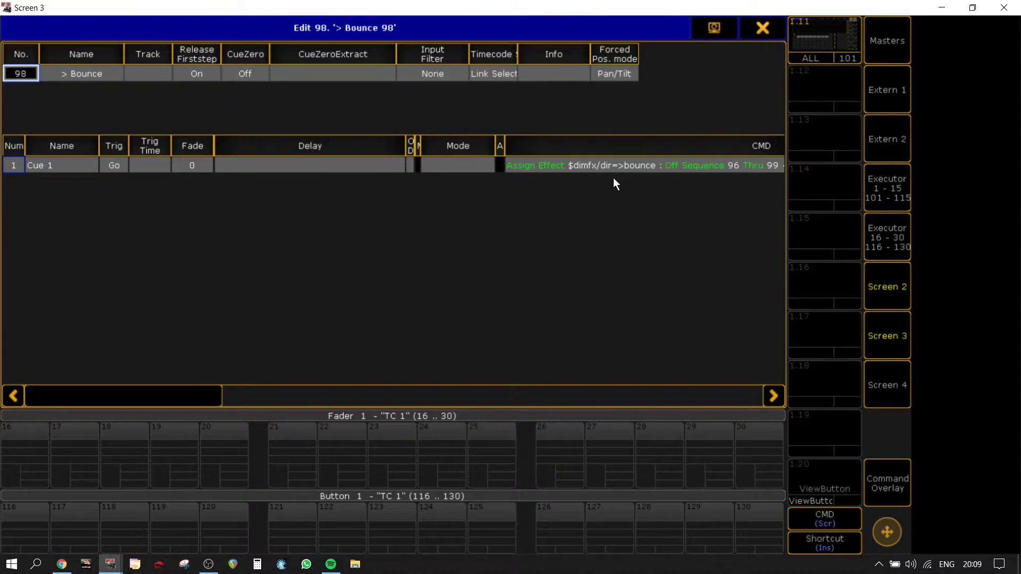
Replace the colon with a semicolon before Off Sequence in sequence 98's cue 1 CMD and close its editor
click(644, 174)
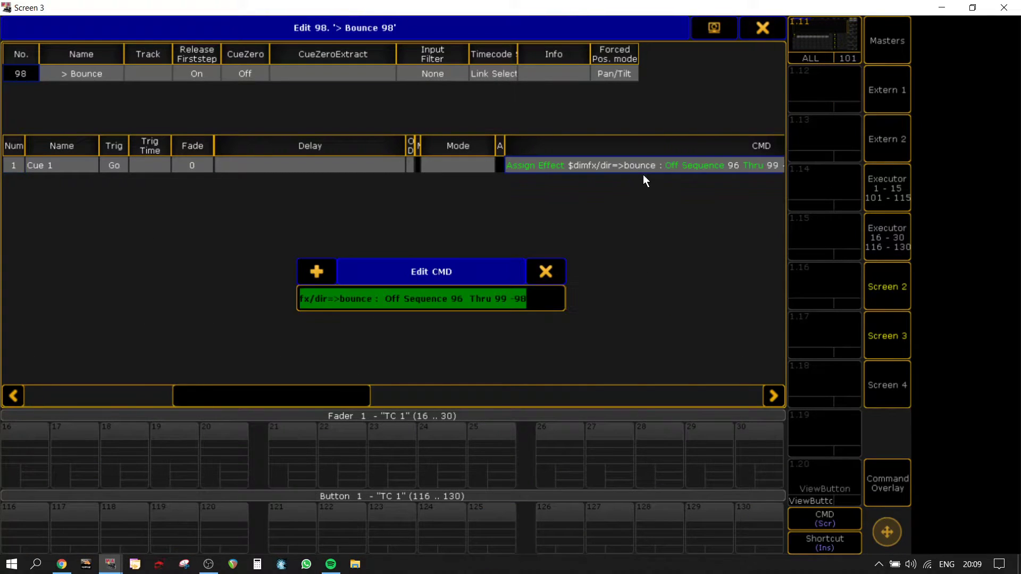
click(378, 300)
text(;)
key(Return)
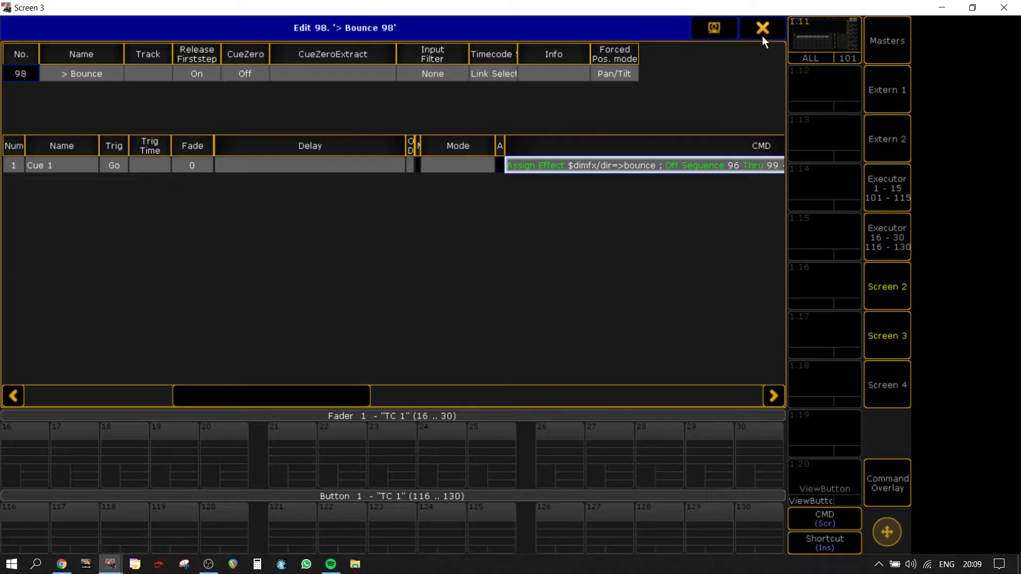
click(777, 19)
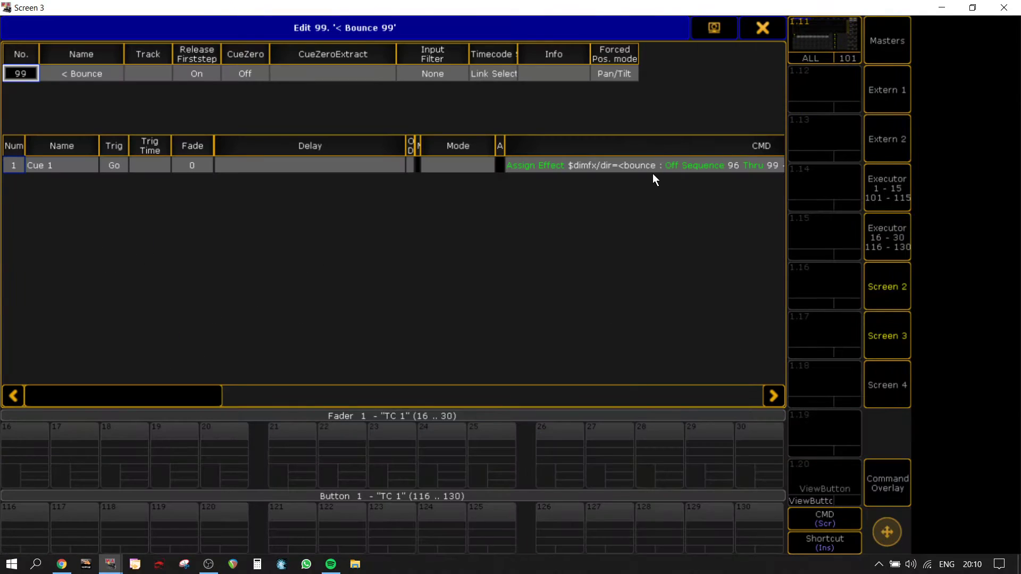
Replace the colon with a semicolon before Off Sequence in the cue 1 CMD of sequence 99
click(652, 176)
click(378, 299)
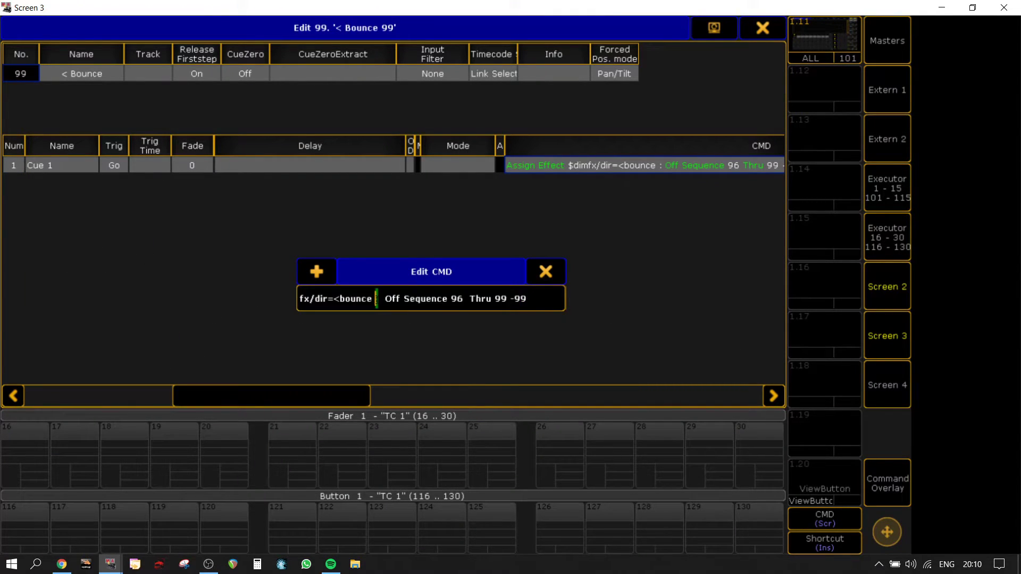
text(;)
key(Return)
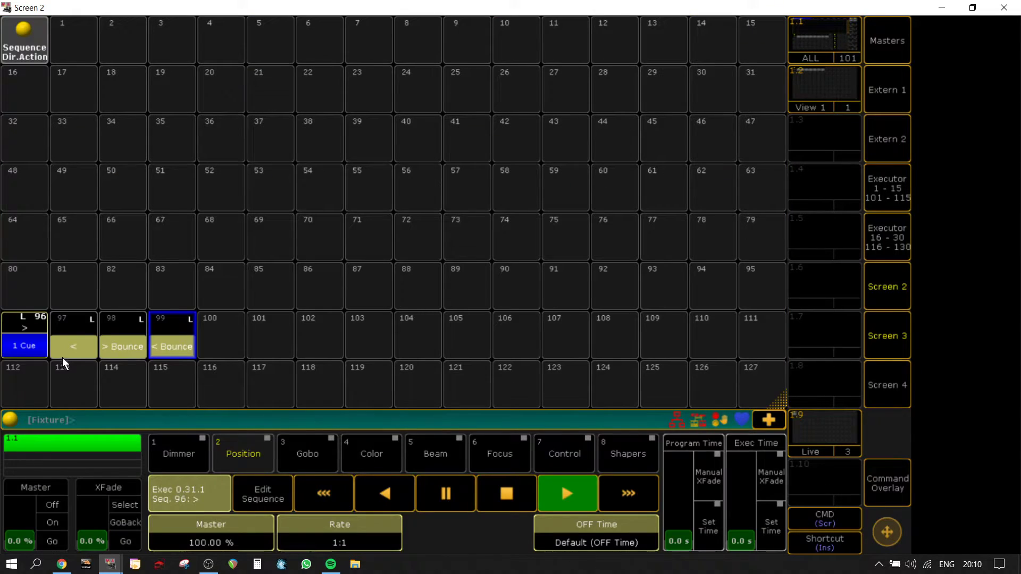
Run the < and > Bounce sequences and check the resulting direction in the Group 1 effect's editor
click(63, 357)
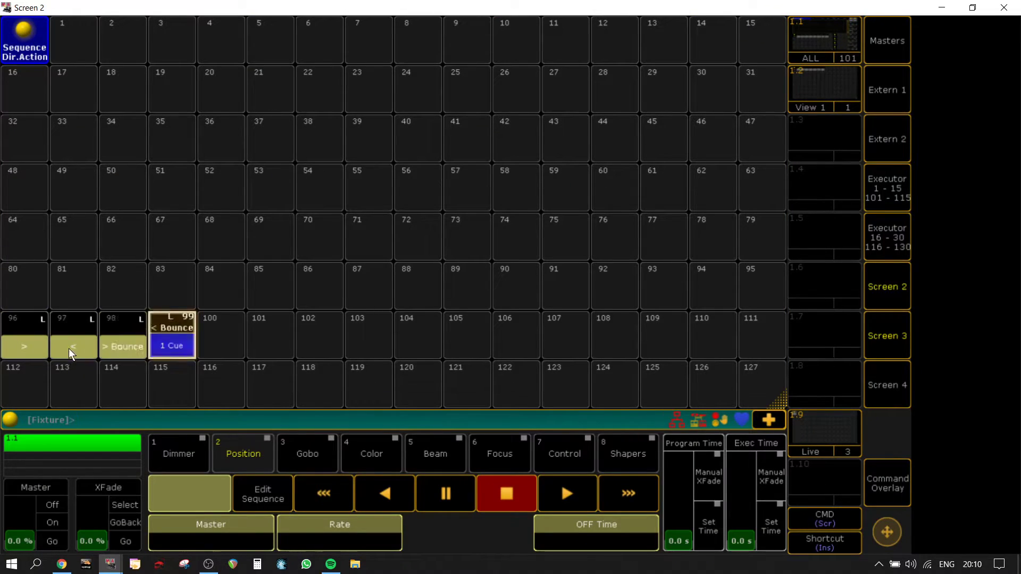
click(122, 336)
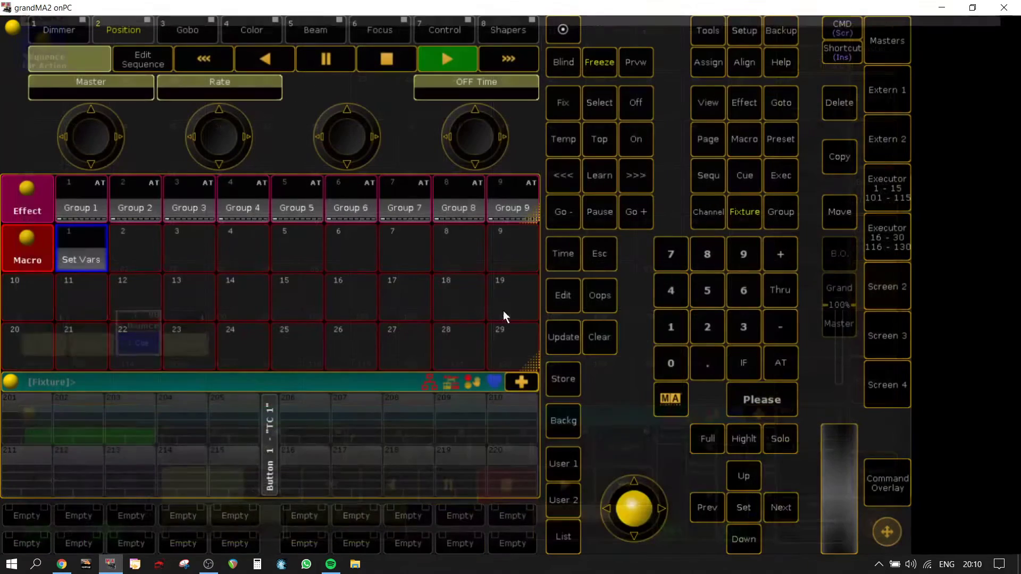
click(93, 197)
click(94, 197)
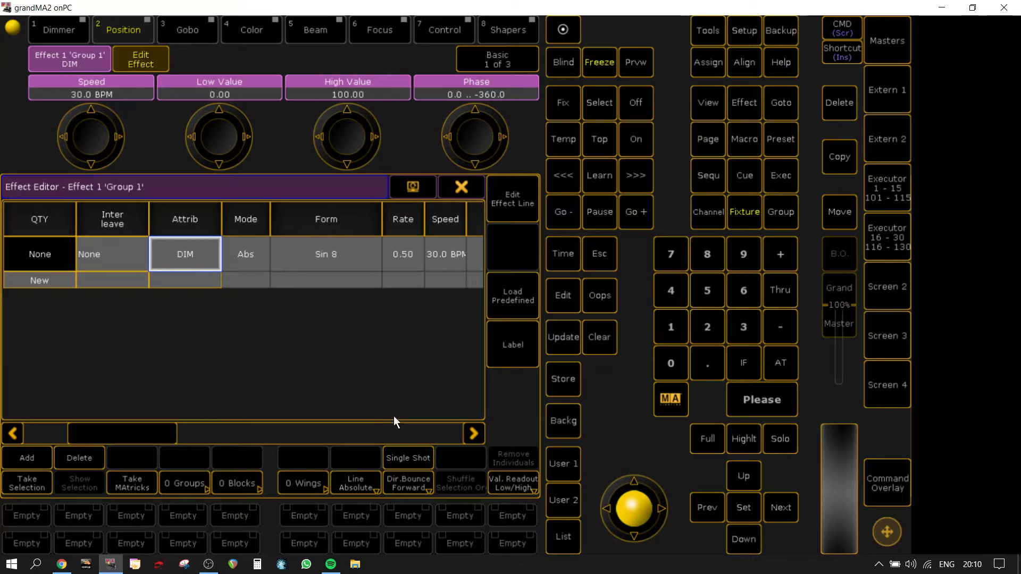
click(478, 194)
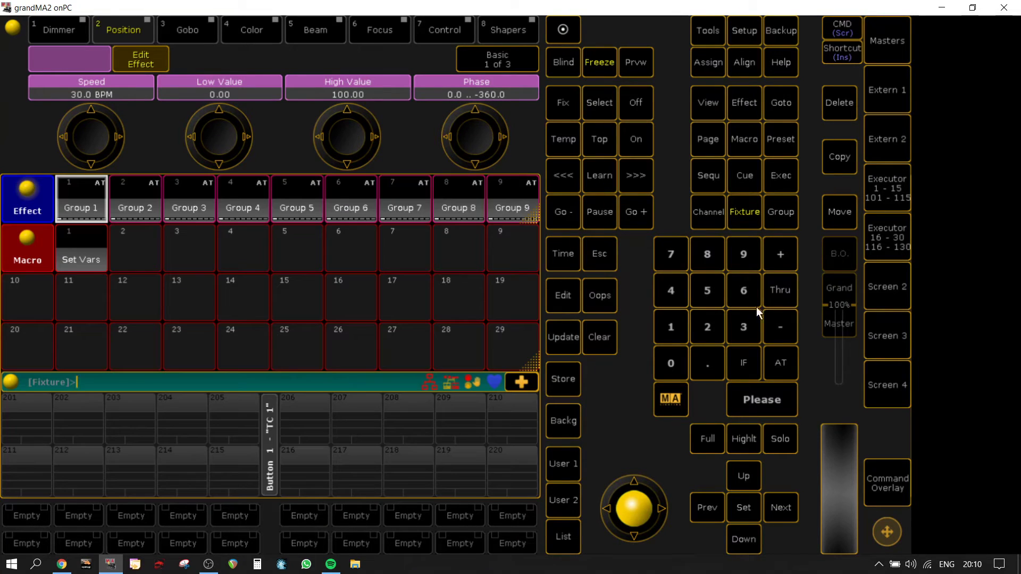
Run sequence 96, check the Group 1 effect's direction in its editor, and return to the sequence pool
click(893, 300)
click(16, 329)
click(864, 299)
click(77, 195)
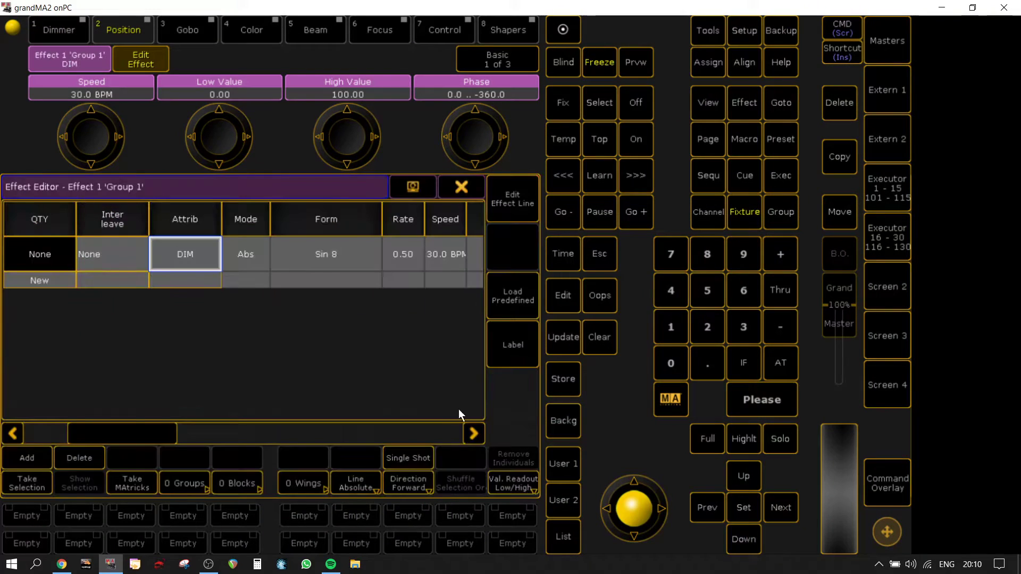
click(459, 188)
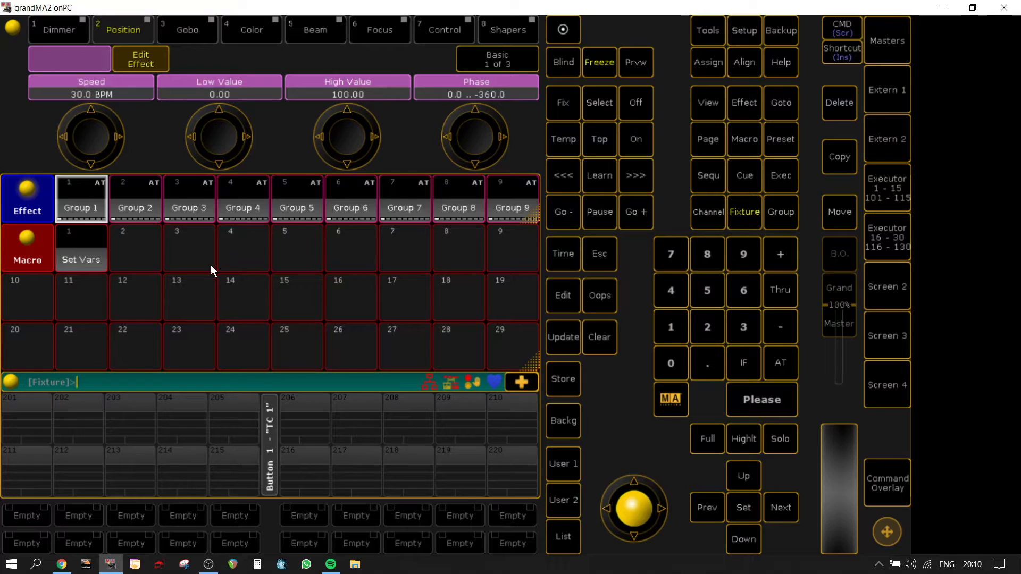
click(884, 288)
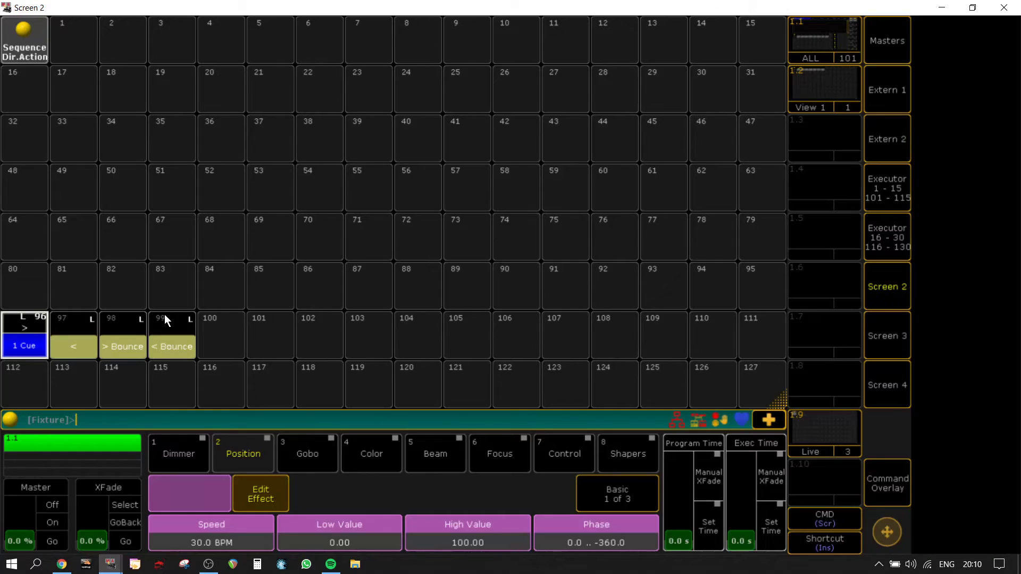
key(ctrl+l)
text(s)
click(545, 272)
Create sequence 101 in the sequence pool and label it Reset
key(Insert)
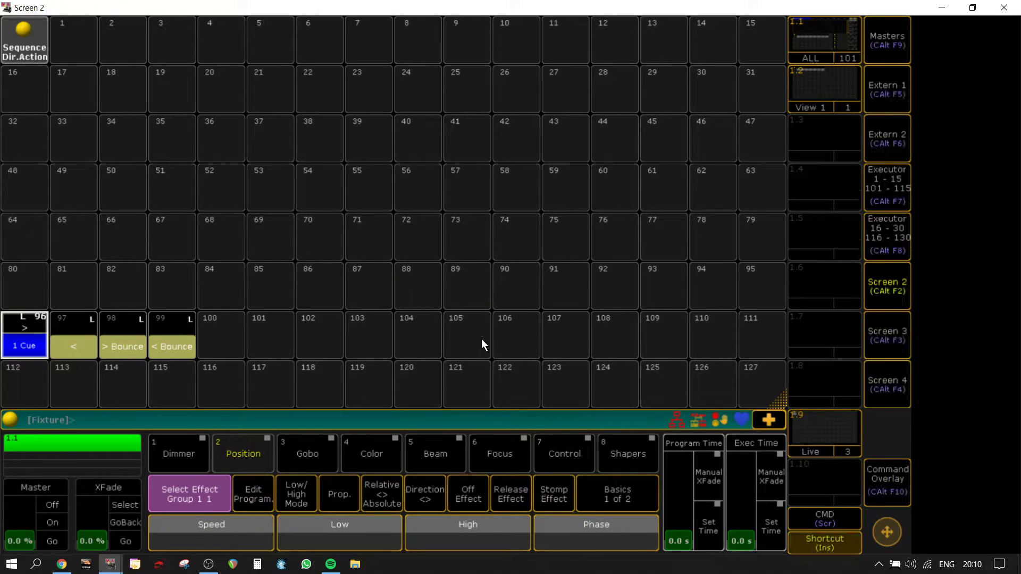
click(271, 333)
key(ctrl+l)
click(272, 332)
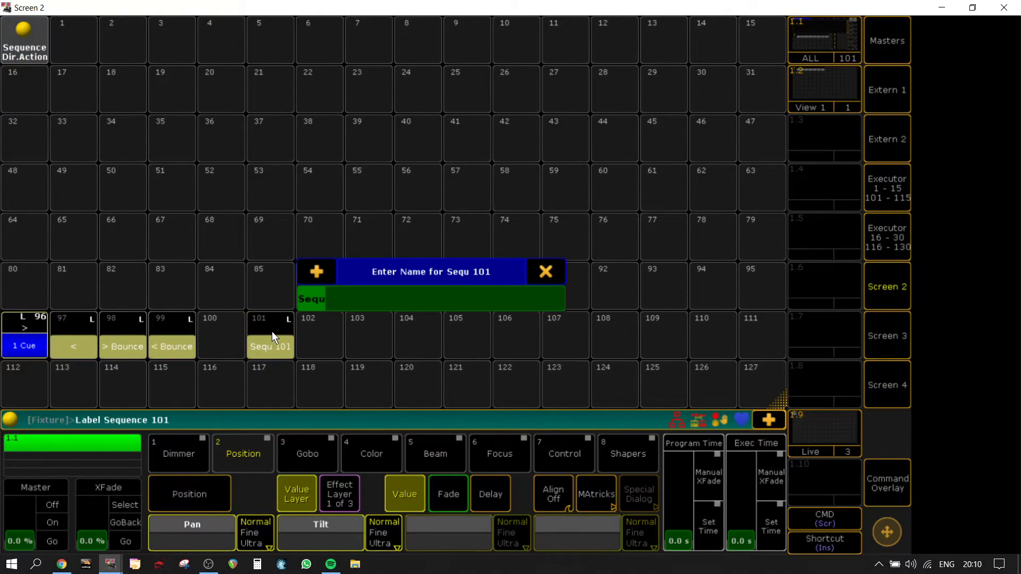
text(Reset)
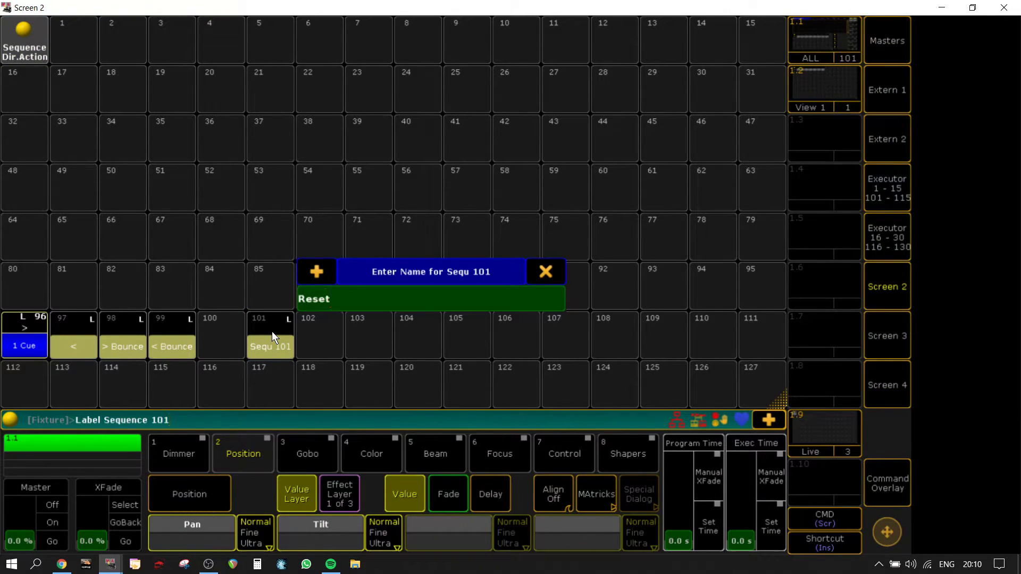
key(Return)
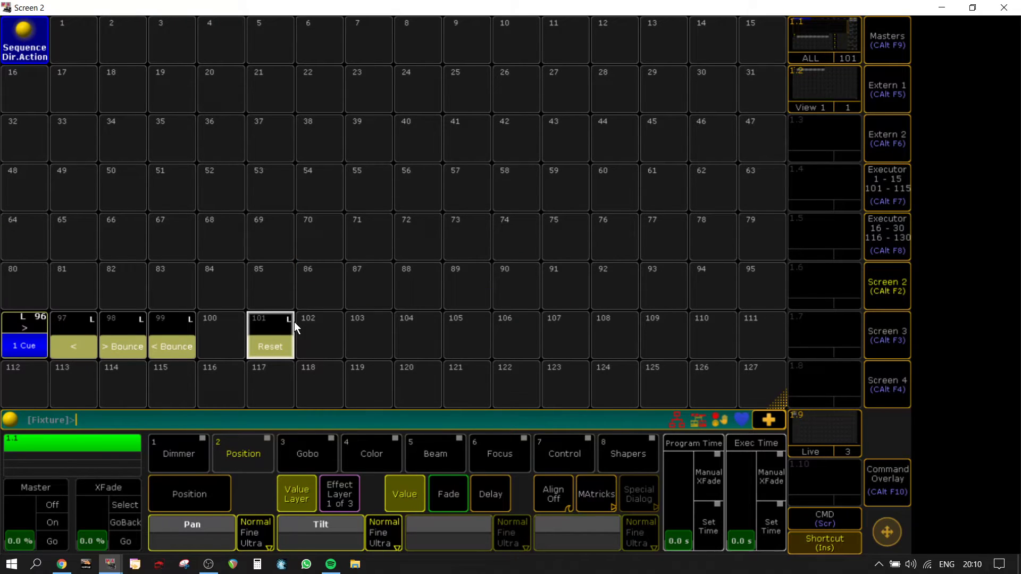
key(ctrl+a)
key(ctrl+l)
key(Escape)
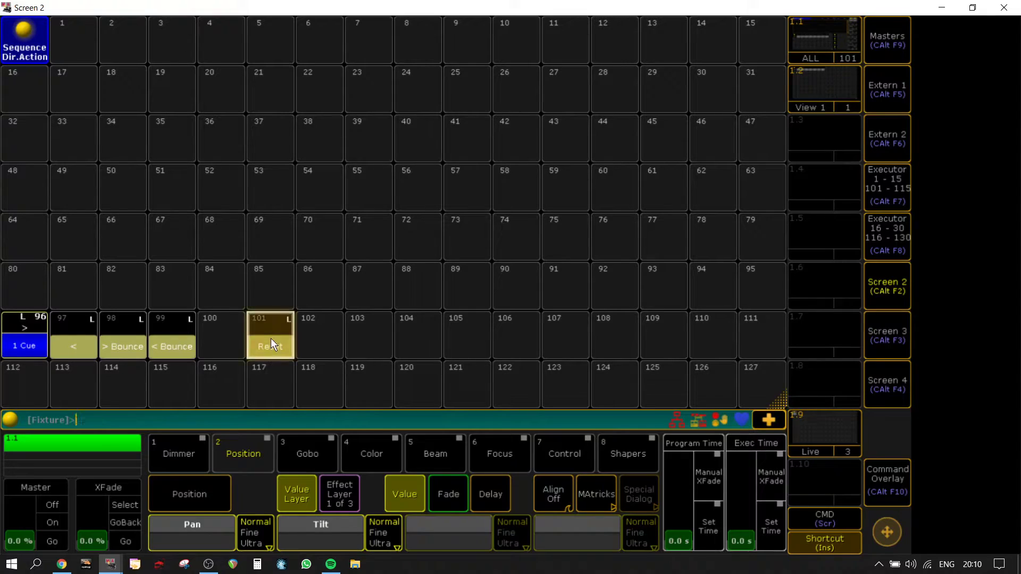
Try entering ": off seq 96 thru 99 -96" as the CMD of cue 1 in the Reset sequence and discard it
right_click(271, 341)
right_click(553, 167)
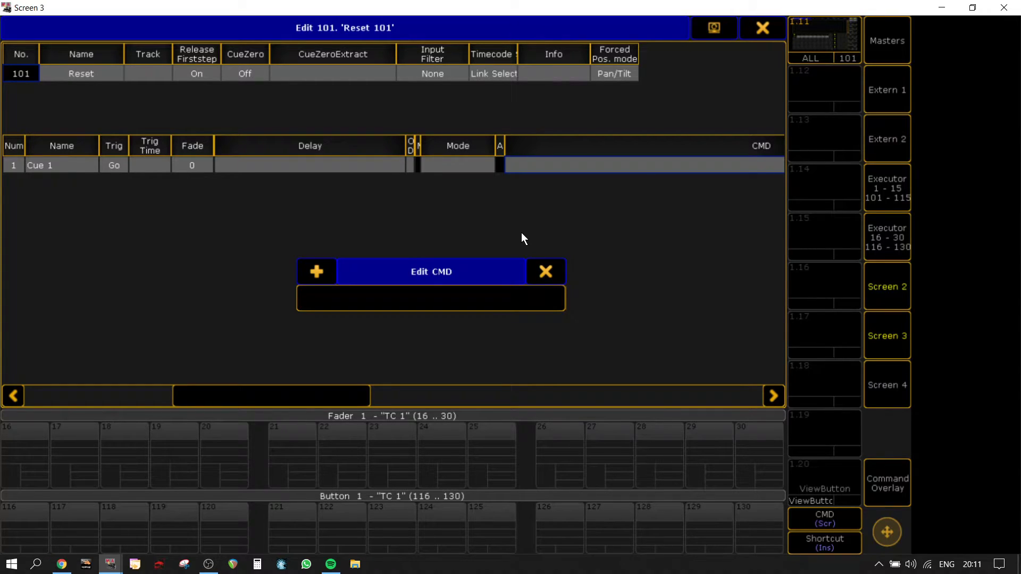
text(asdfg)
key(BackSpace)
key(BackSpace)
key(BackSpace)
key(BackSpace)
key(BackSpace)
text(: off seq 96 thru 99 -96)
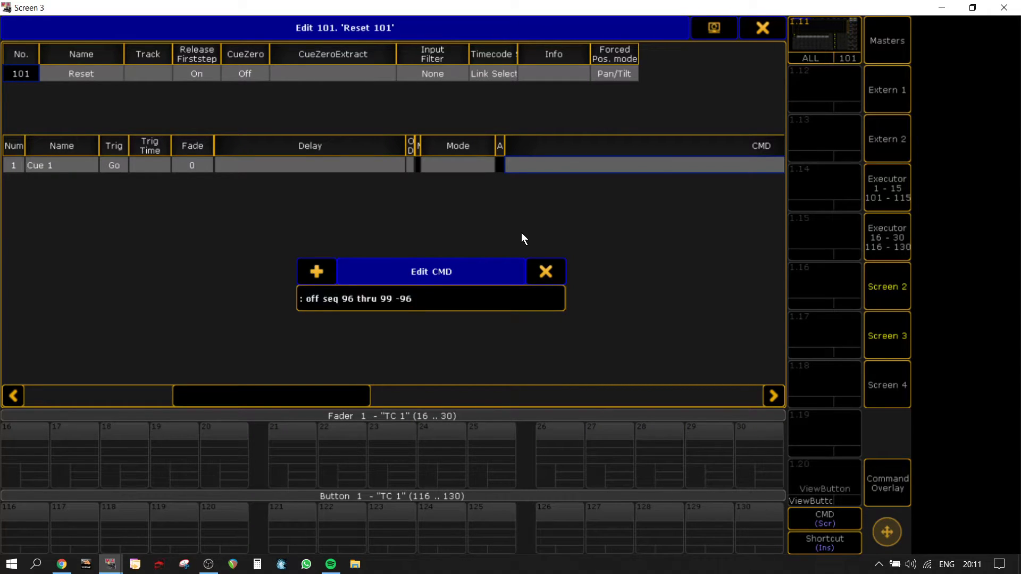
drag(421, 298, 285, 304)
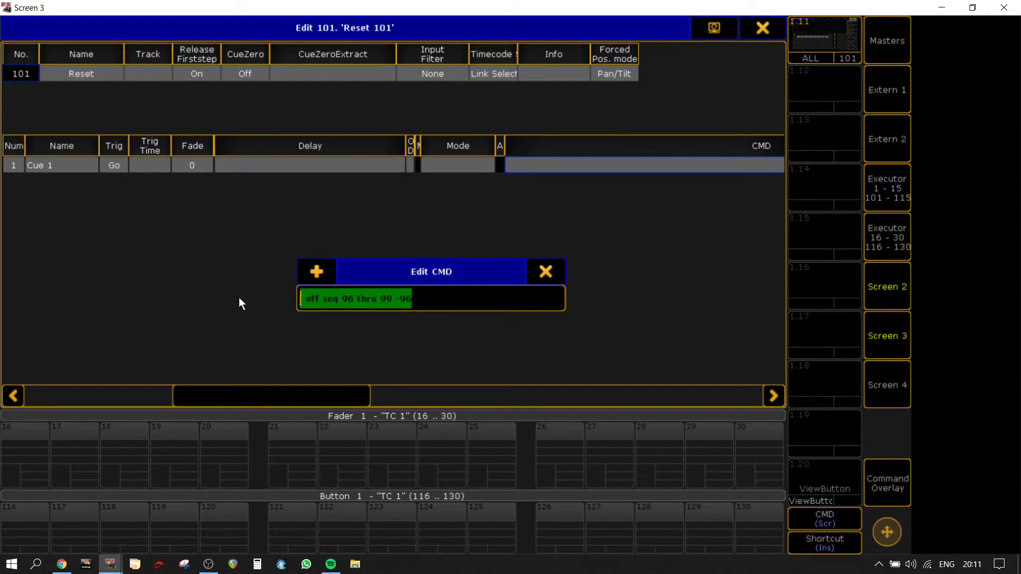
key(BackSpace)
key(BackSpace)
key(BackSpace)
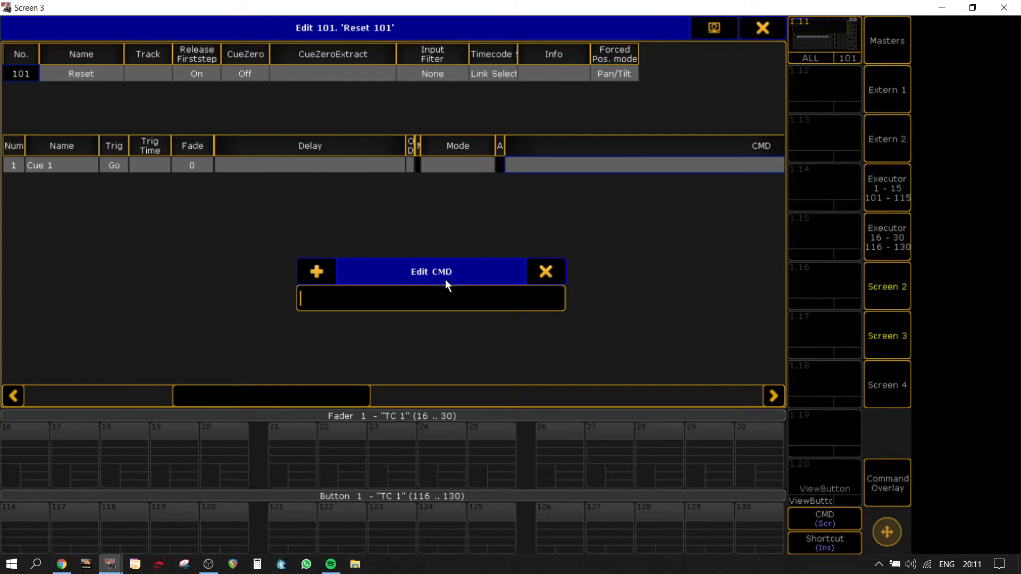
click(542, 269)
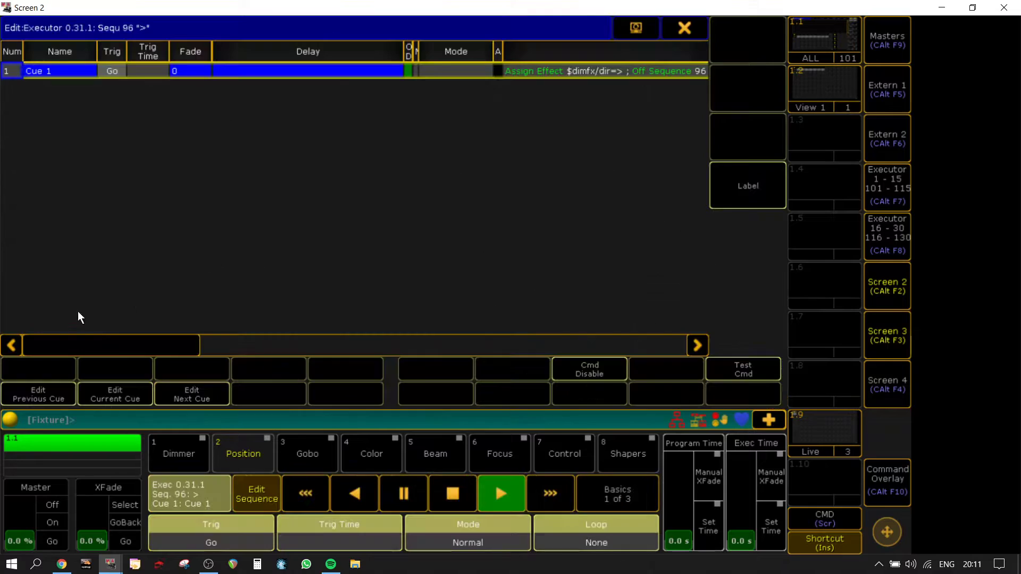
Copy "Assign Effect $dimfx/dir=>" from sequence 96's cue 1 CMD into the CMD of cue 1 in the Reset sequence
click(597, 61)
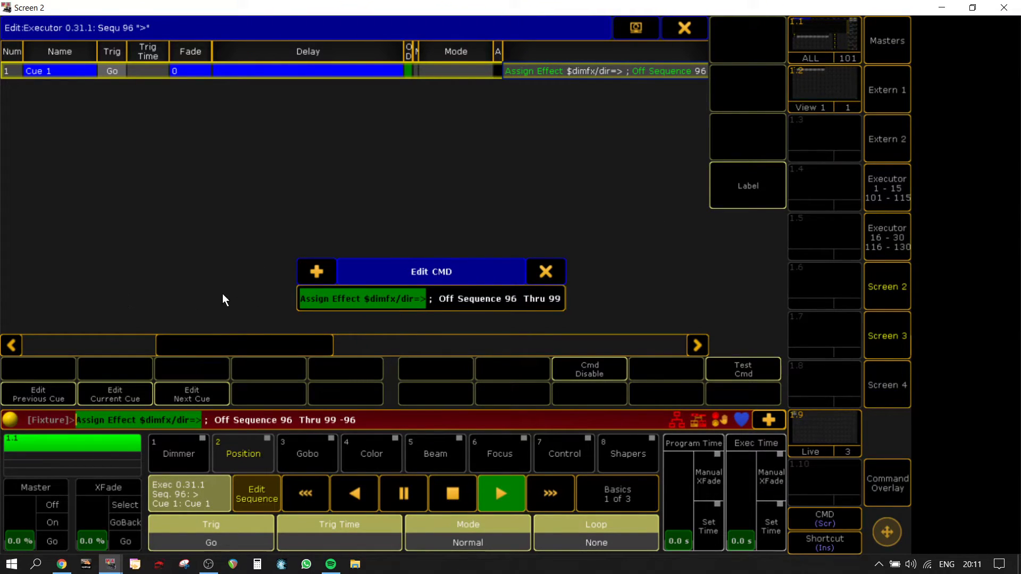
click(546, 271)
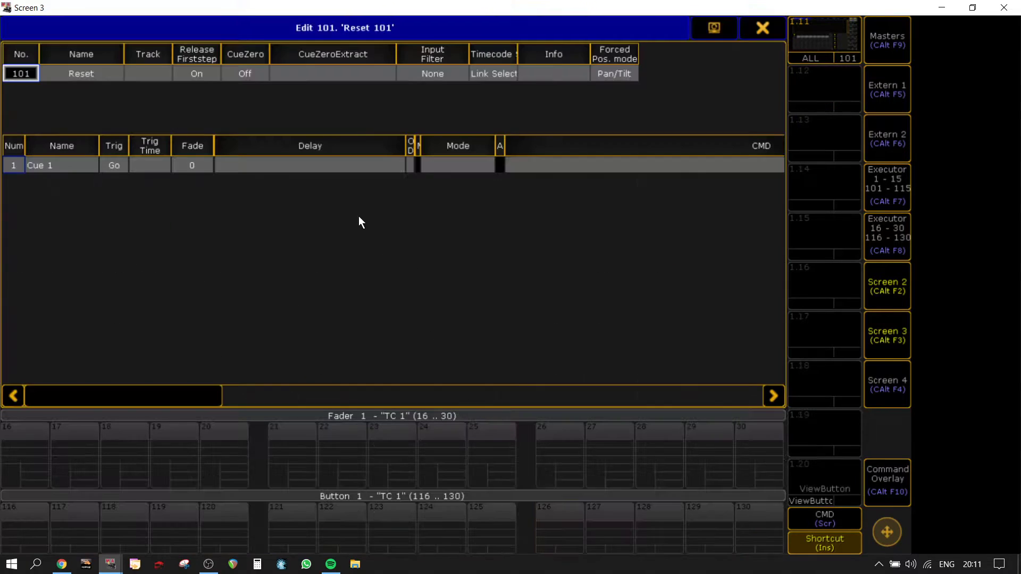
click(553, 169)
text(Assign Effect $dimfx/dir=>)
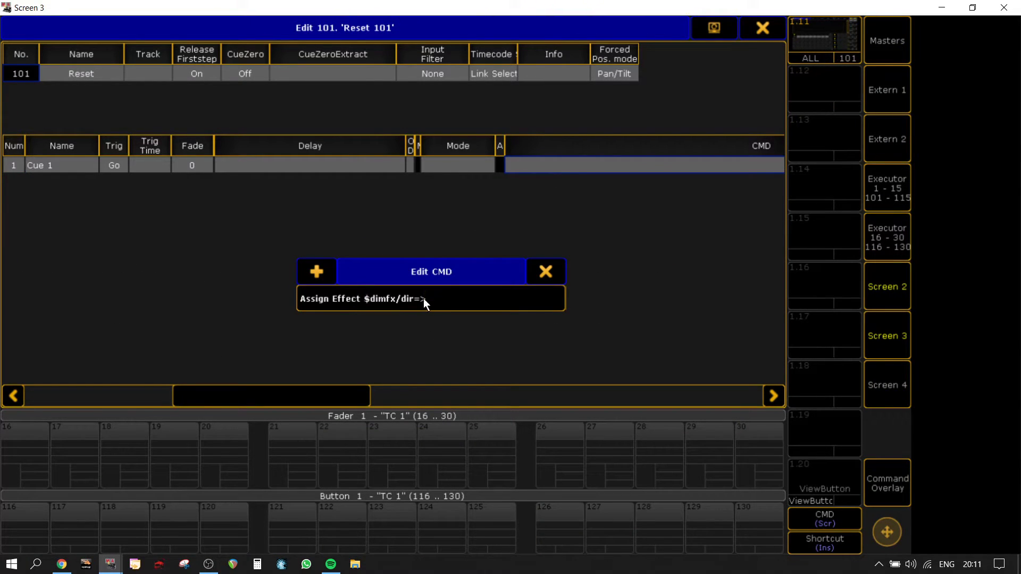
Change the dir=> option in the Reset CMD to "block=0 ;" and append another "Assign Effect $dimfx/dir=>"
drag(429, 299, 400, 300)
text(block=0 ;)
text(Assign Effect $dimfx/dir=>)
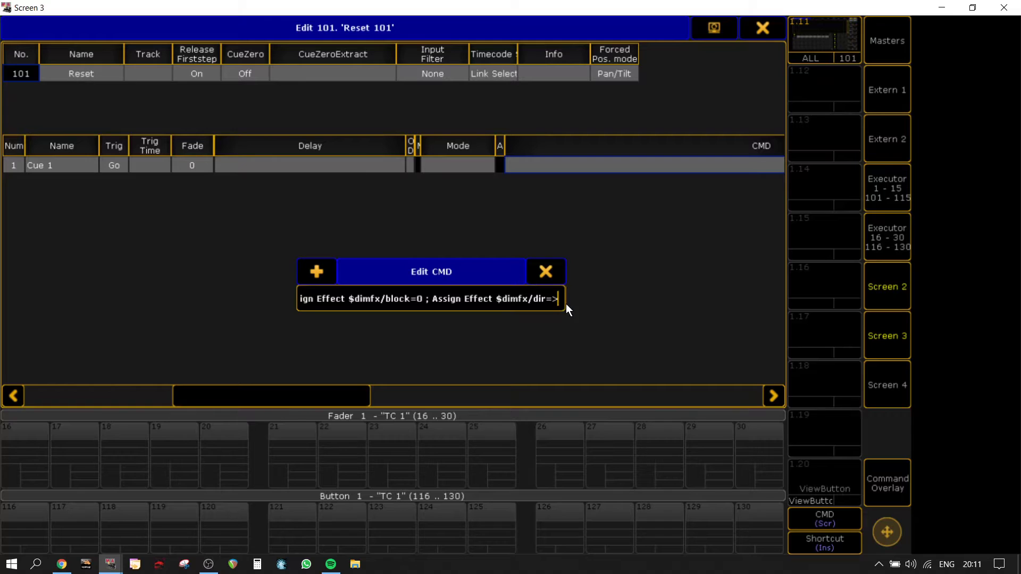
Change the second dir=> option in the Reset CMD to "groups=0 ;" and append another "Assign Effect $dimfx/dir=>"
key(ctrl+shift+Left)
key(shift+Right)
key(shift+Right)
key(shift+Right)
key(shift+Right)
key(shift+Right)
key(shift+Right)
key(shift+Right)
key(shift+Right)
key(shift+Right)
key(shift+Right)
key(shift+Right)
key(shift+Right)
key(shift+Right)
key(shift+Right)
key(shift+Right)
key(shift+Right)
key(shift+Right)
key(shift+Right)
key(shift+Right)
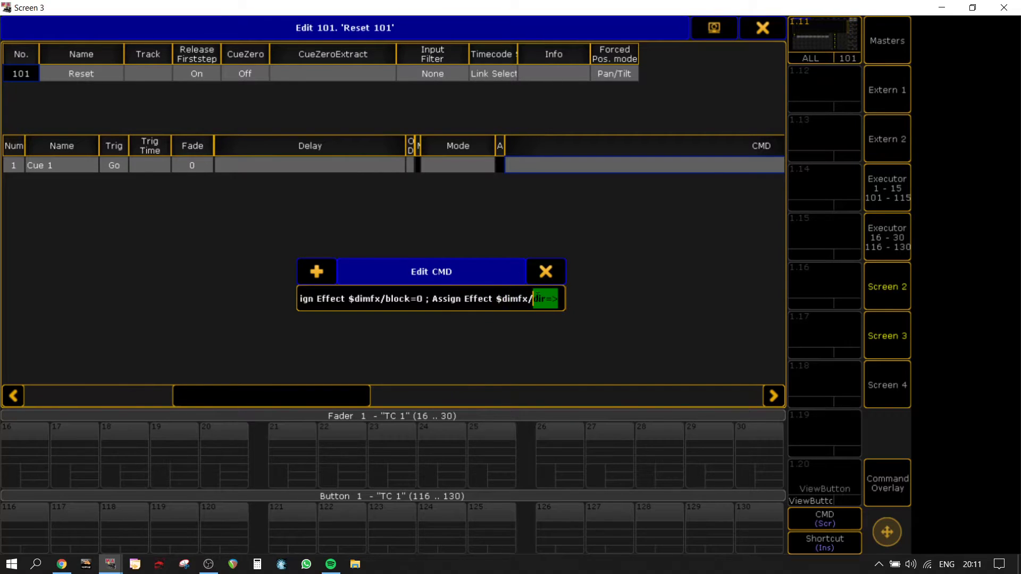
key(shift+Left)
text(gro)
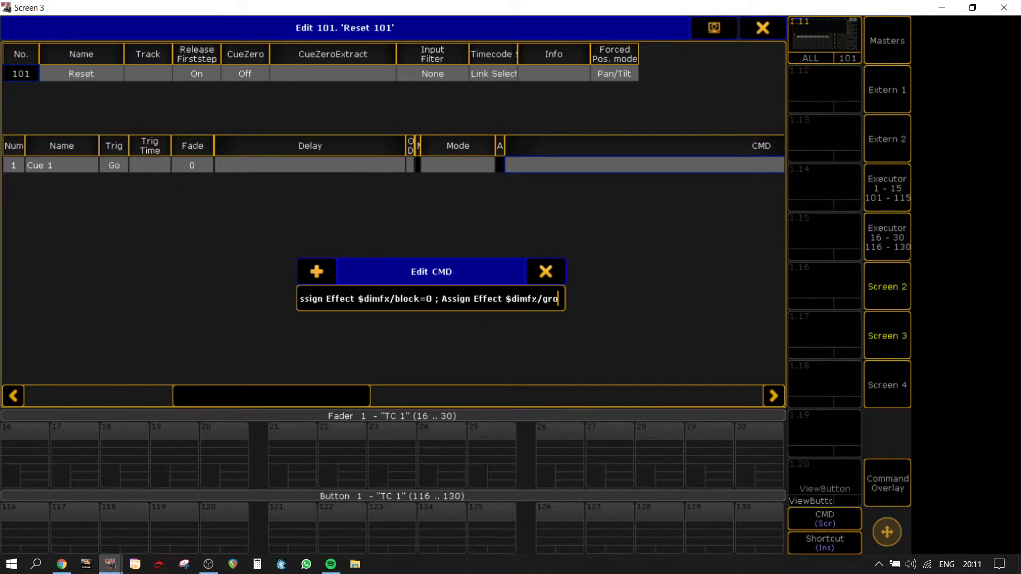
text(ups=0)
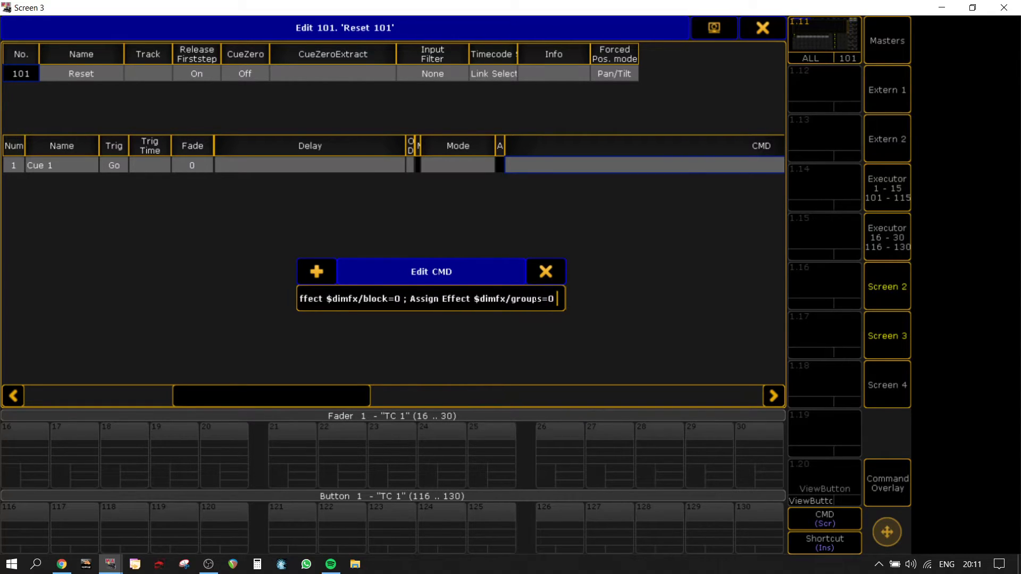
text( ;)
text(Assign Effect $dimfx/dir=>)
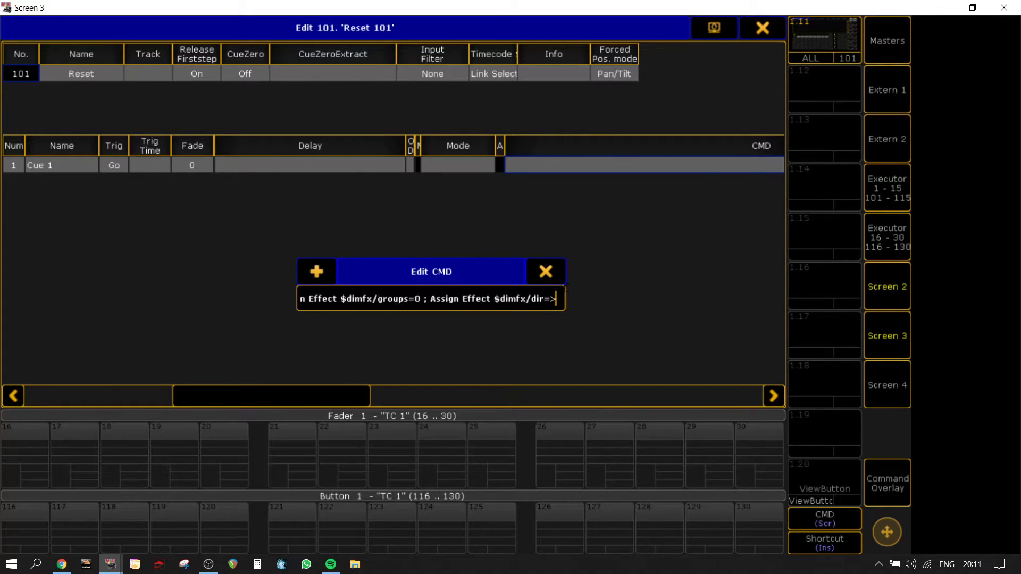
Replace the last dir=> option in the Reset CMD with "wings=2 ;" and append another "Assign Effect $dimfx/dir=>"
key(shift+Left)
key(shift+Left)
key(shift+Left)
key(BackSpace)
key(BackSpace)
key(BackSpace)
text(wi)
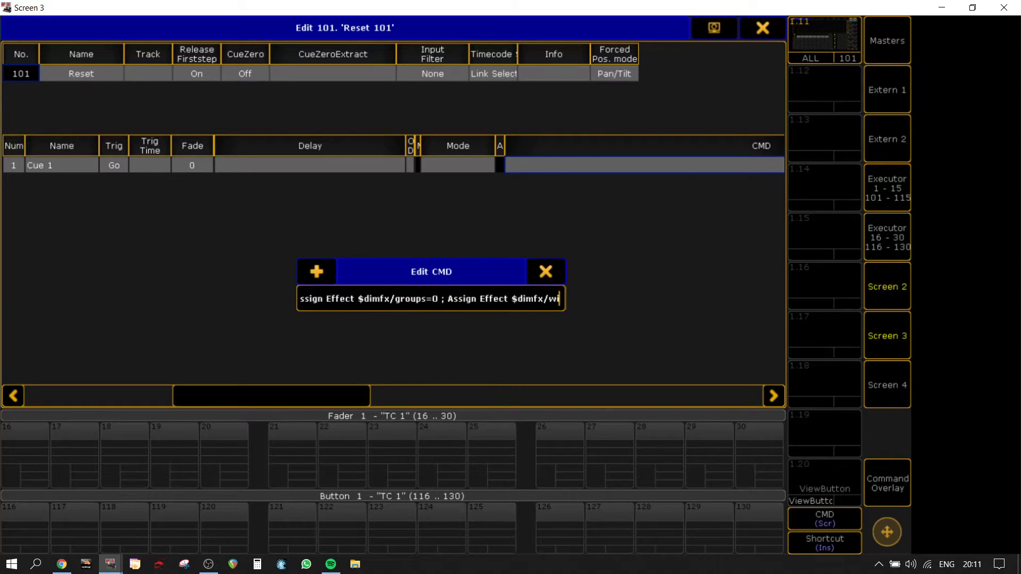
text(ngs=)
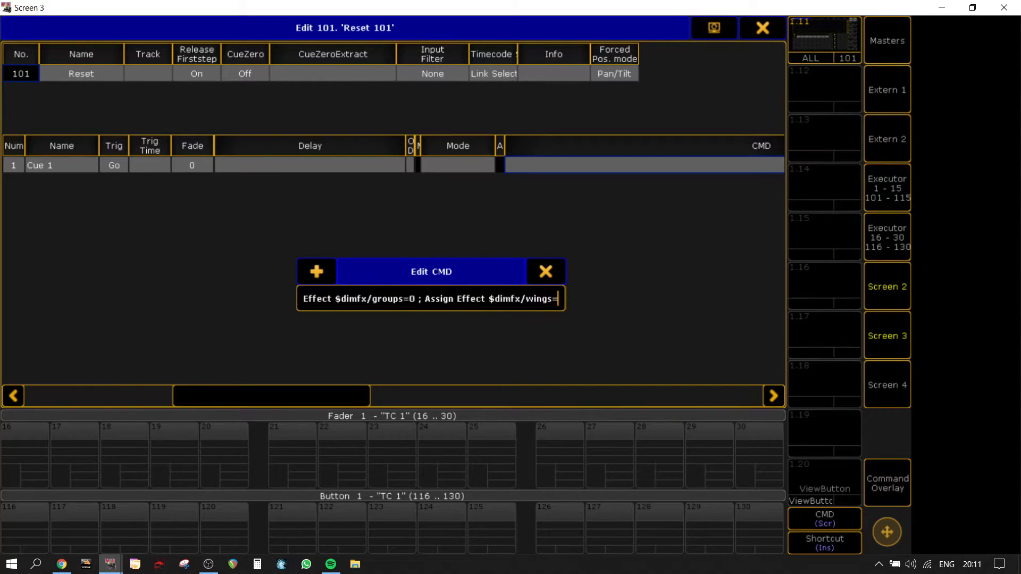
text(2)
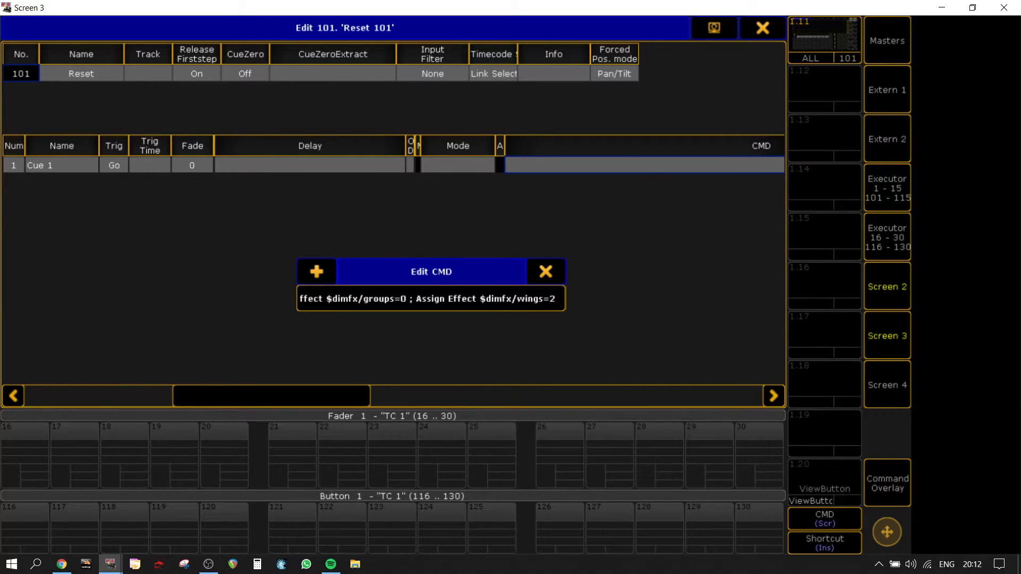
text(;)
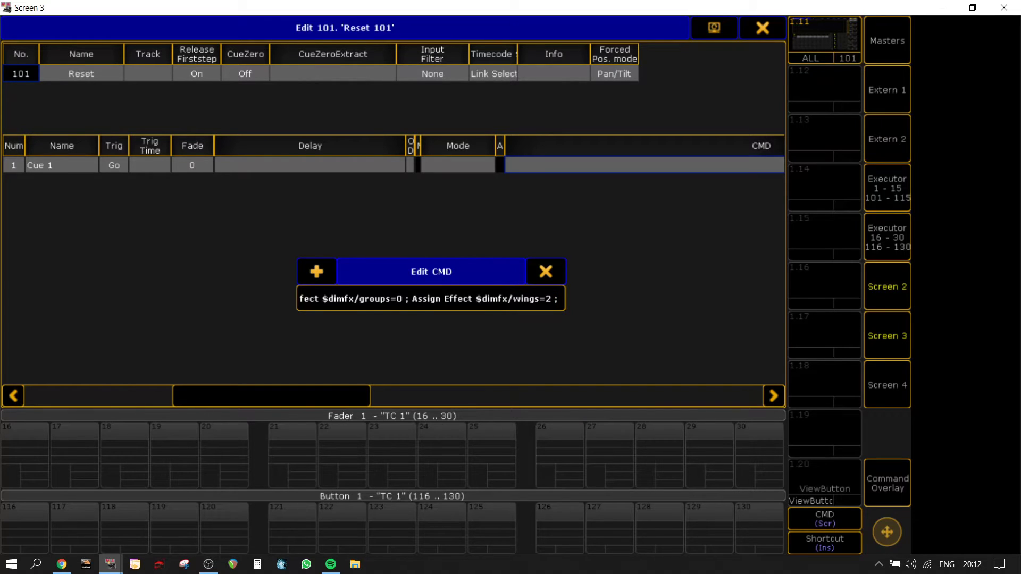
text(Assign Effect $dimfx/dir=>)
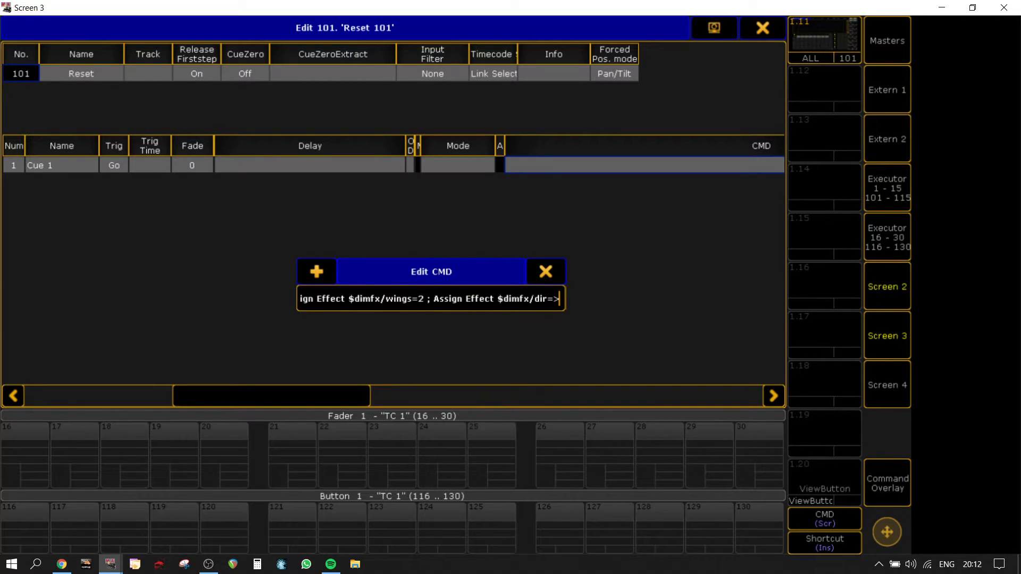
Replace the last dir=> option in the Reset CMD with "width=100 ;" and append another "Assign Effect $dimfx/dir=>"
key(shift+Left)
key(shift+Left)
key(shift+Left)
key(shift+Left)
key(shift+Left)
key(shift+Left)
key(shift+Left)
key(shift+Left)
key(shift+Left)
key(shift+Left)
key(shift+Right)
key(shift+Right)
key(shift+Right)
key(shift+Right)
key(shift+Right)
text(width=10)
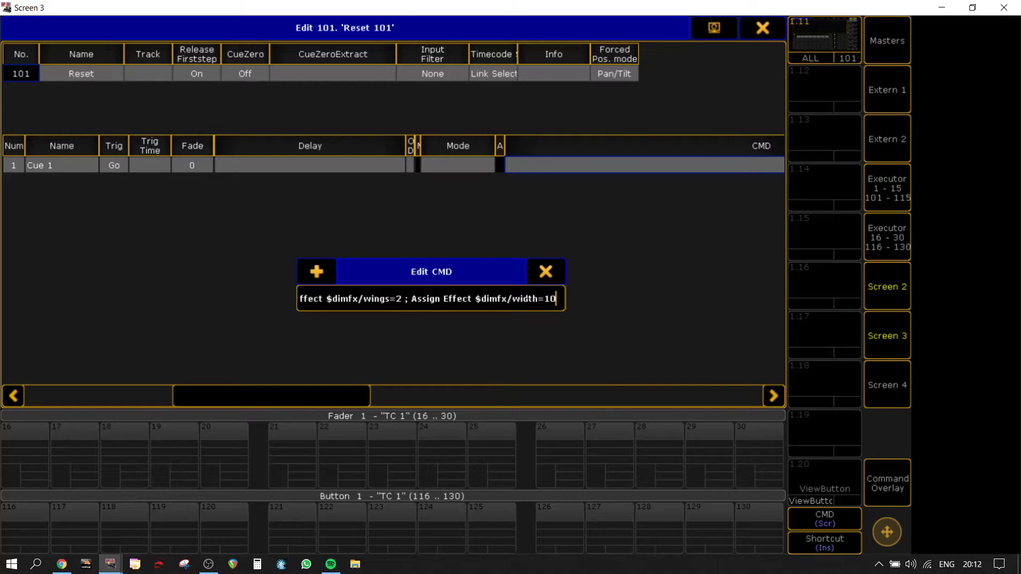
text(0 ;)
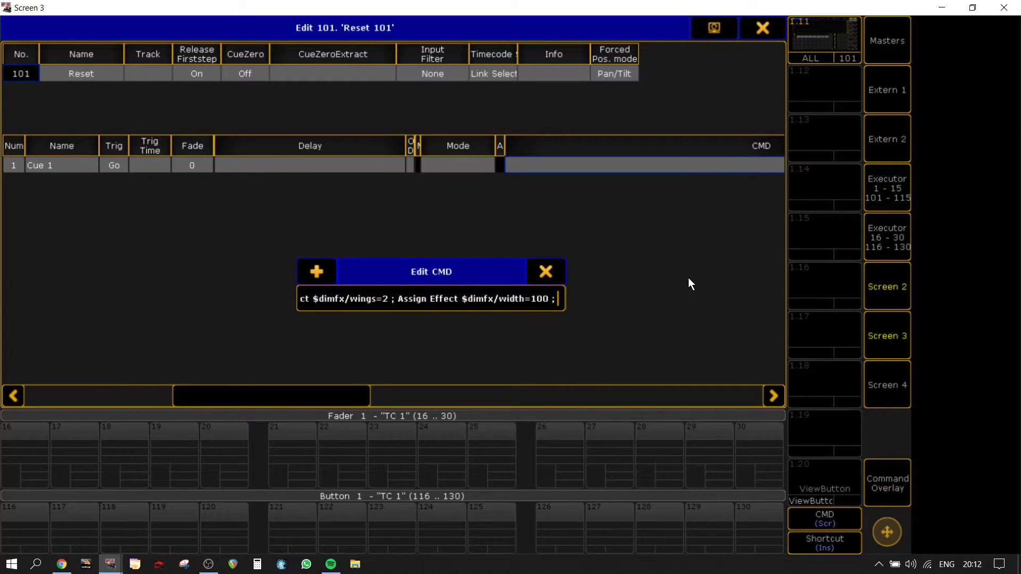
text(Assign Effect $dimfx/dir=>)
Replace the last dir=> option in the Reset CMD with "attack=0 ;" and append another "Assign Effect $dimfx/dir=>"
key(shift+Left)
key(shift+Left)
key(shift+Left)
key(shift+Left)
key(shift+Left)
text(attack)
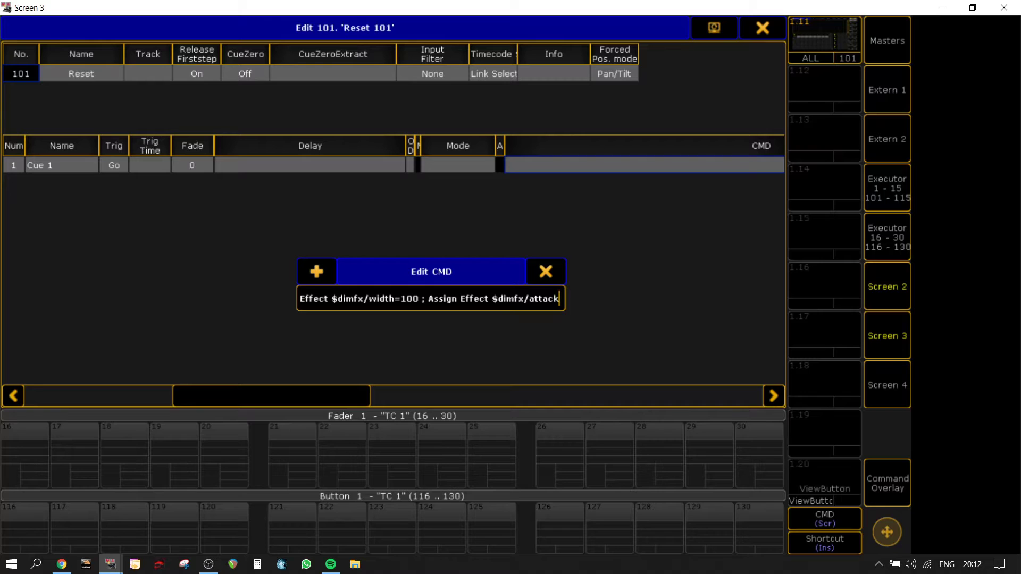
text(=0)
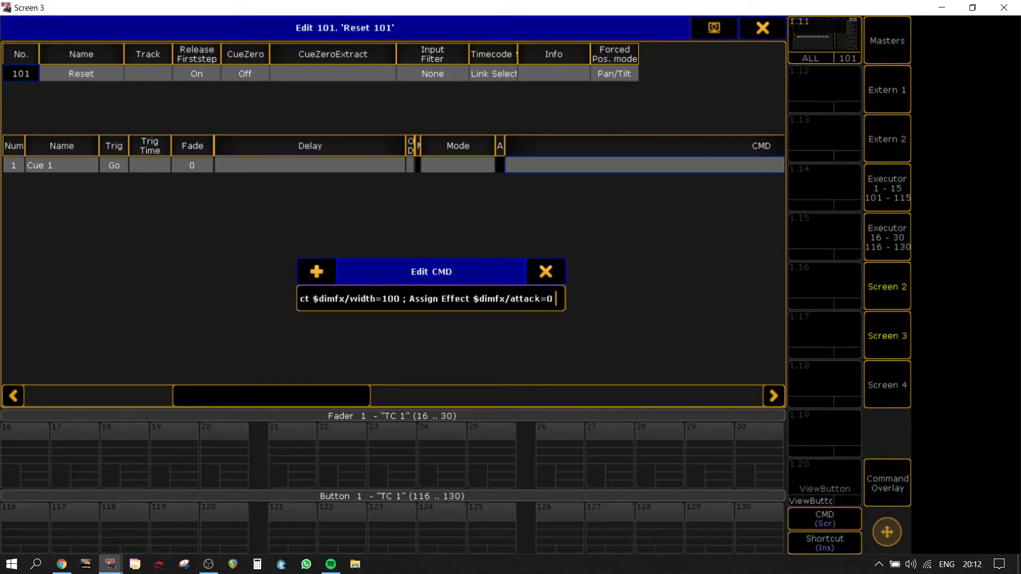
text( ;)
text(Assign Effect $dimfx/dir=>)
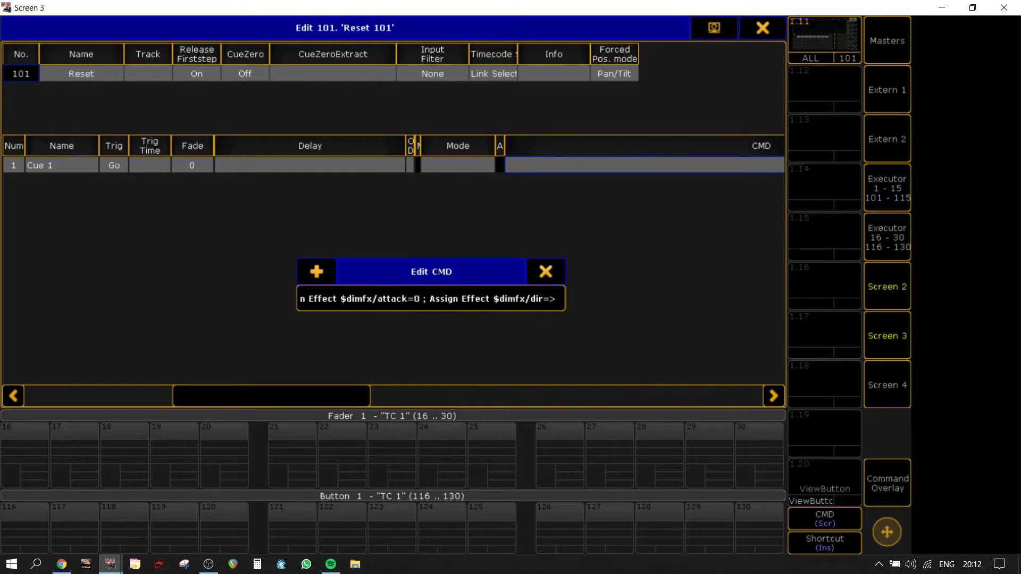
Change the final dir=> option in the Reset CMD to "decay=0", apply the command and close the sequence editor
key(shift+Left)
key(shift+Left)
key(shift+Left)
key(BackSpace)
key(BackSpace)
text(ecay)
text(=0)
key(Return)
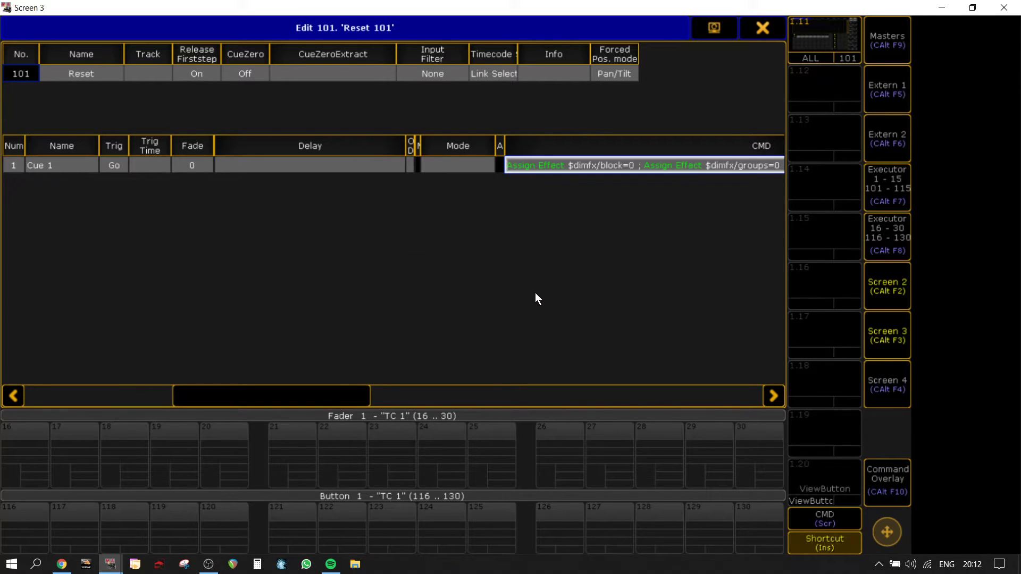
click(762, 27)
Run the Reset sequence 101 and check its execution in the command line feedback
click(262, 349)
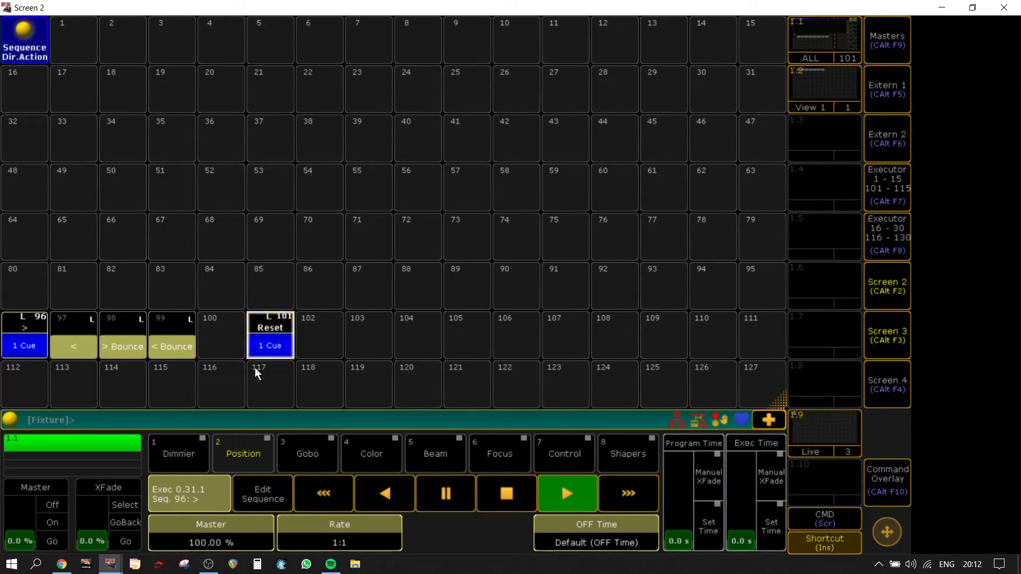
click(9, 420)
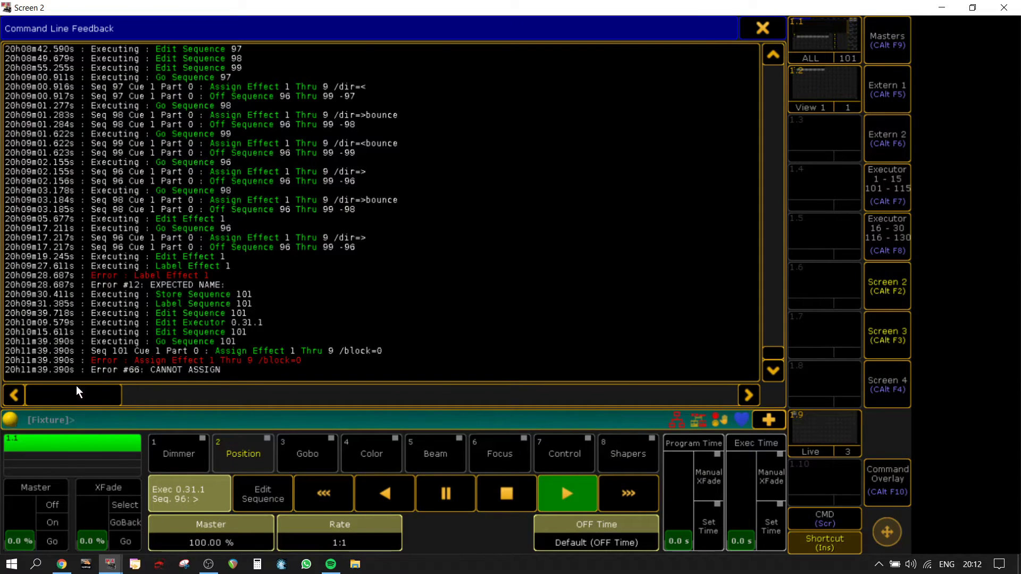
key(Escape)
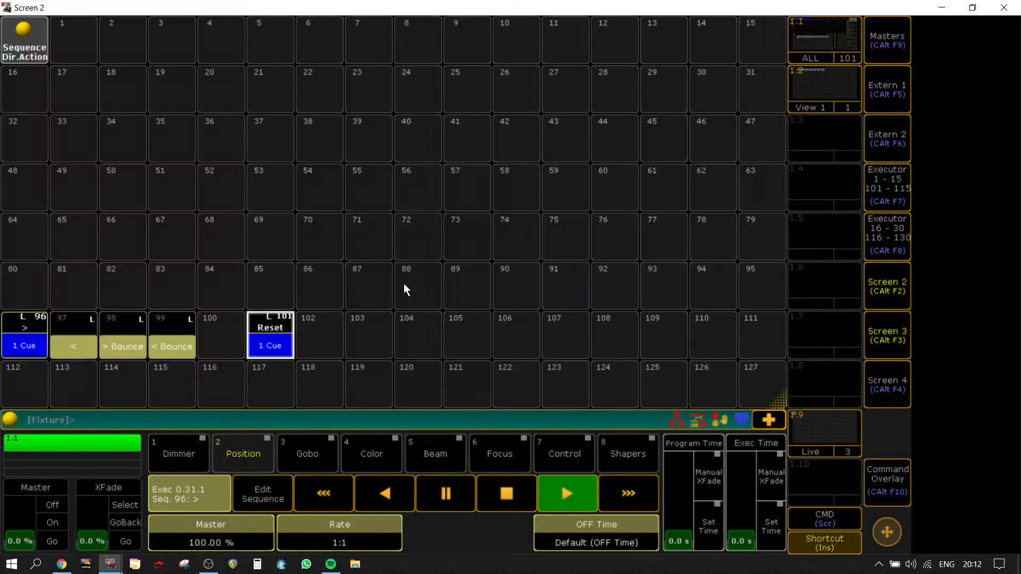
Open the CMD of cue 1 in the Reset sequence for editing
right_click(280, 341)
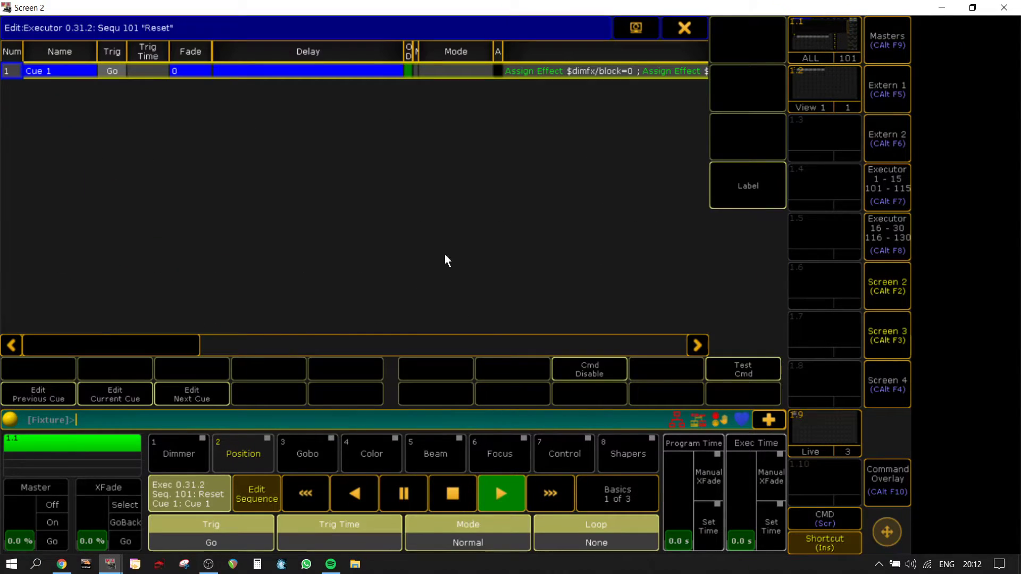
right_click(610, 74)
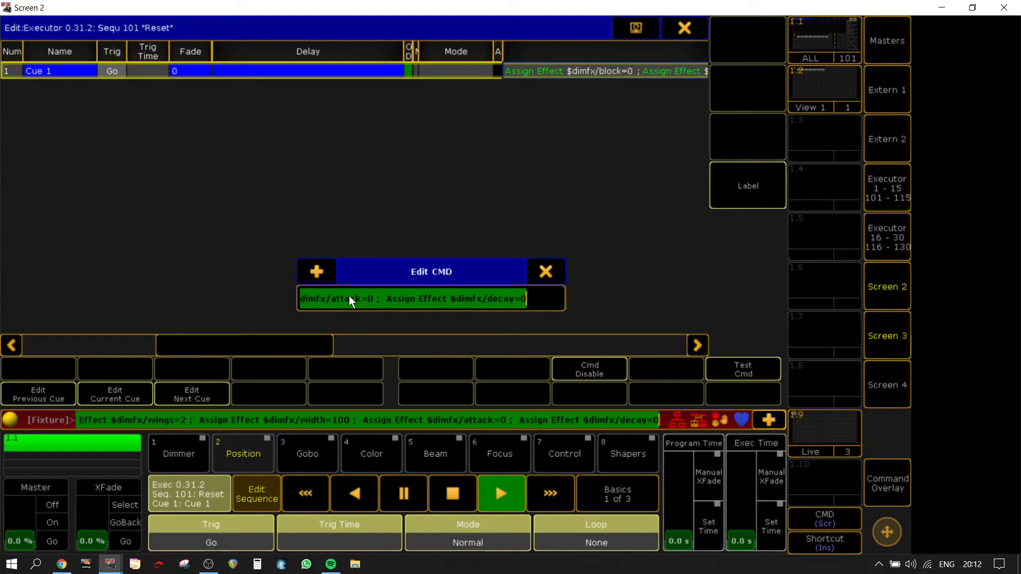
click(349, 296)
key(Left)
key(Left)
key(Left)
key(Left)
key(Left)
key(Left)
key(Left)
key(Left)
key(Left)
key(Left)
key(Left)
key(Left)
key(Left)
key(Left)
key(Left)
key(Left)
key(Left)
key(Left)
key(Left)
key(Left)
text(s)
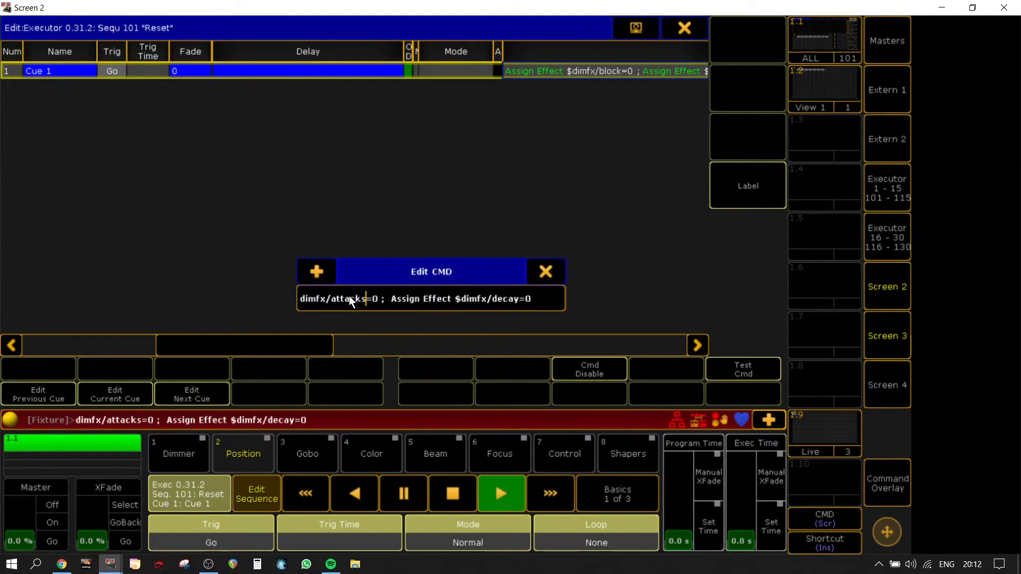
key(Left)
key(Left)
key(Left)
key(Left)
key(Left)
key(Left)
key(Left)
key(Left)
key(Left)
key(Left)
key(Left)
key(Left)
key(Left)
key(Left)
key(Left)
key(Left)
key(Left)
key(Left)
key(Left)
key(Left)
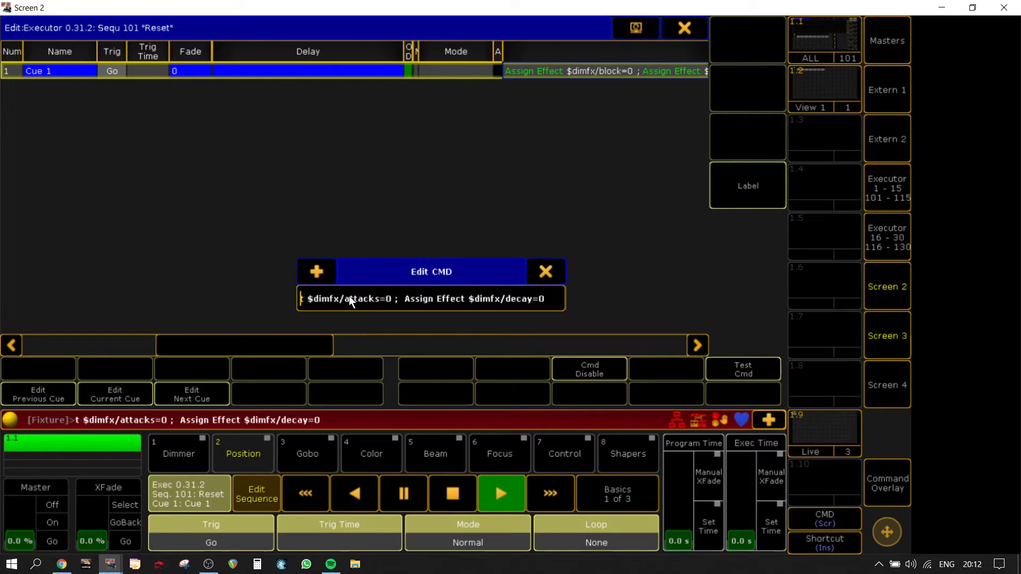
key(ctrl+v)
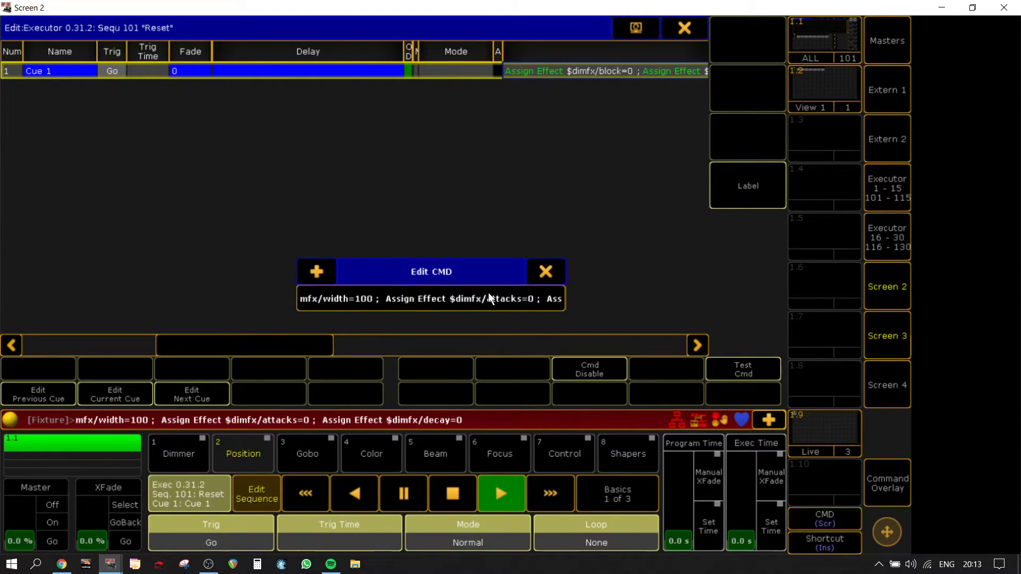
click(526, 298)
key(BackSpace)
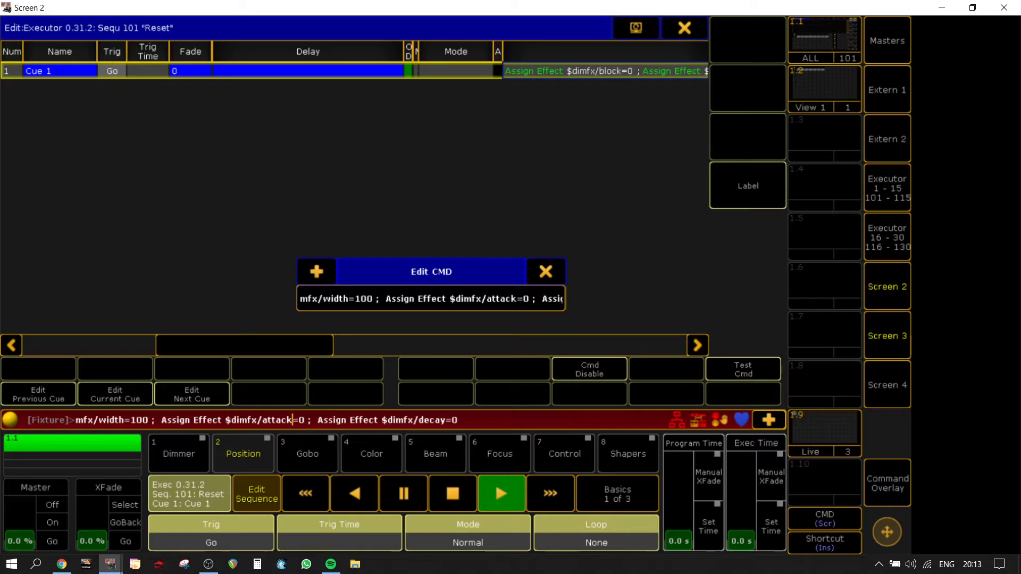
Correct the block option to "blocks=0" in the Reset cue's CMD, apply the command and close the sequence editor
click(326, 299)
key(Left)
key(Left)
key(Left)
key(Left)
key(Left)
key(Left)
key(Left)
key(Left)
key(Left)
key(Left)
key(Left)
key(Left)
key(Left)
key(Left)
key(Left)
key(Left)
key(Left)
key(Left)
key(Left)
key(Left)
key(Left)
key(Left)
key(Left)
key(Left)
key(Left)
key(Left)
key(Left)
key(Left)
key(Left)
key(Left)
key(Left)
key(Left)
key(Left)
key(Left)
key(Left)
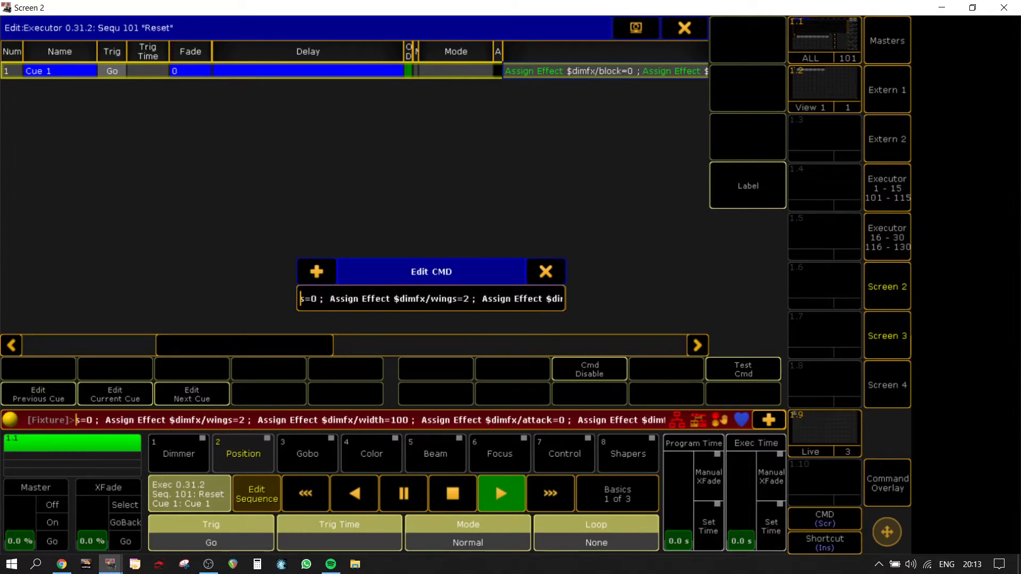
key(Left)
key(Left)
key(Left)
key(Left)
key(Left)
key(Left)
key(Left)
key(Left)
key(Left)
key(Left)
key(Left)
key(Left)
key(Left)
key(Left)
key(Left)
key(Left)
key(Left)
key(Left)
key(Left)
key(Left)
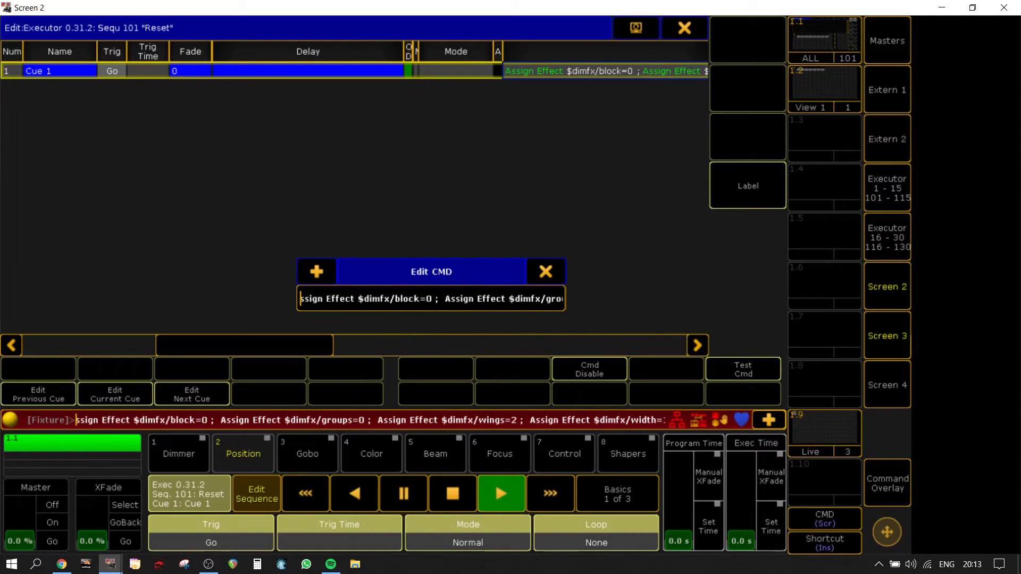
click(411, 299)
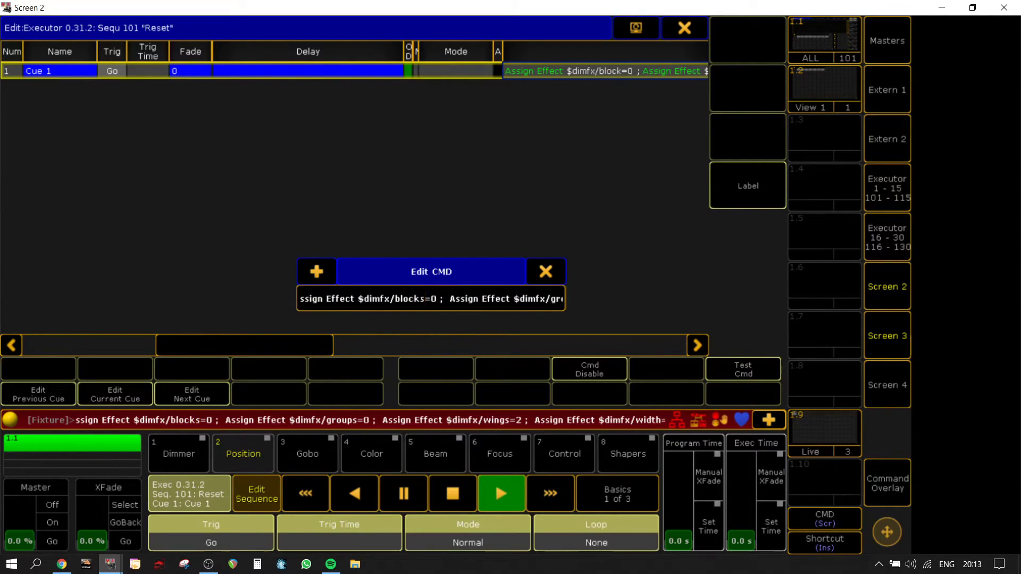
key(Return)
click(686, 32)
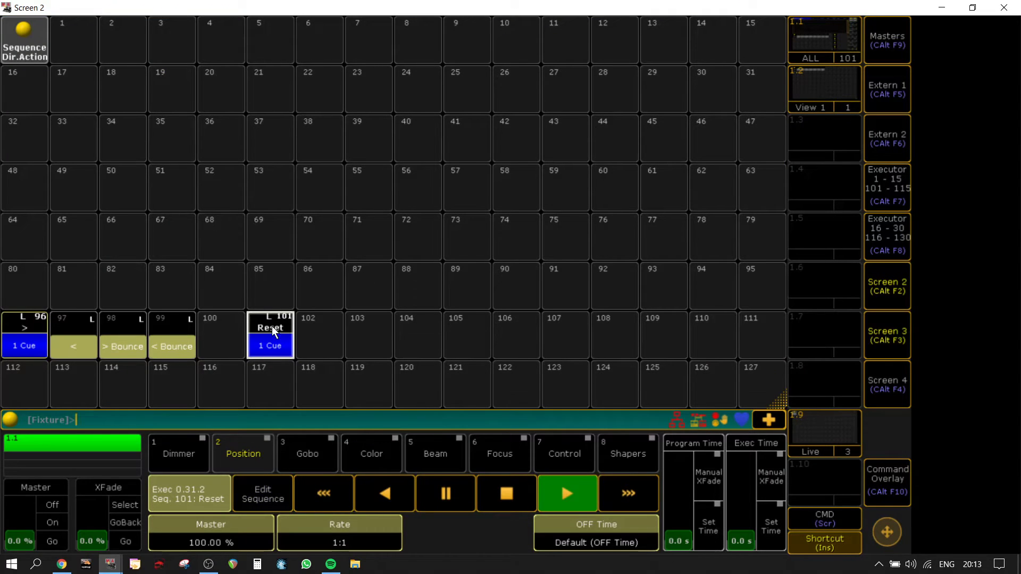
Review the commands executed by the Reset sequence in the command line feedback
click(14, 418)
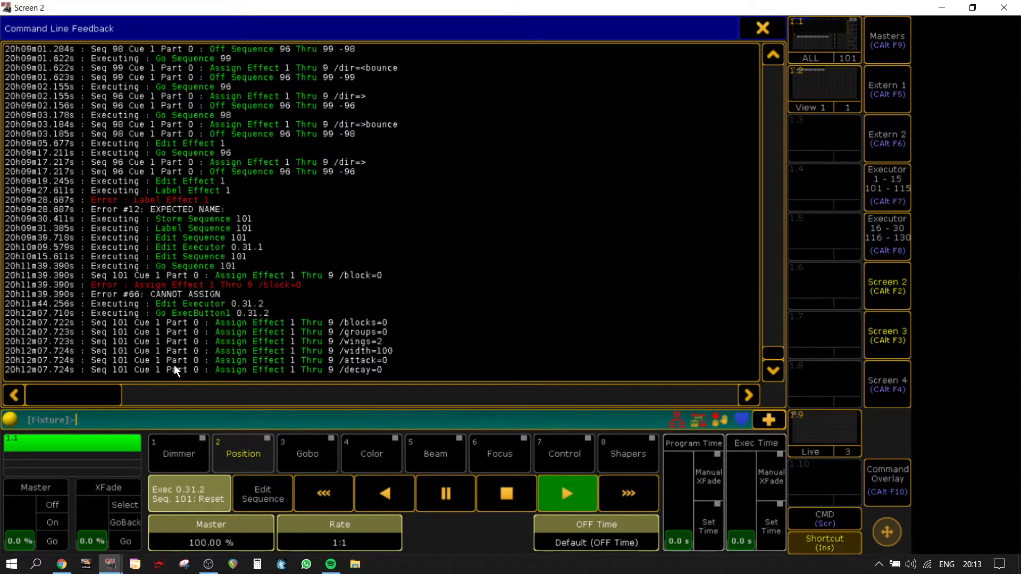
click(258, 314)
Set cue 1 of the Reset sequence to Release mode, close the editor and run the sequence
click(273, 328)
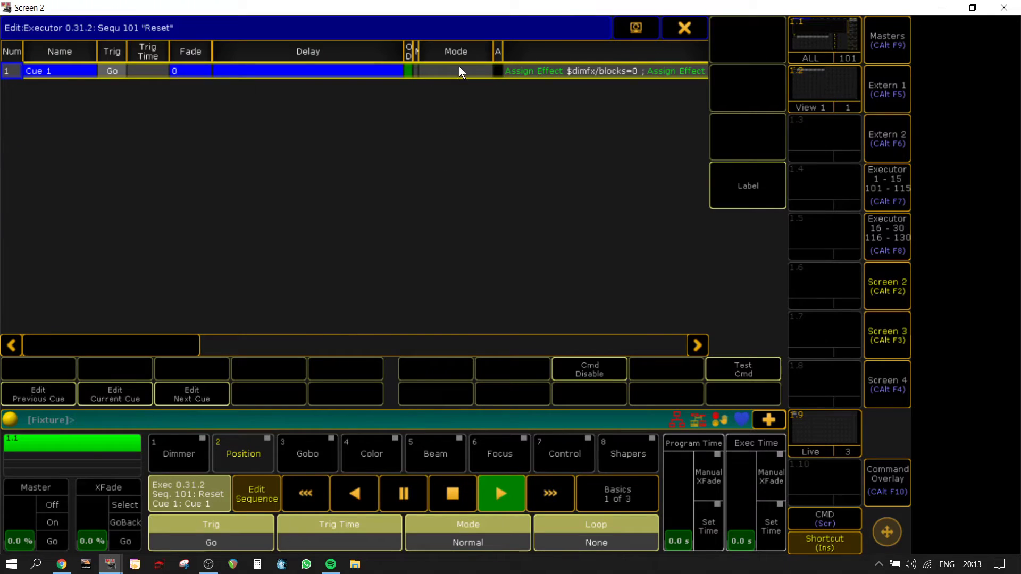
click(459, 70)
click(523, 167)
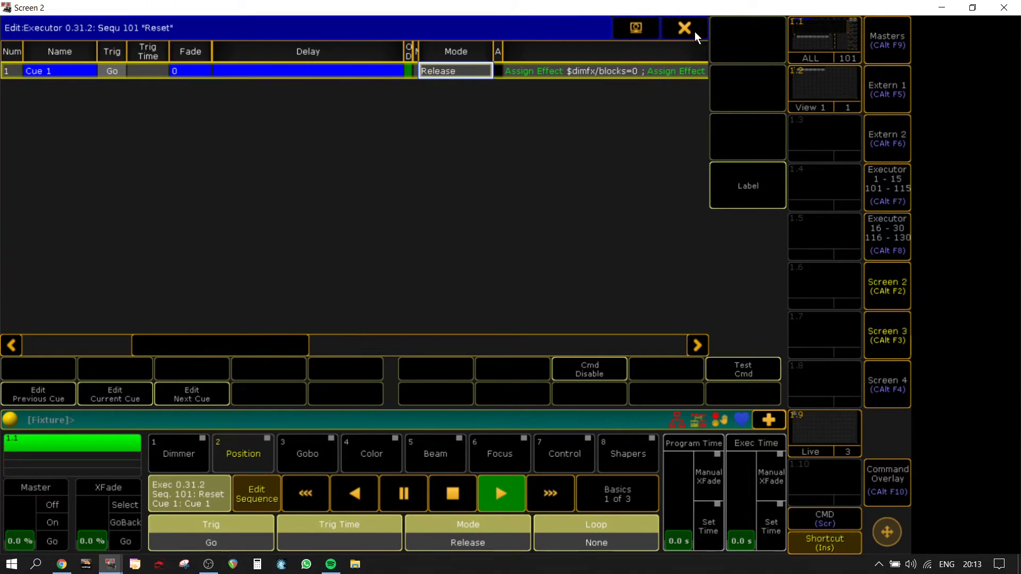
click(693, 29)
click(278, 347)
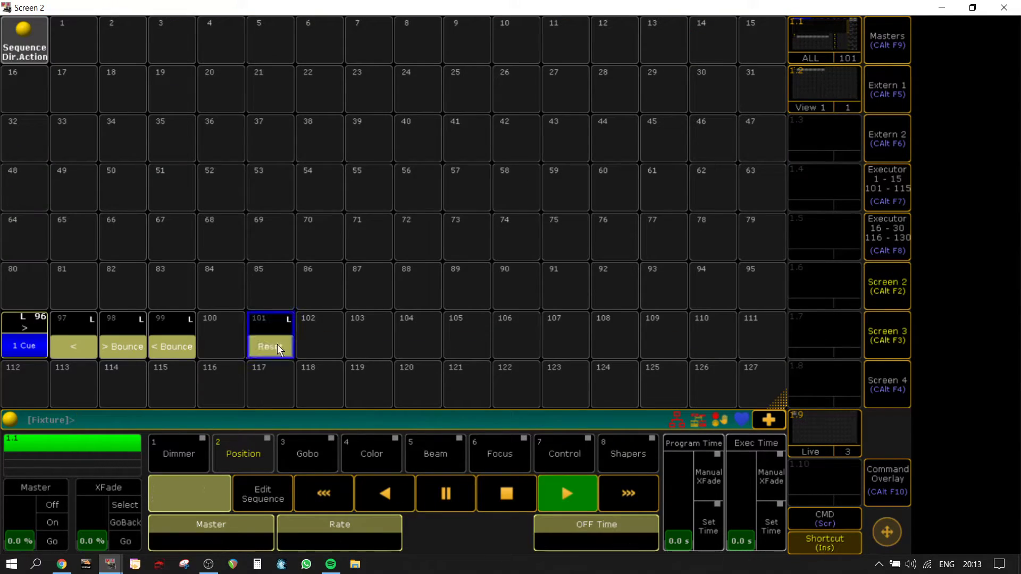
Set the appearance colour of Reset sequence 101 to full red and confirm it
key(l)
key(l)
click(267, 333)
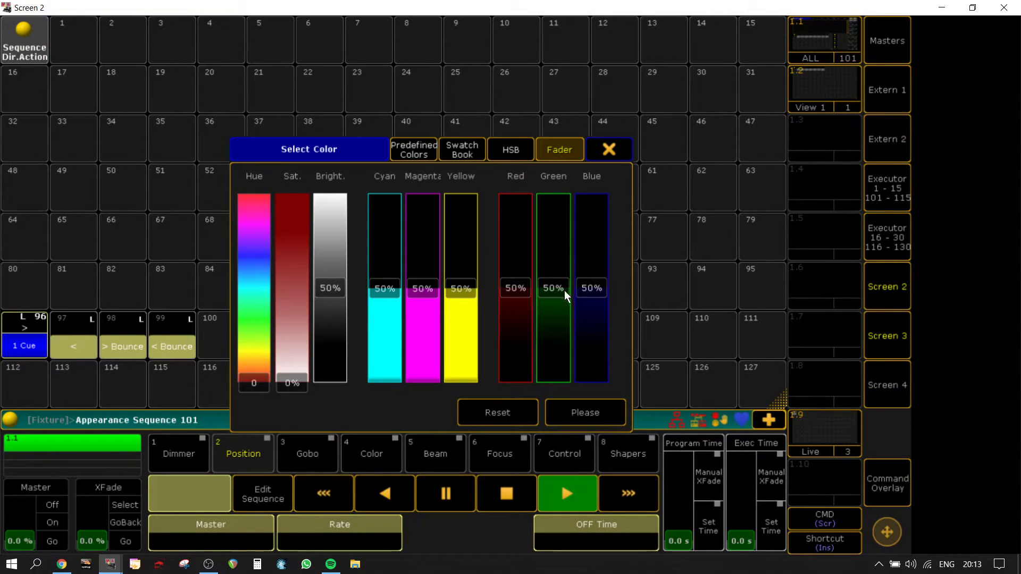
scroll(565, 289, down, 5)
scroll(596, 285, down, 5)
scroll(514, 283, up, 5)
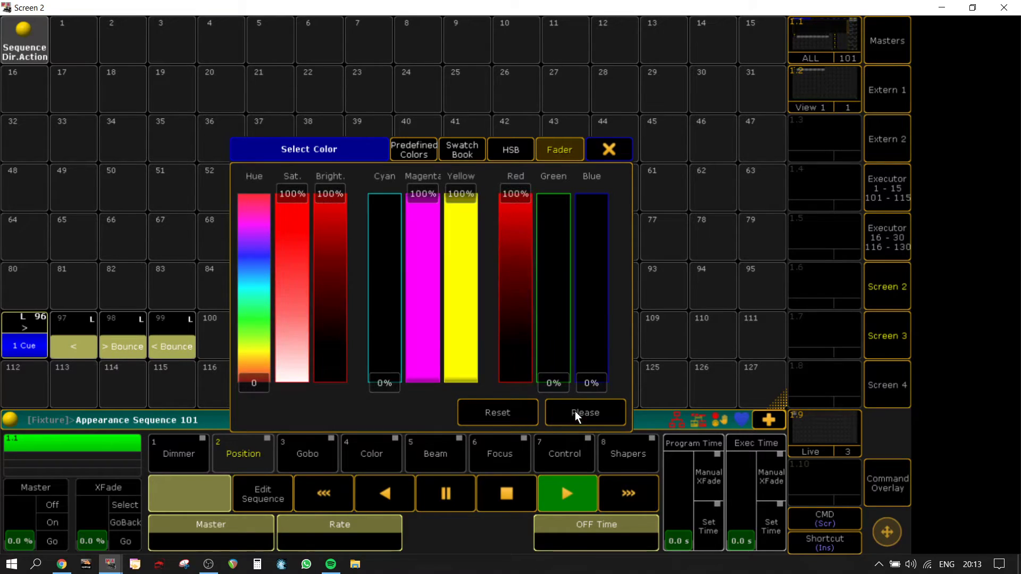
click(574, 411)
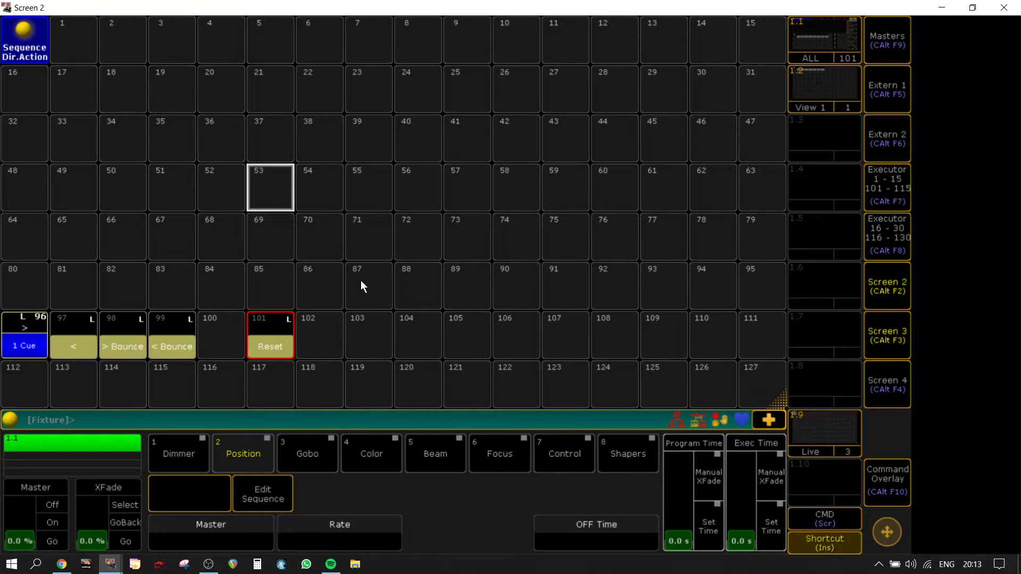
Store new empty sequences in pool slots 103, 104 and 105
click(367, 333)
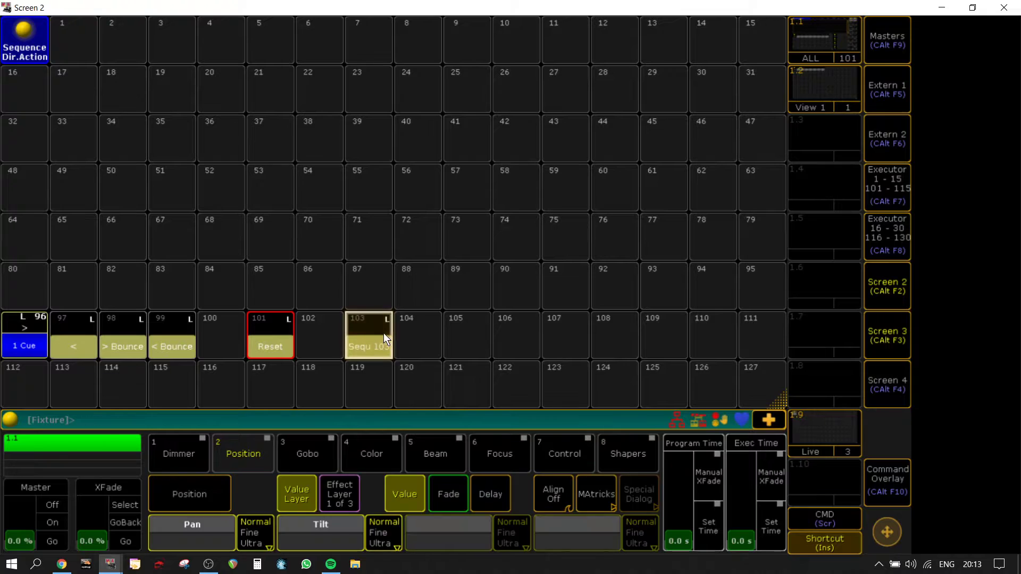
click(408, 333)
click(478, 333)
Label sequence 103 "Blocks"
key(a)
key(a)
click(375, 335)
text(Block)
key(Return)
Label sequence 104 "Groups"
key(a)
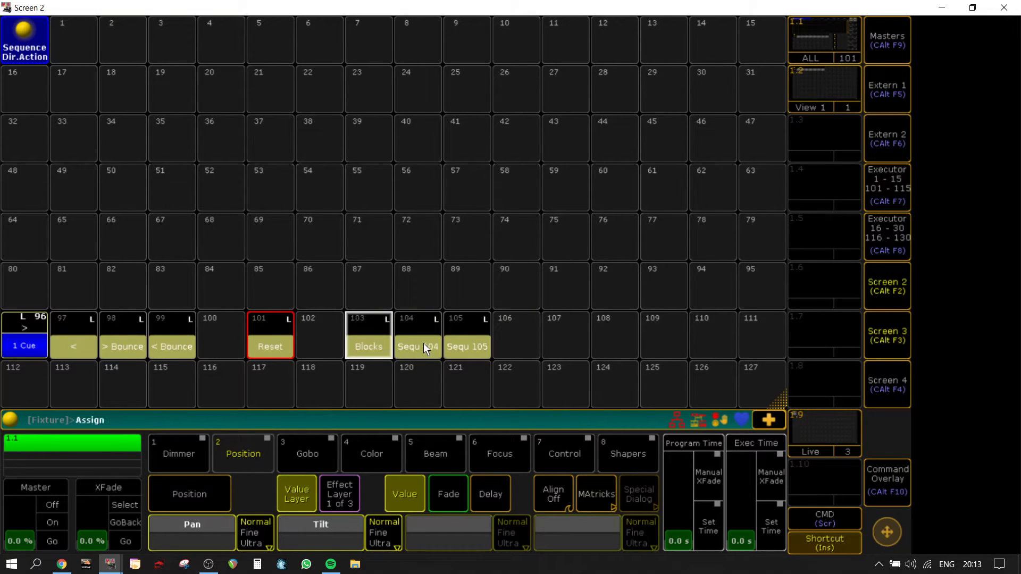
key(a)
click(423, 344)
text(Groups)
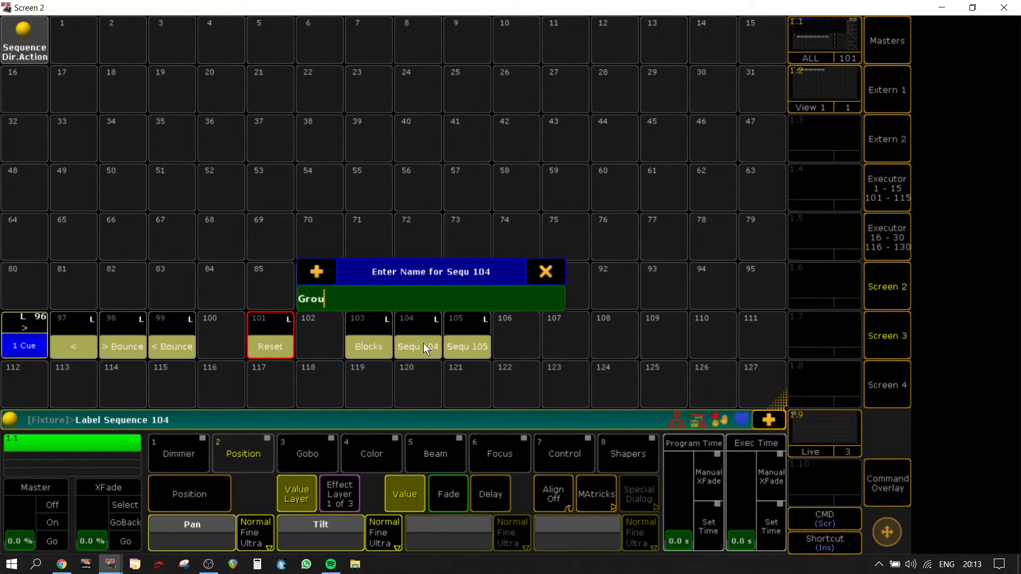
key(Return)
Label sequence 105 "Wings"
key(a)
key(a)
click(460, 347)
text(Wings)
key(Return)
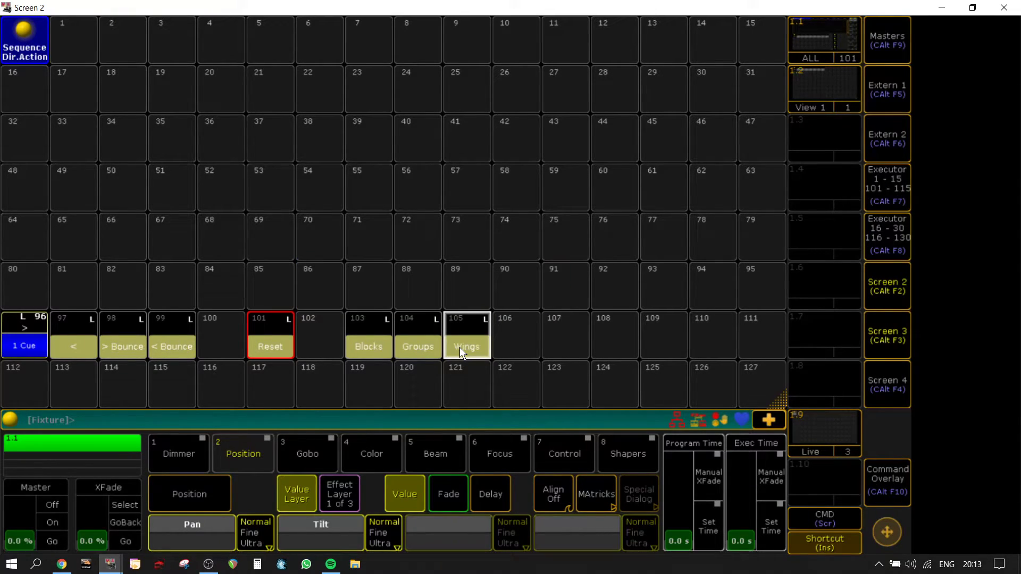
Enter "Assign Effect $dimfx/blocks=(Blocks ?)" as the CMD of cue 1 in the Blocks sequence and return to Screen 2
click(372, 337)
double_click(547, 171)
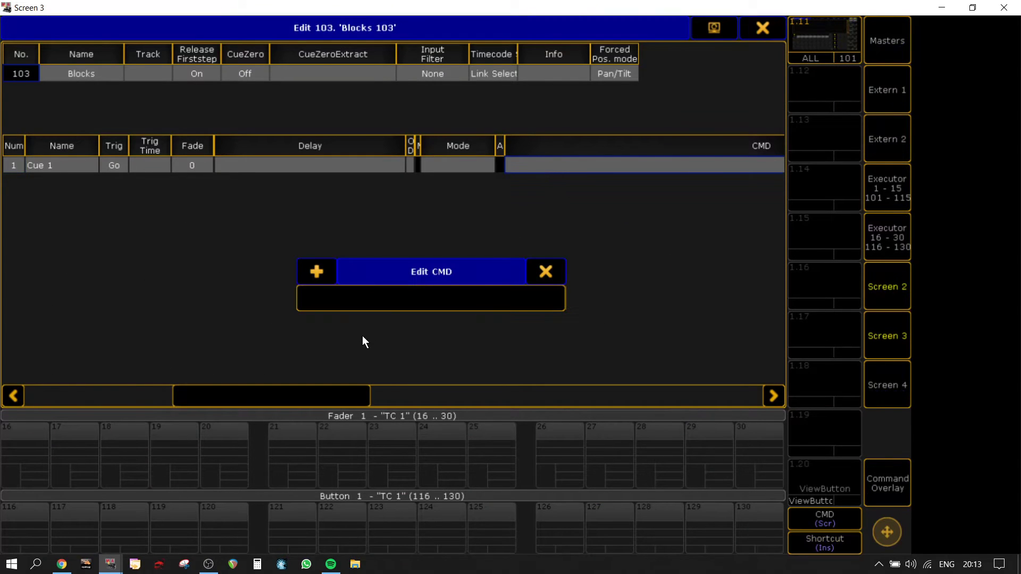
text(Assign Effect $dimfx/dir=>)
drag(426, 299, 405, 298)
text(block)
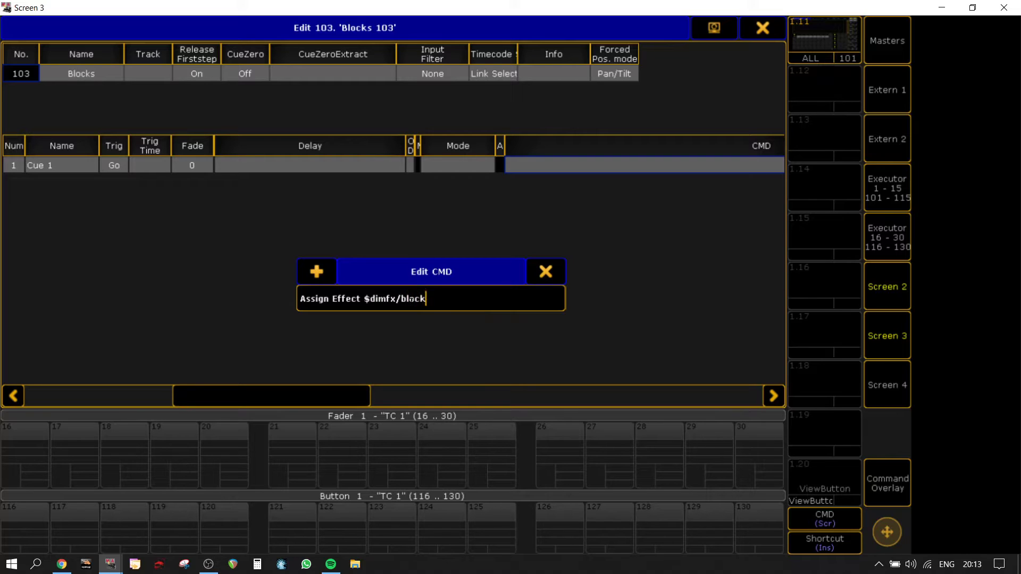
text(s=())
text(Blocks?)
key(Left)
key(Return)
key(alt+Tab)
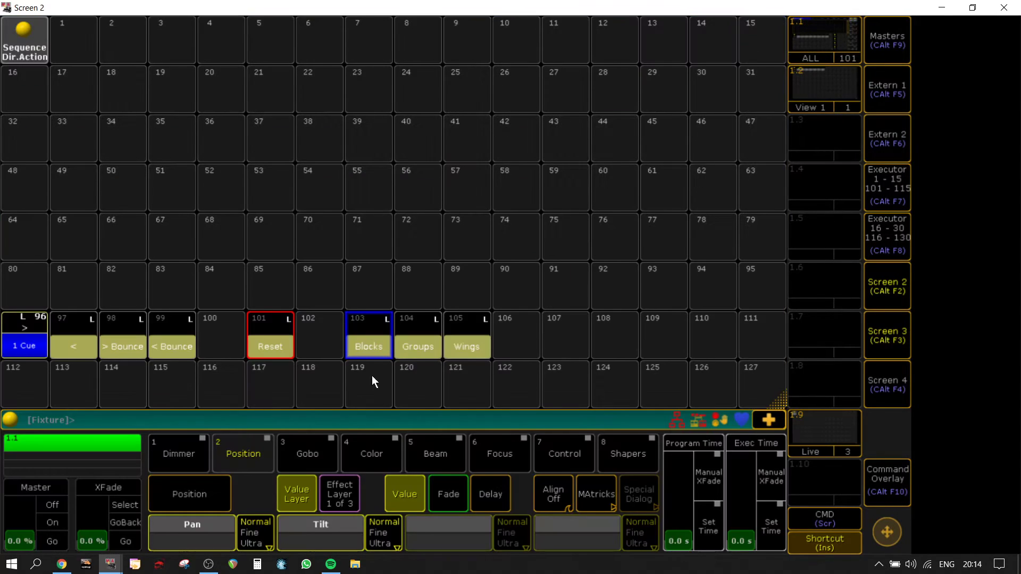
Run the Blocks sequence and answer its prompt with 2
click(376, 330)
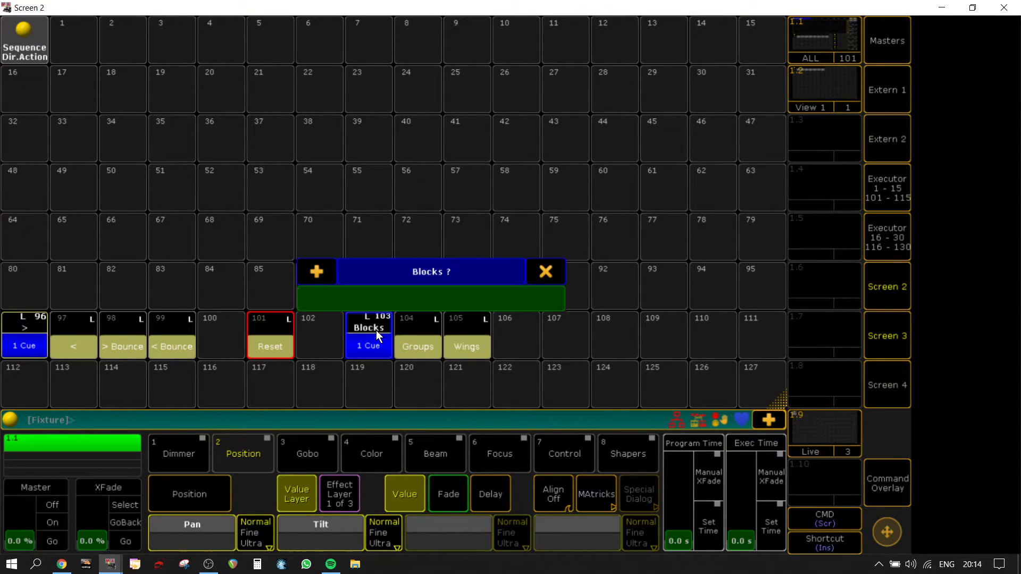
text(2)
key(Return)
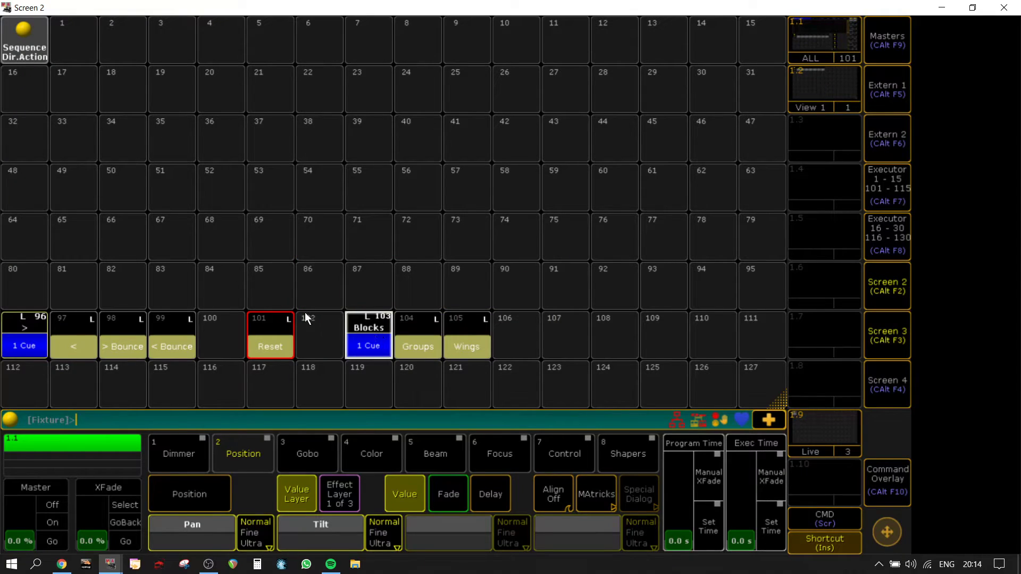
Check the blocks setting of the Group 1 effect in the effect editor and return to the sequence pool
click(898, 298)
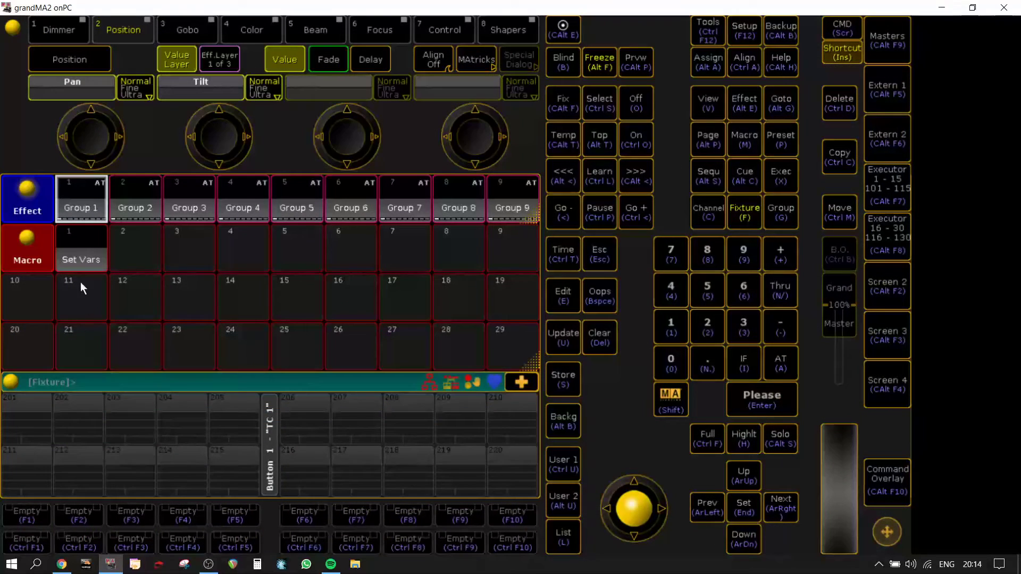
click(81, 199)
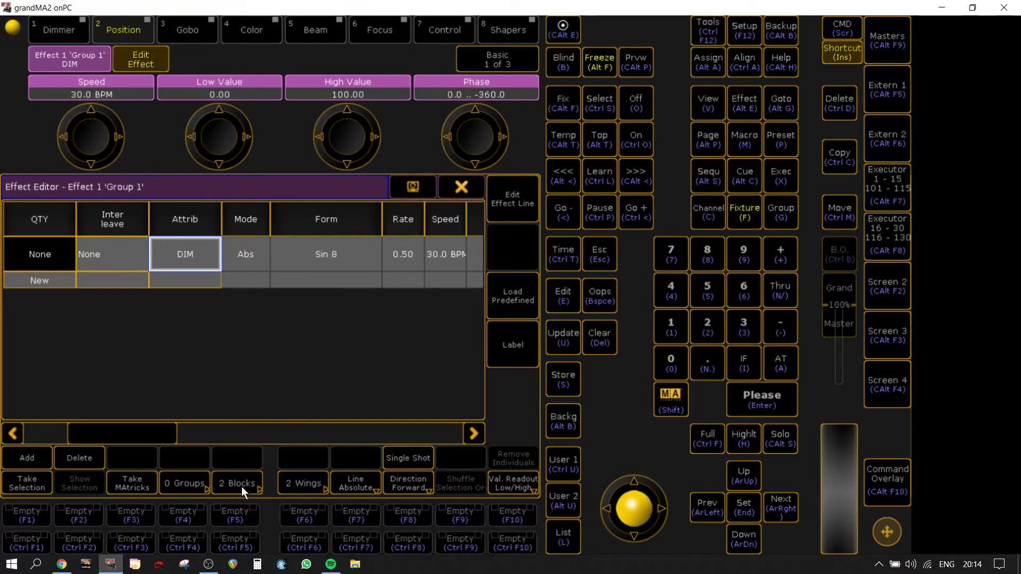
key(Escape)
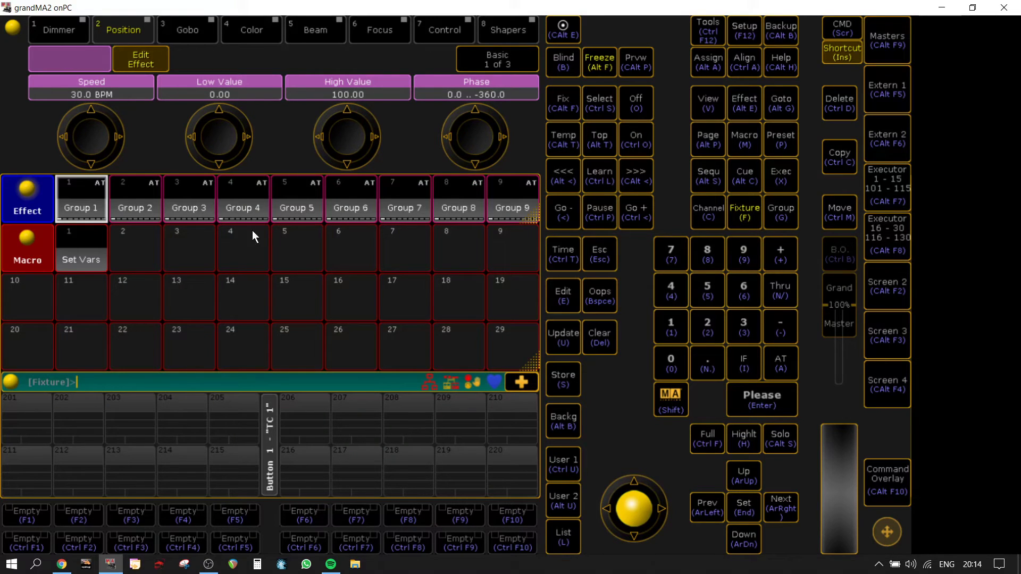
click(75, 209)
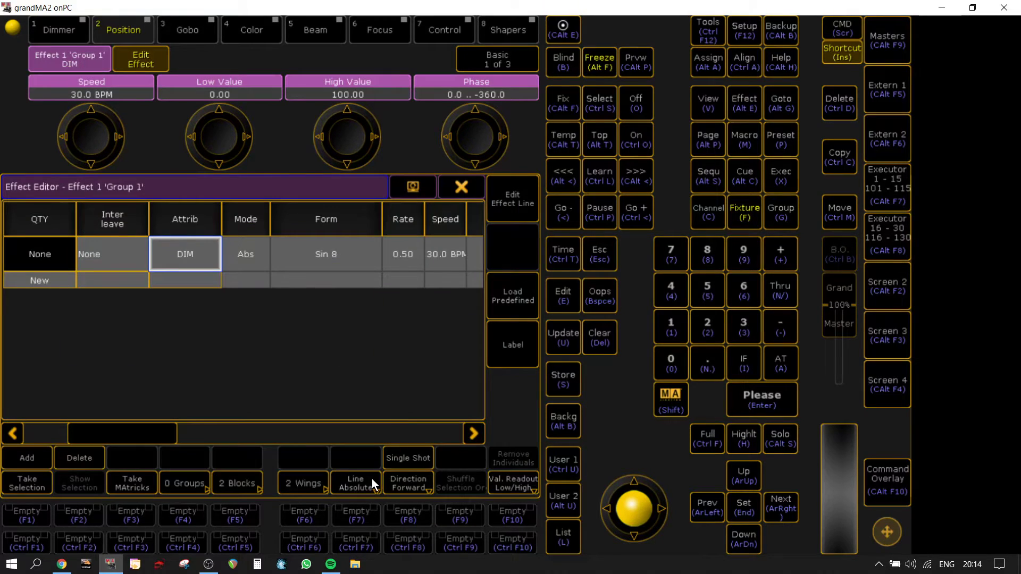
click(462, 186)
click(877, 287)
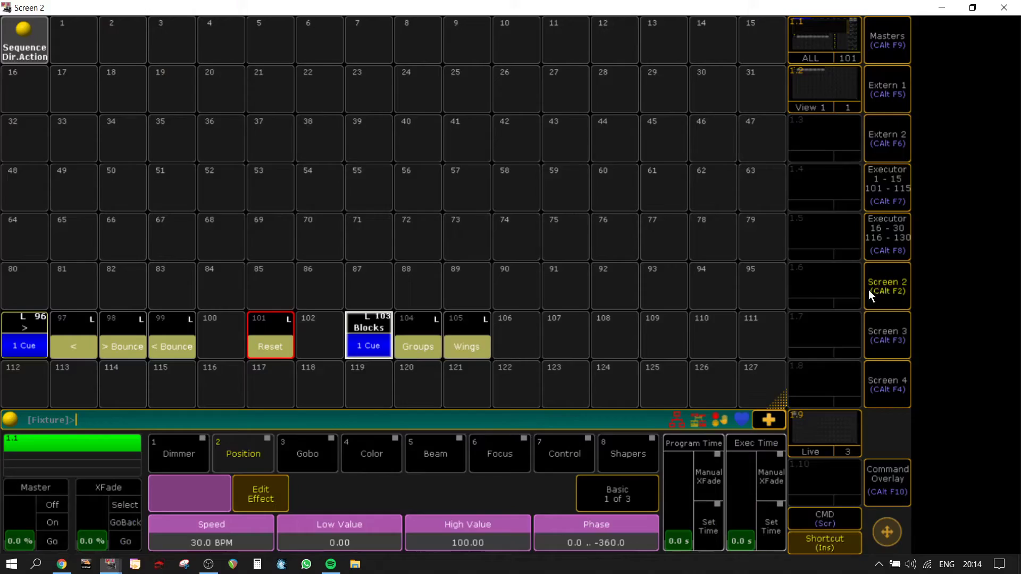
Set cue 1 of the Blocks sequence to Release mode, then test the sequence's prompt and cancel it
click(353, 341)
click(470, 72)
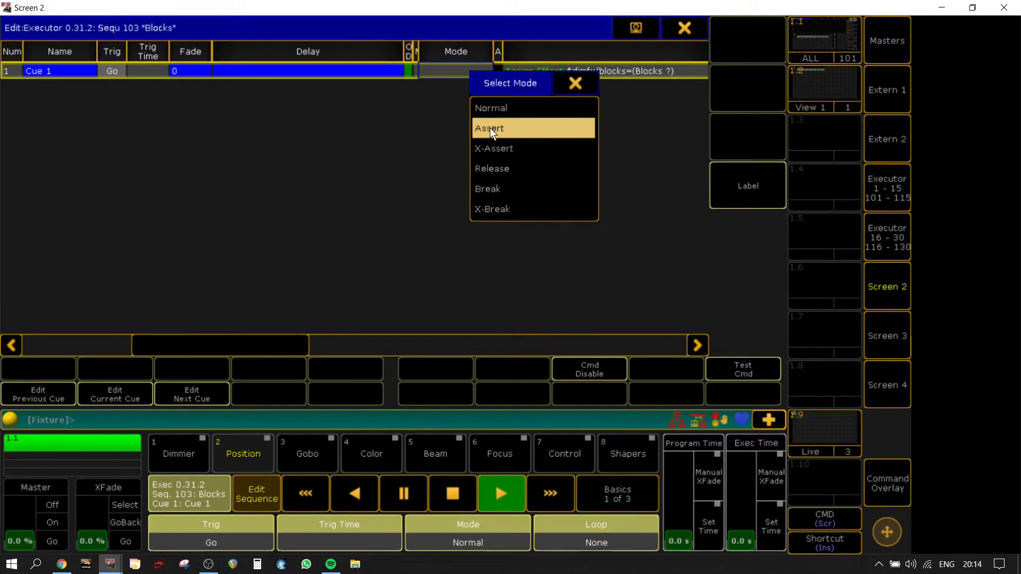
click(513, 172)
key(Escape)
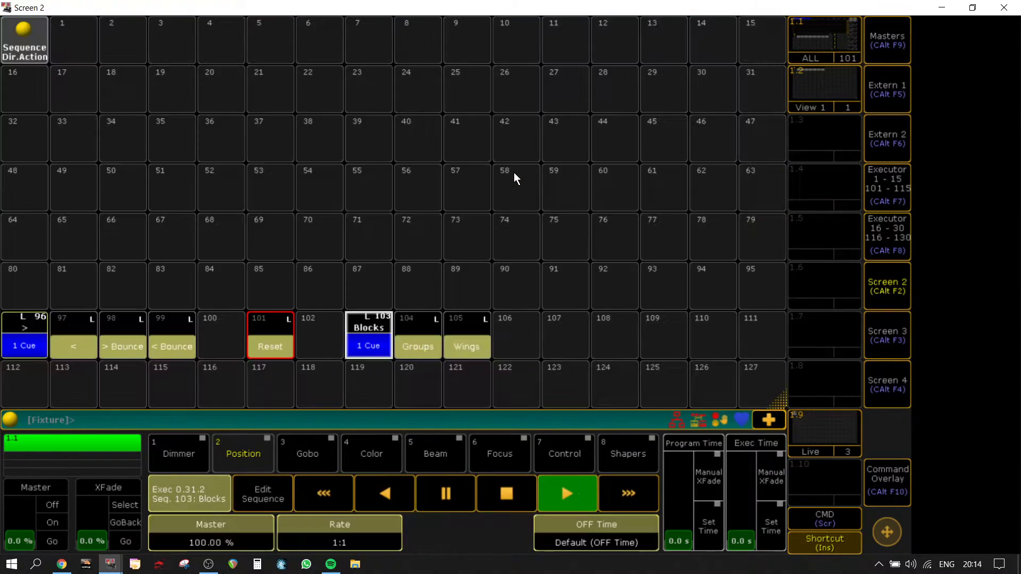
click(388, 345)
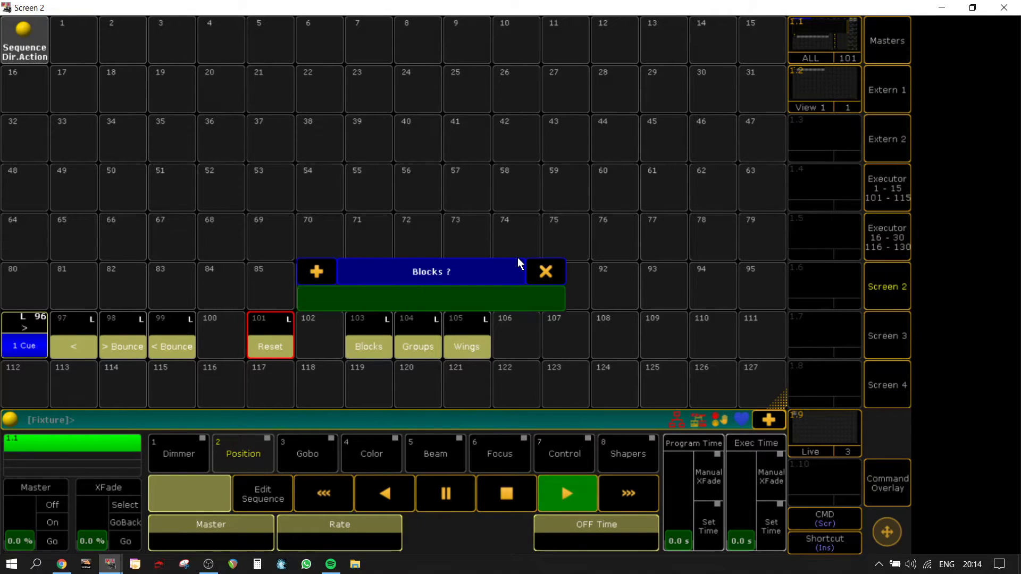
key(Insert)
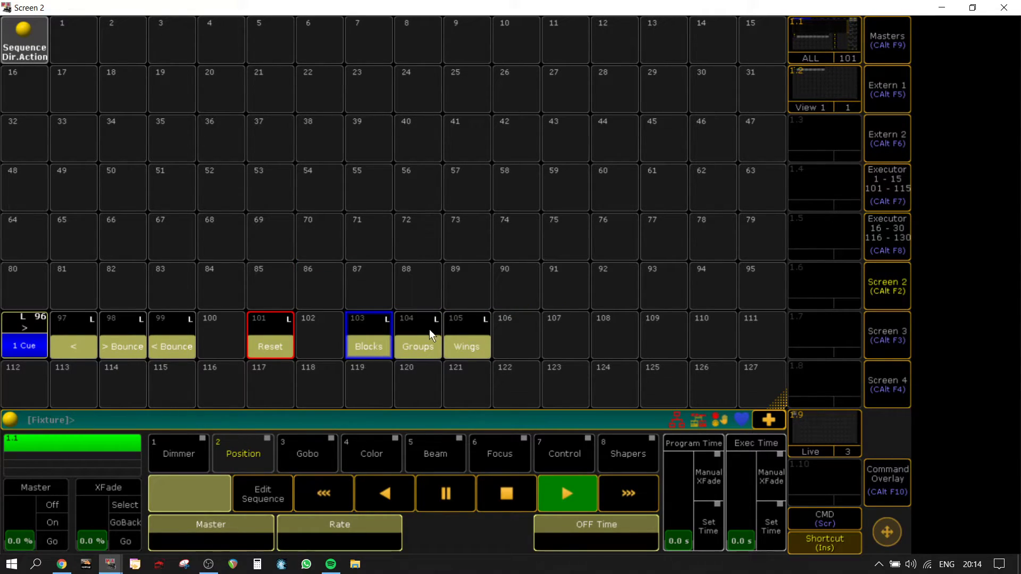
Enter "Assign Effect $dimfx/groups=(Groups ?)" as the CMD of cue 1 in Groups sequence 104
click(415, 342)
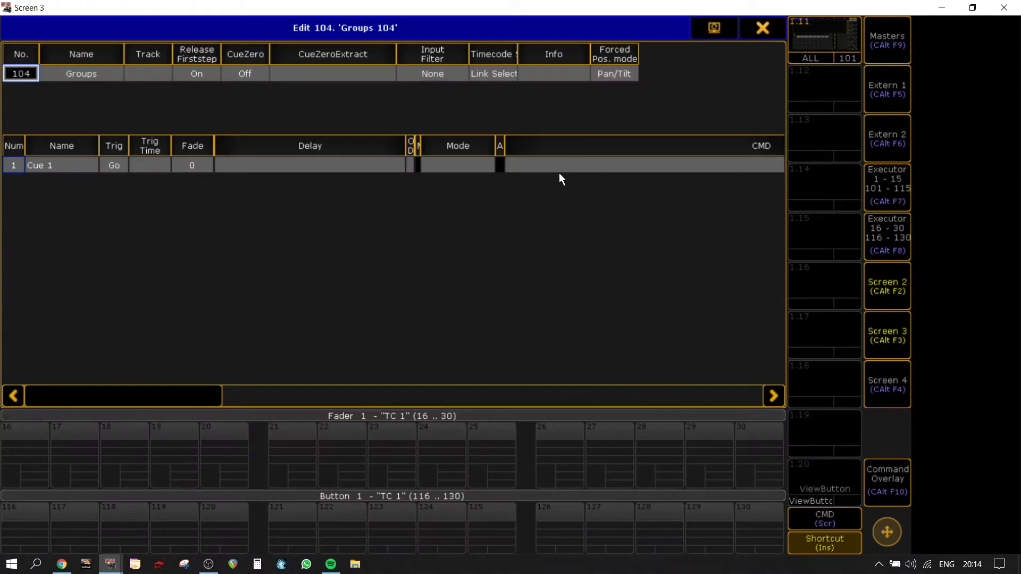
double_click(543, 166)
text(Assign Effect $dimfx/dir=>)
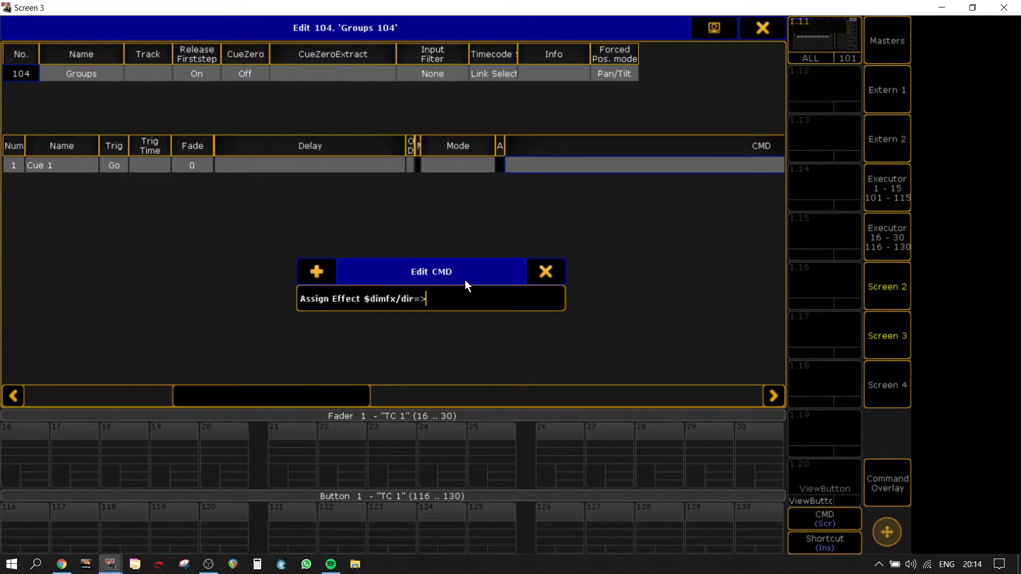
key(BackSpace)
key(BackSpace)
key(BackSpace)
key(BackSpace)
key(BackSpace)
text(groups=(G))
key(Left)
text(Groups?)
key(Left)
key(Return)
Set cue 1 of the Groups sequence to Release mode and test-run the sequence from the pool
click(760, 29)
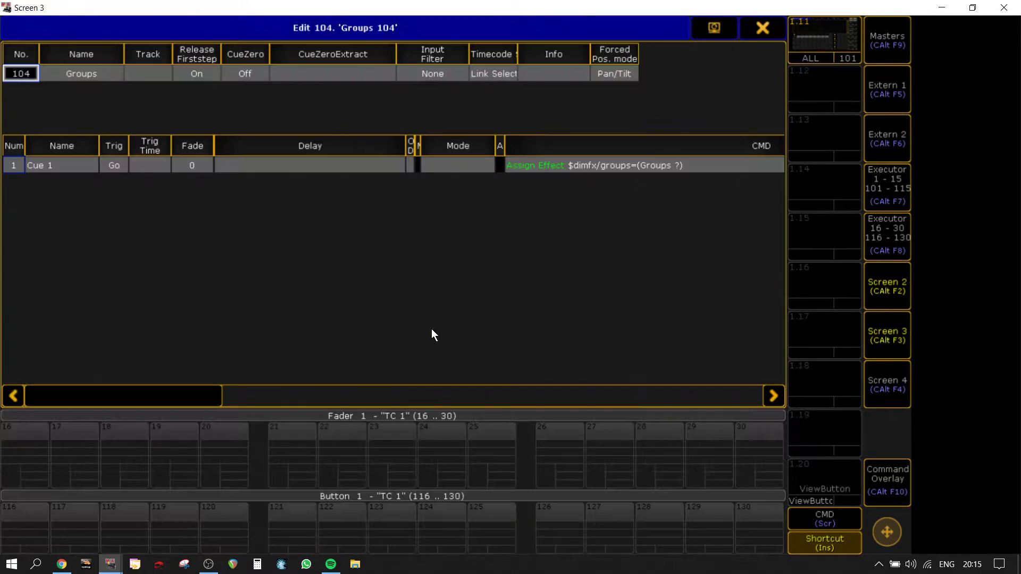
click(462, 165)
click(472, 260)
key(alt+Tab)
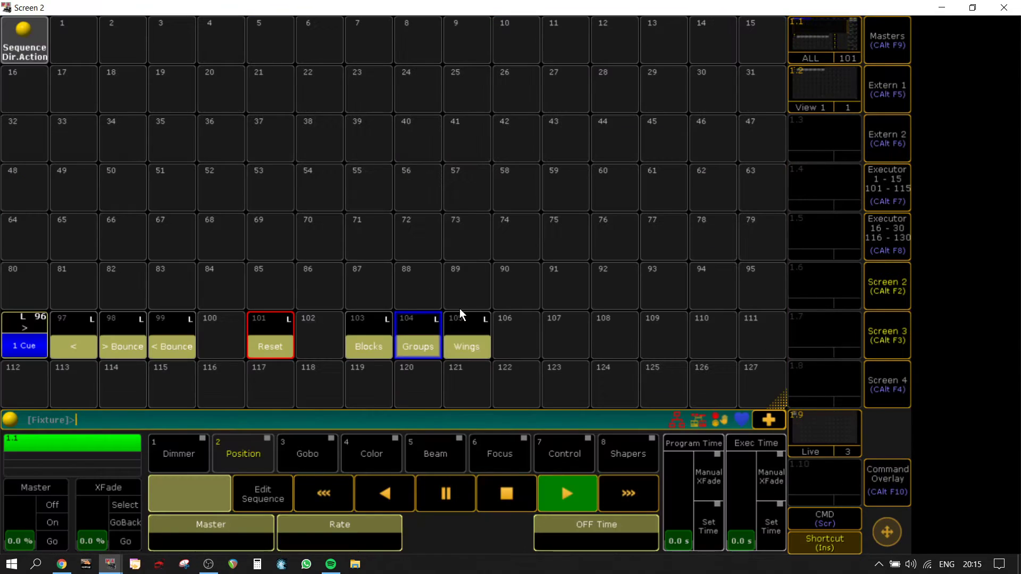
click(423, 330)
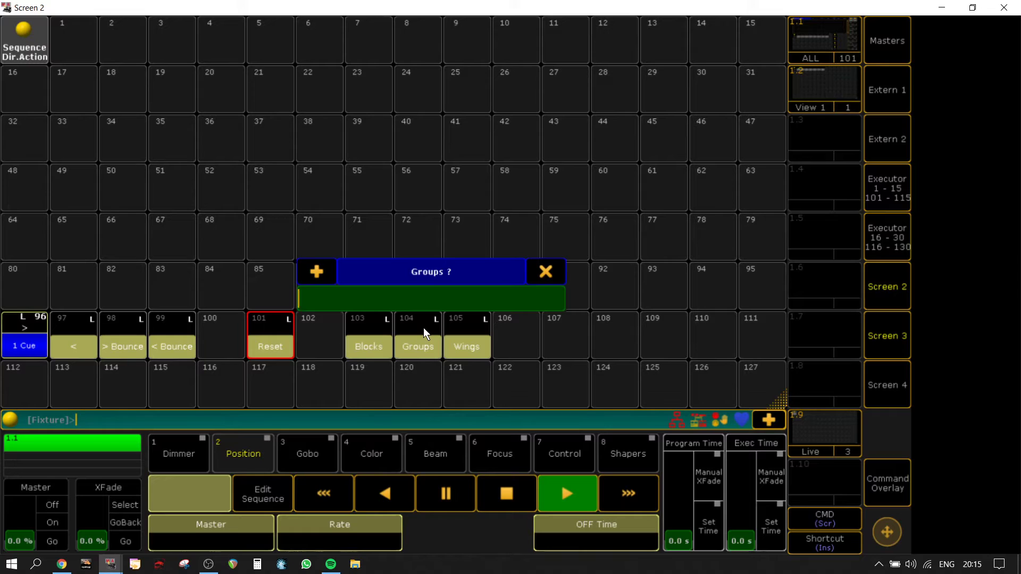
click(423, 328)
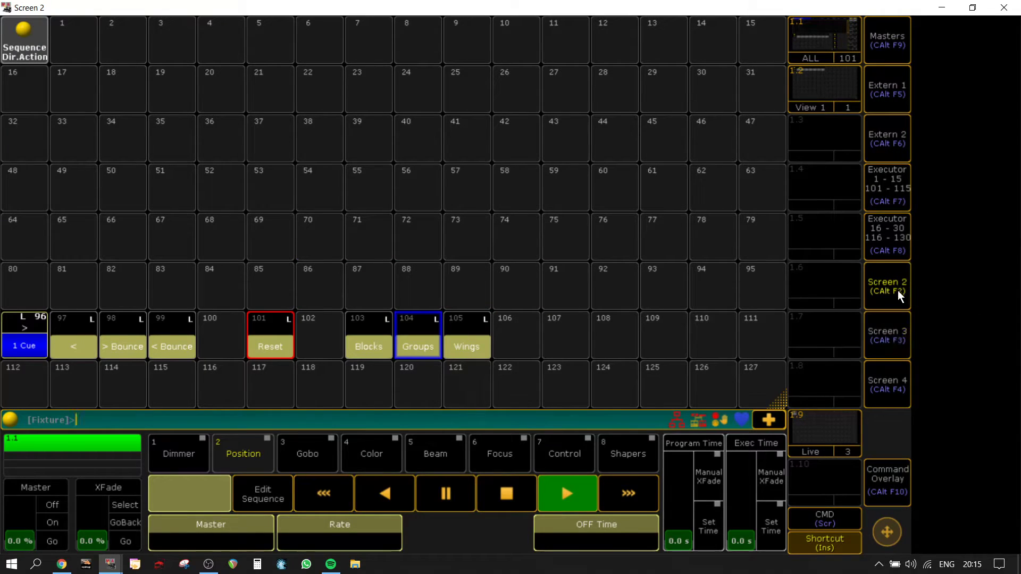
Check the groups setting of the Group 1 effect in the effect editor and return to the sequence pool
key(alt+Tab)
click(83, 205)
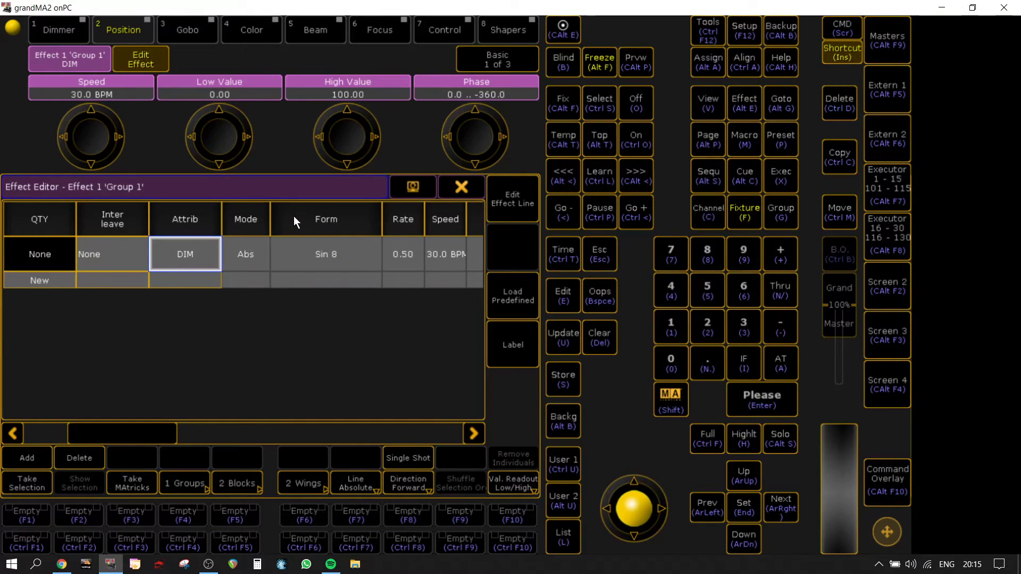
click(461, 185)
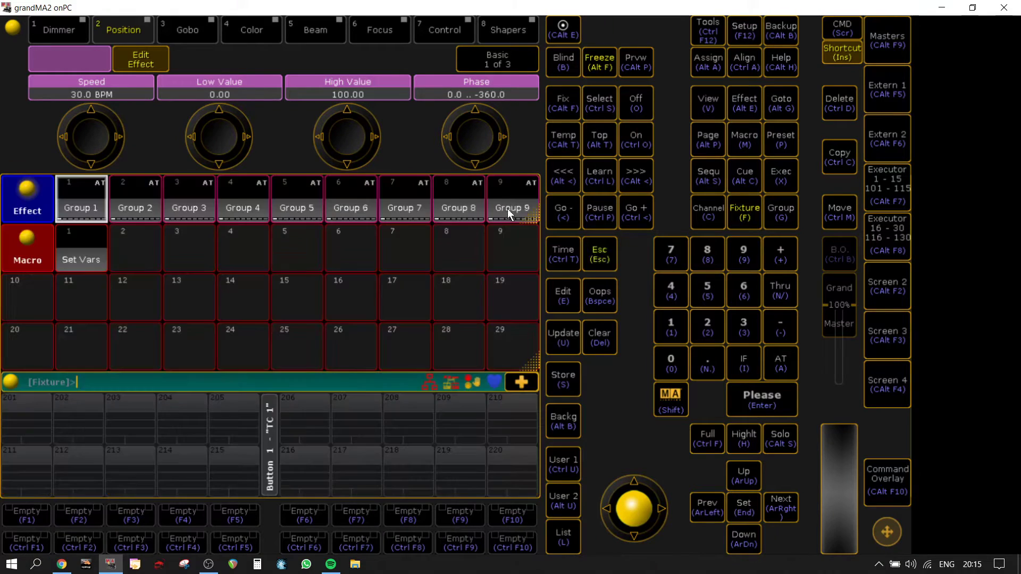
click(904, 285)
Enter "Assign Effect $dimfx/wings=(Wings ?)" as the CMD of cue 1 in Wings sequence 105
click(460, 347)
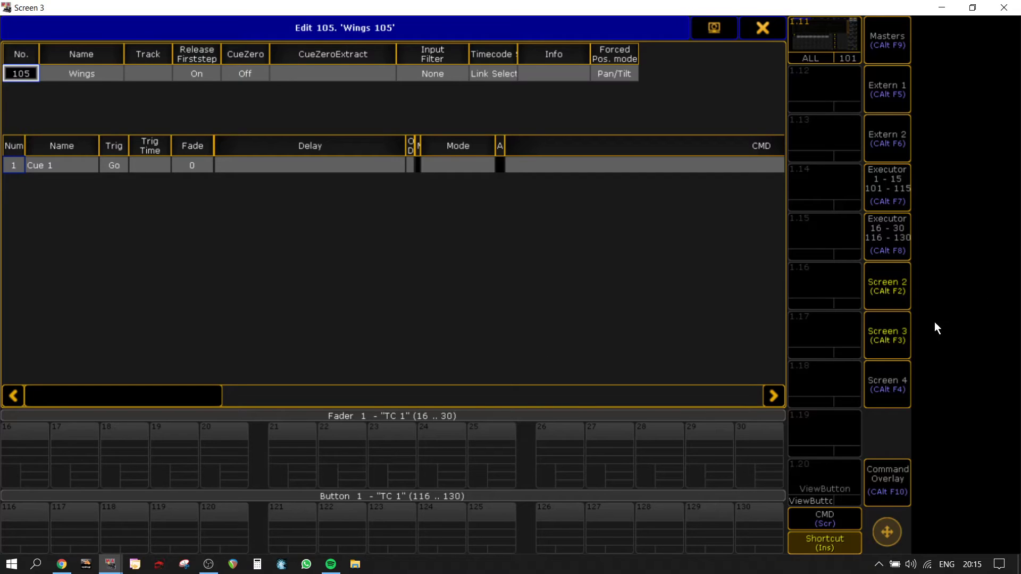
click(714, 28)
click(686, 156)
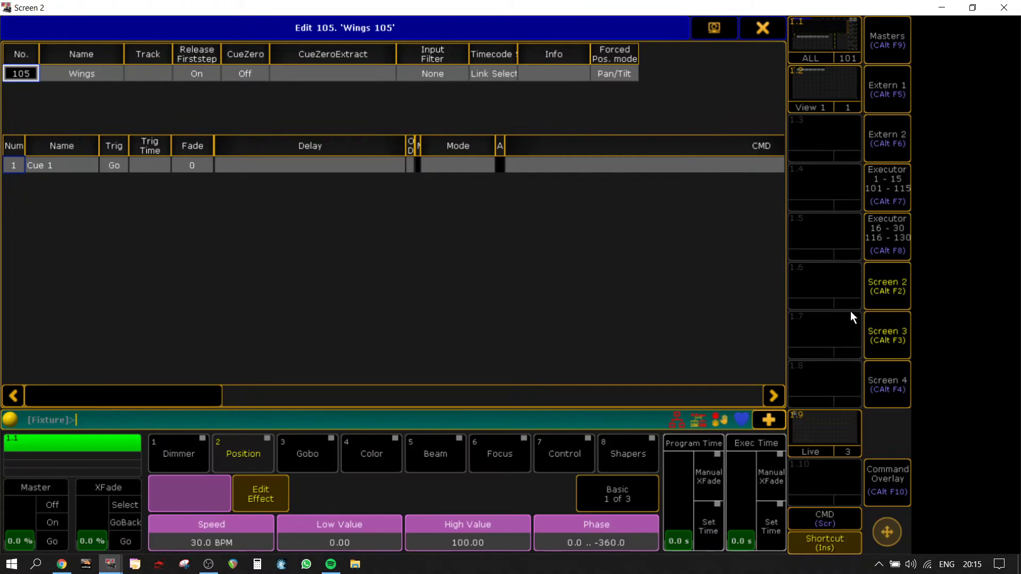
click(543, 165)
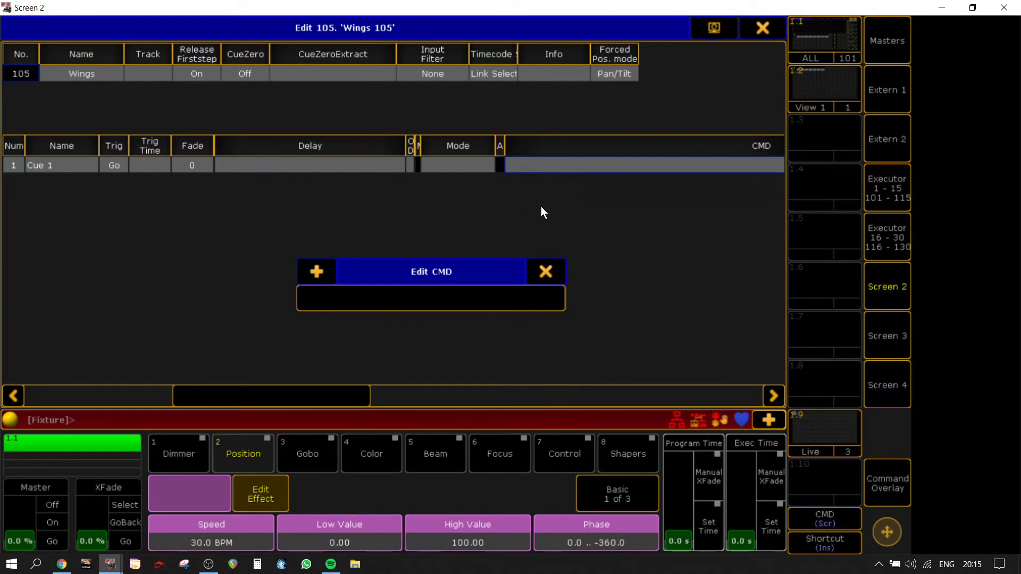
text(Assign Effect $dimfx/dir=>)
drag(425, 299, 402, 298)
text(wings=)
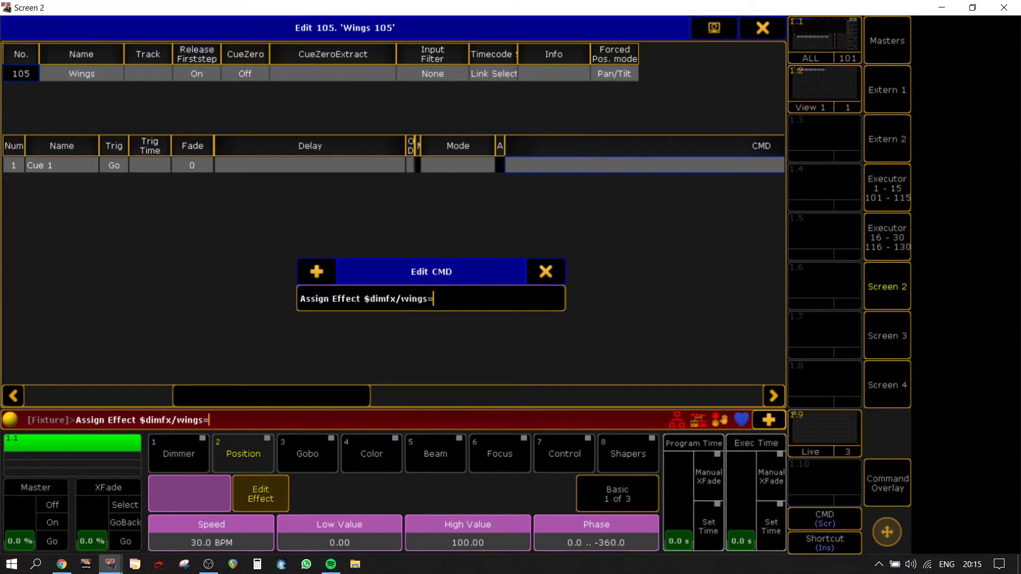
text(())
key(Left)
text(Wings )
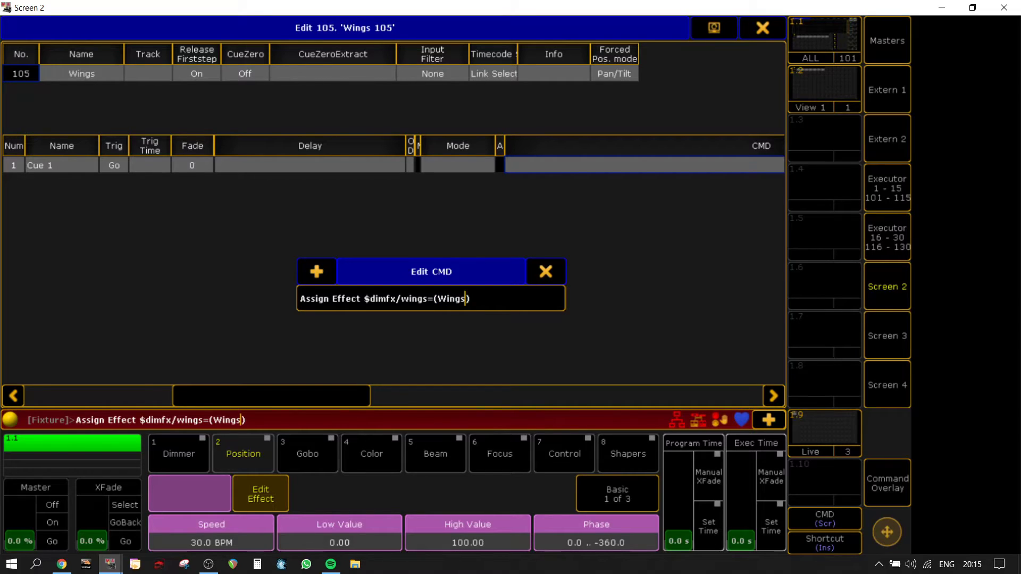
text(?)
key(Return)
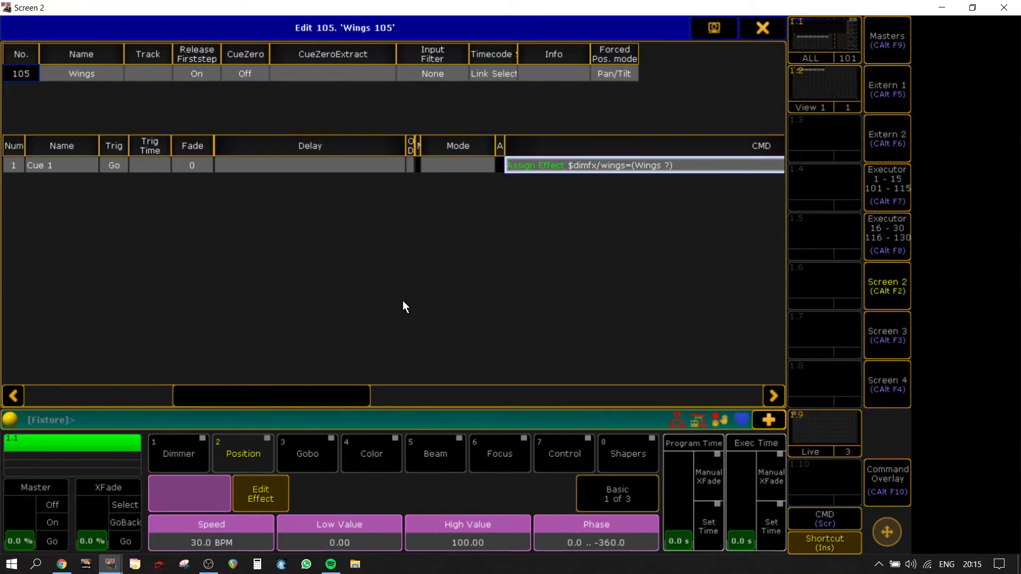
Test the Wings sequence's prompt from the pool, then set its cue 1 to Release mode
click(742, 29)
click(469, 340)
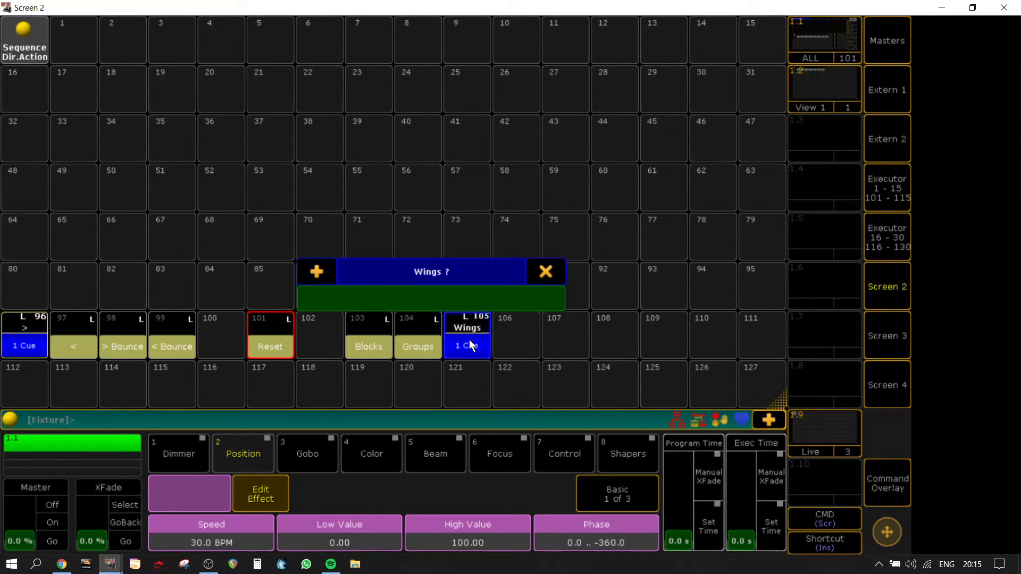
key(Insert)
click(469, 339)
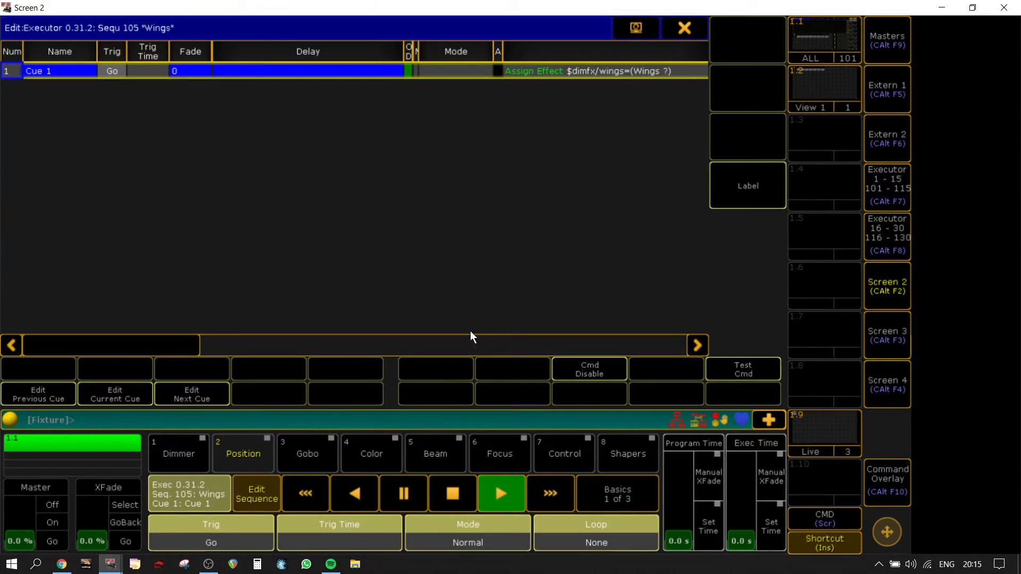
click(472, 72)
click(500, 160)
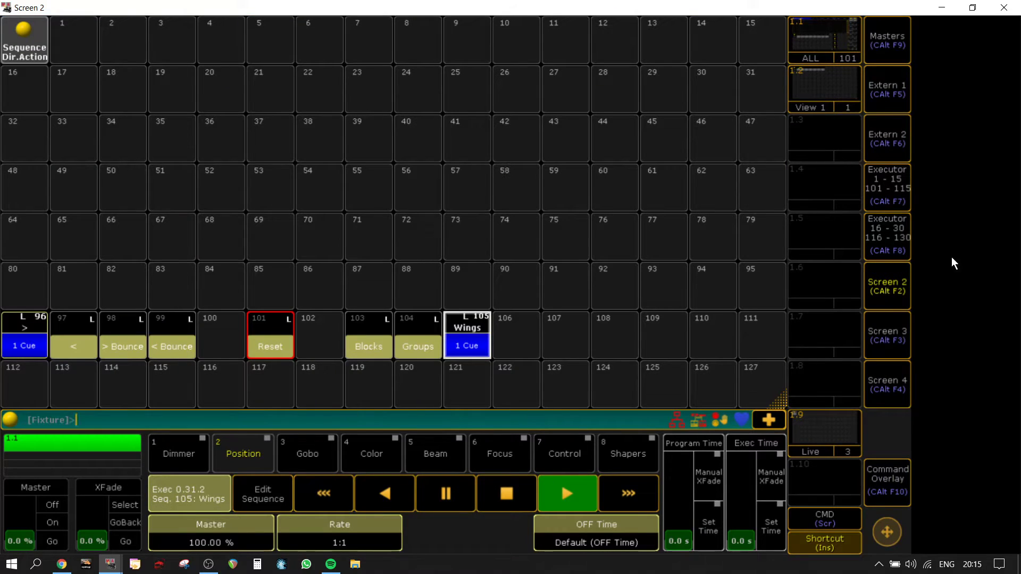
Check the wings setting of the Group 2 effect in the effect editor and return to the sequence pool
key(alt+Tab)
click(149, 201)
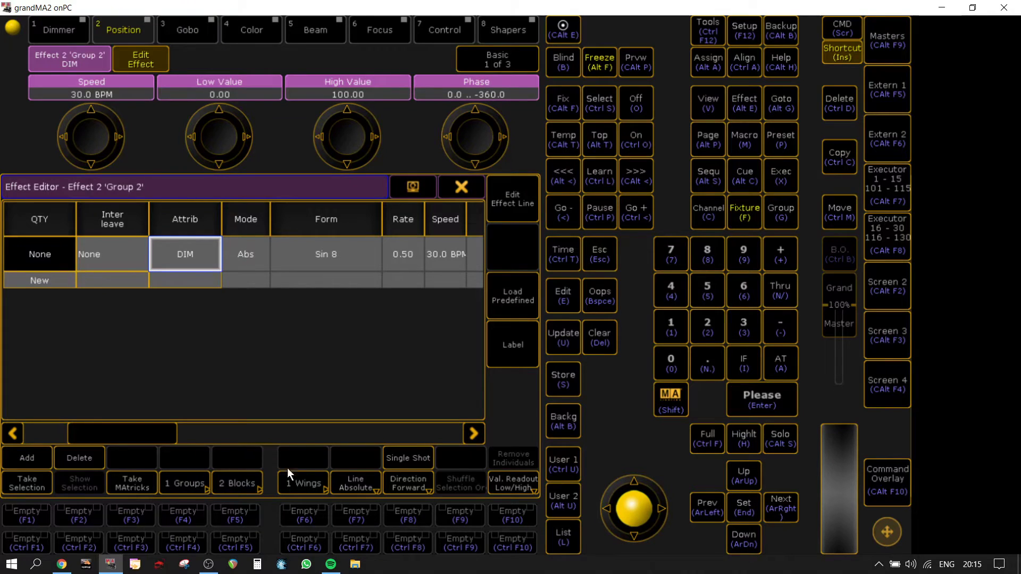
click(461, 186)
click(898, 287)
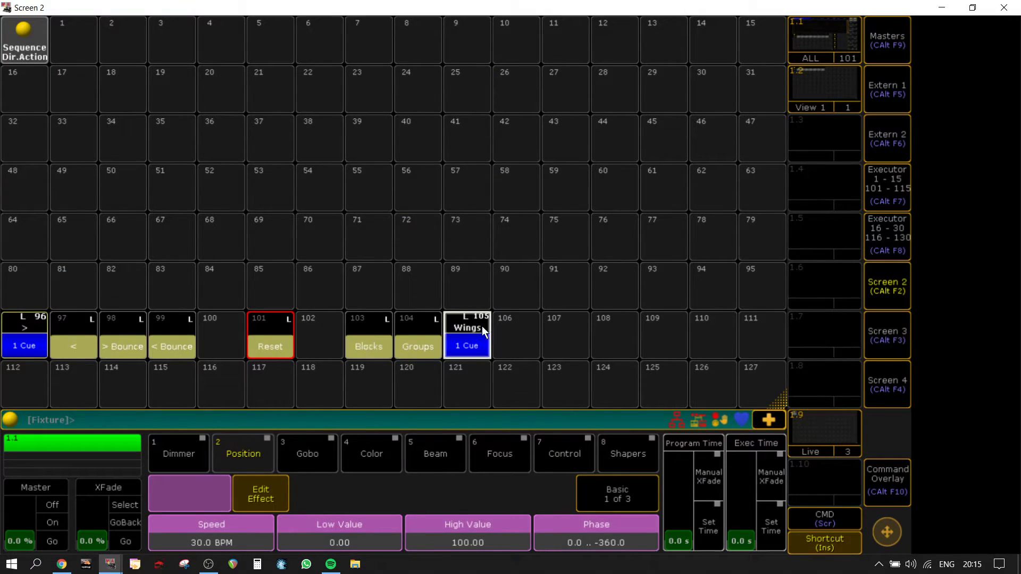
Test-run the Wings sequence and recheck the wings setting of the Group 2 effect in the effect editor
click(459, 330)
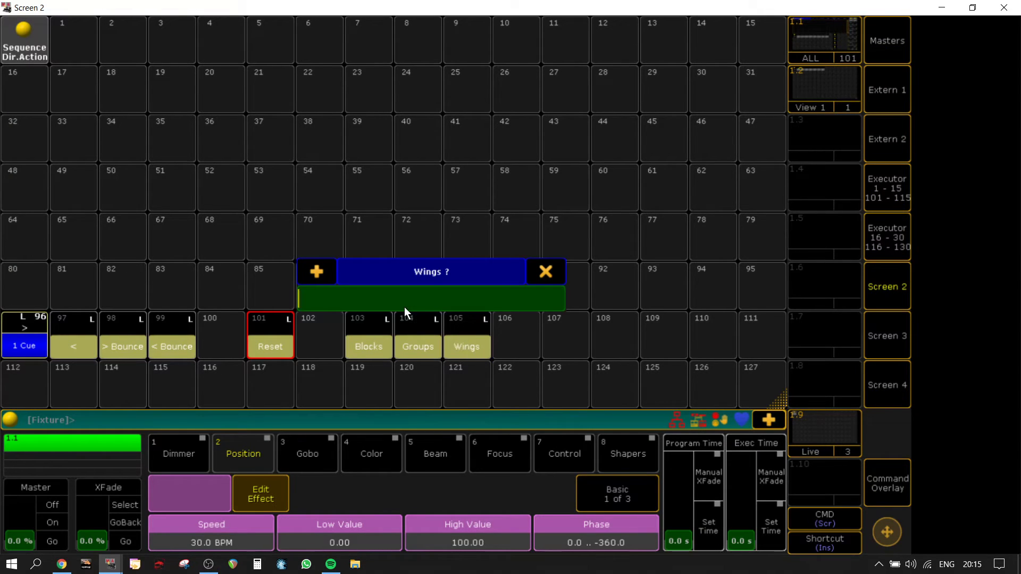
key(Insert)
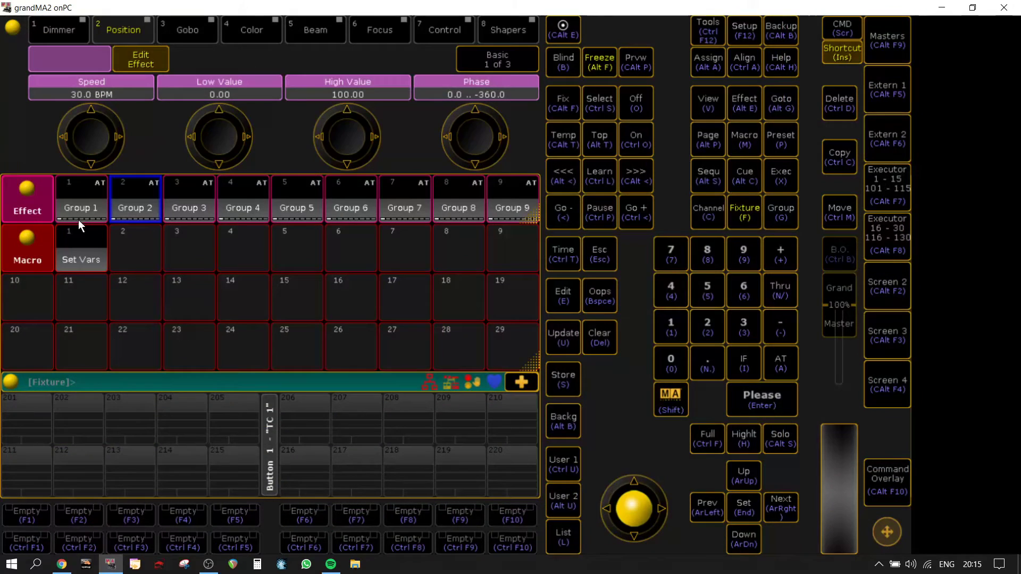
click(85, 246)
key(Escape)
click(115, 206)
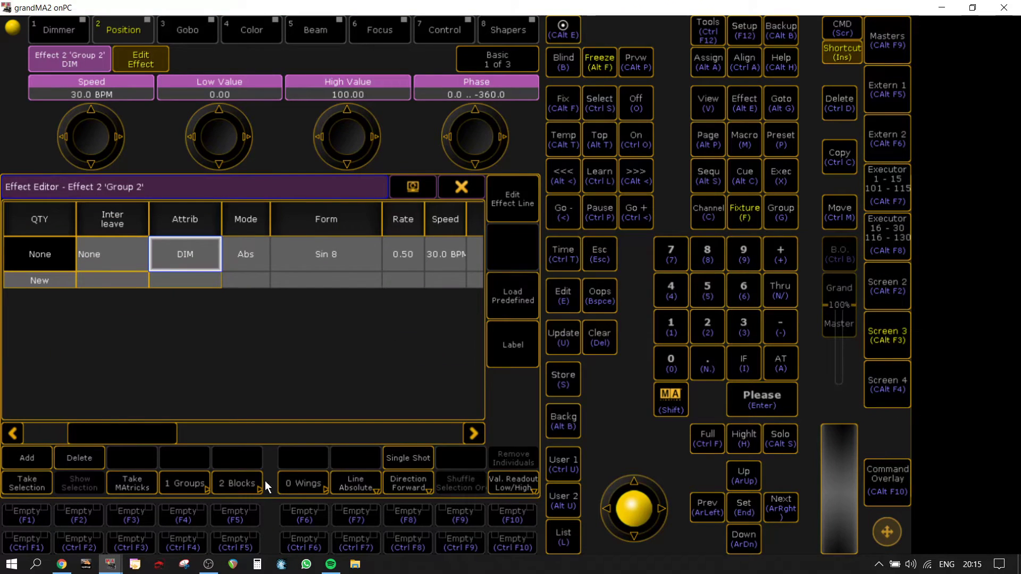
key(Escape)
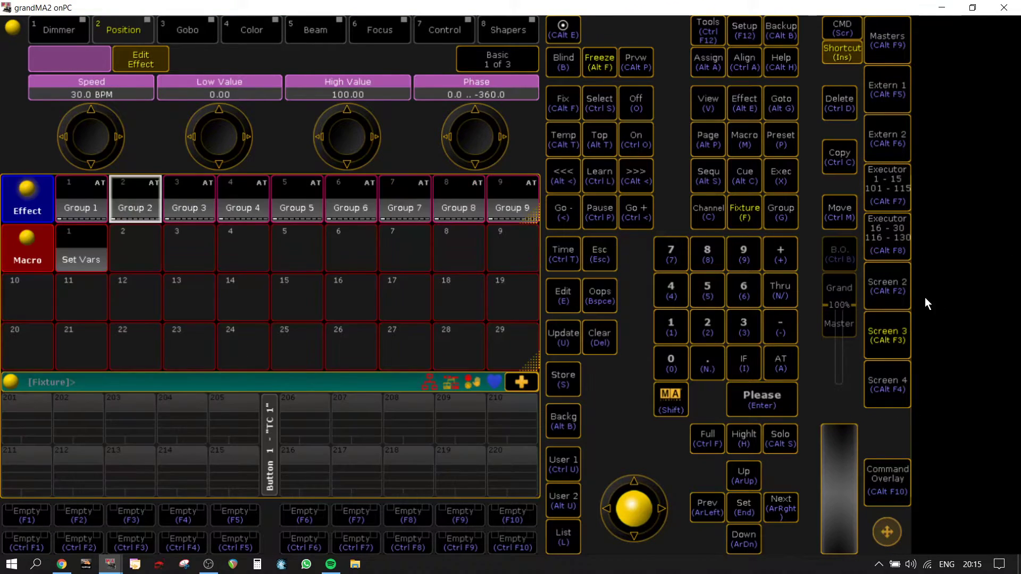
Run the Reset sequence from the pool and check the Group 1 effect's groups, blocks and wings settings
click(909, 296)
click(287, 336)
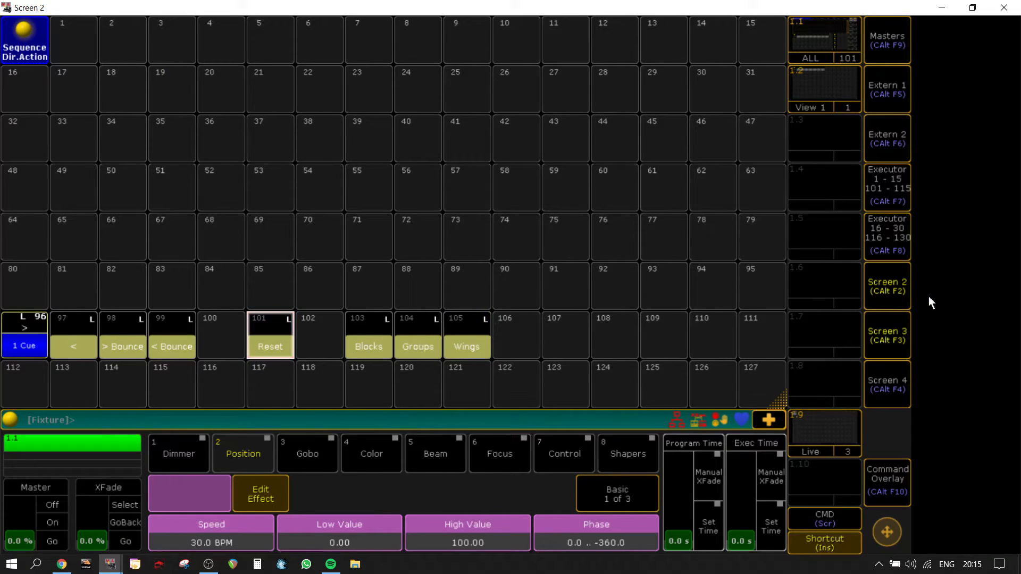
click(882, 317)
click(88, 202)
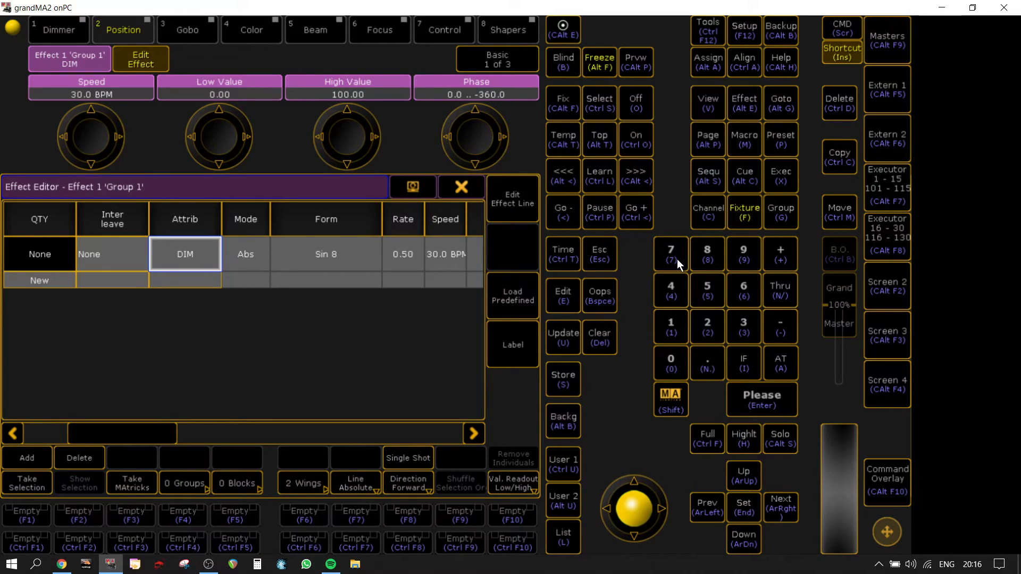
key(Escape)
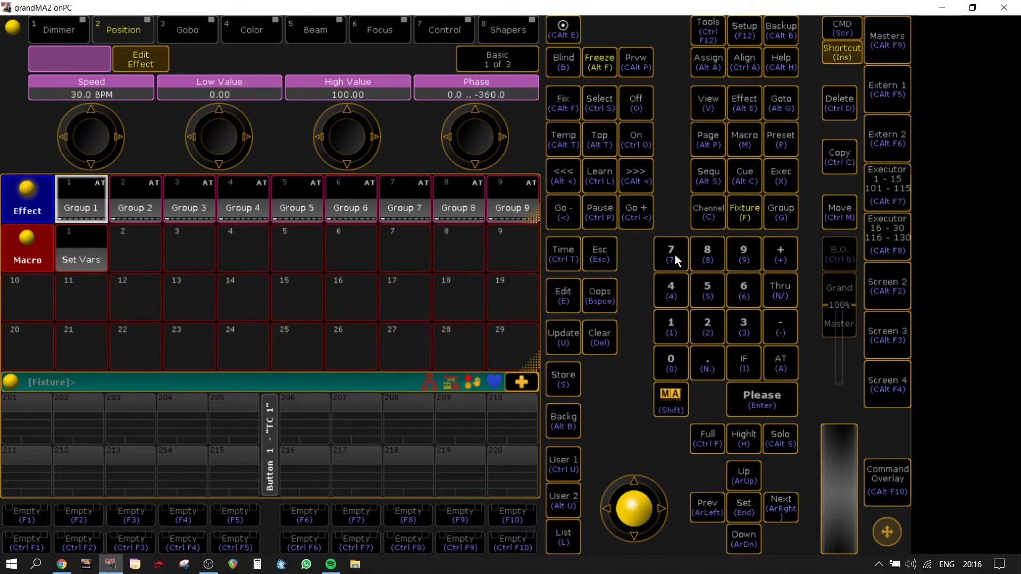
Store an empty sequence 106 beside Wings in the sequence pool and open it for editing
click(891, 283)
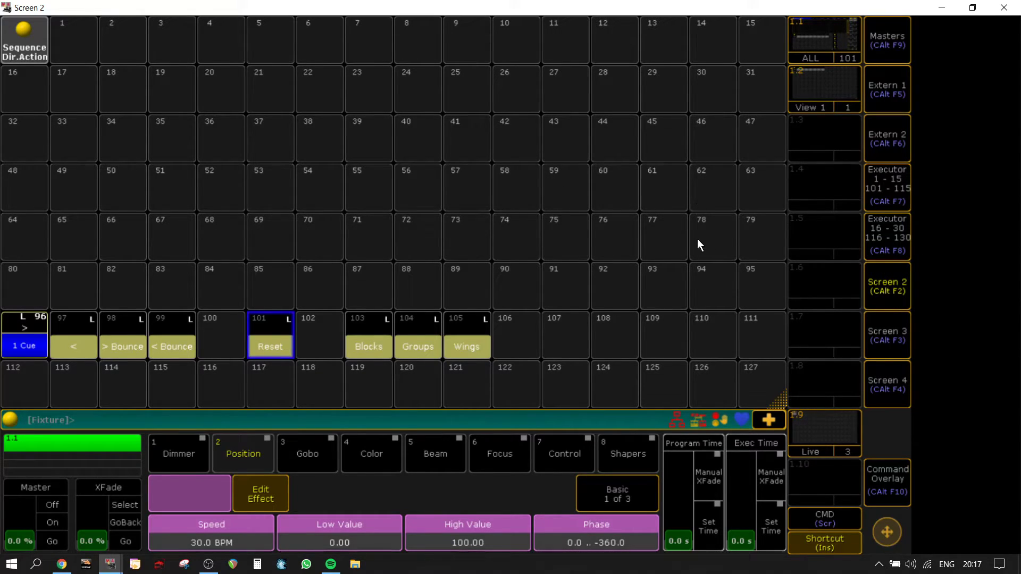
click(884, 284)
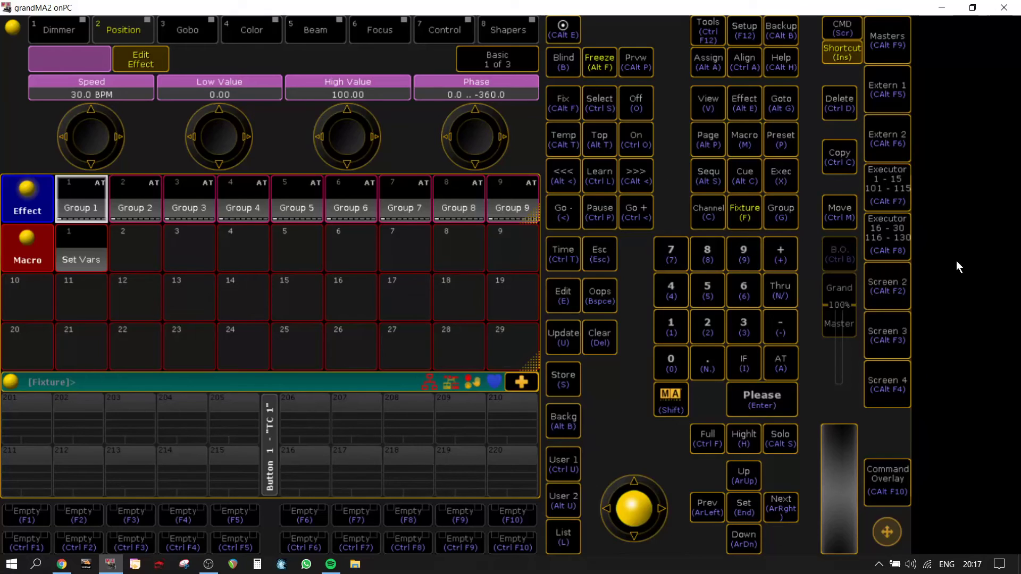
click(897, 297)
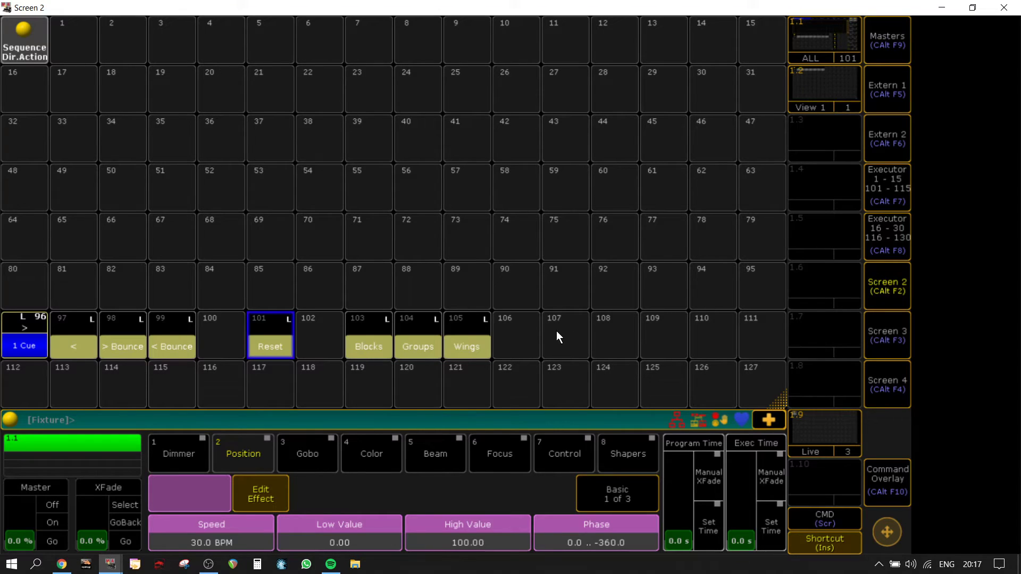
click(524, 336)
click(512, 341)
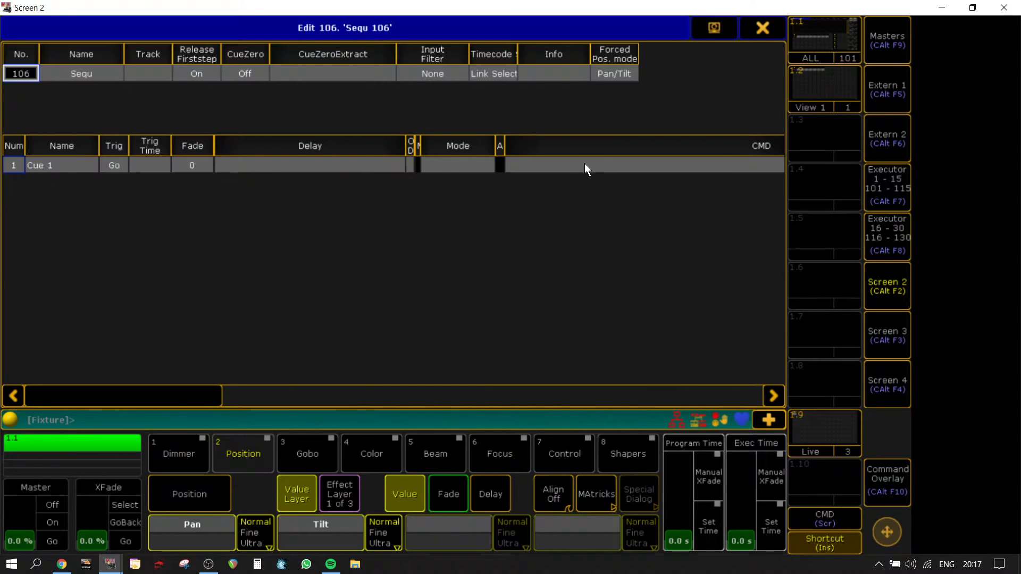
Enter "Assign Effect $dimfx/width=(Width)" as the CMD of cue 1 in sequence 106
double_click(548, 163)
text(Assign Effect $dimfx/dir=>)
key(ctrl+shift+Left)
text(wi)
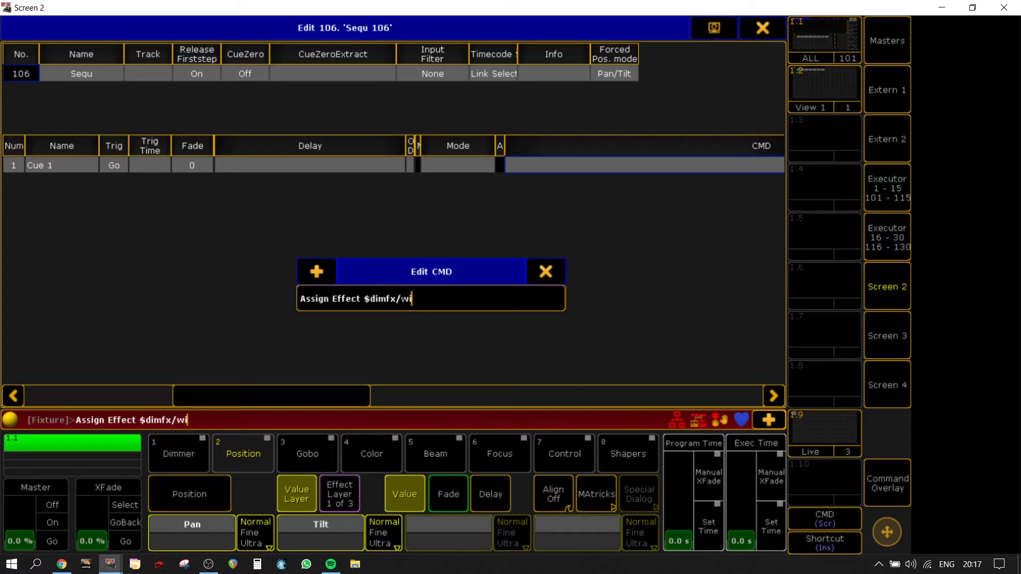
text(dth=)
text(())
text(Width)
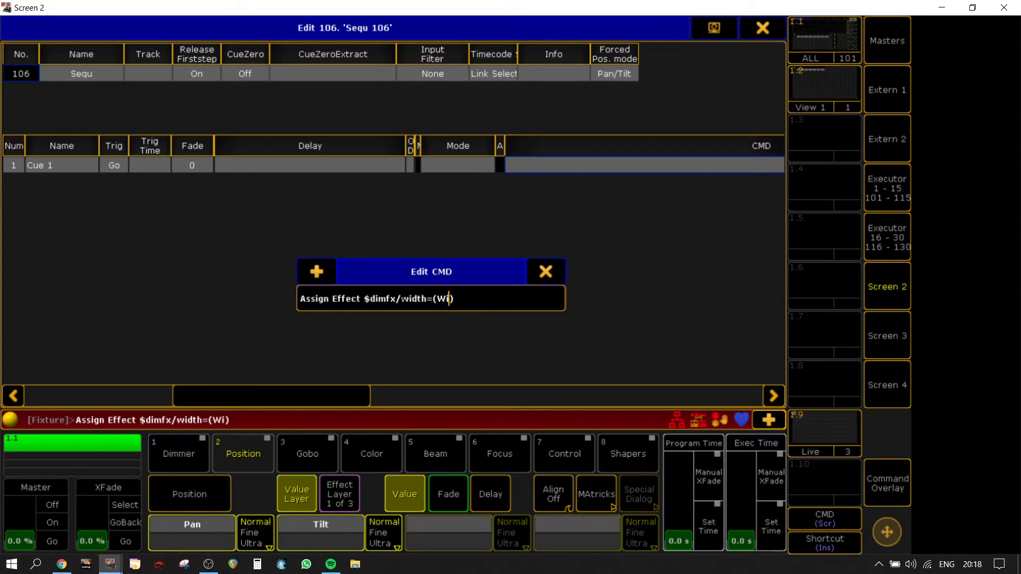
Complete cue 1's command in sequence 106 as Assign Effect $dimfx/width=(Width ?) and close the sequence editor
text( ?)
key(Return)
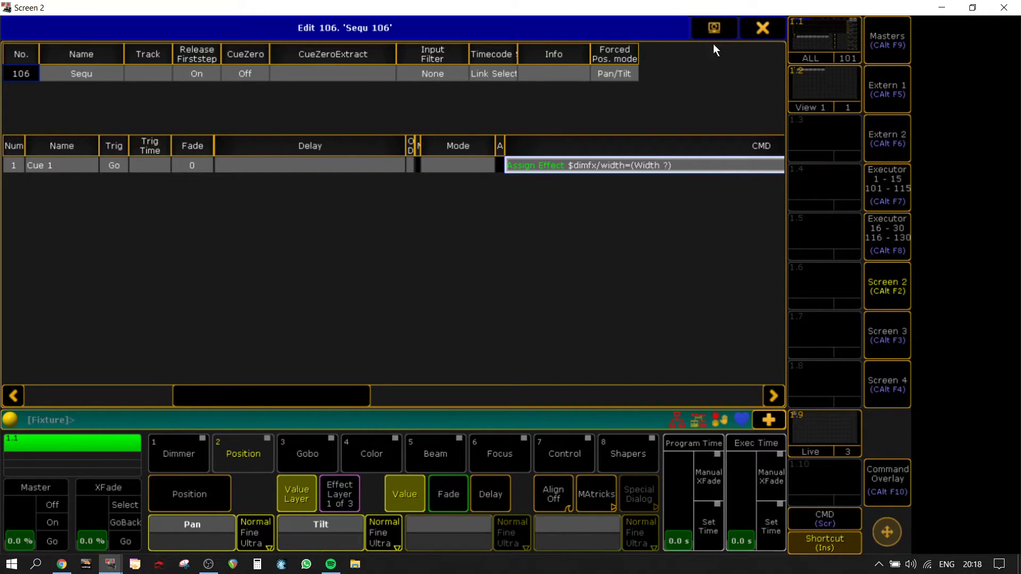
click(763, 28)
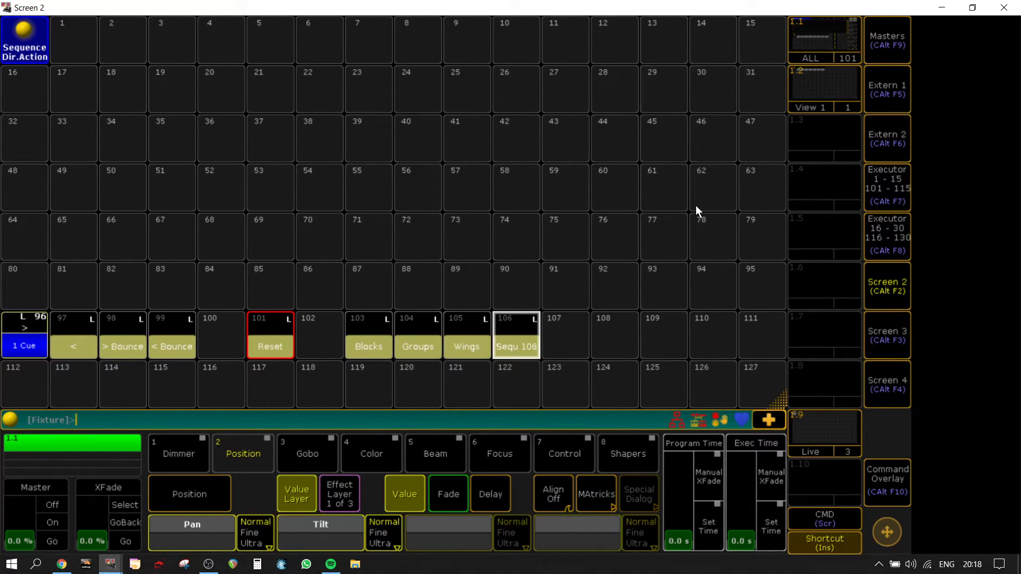
Label sequence 106 as Width
key(l)
click(523, 349)
text(Width)
key(Return)
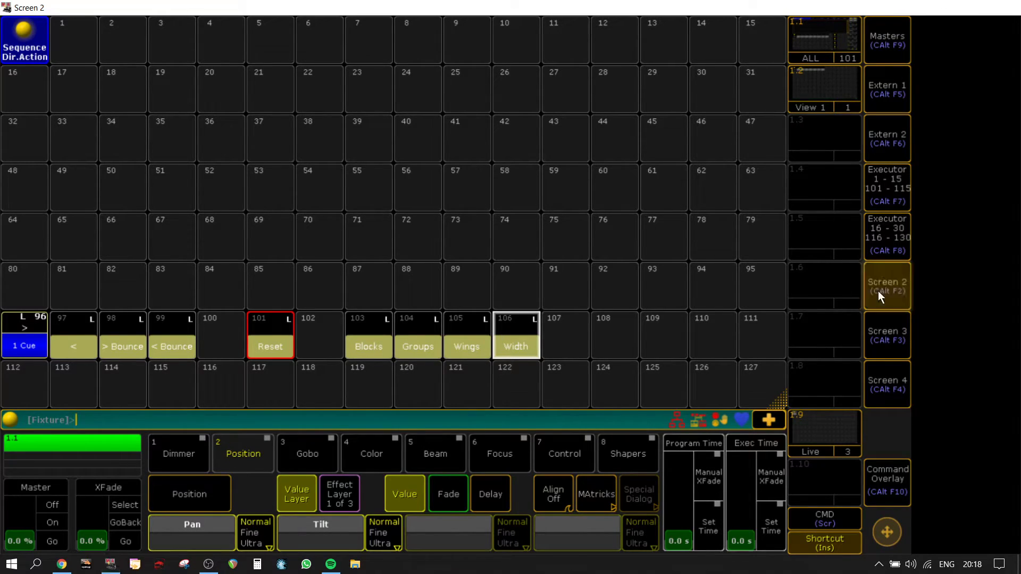
Open effect 1 'Group 1' for editing and set the rate of its DIM line to 1
click(897, 297)
click(105, 204)
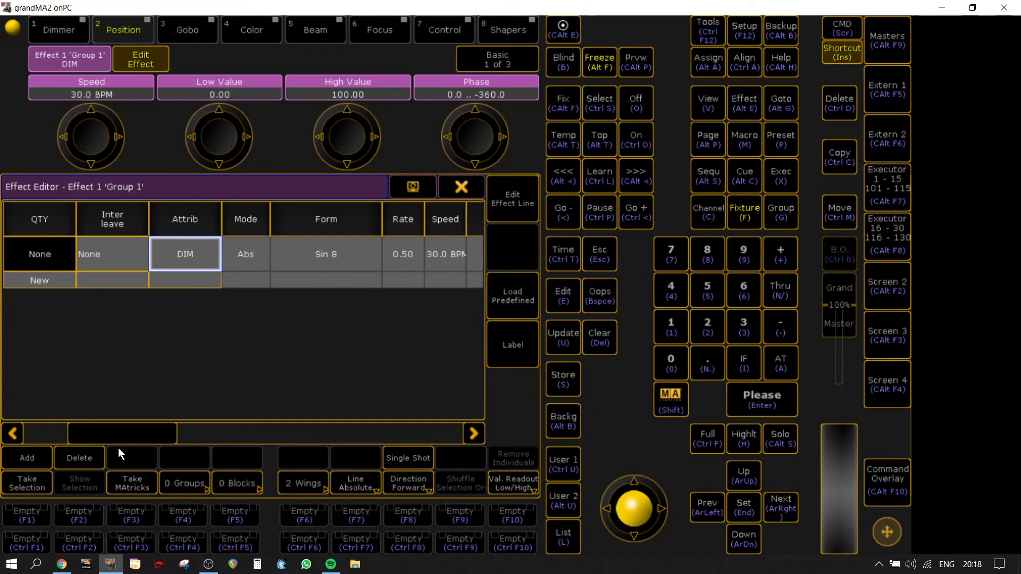
drag(123, 431, 165, 447)
click(246, 254)
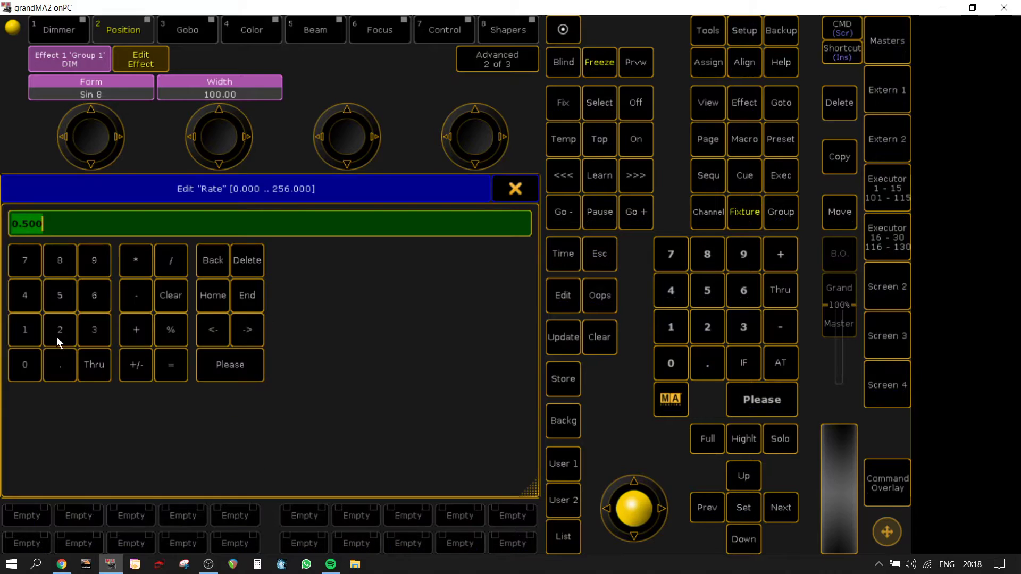
click(22, 328)
click(219, 357)
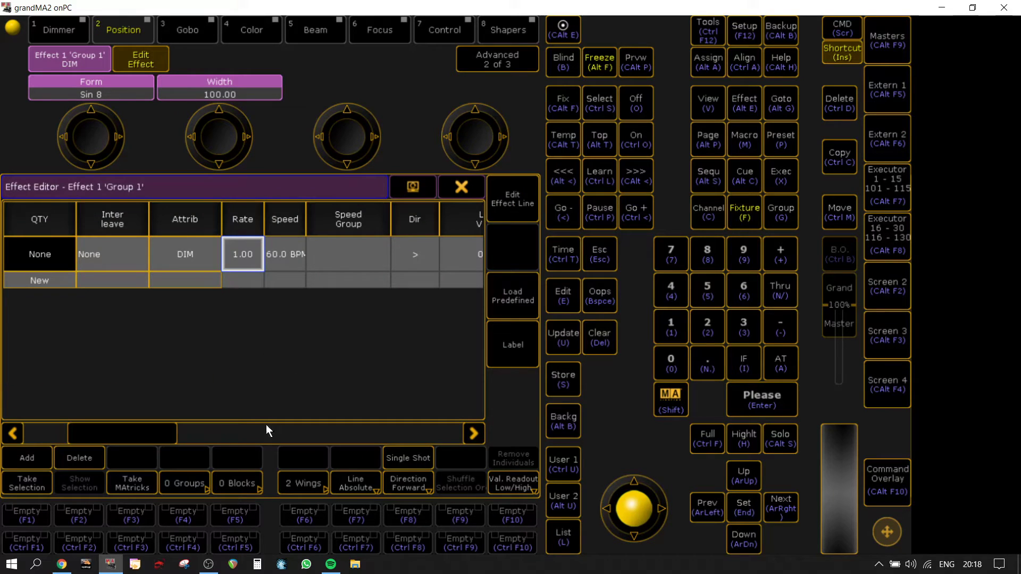
Open the DIM line of effect 1 in the line editor and change its form to Pwm 4
drag(125, 435, 235, 432)
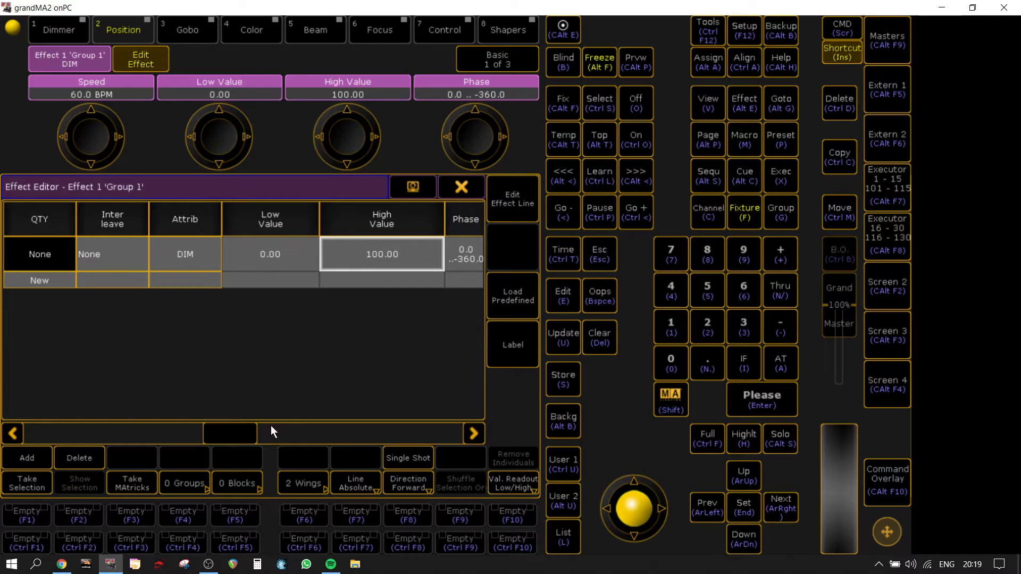
drag(245, 427, 331, 429)
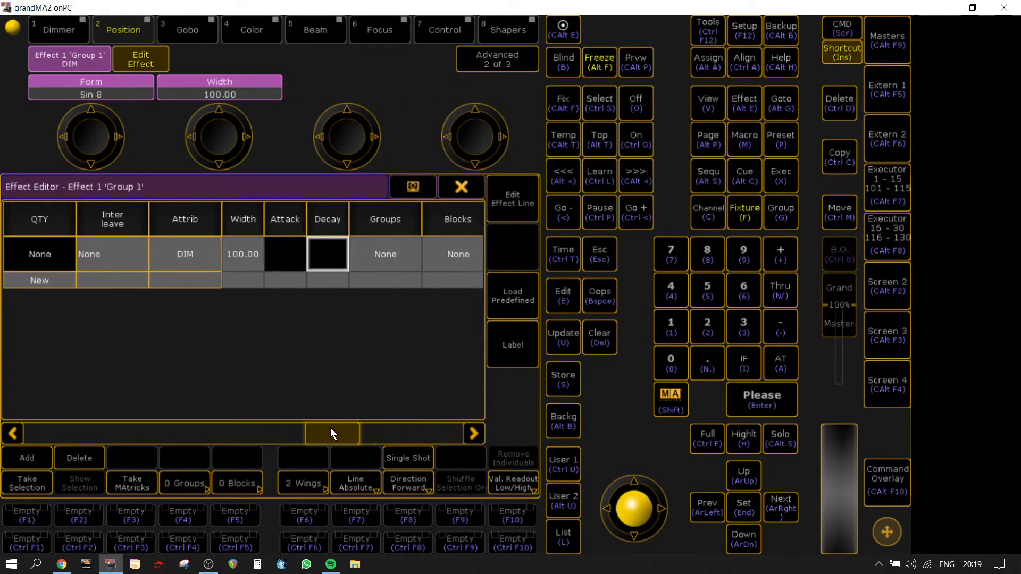
double_click(285, 254)
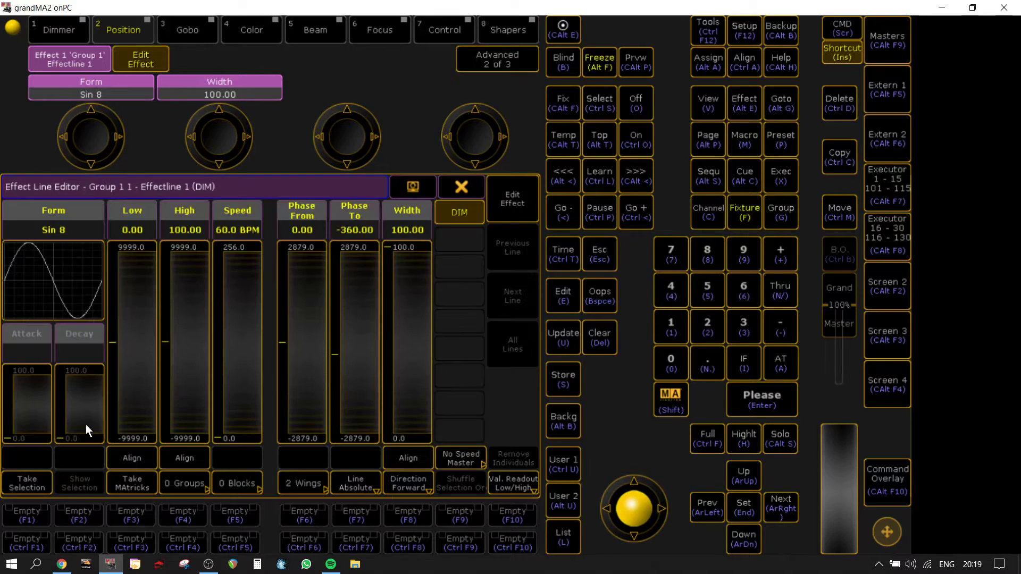
click(56, 231)
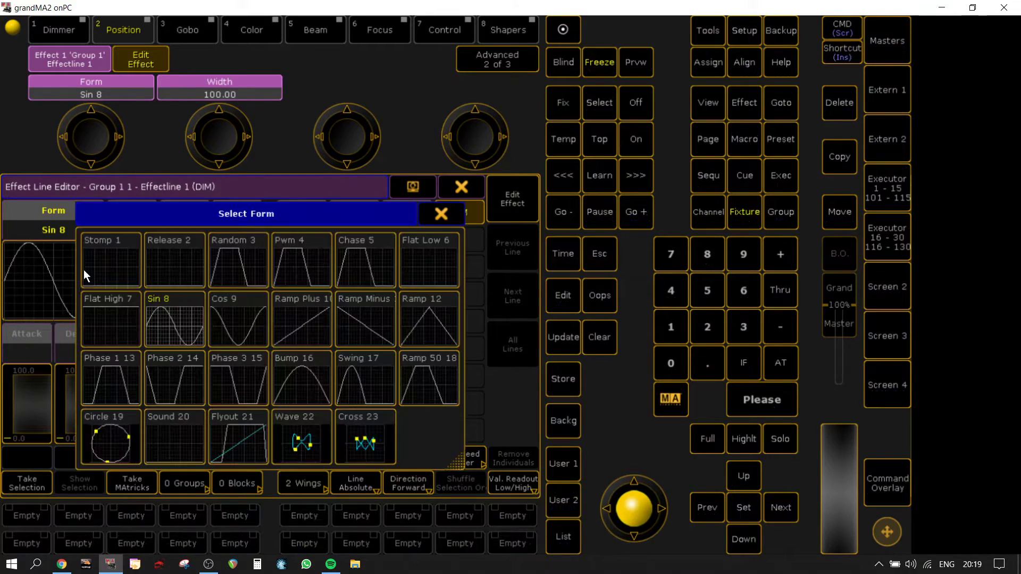
click(304, 269)
key(Insert)
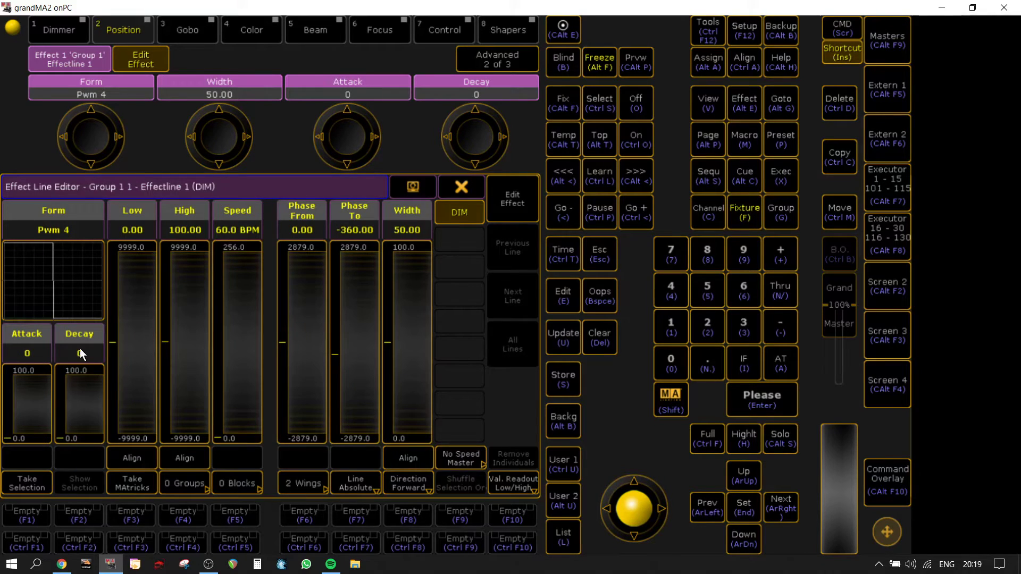
click(33, 355)
click(513, 186)
click(22, 354)
click(454, 287)
click(35, 353)
click(420, 257)
Close the effect editors and select all the fixtures in the layout of the Pointe view
click(462, 187)
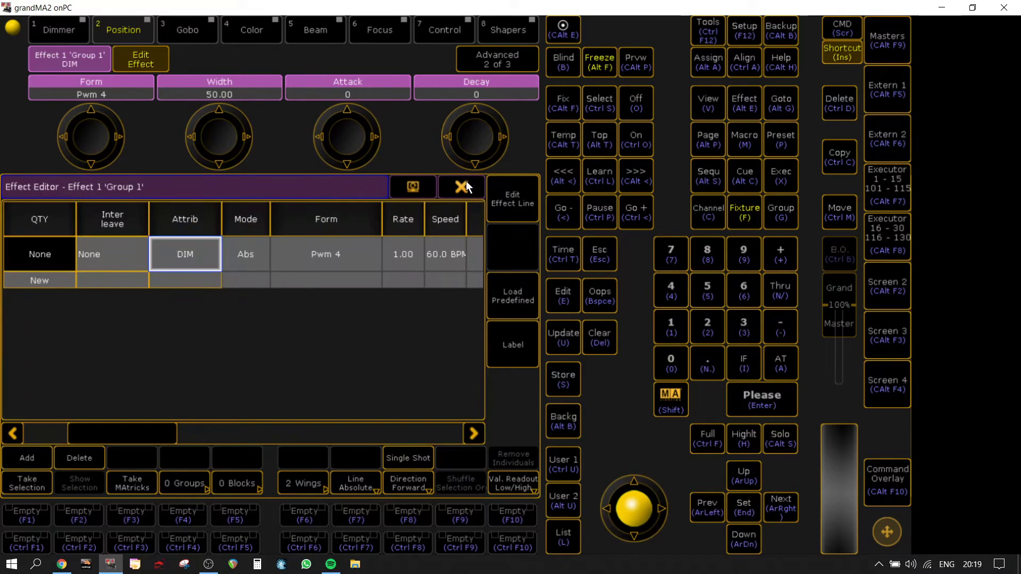
click(466, 184)
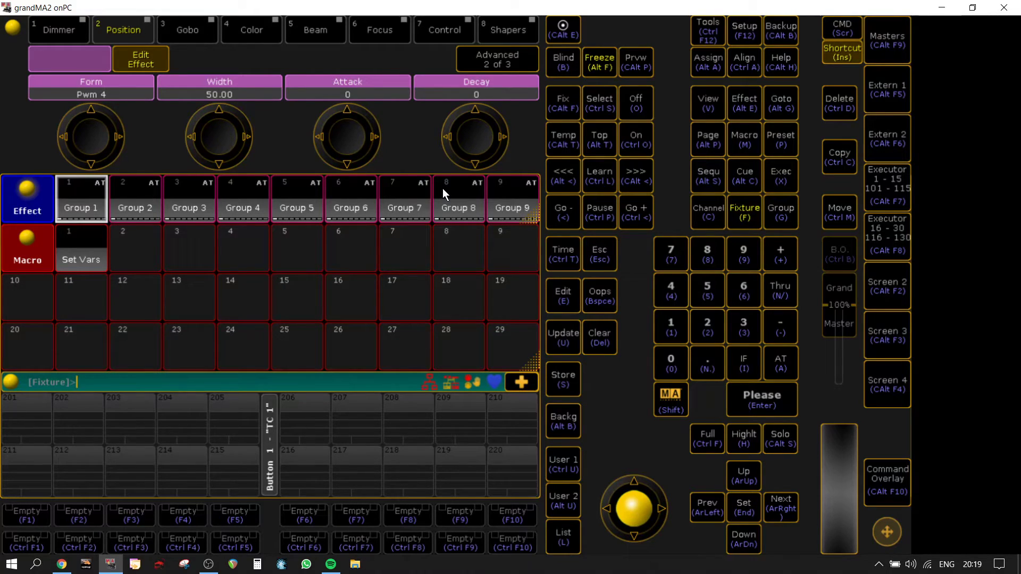
click(896, 286)
click(835, 33)
click(705, 153)
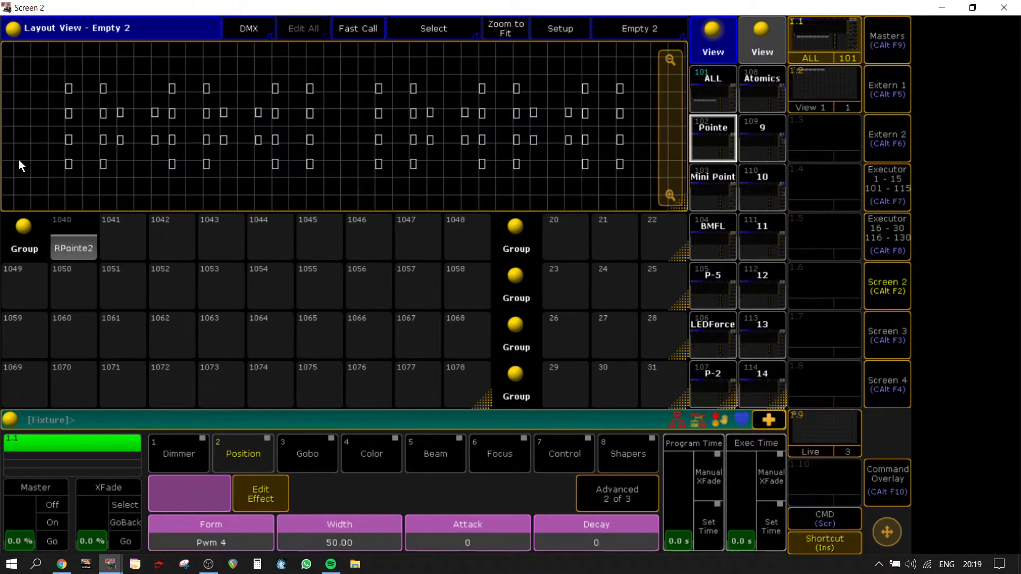
drag(22, 144, 647, 188)
Assign the selected layout fixtures to effect 1 'Group 1' with Take Selection and close its editor
click(886, 300)
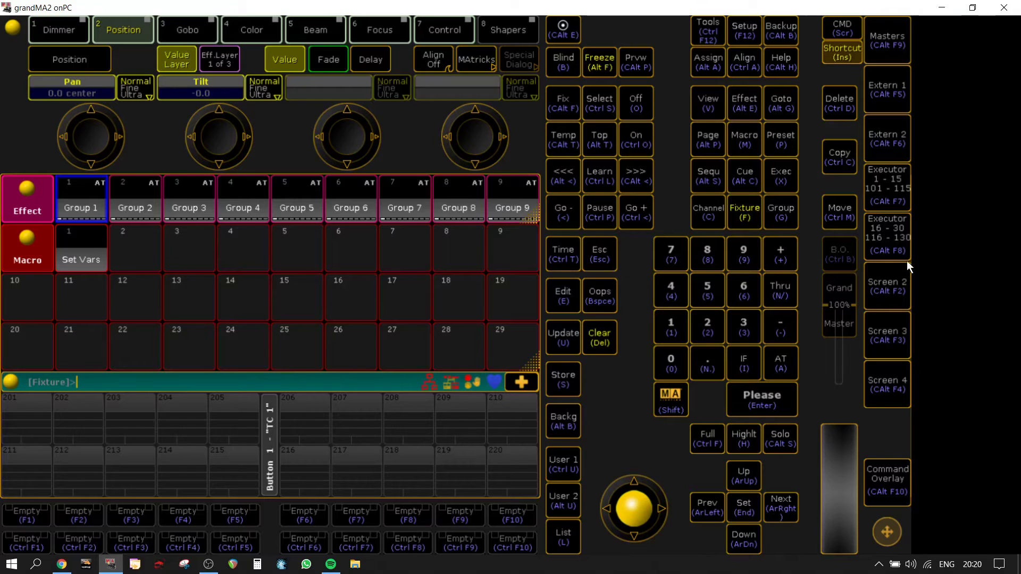
click(96, 207)
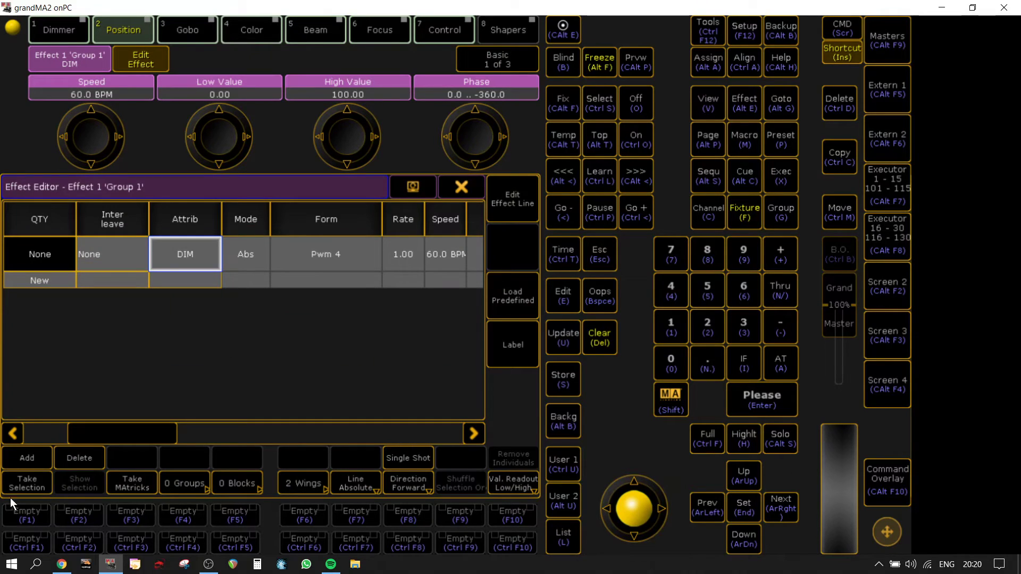
click(36, 480)
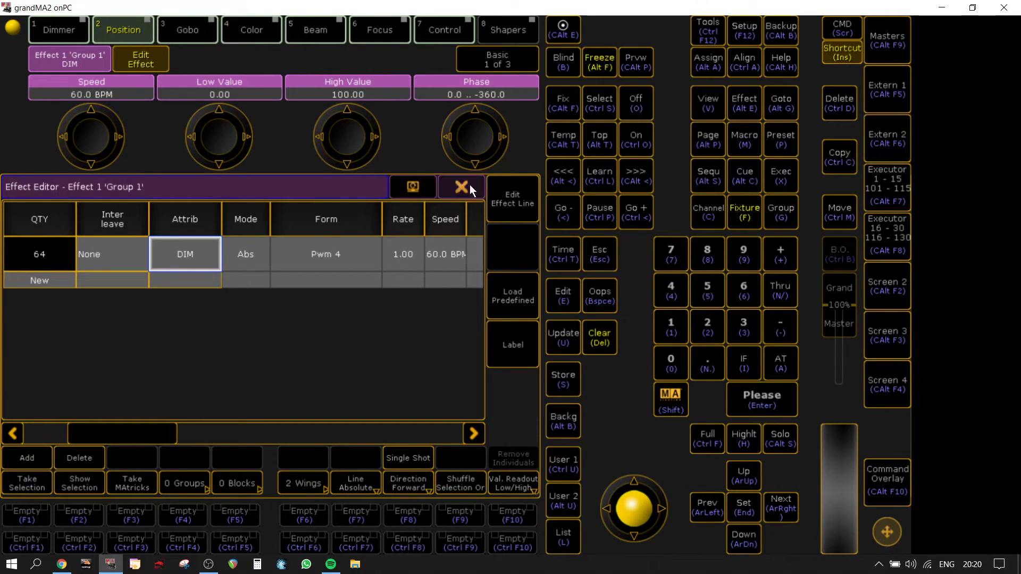
click(461, 187)
Reselect both halves of the layout fixtures and check their order using MAtricks with Wing 2 and Single X
click(885, 291)
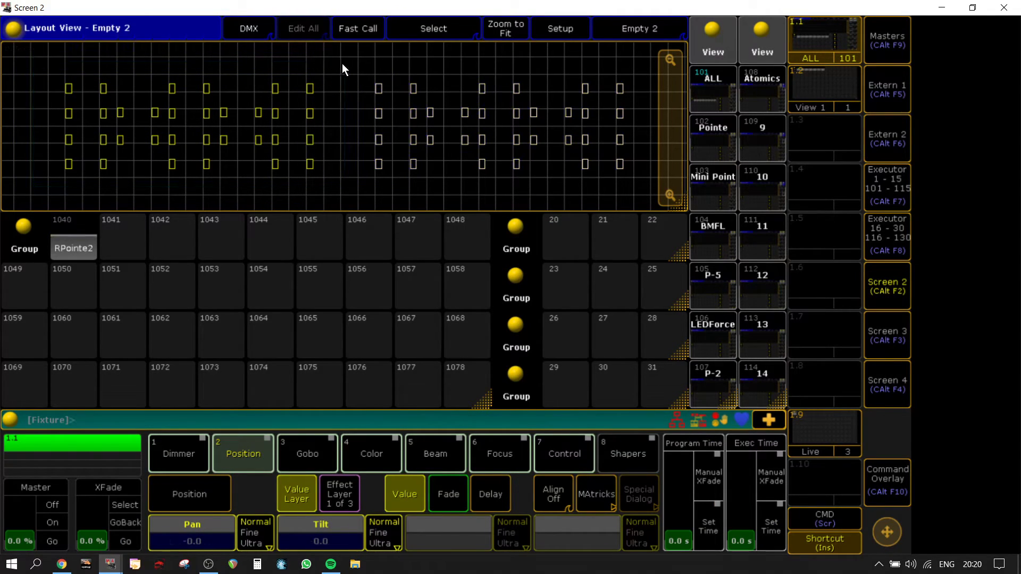
click(712, 174)
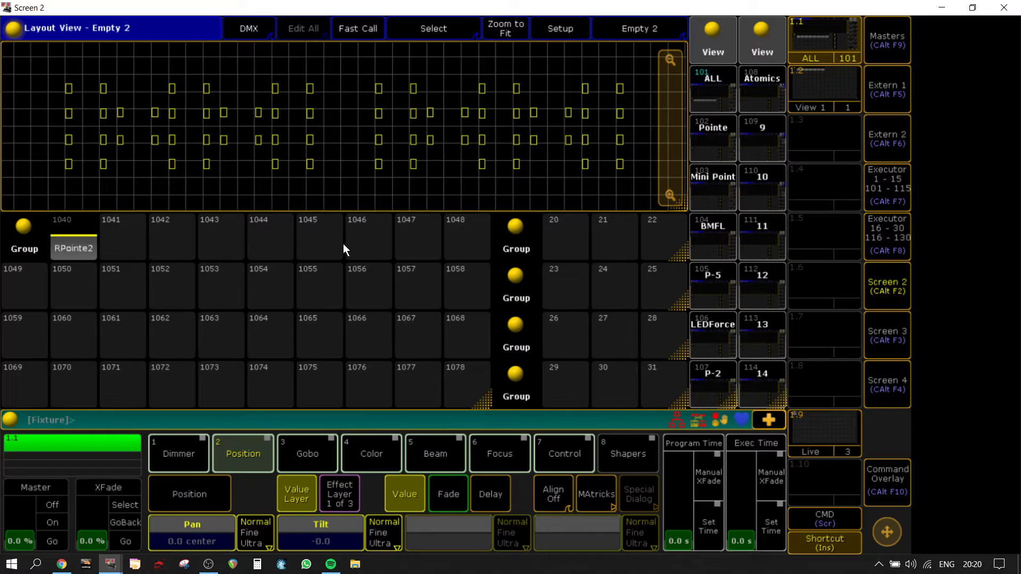
click(588, 498)
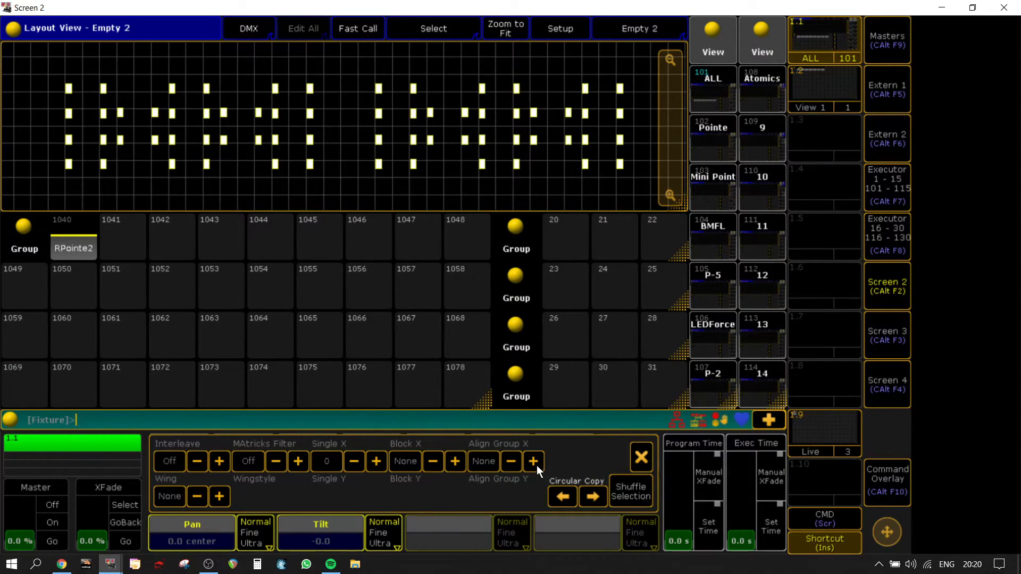
click(220, 495)
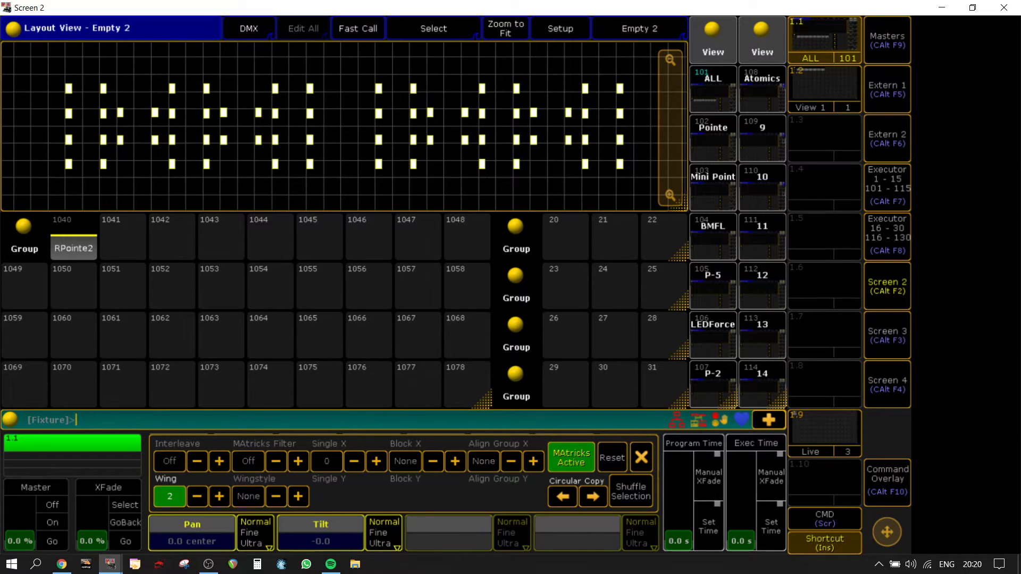
click(326, 462)
scroll(326, 462, up, 16)
scroll(326, 460, down, 20)
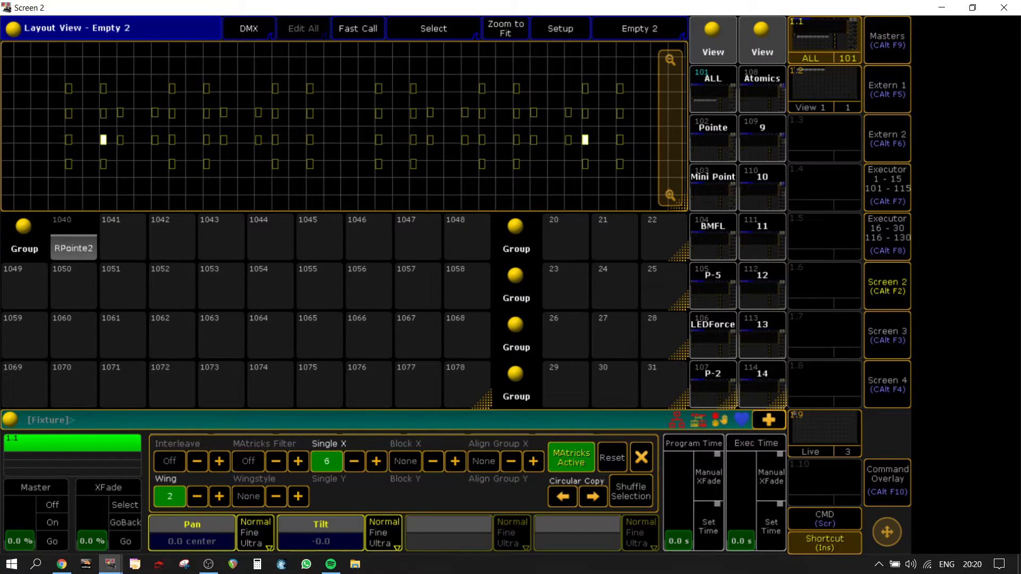
click(642, 457)
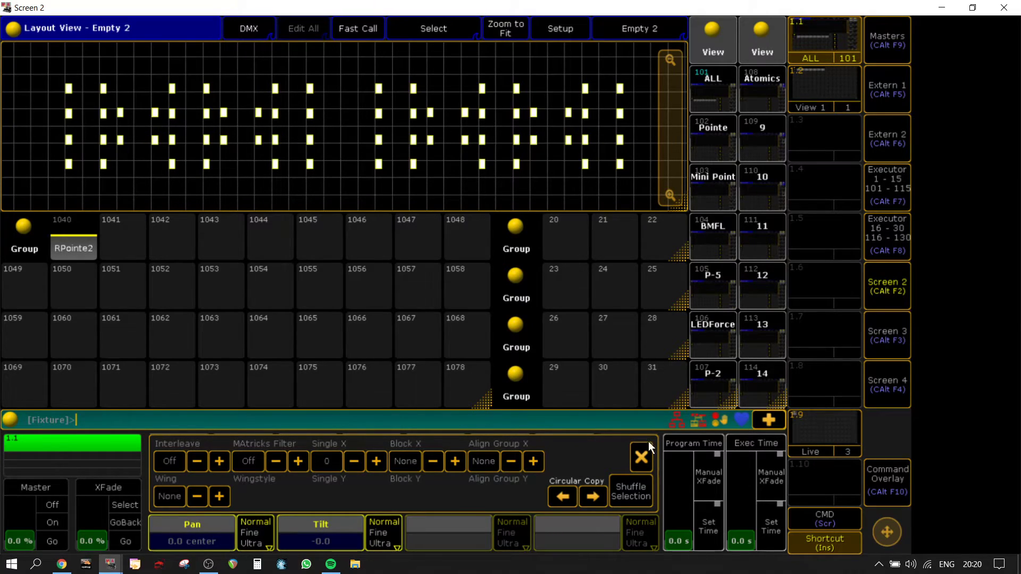
Reopen effect 1 and take the reordered fixture selection into its DIM line
click(880, 285)
click(89, 194)
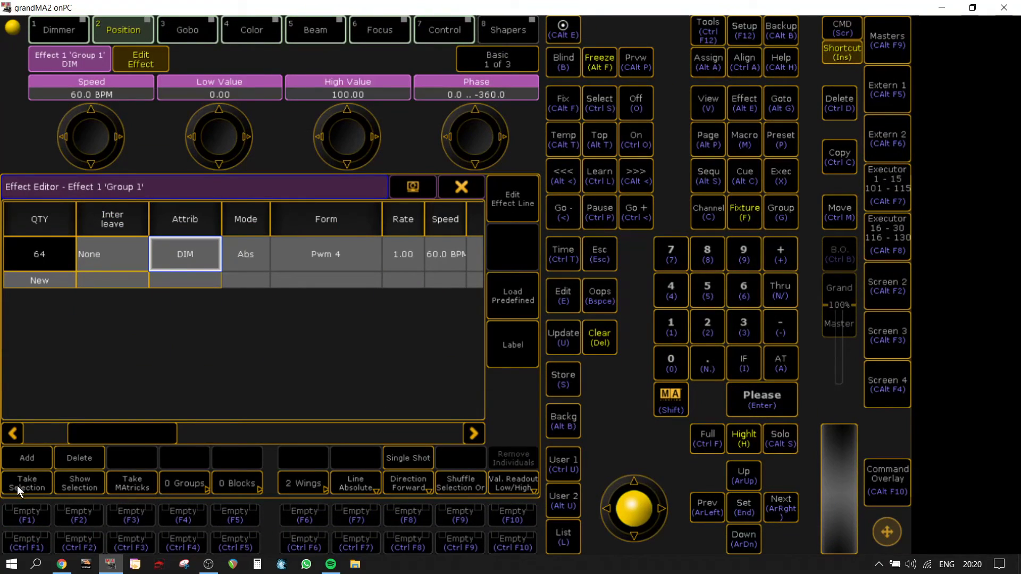
click(462, 188)
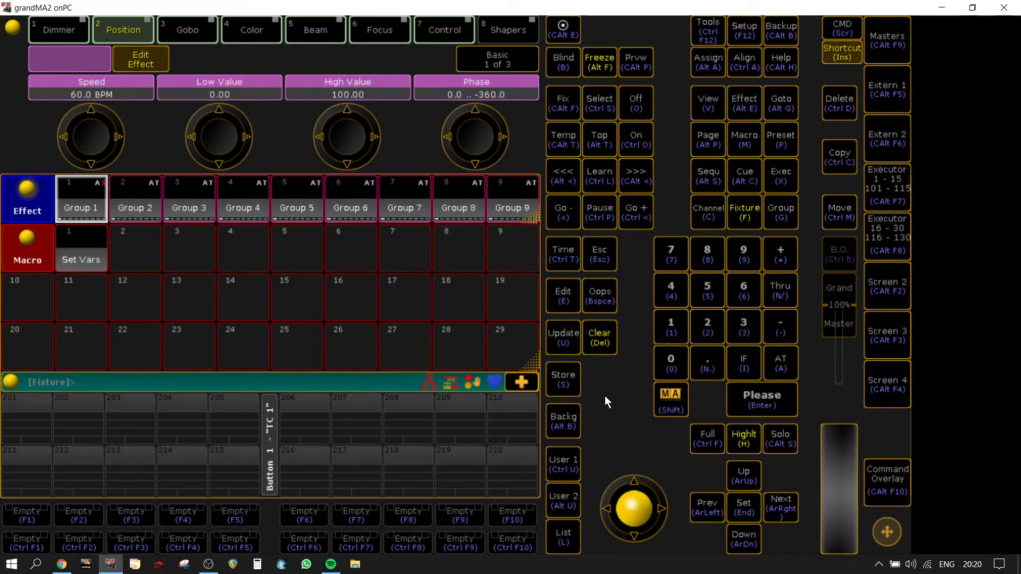
Clear the fixture selection and call effect 1 'Group 1' into the programmer for its own fixtures
click(602, 343)
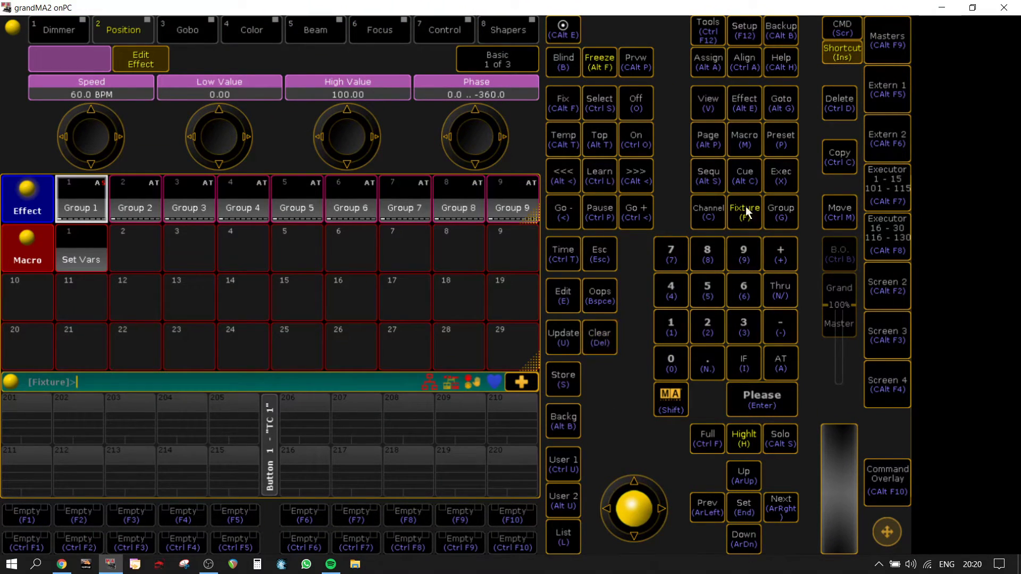
click(80, 207)
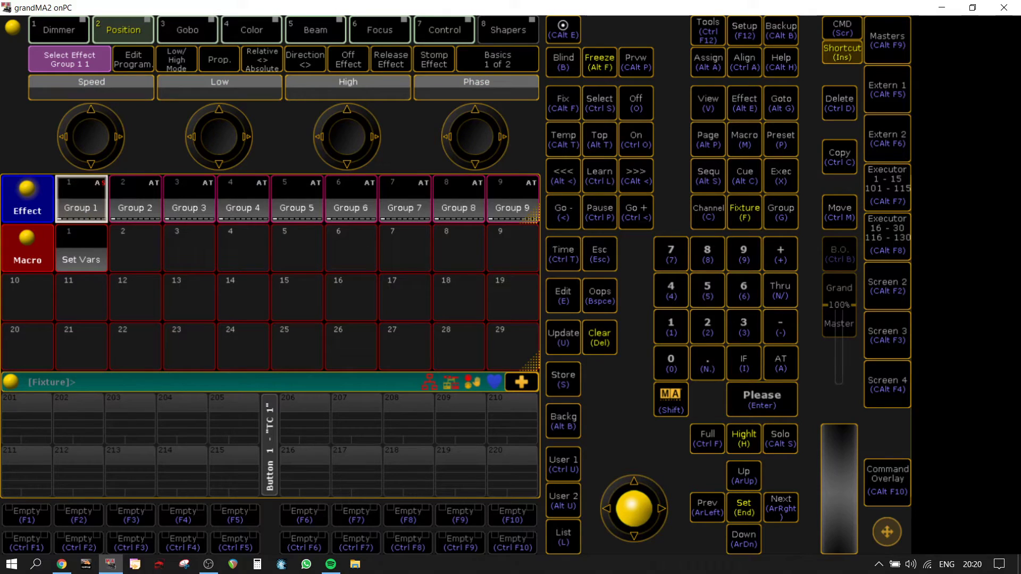
click(886, 191)
click(35, 54)
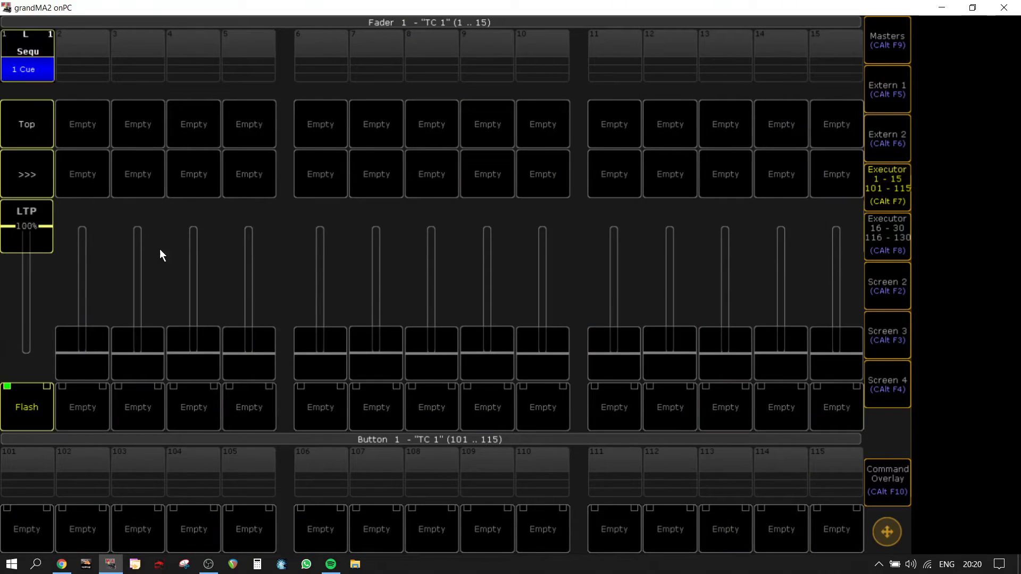
click(898, 189)
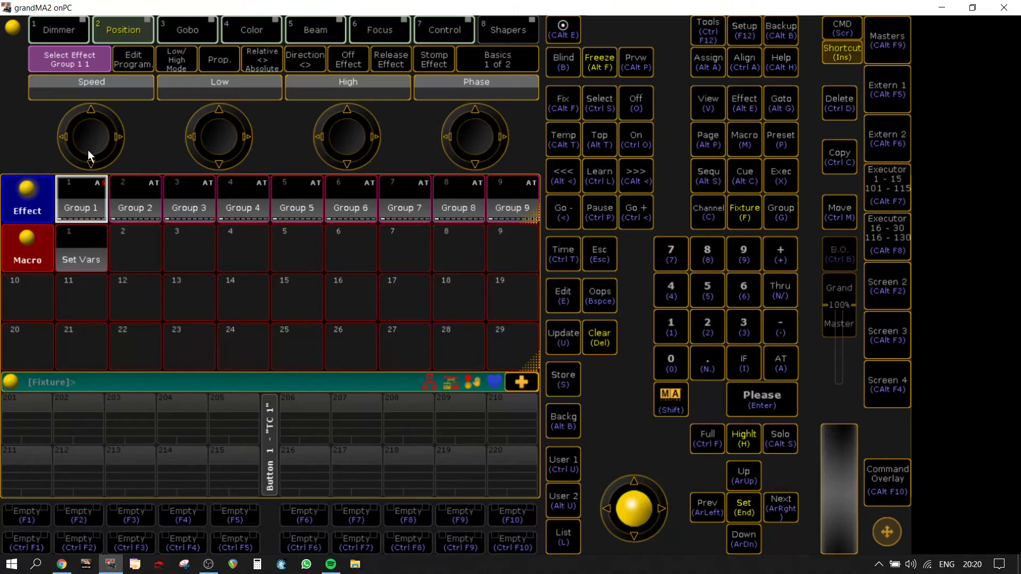
click(77, 186)
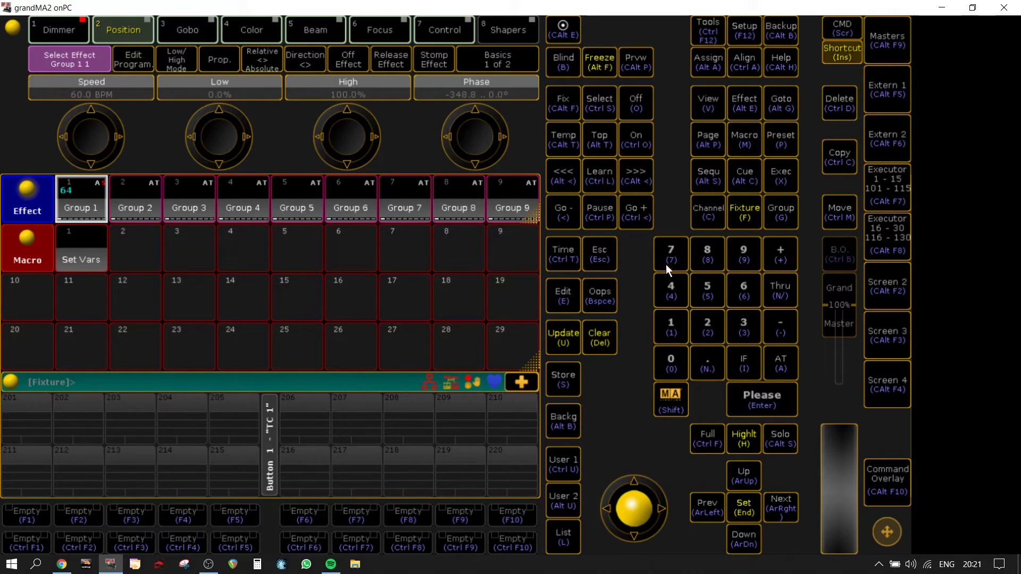
Store the active effect as cues 2 thru 6 on executor 1 and clear the programmer
click(571, 372)
click(743, 172)
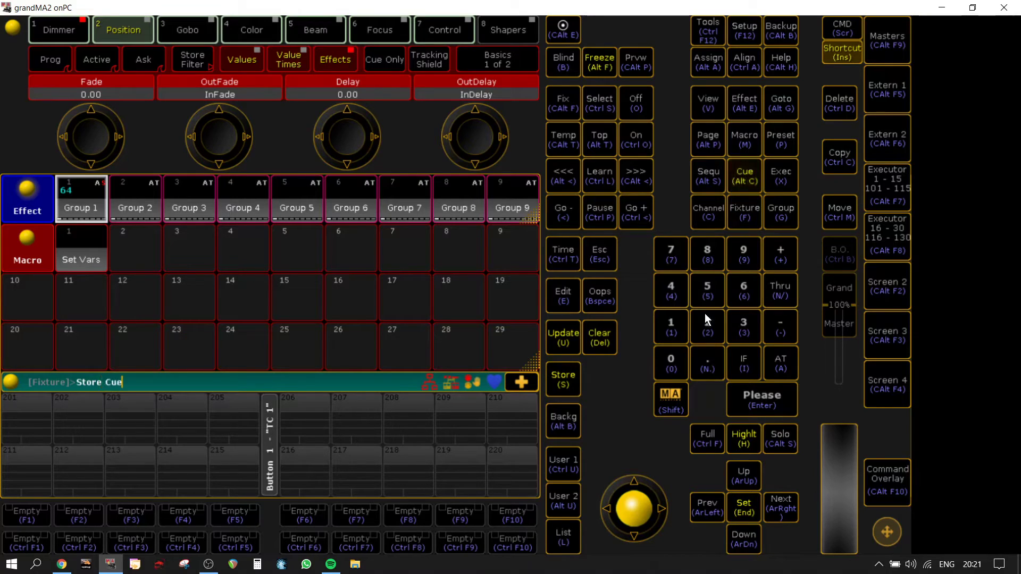
click(708, 332)
click(778, 293)
click(746, 290)
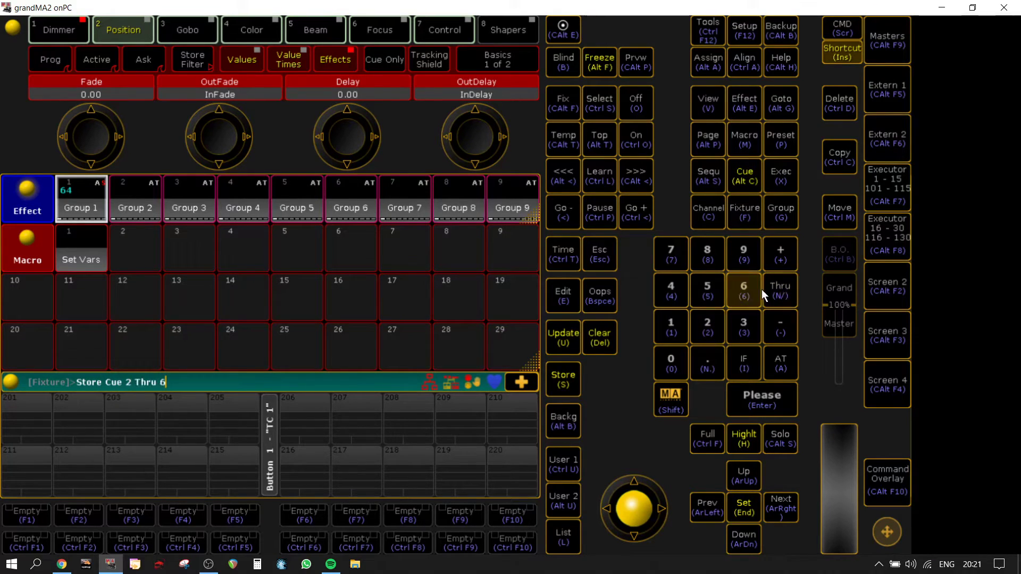
click(893, 197)
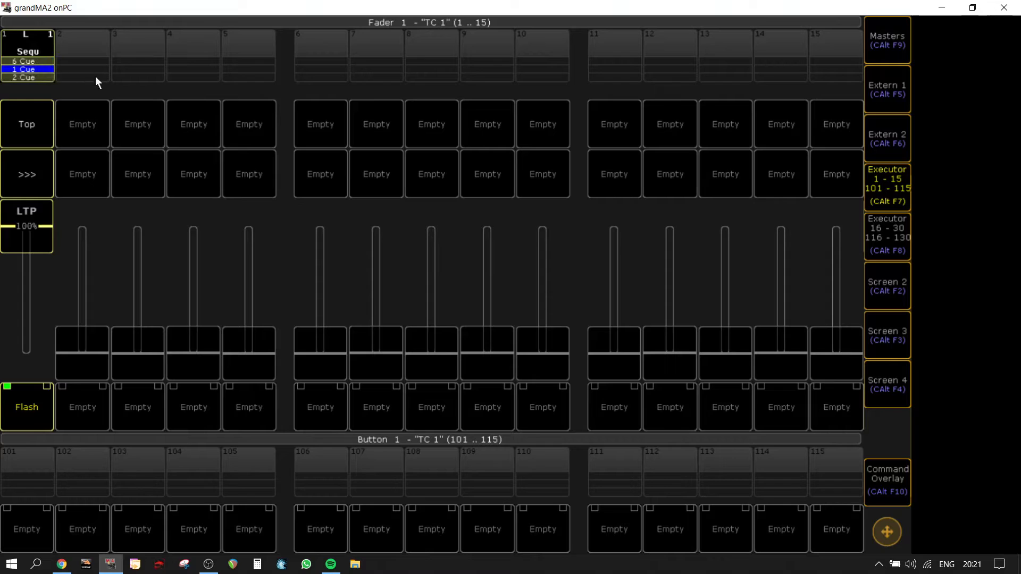
click(886, 187)
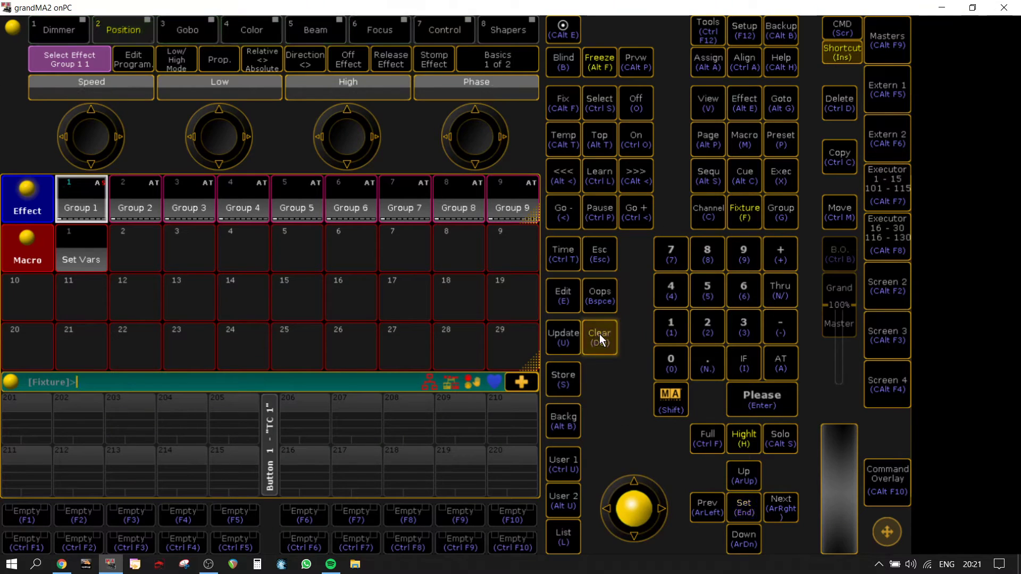
click(887, 188)
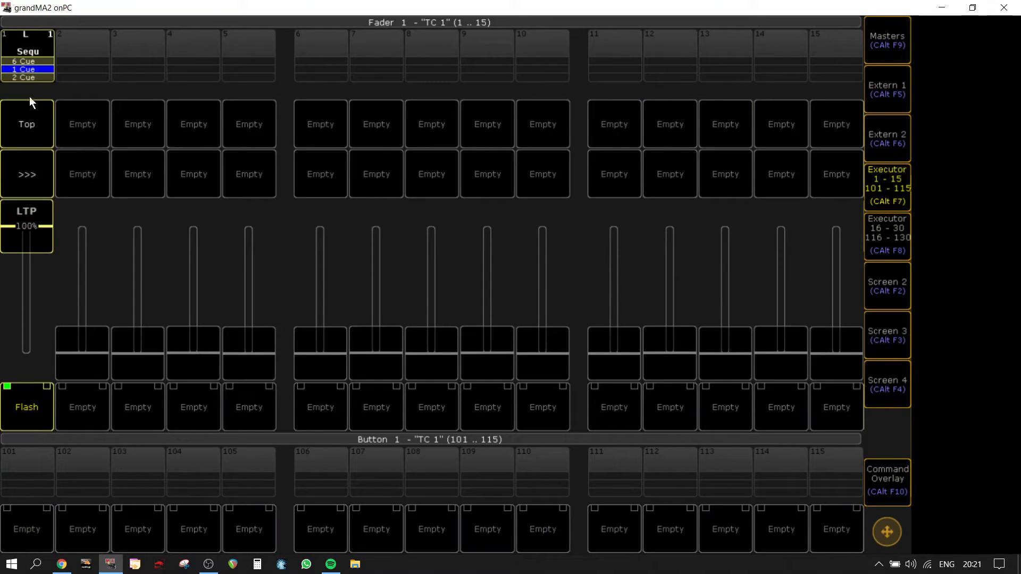
Assign the Flash and >>> functions to executor 1's keys and close its assignment settings
click(24, 110)
click(27, 384)
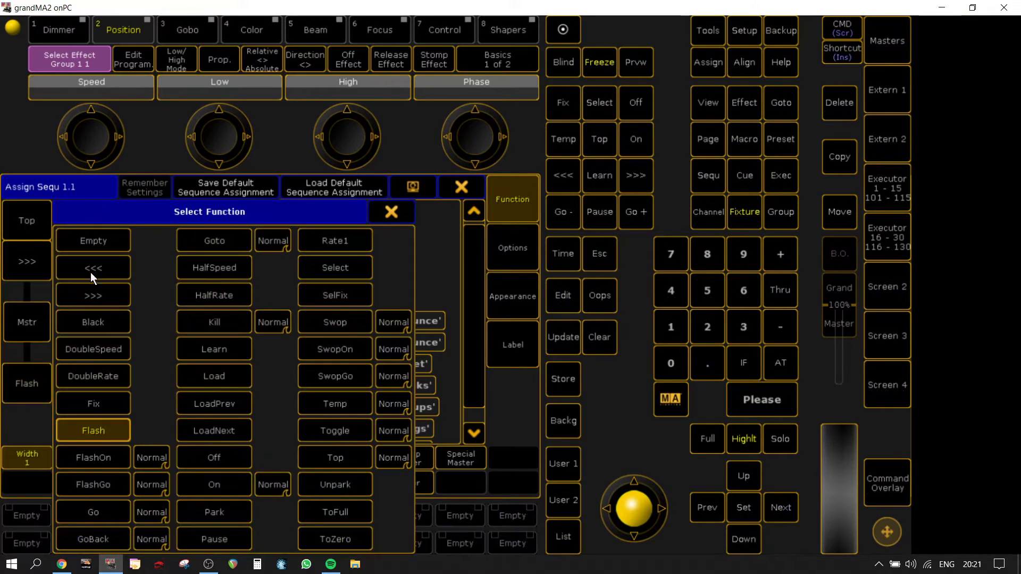
click(96, 431)
click(24, 266)
click(87, 295)
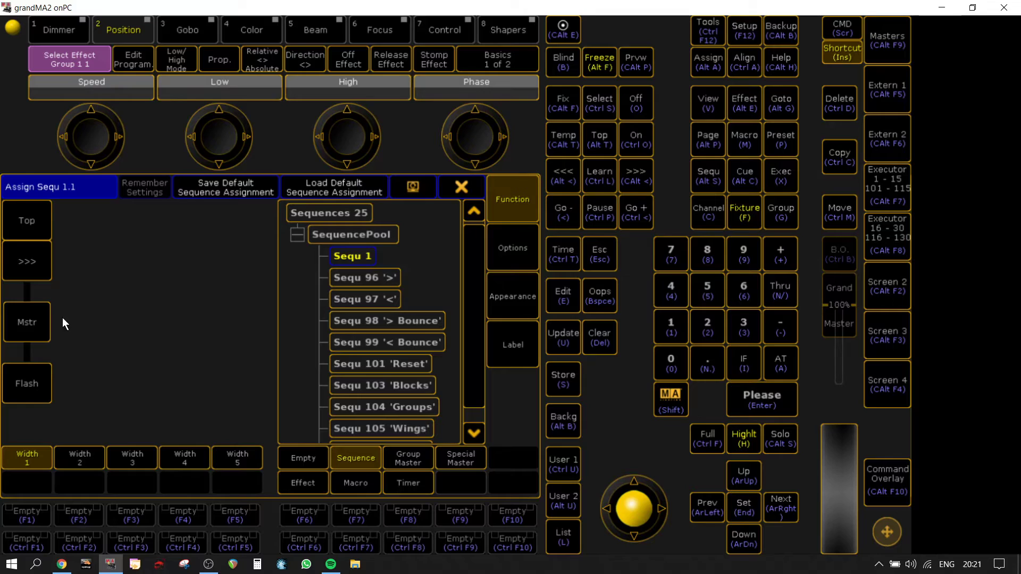
click(469, 184)
click(12, 170)
Open the cue list of executor 1 and rename cue 1 as Full and cue 2 as Sin
click(887, 186)
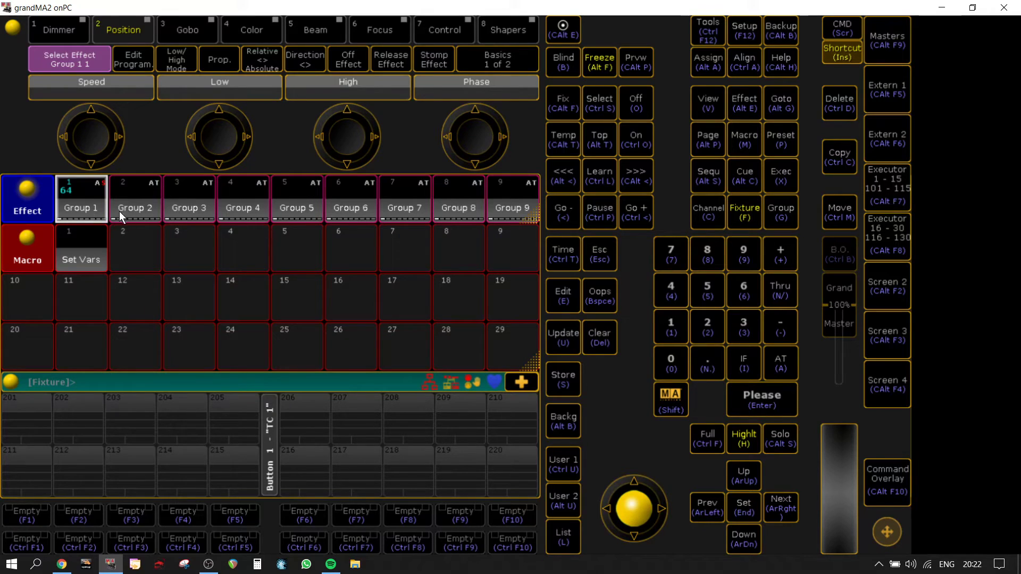
click(900, 200)
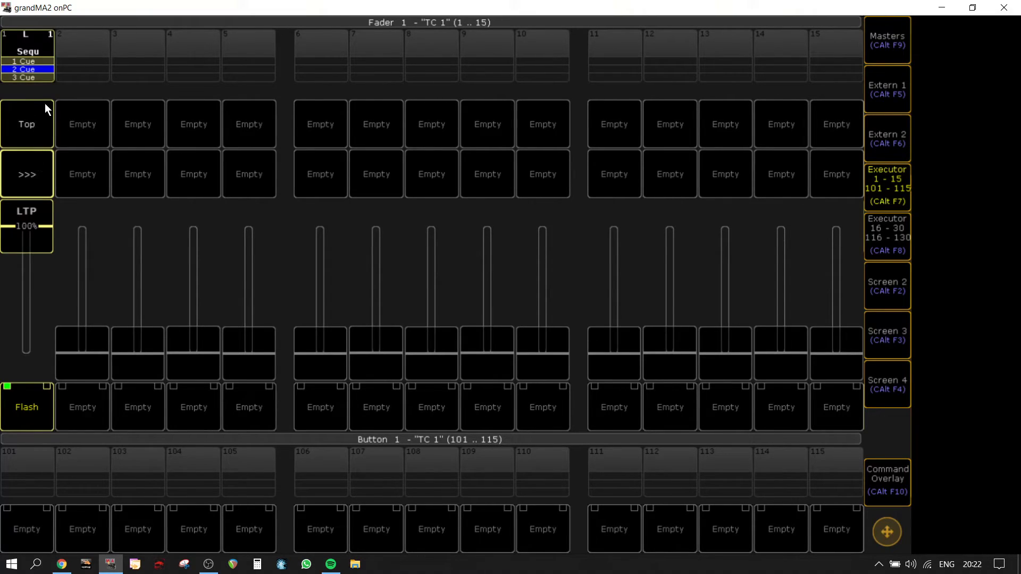
click(27, 72)
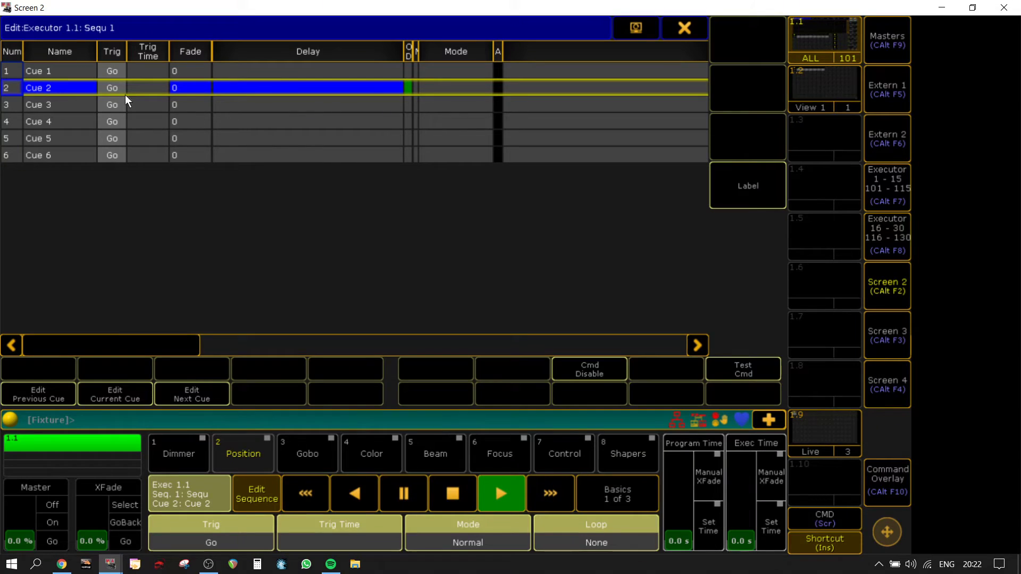
double_click(52, 73)
text(Full)
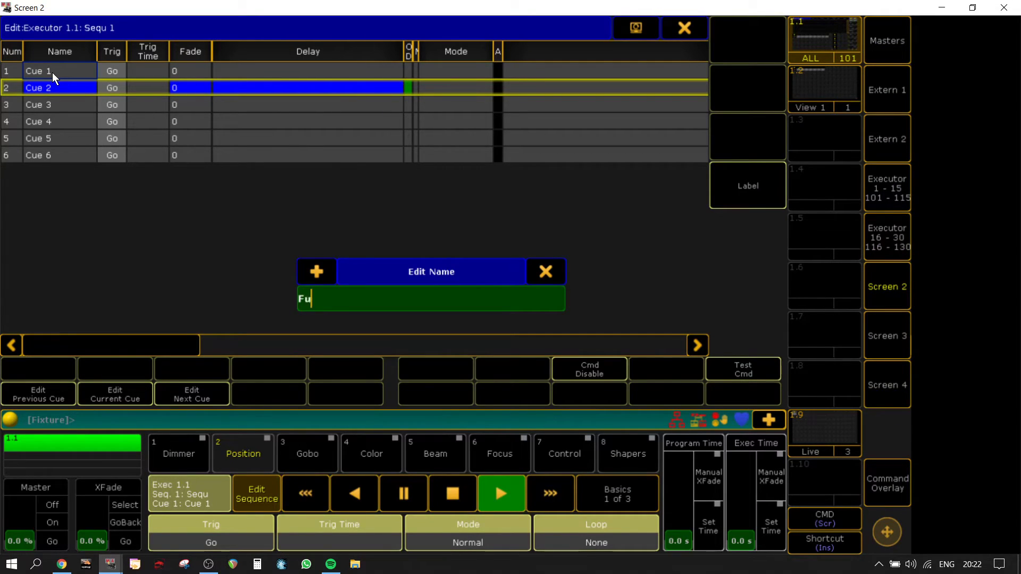
key(Return)
double_click(41, 87)
text(Sin)
key(Return)
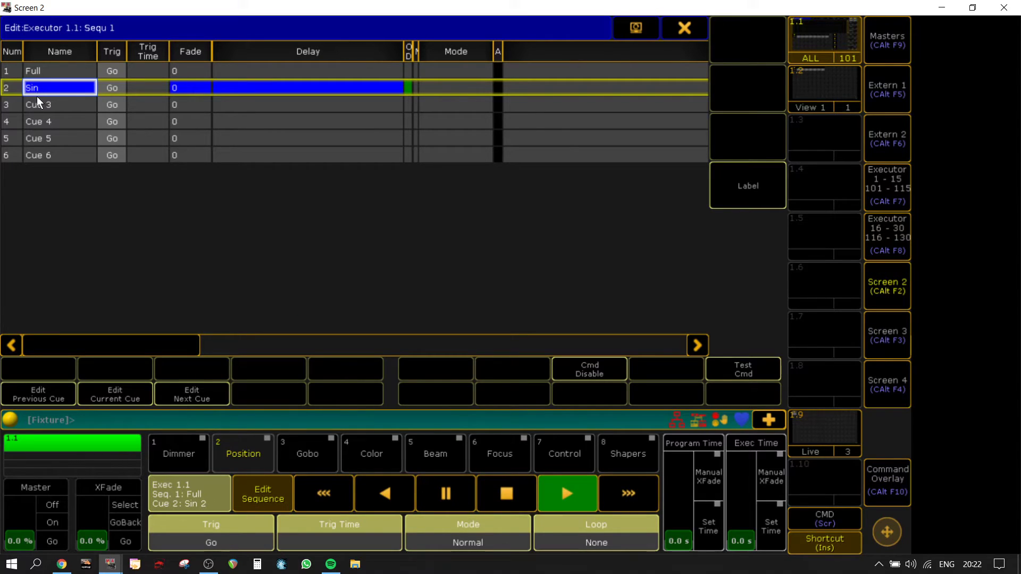
Rename cue 3 as 'Ramp up' and cue 4 as 'PWM'
double_click(31, 104)
text(Ramp )
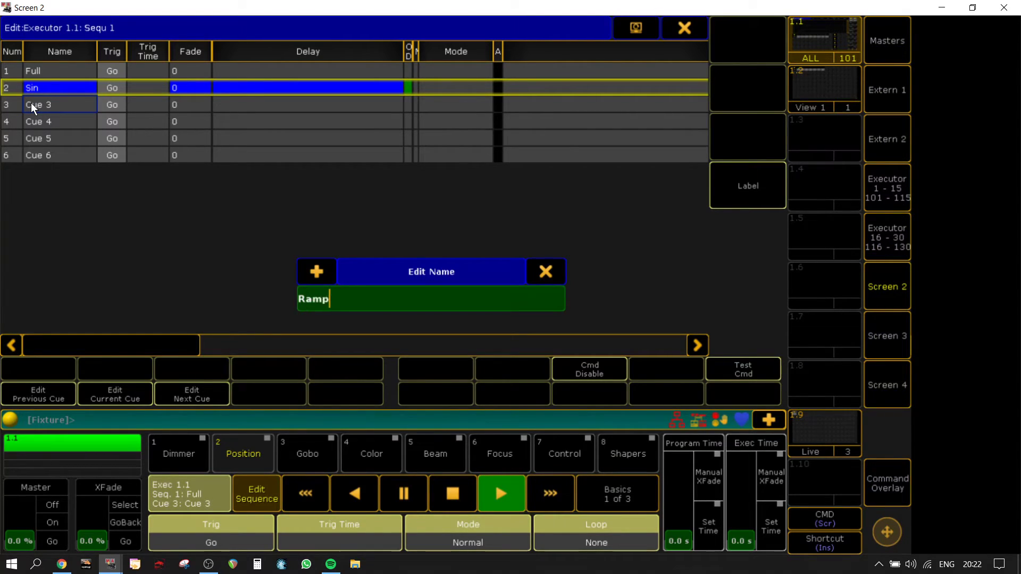
text(up)
key(Return)
double_click(53, 120)
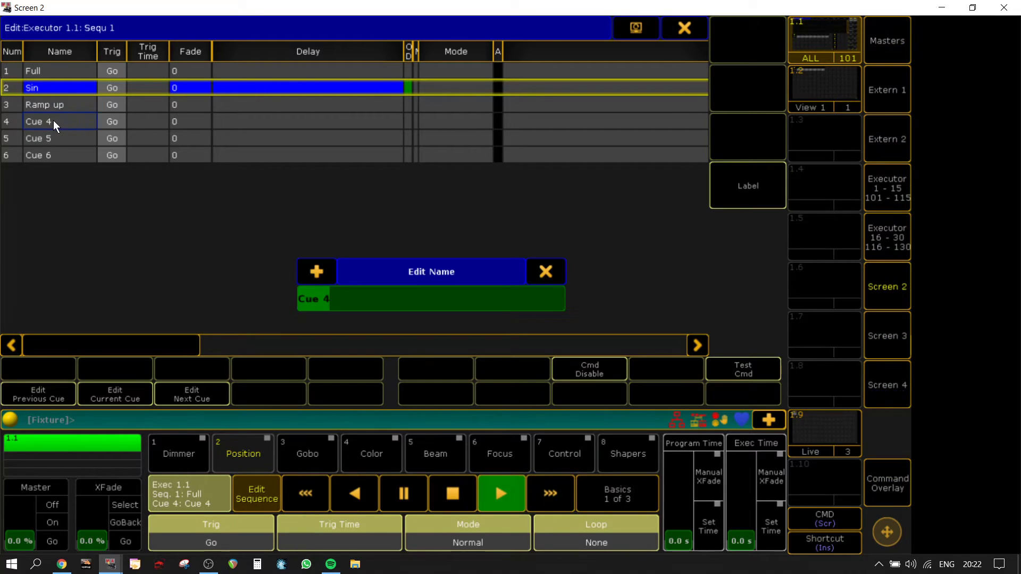
text(PWM)
key(Return)
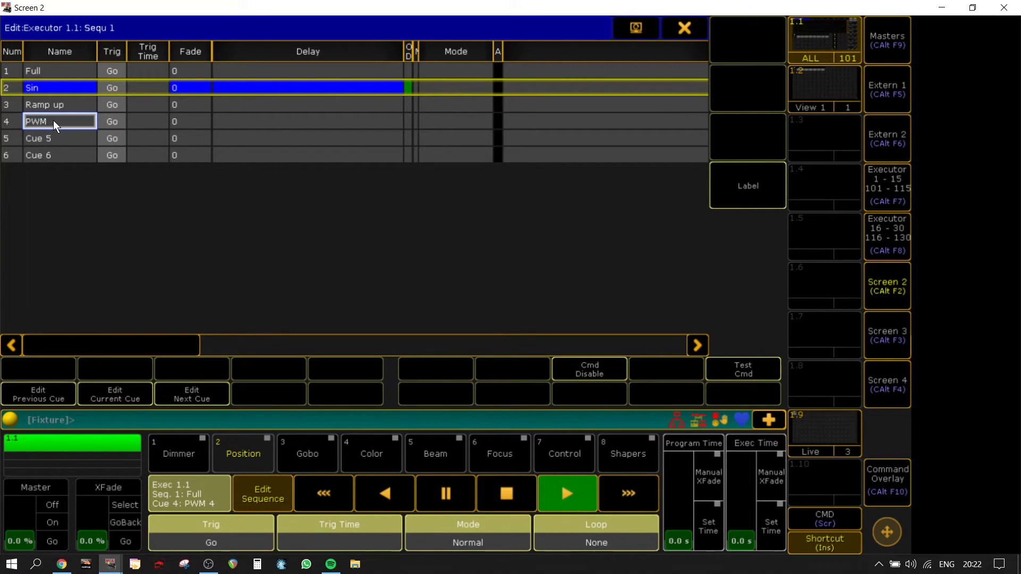
Rename cue 5 as Chase and cue 6 as Flicker, and close the cue list
double_click(45, 137)
text(C)
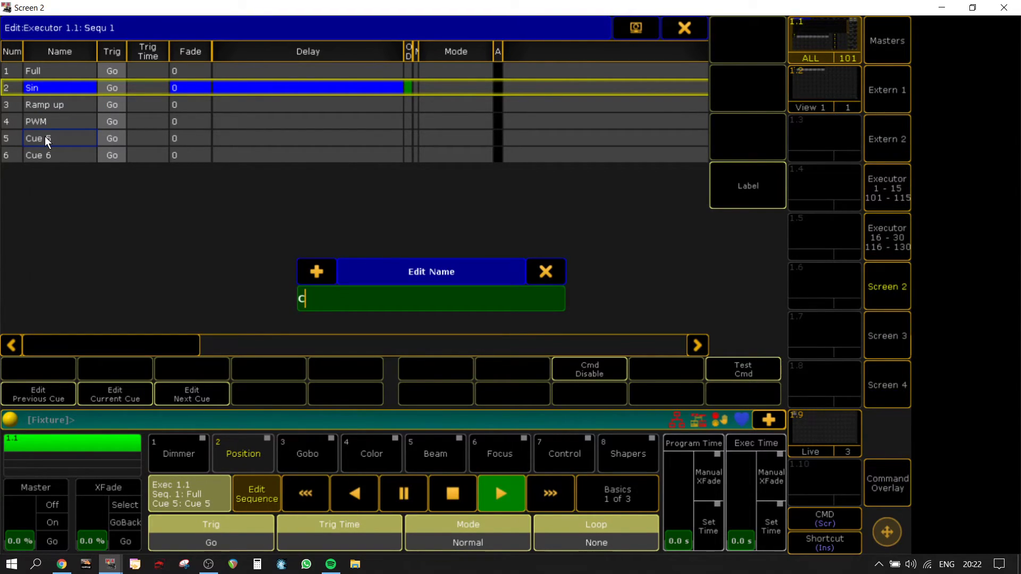
text(hase)
key(Return)
double_click(73, 155)
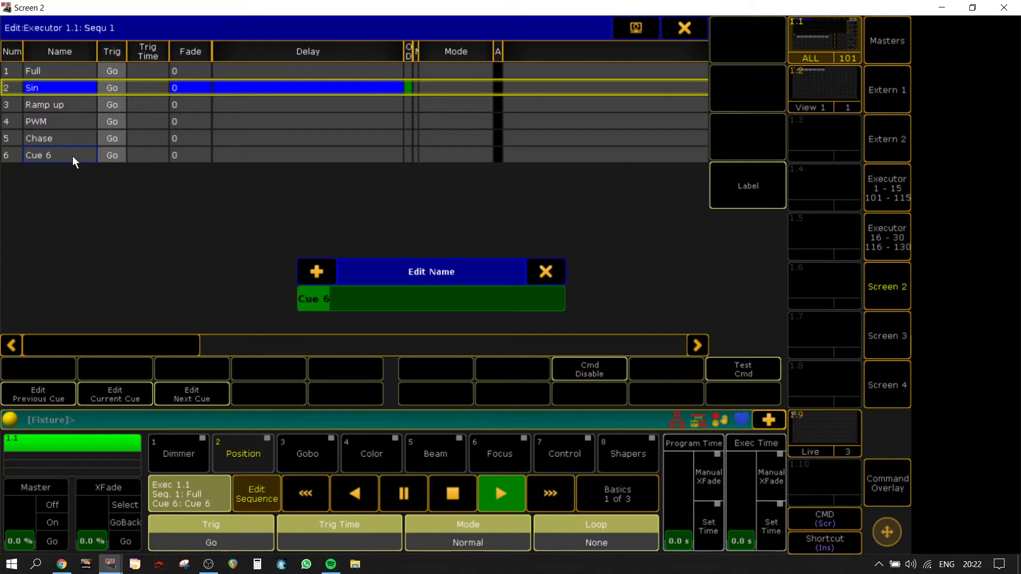
text(Flicker)
key(Return)
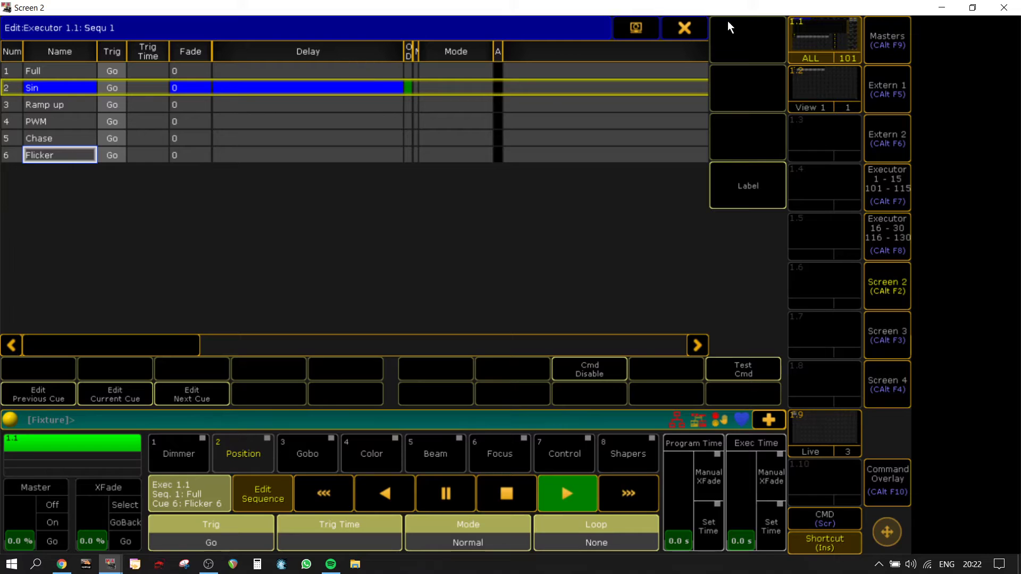
click(690, 24)
Reopen executor 1's cue list and write 'Assign form 8 at effect $dimfx' as the Sin cue's command
click(26, 71)
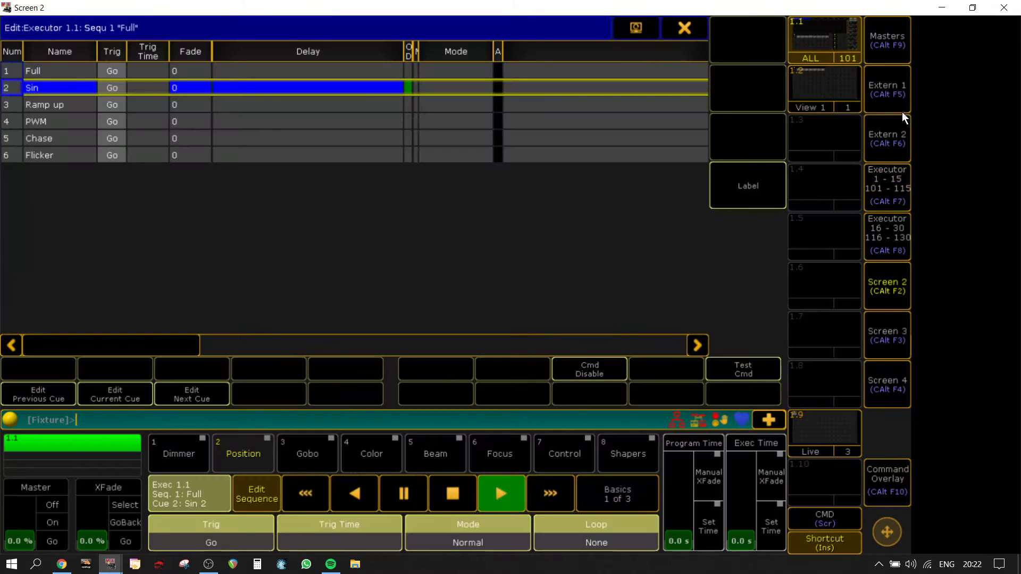
click(538, 84)
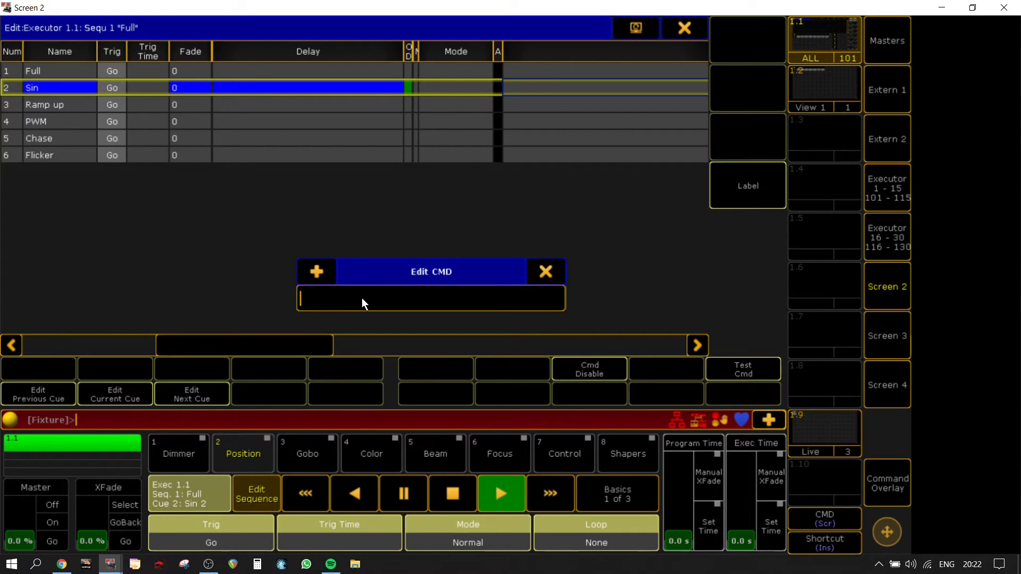
text(Assign Effect $dimfx/dir=>)
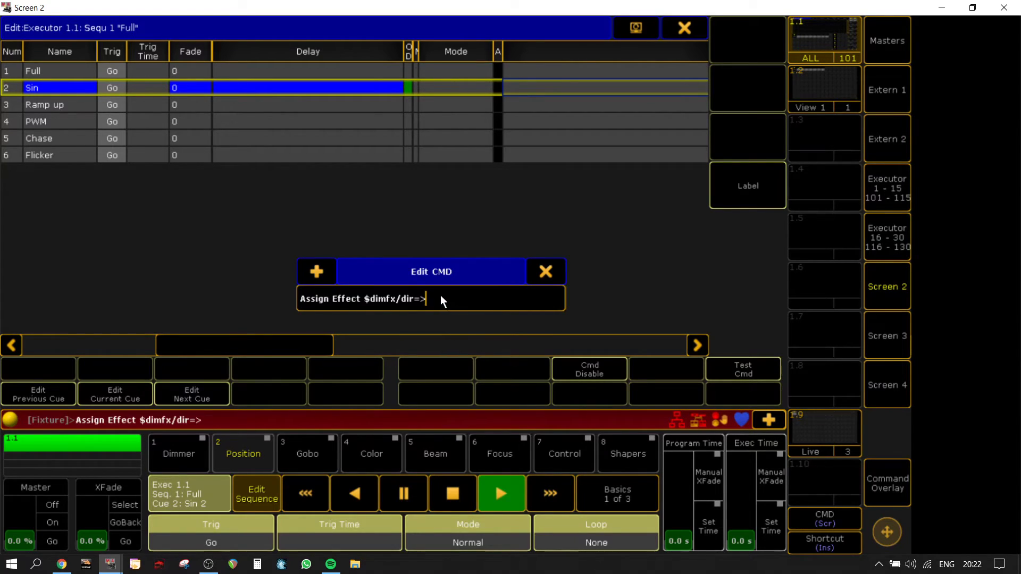
drag(361, 299, 337, 300)
text(form)
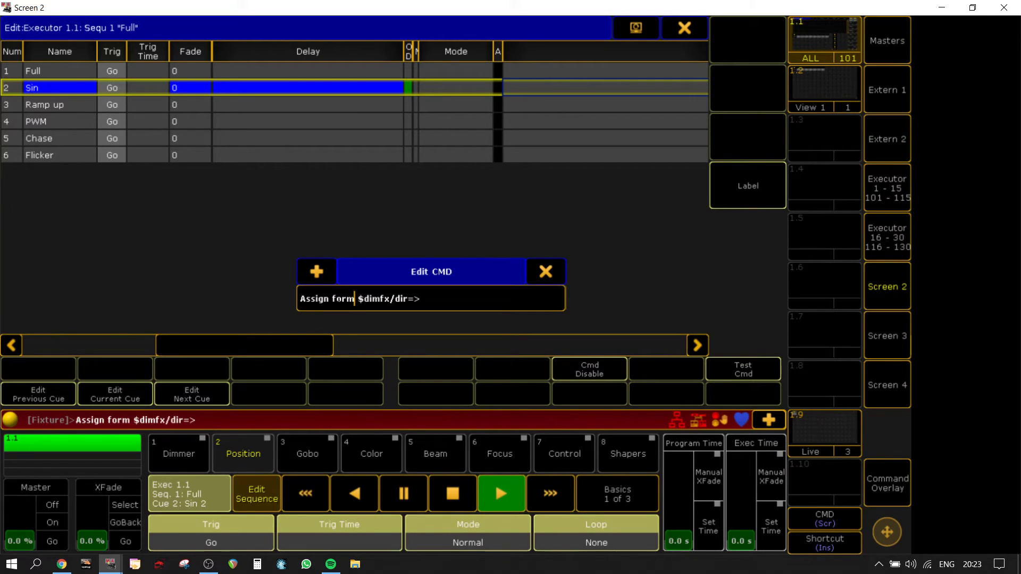
text(8)
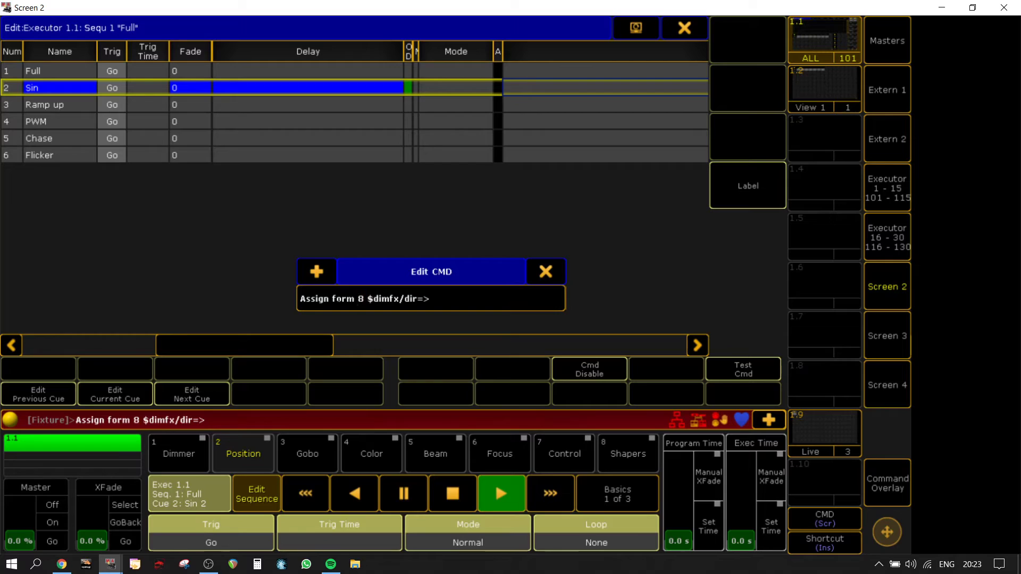
text( at)
text(effect )
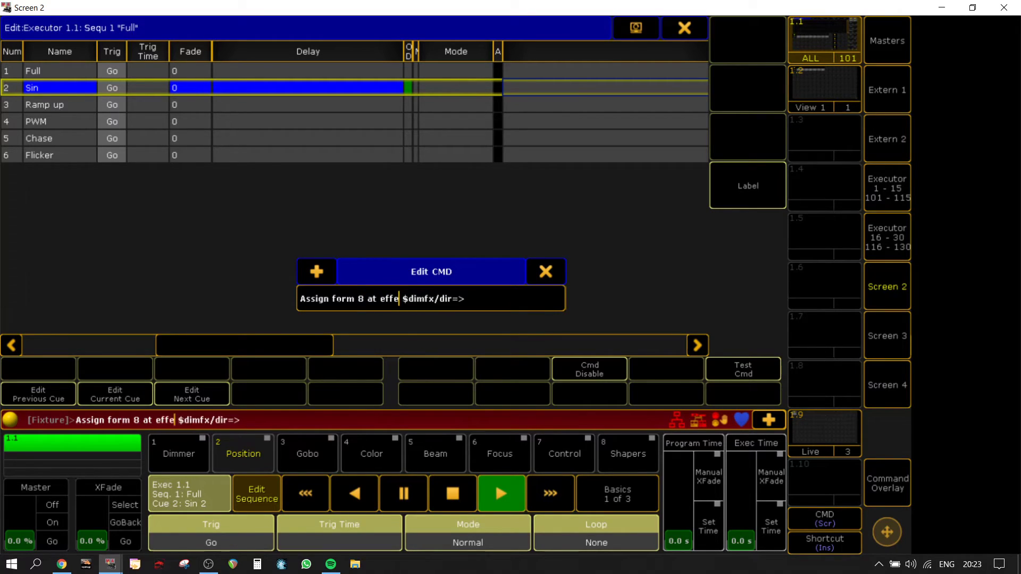
text($dimfx)
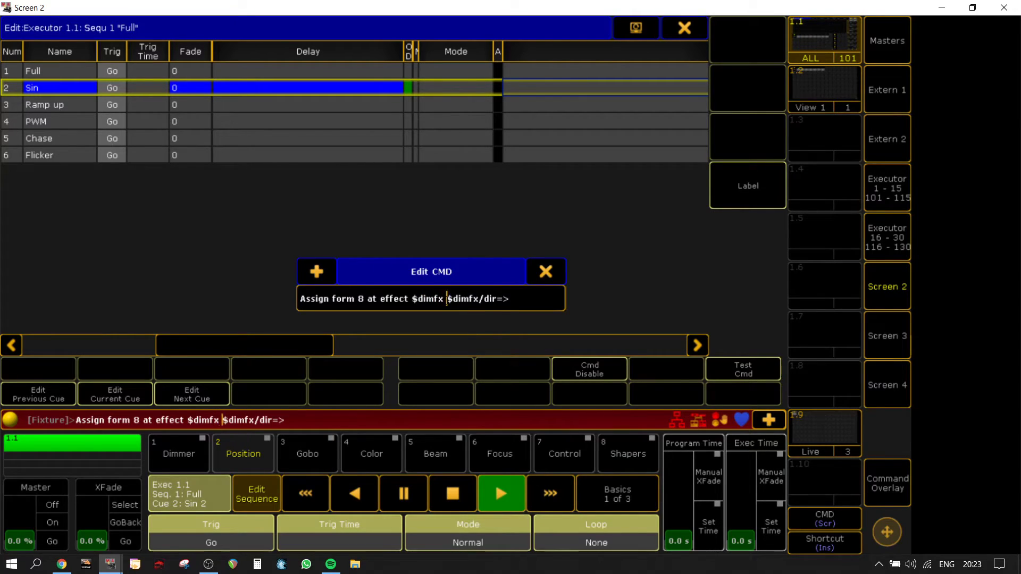
key(BackSpace)
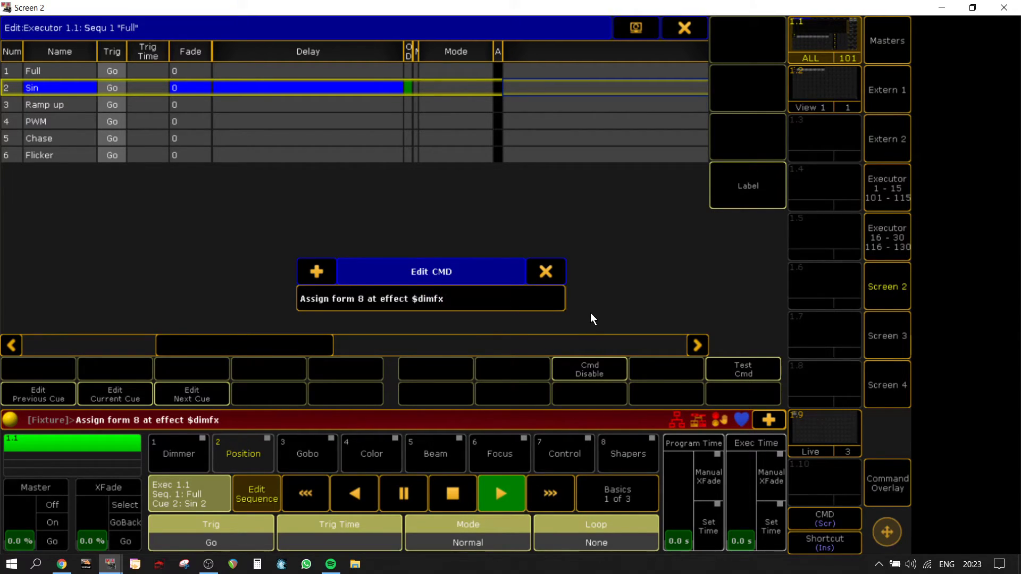
Append '; Assign Effect $dimfx/width=100' to the Sin cue's command and confirm it
text(; assign effect)
key(BackSpace)
key(BackSpace)
key(BackSpace)
key(BackSpace)
key(BackSpace)
key(BackSpace)
key(BackSpace)
key(BackSpace)
key(BackSpace)
key(BackSpace)
key(BackSpace)
key(BackSpace)
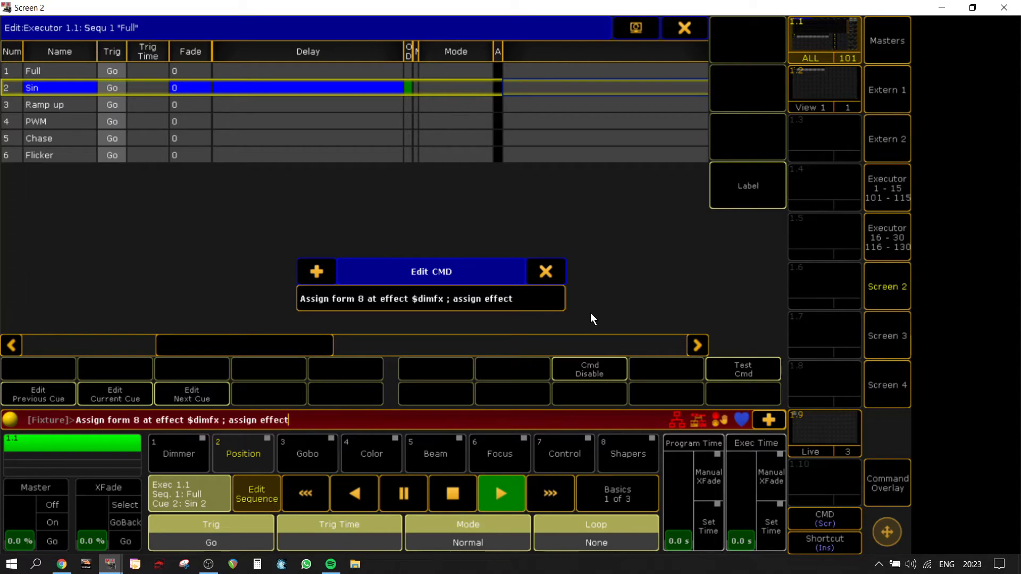
key(BackSpace)
key(BackSpace)
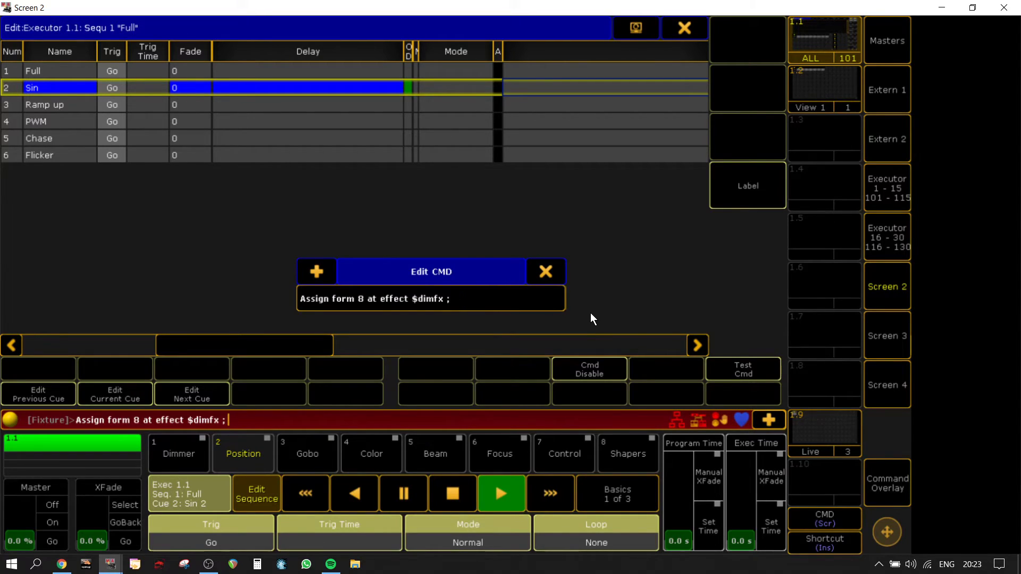
text(Assign Effect $dimfx/dir=>)
drag(556, 297, 532, 304)
text(wi)
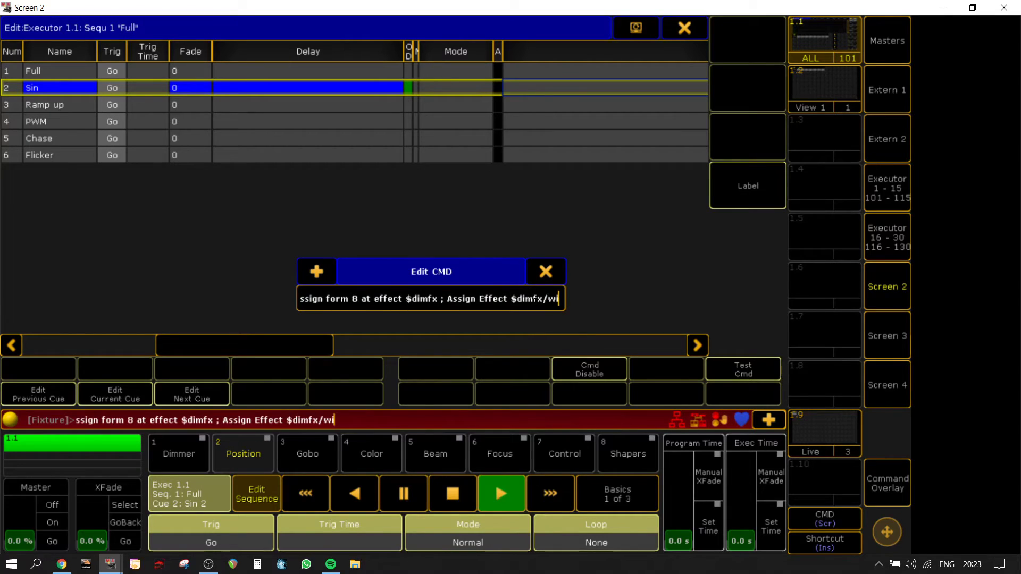
text(d)
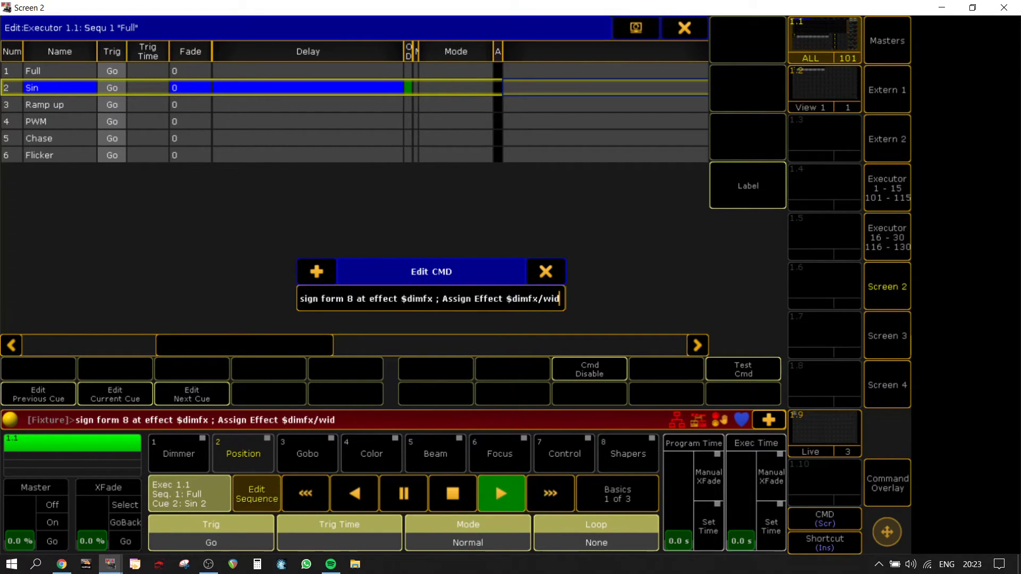
text(th=100)
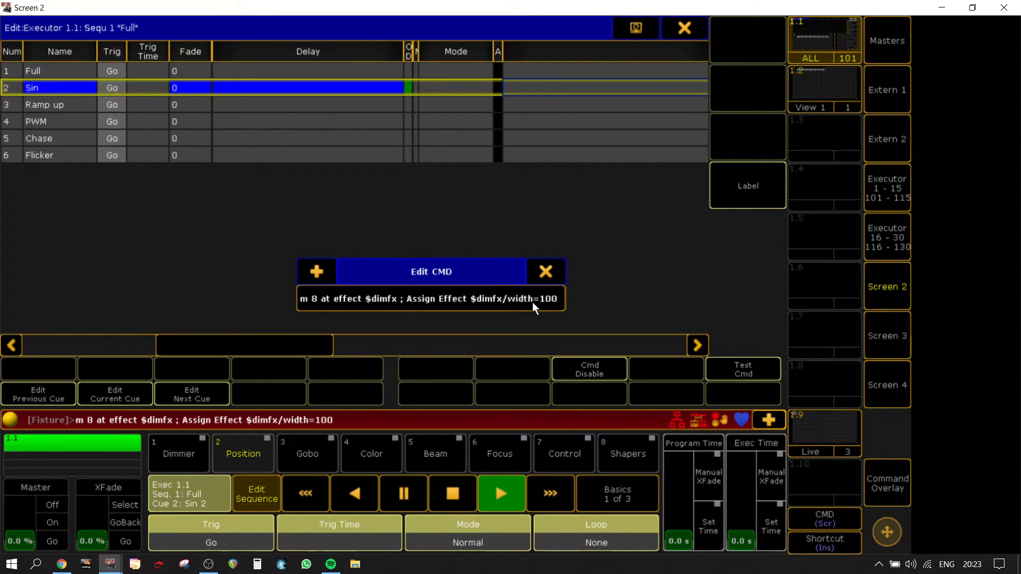
key(Return)
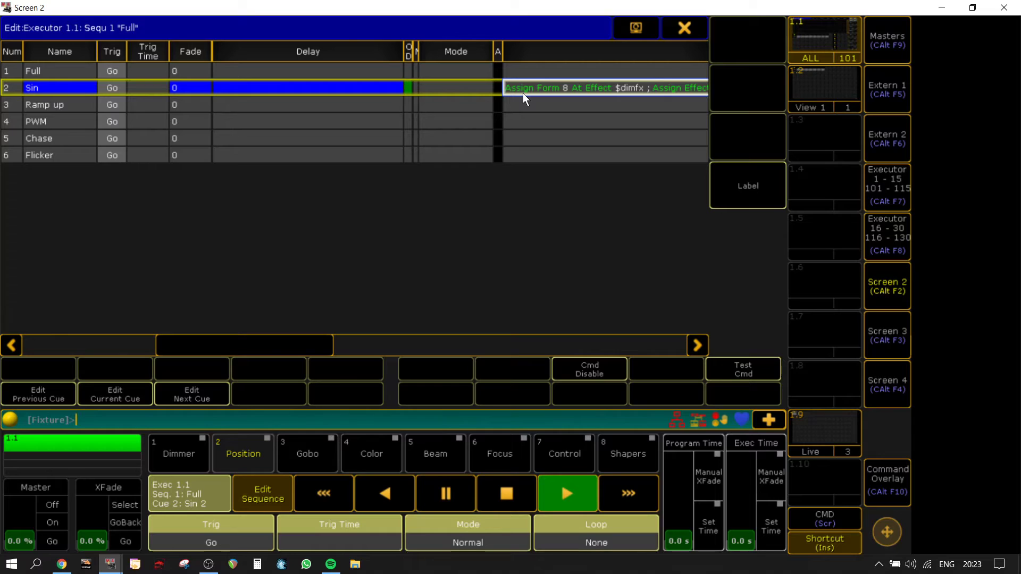
Replace both $dimfx variables in the Sin cue's command with effect number 1
click(601, 88)
drag(360, 299, 327, 298)
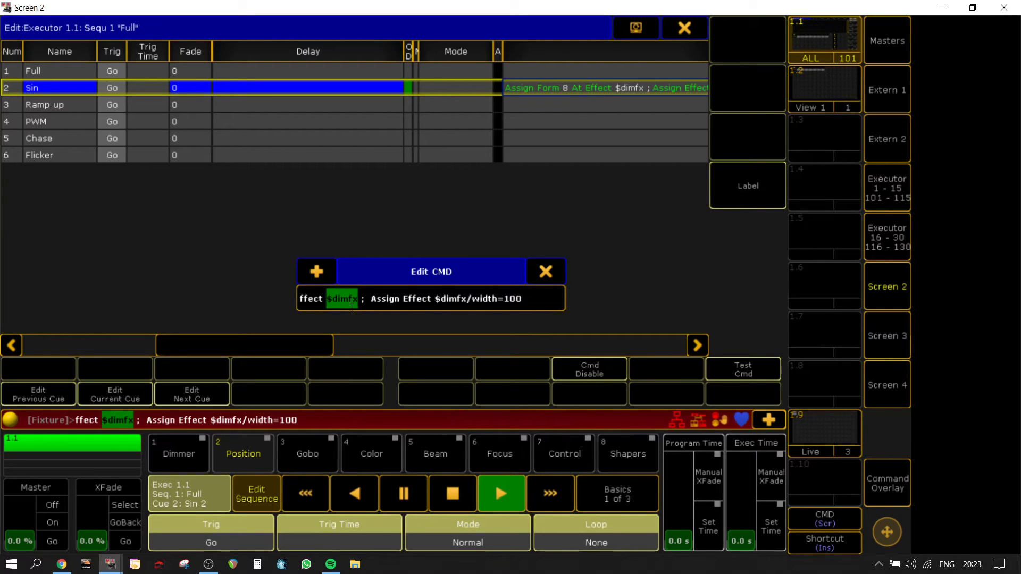
text(1)
drag(444, 299, 409, 298)
text(1)
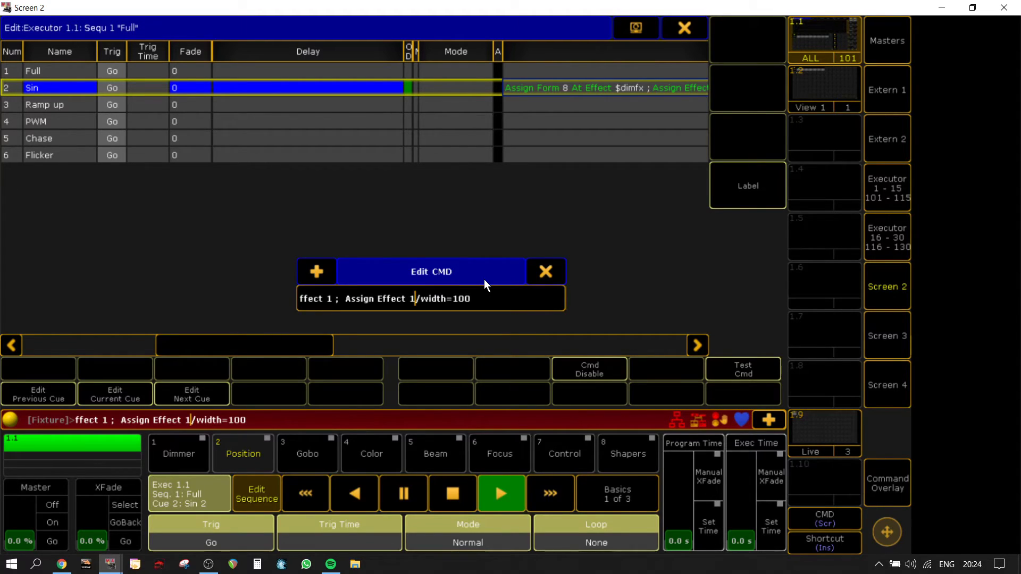
key(Return)
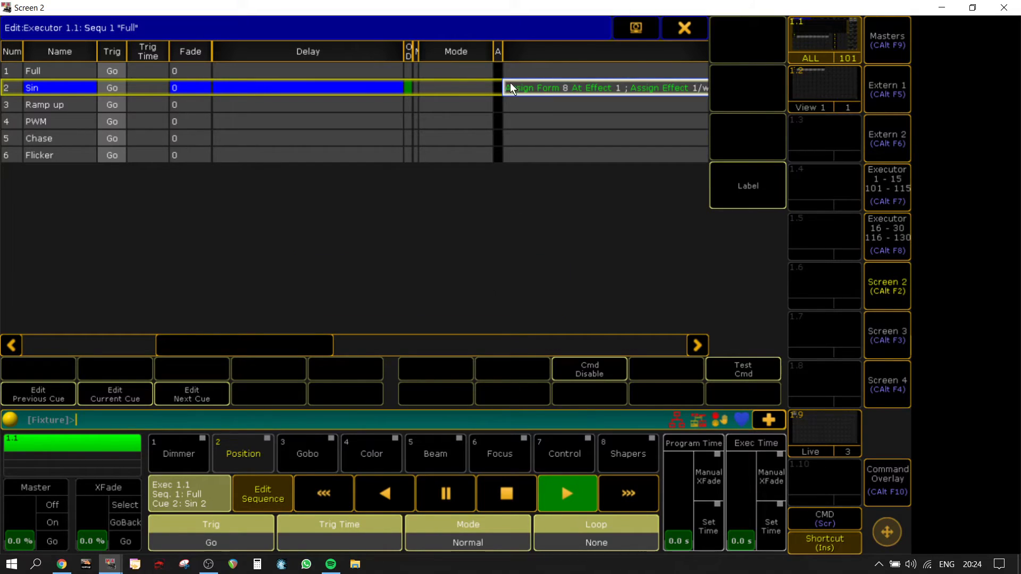
Copy the Sin cue's command to the Ramp up cue and change its form number to 10
click(532, 87)
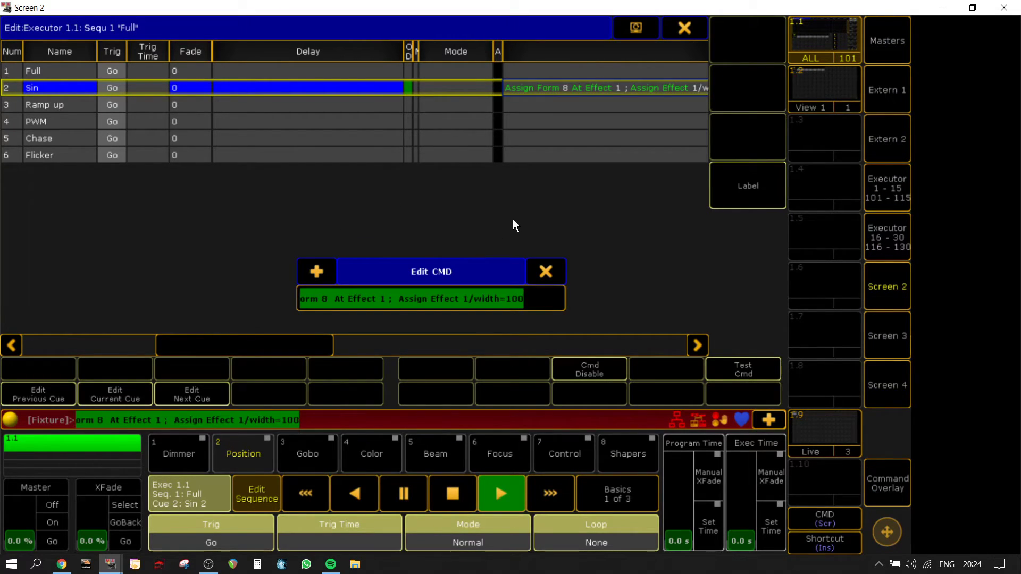
click(547, 271)
click(544, 105)
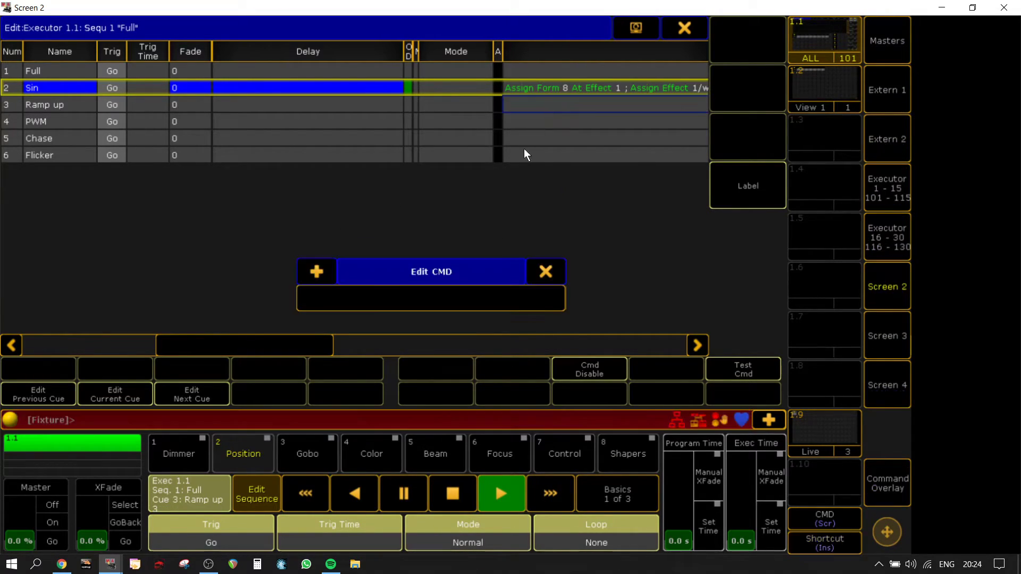
text(Assign Form 8 At Effect 1 ; Assign Effect 1/width=100)
click(356, 298)
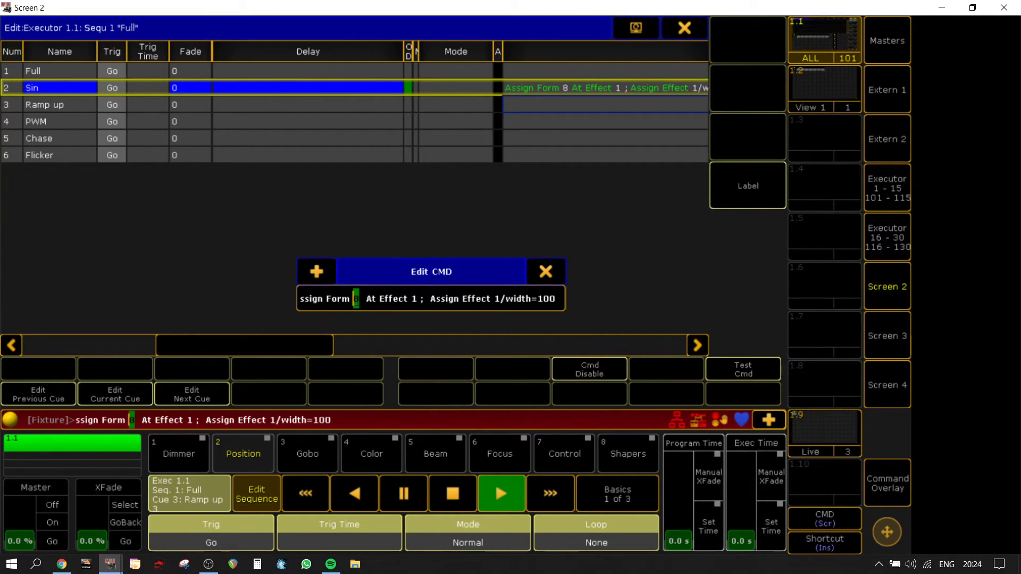
text(10)
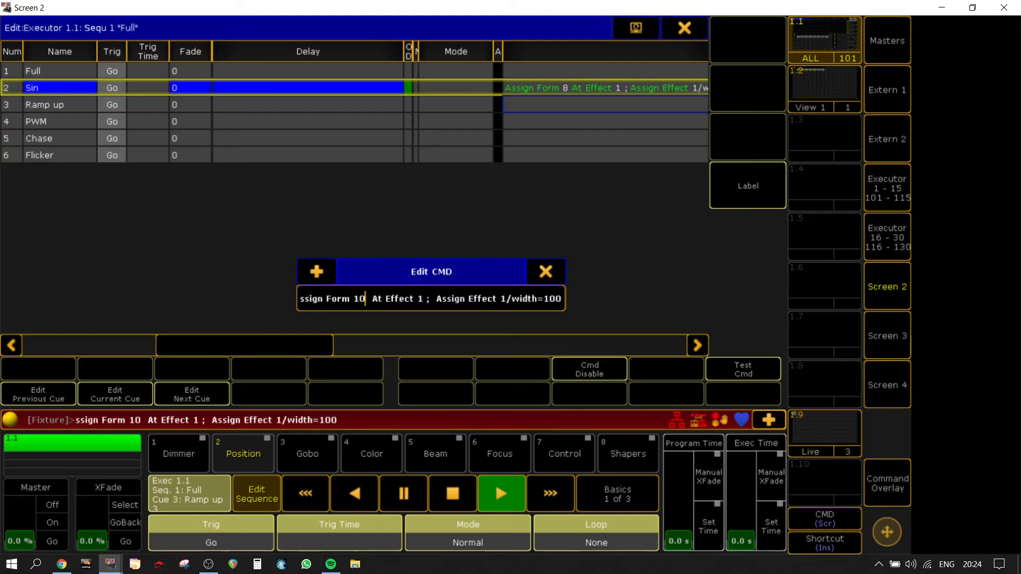
key(Return)
Copy the Sin cue's command to the PWM cue, changing its form number to 4 and its width to 50
double_click(525, 117)
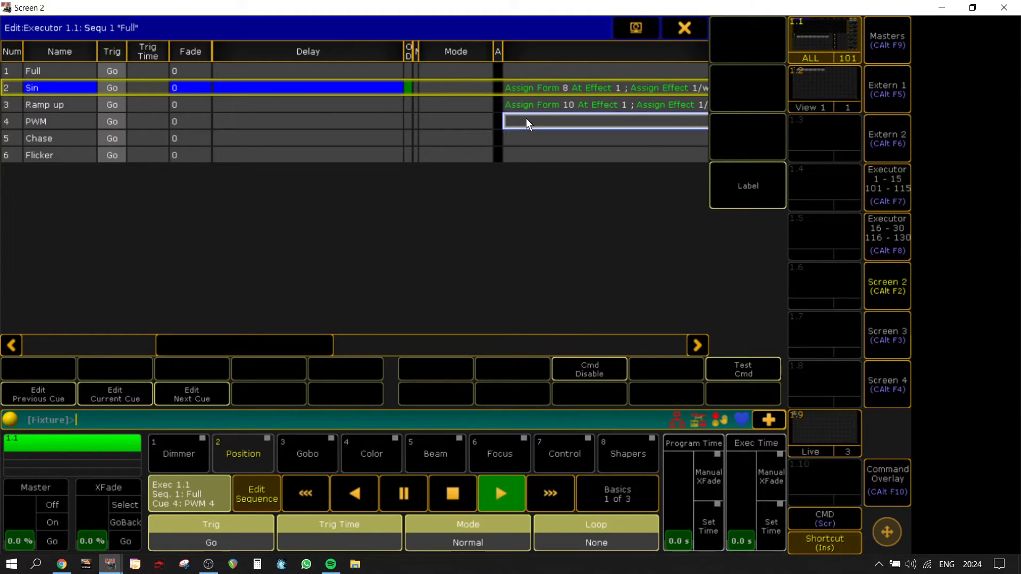
text(Assign Form 8 At Effect 1 ; Assign Effect 1/width=100)
click(360, 298)
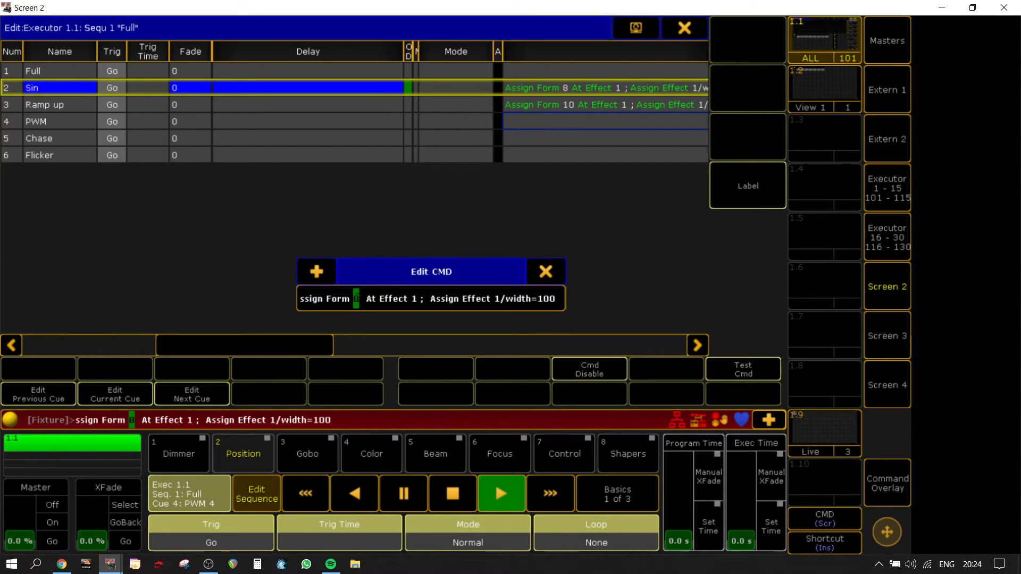
text(4)
key(End)
key(shift+Left)
key(shift+Left)
key(shift+Left)
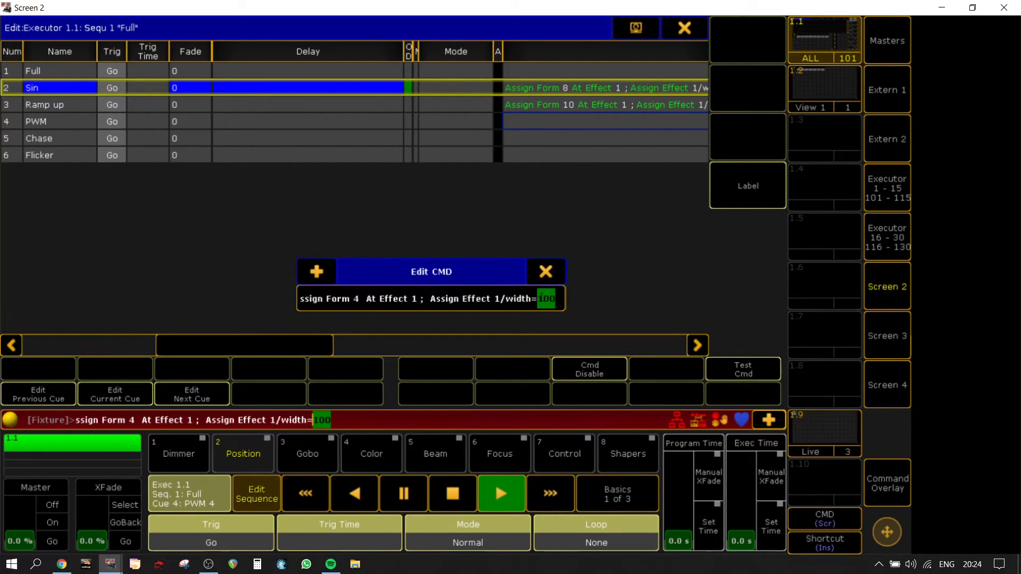
text(50)
key(Return)
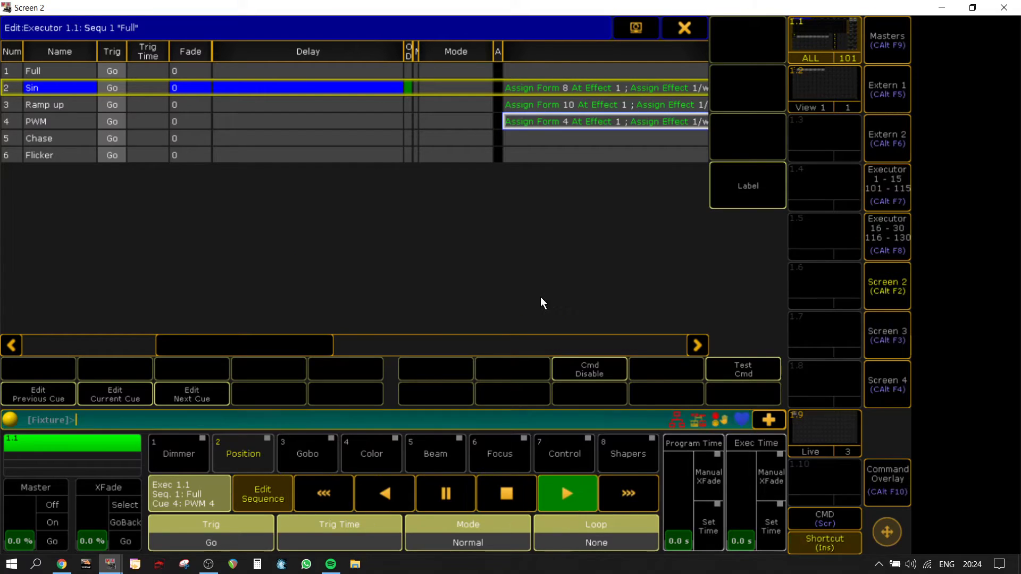
Copy the Sin cue's command to the Chase cue and change its form number to 5
double_click(519, 140)
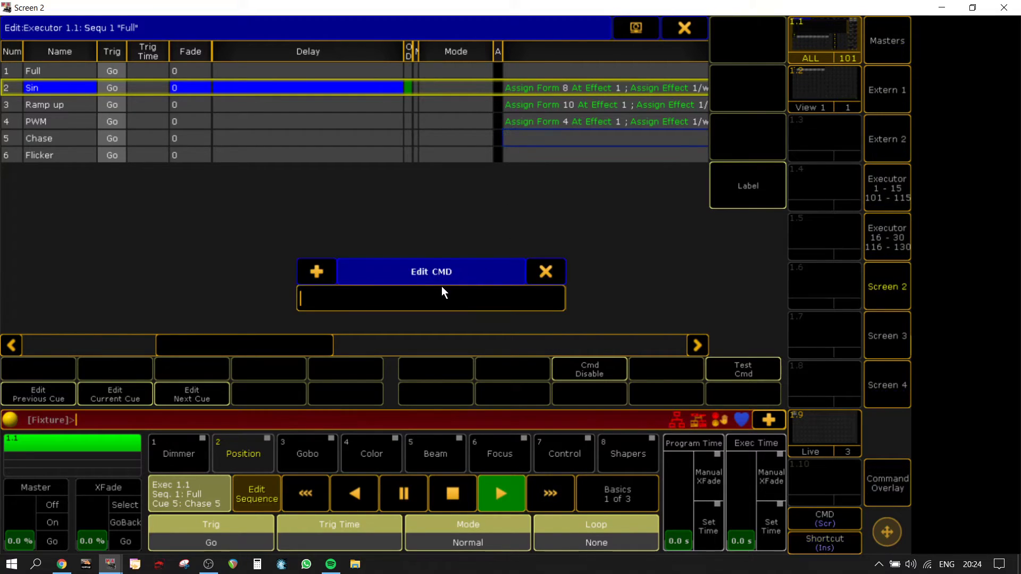
text(Assign Form 8 At Effect 1 ; Assign Effect 1/width=100)
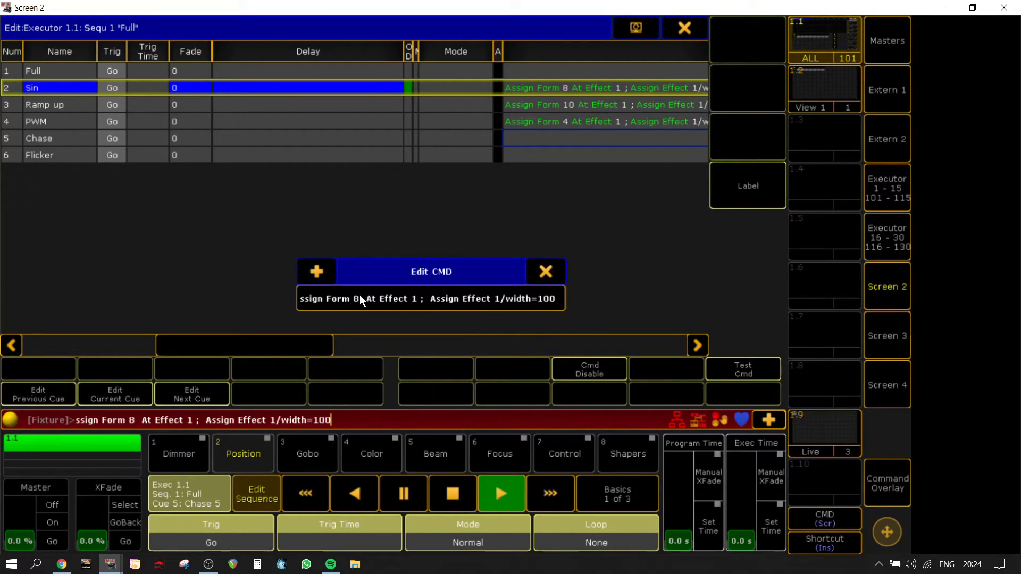
click(357, 298)
text(5)
key(Return)
Remove the '; Assign Effect 1/width=100' part from the Chase cue's command and confirm it
click(653, 139)
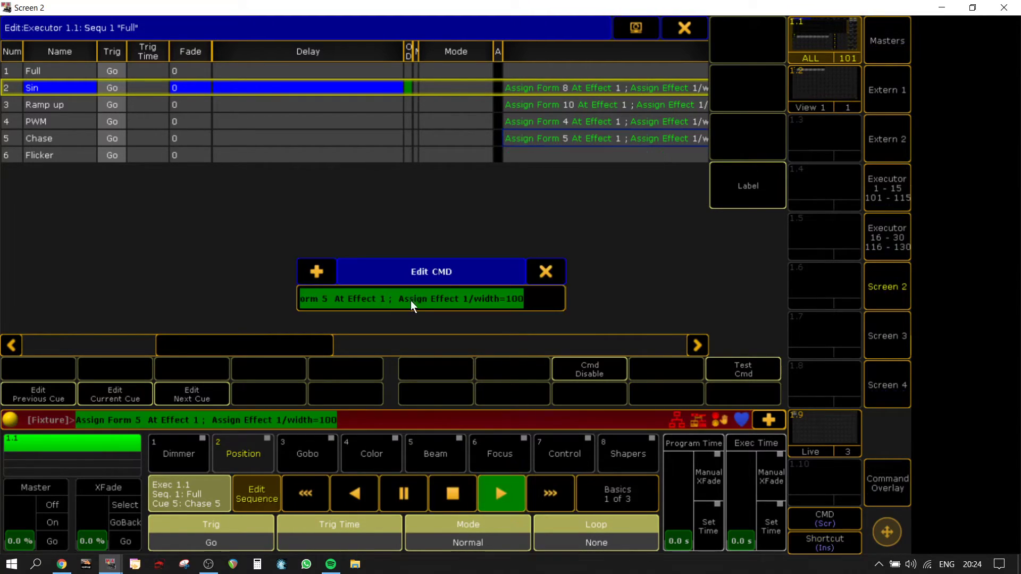
drag(532, 291, 475, 298)
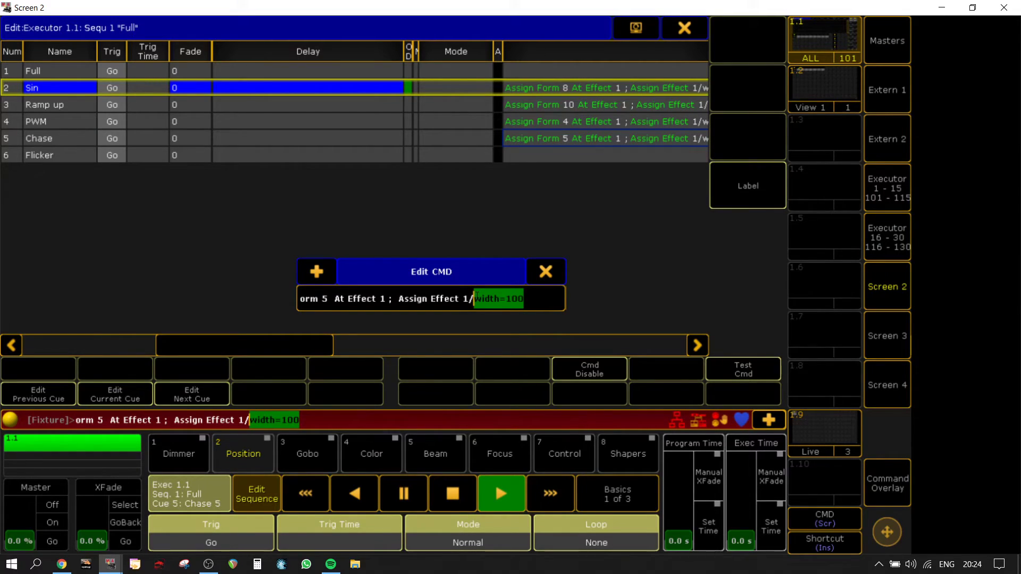
key(shift+Left)
key(shift+Left)
key(shift+Left)
key(shift+Left)
key(shift+Left)
key(shift+Left)
key(shift+Left)
key(shift+Left)
key(shift+Left)
key(shift+Left)
key(shift+Left)
key(shift+Left)
key(shift+Left)
key(shift+Left)
key(shift+Left)
key(shift+Left)
key(shift+Left)
key(shift+Left)
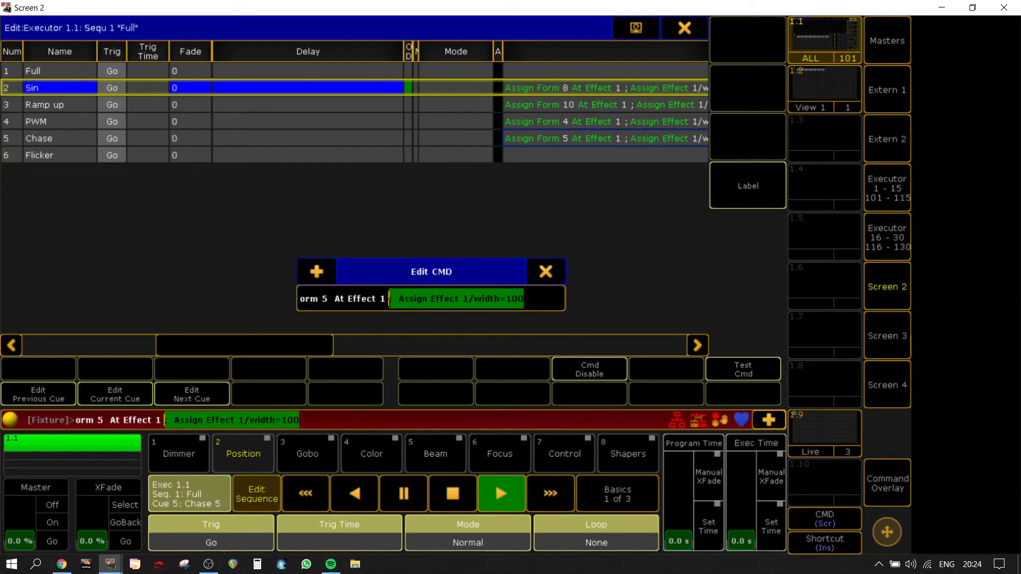
key(BackSpace)
key(Return)
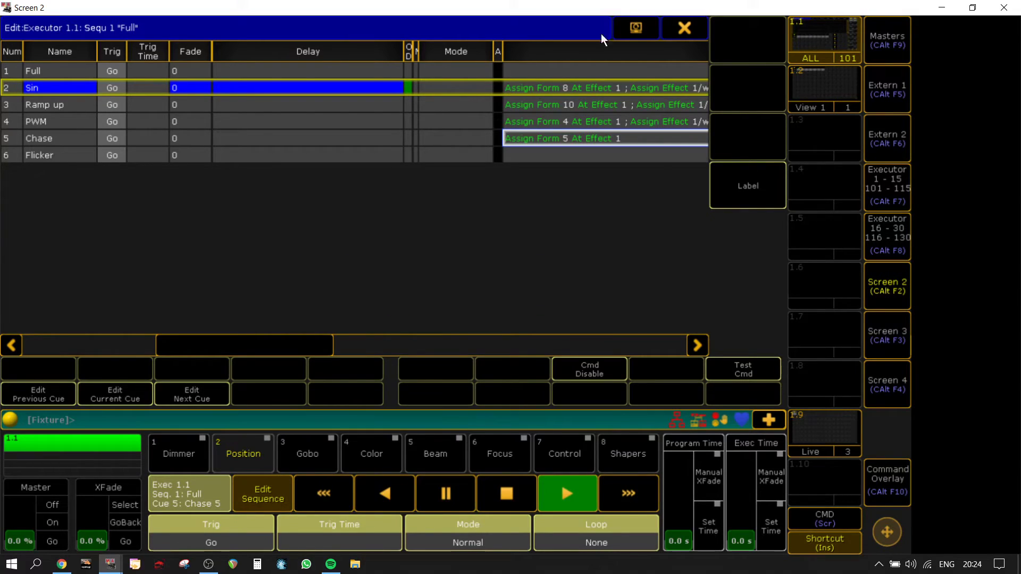
Copy the Sin cue's command to the Flicker cue with form number 32, and close the cue list
double_click(522, 154)
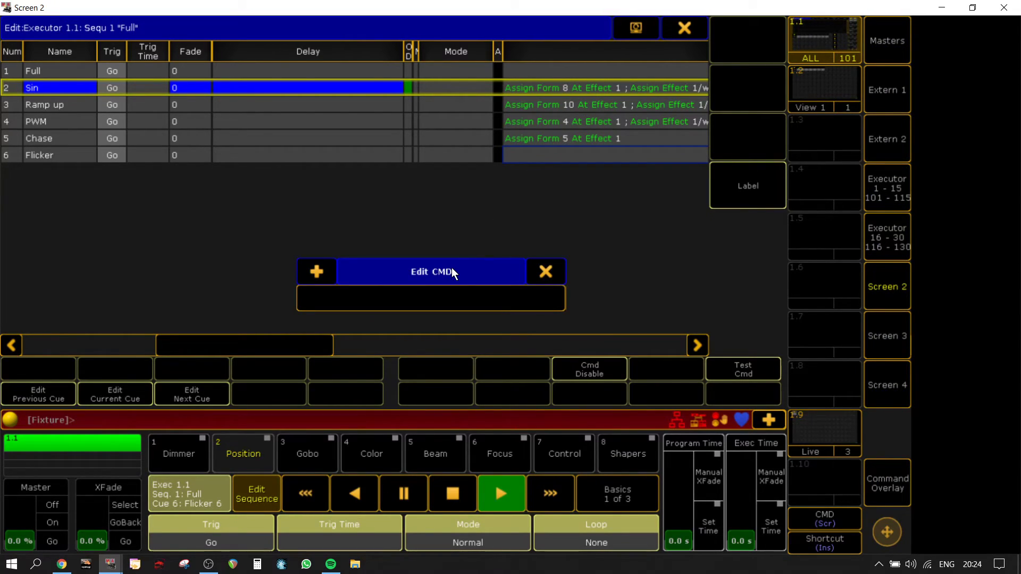
text(ssign Form 8 At Effect 1 ; Assign Effect 1/width=100)
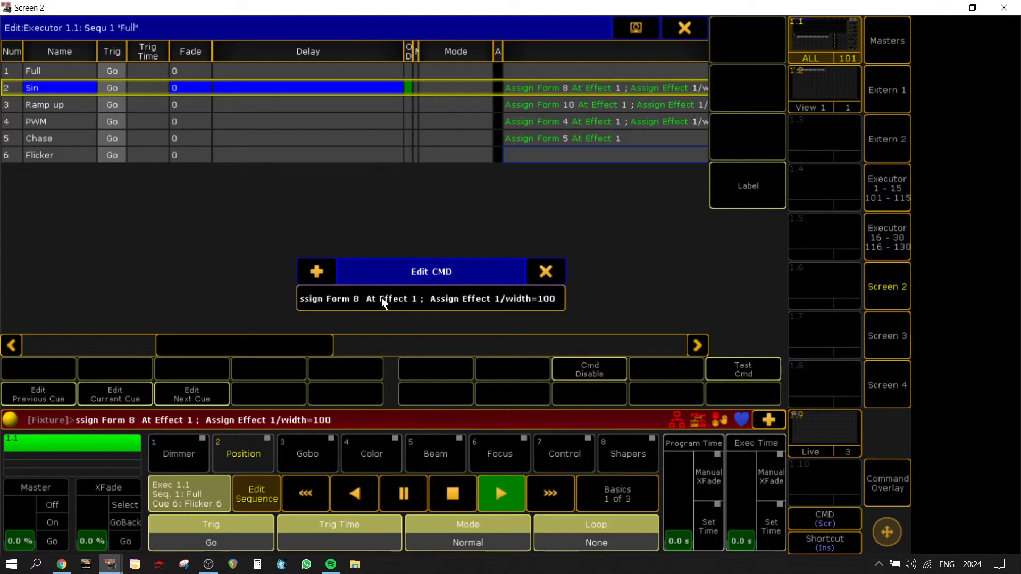
click(362, 299)
text(32)
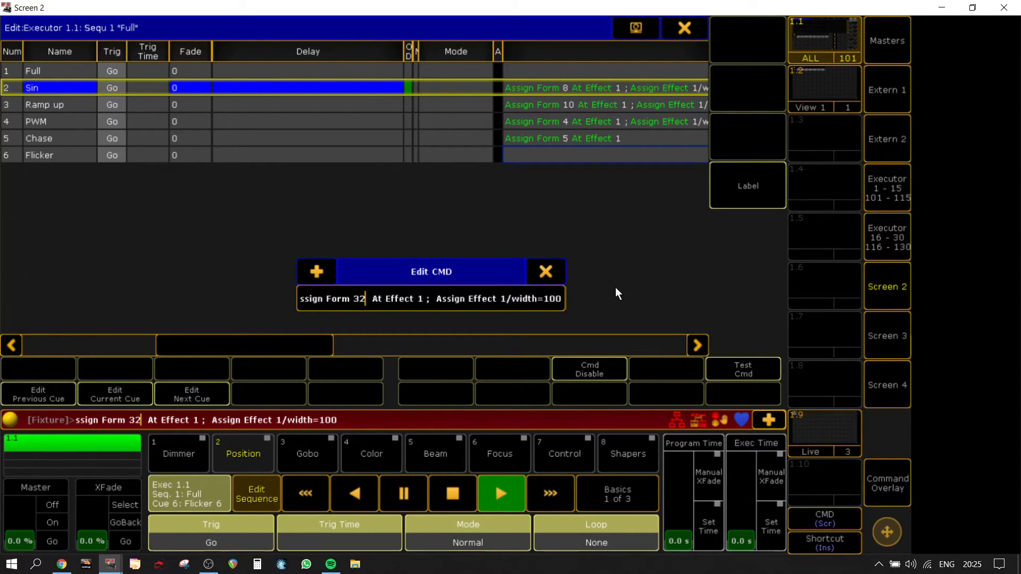
key(Return)
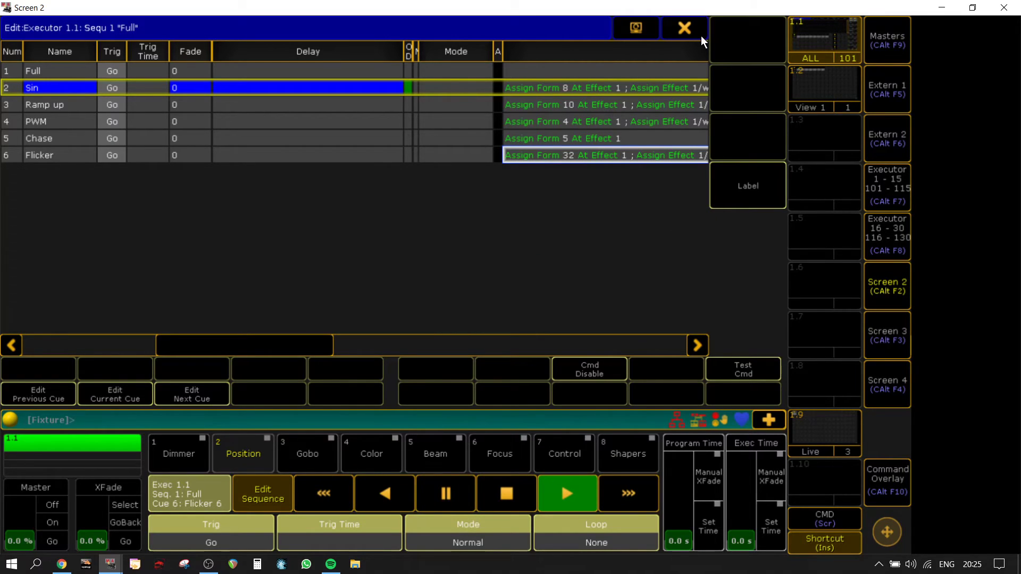
click(684, 27)
Jump executor 1 to its first cue and check effect 1's form in the effect editor
click(30, 143)
click(902, 271)
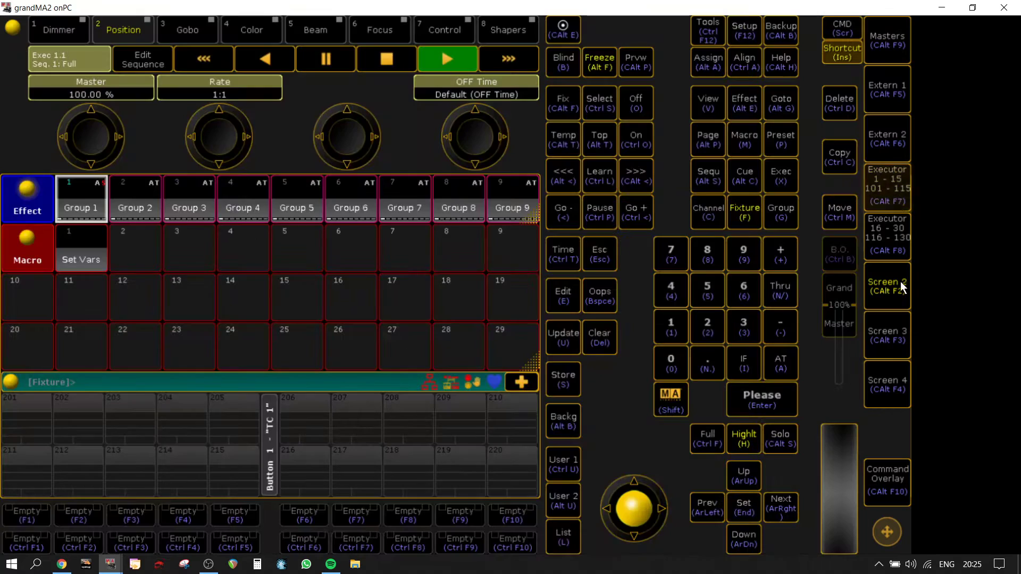
double_click(84, 190)
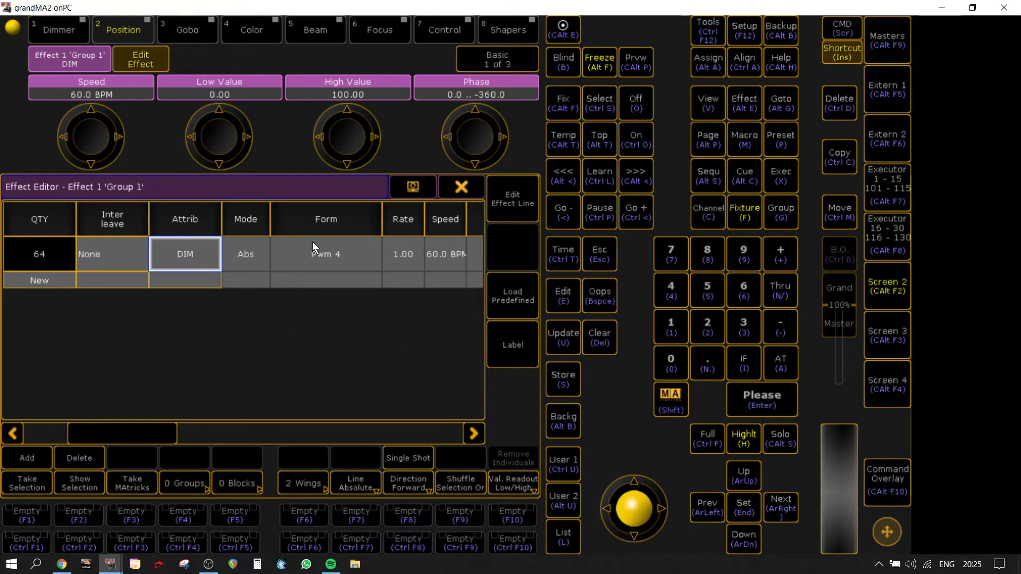
click(458, 190)
Advance executor 1 to the Sin cue and check the form this gives effect 1
click(887, 184)
click(43, 160)
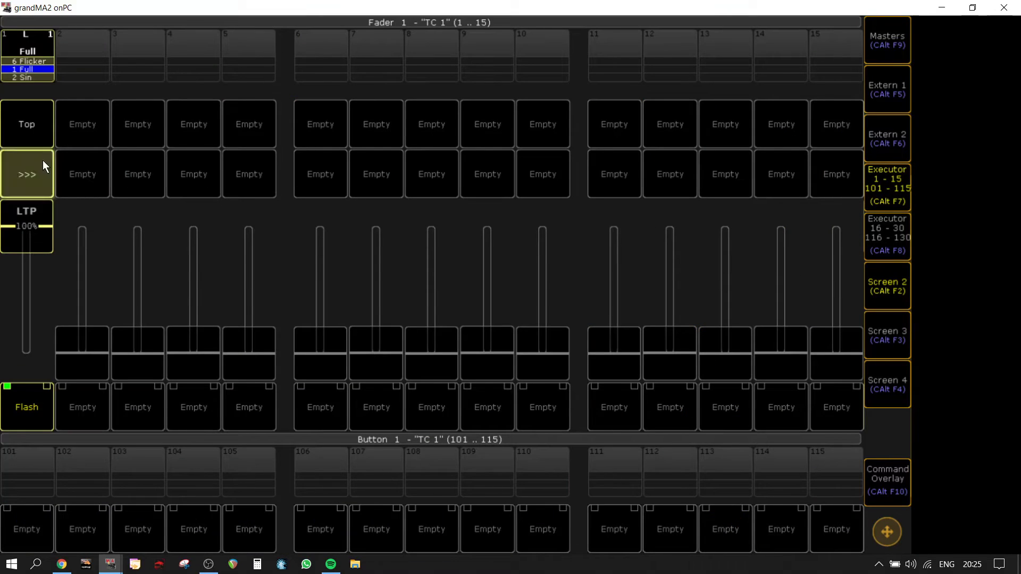
click(887, 288)
double_click(85, 190)
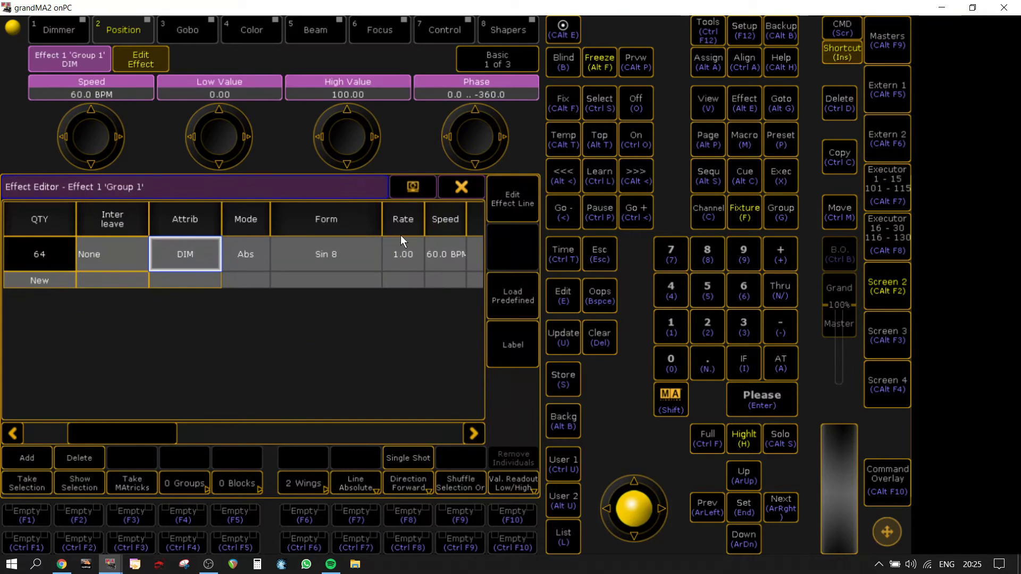
click(461, 187)
click(886, 184)
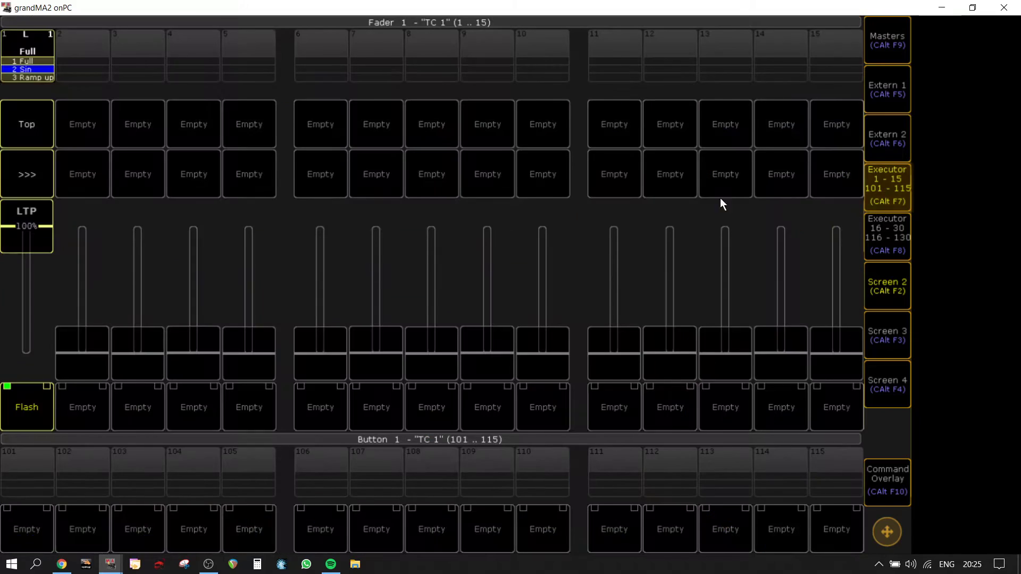
Return executor 1 to its first cue, advance through the cues to Chase, and check effect 1's form
click(22, 131)
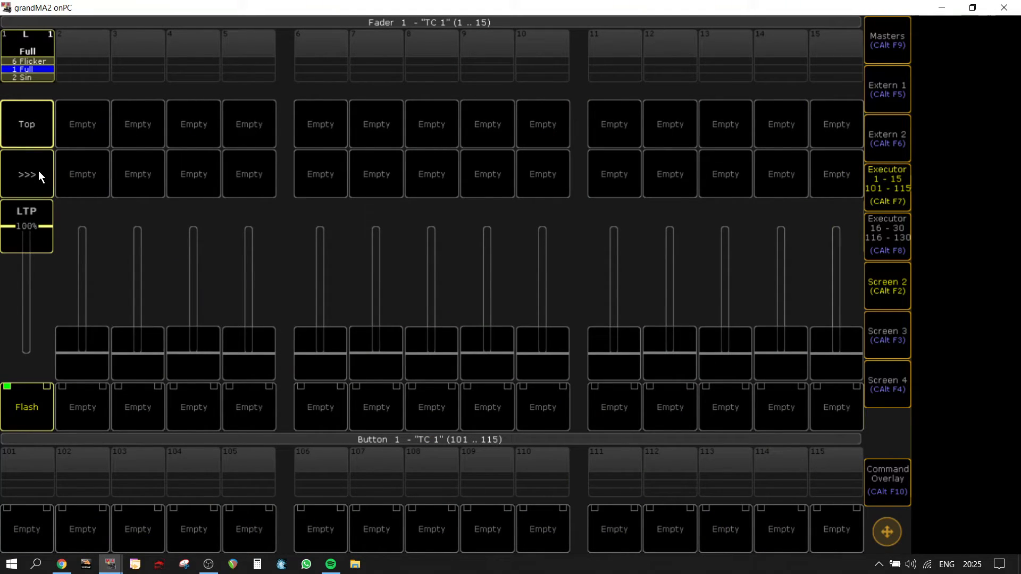
click(38, 171)
click(38, 171)
click(39, 171)
click(39, 170)
click(39, 170)
click(37, 172)
click(37, 171)
click(32, 171)
click(33, 171)
click(33, 170)
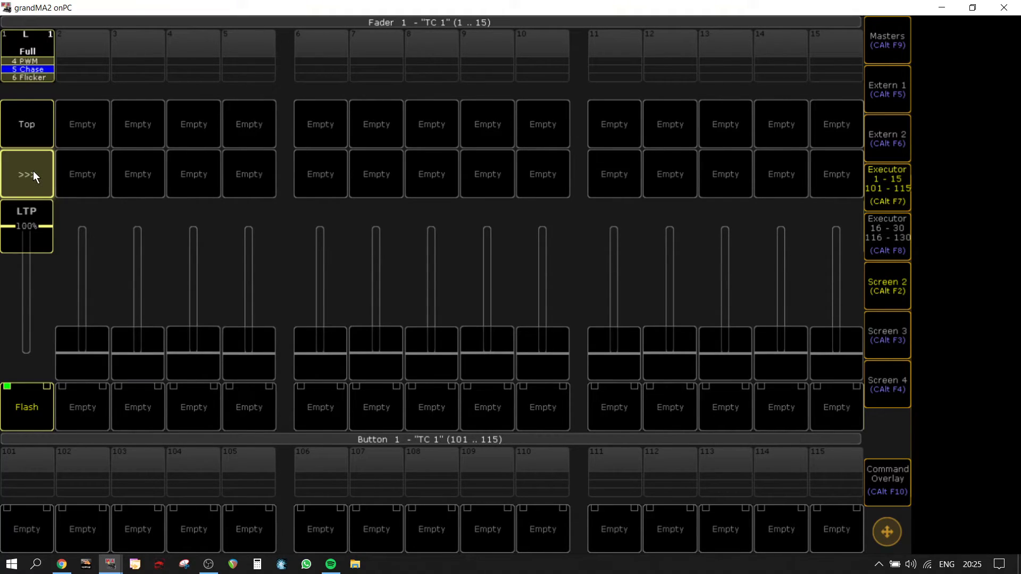
click(878, 195)
click(85, 200)
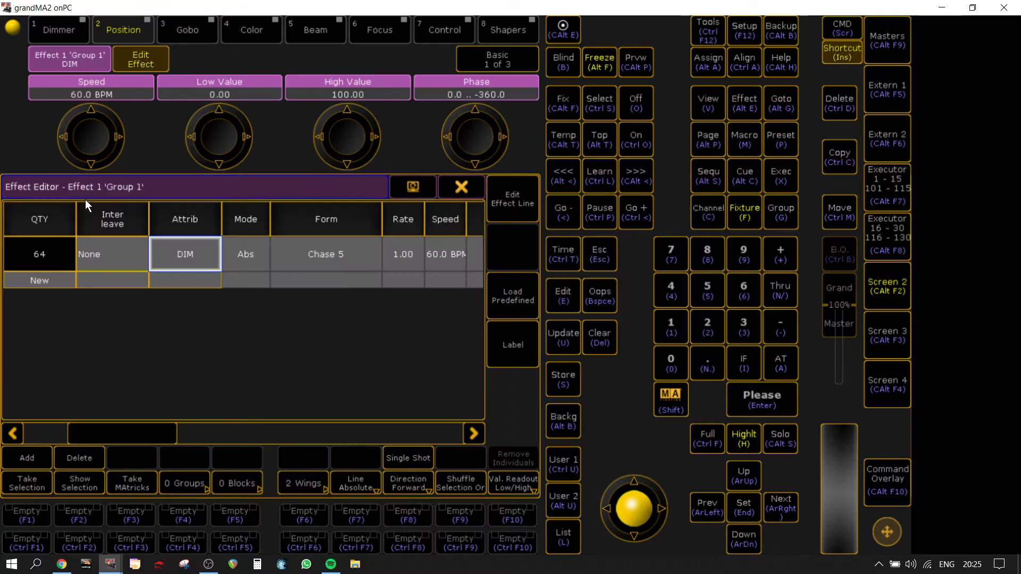
click(461, 187)
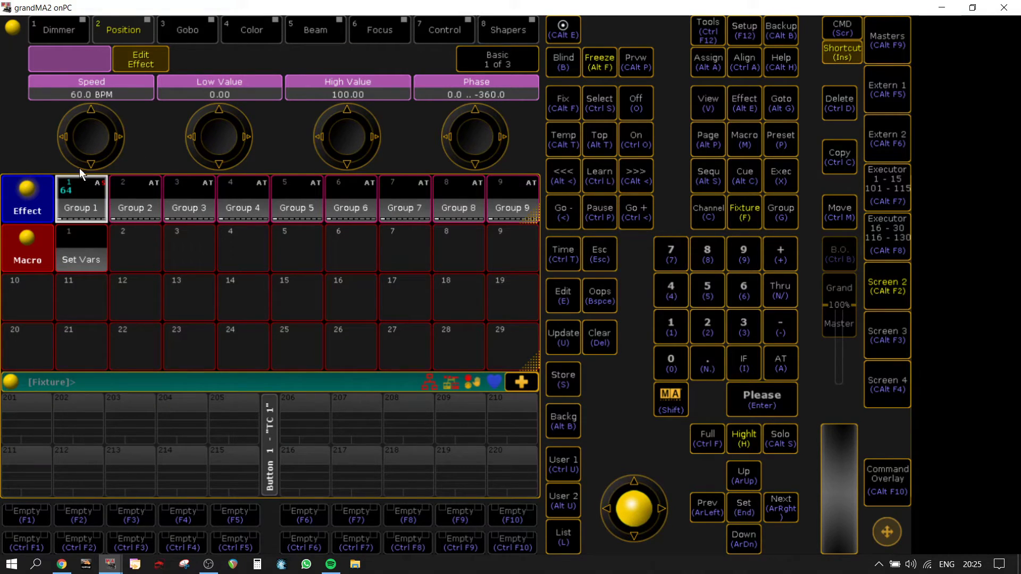
Examine the settings of effects 2 and 3 in the effect editor and compare them with effect 1
click(136, 202)
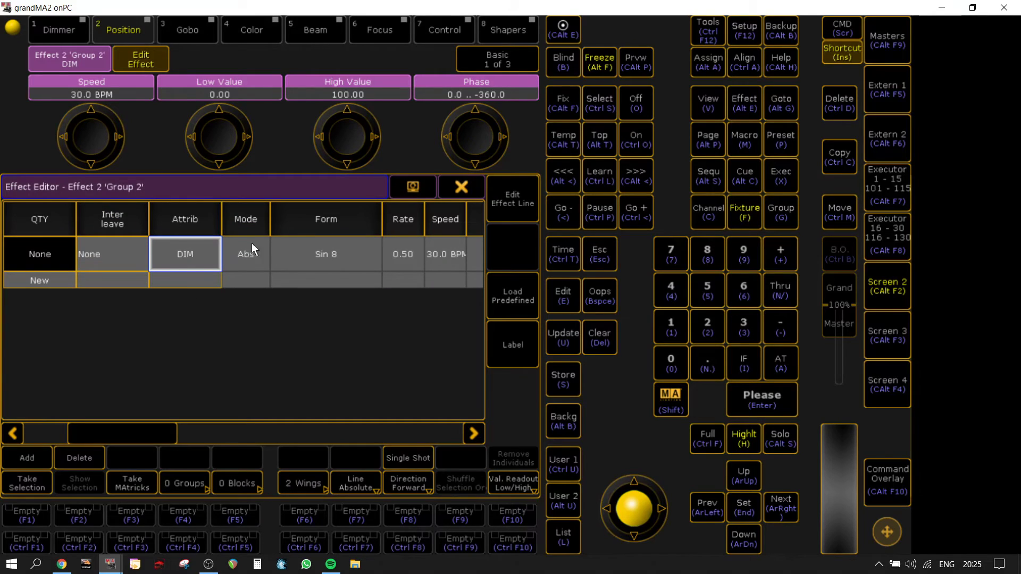
click(469, 188)
right_click(205, 197)
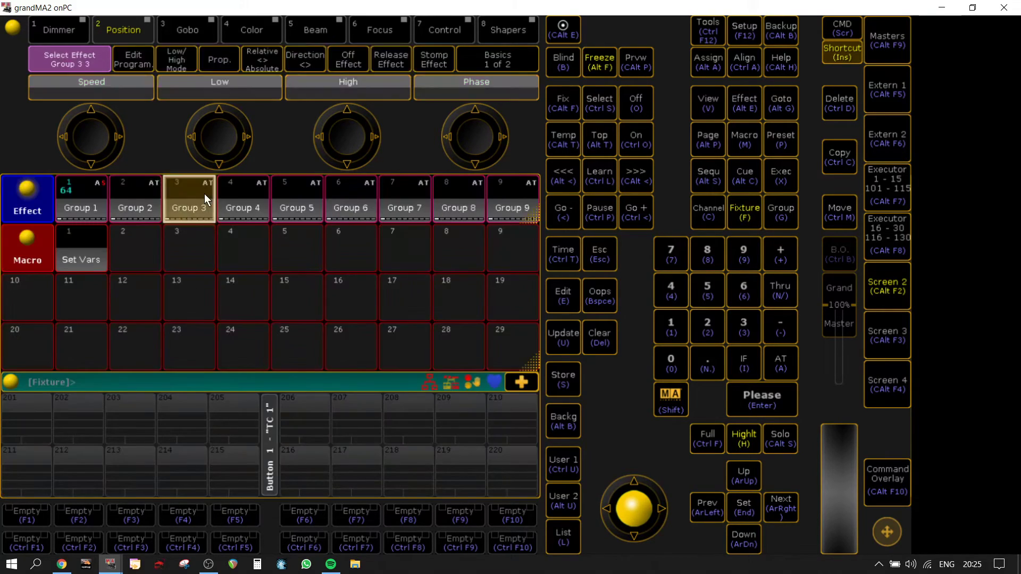
click(460, 187)
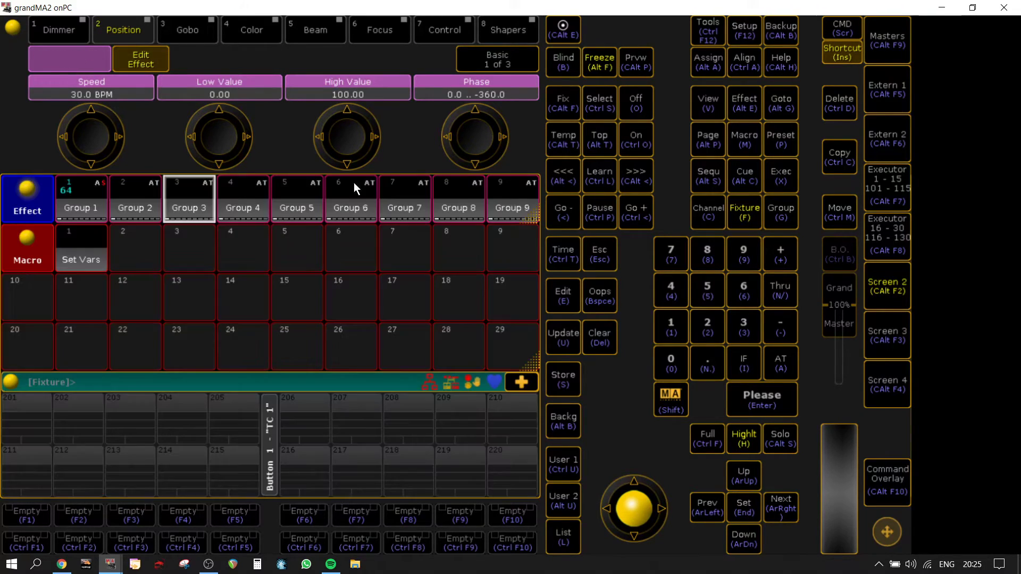
right_click(88, 197)
click(453, 188)
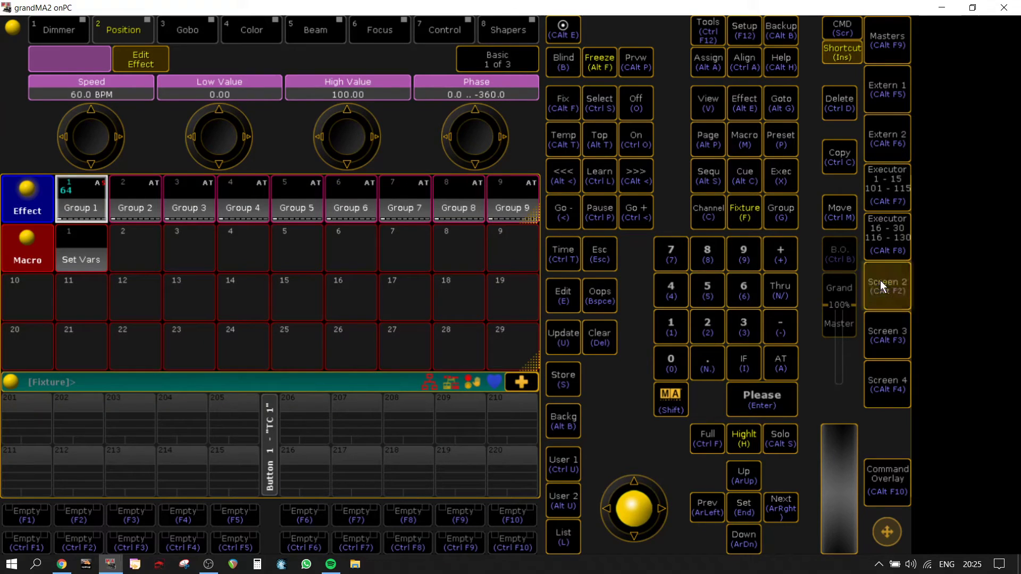
click(891, 181)
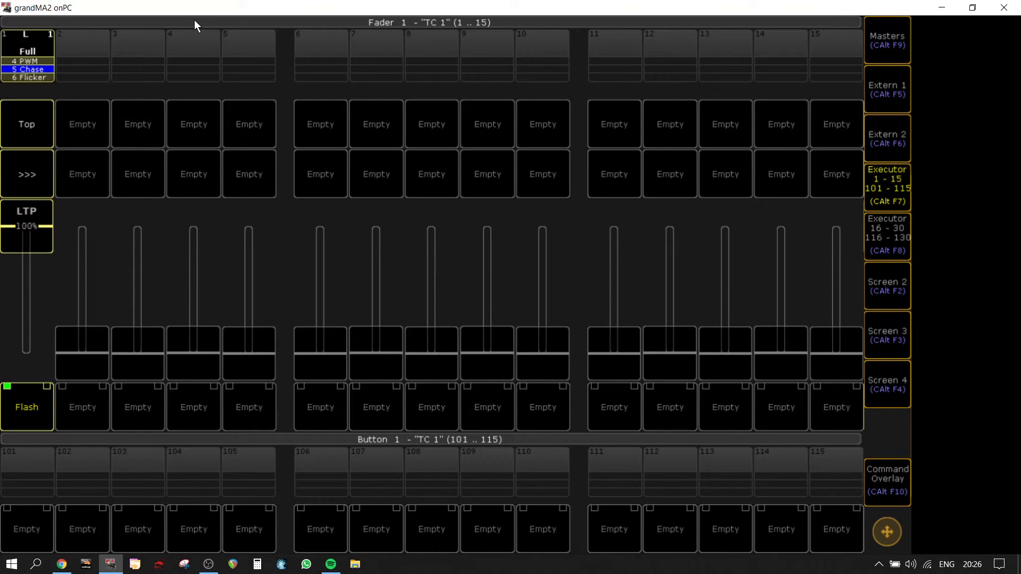
click(887, 189)
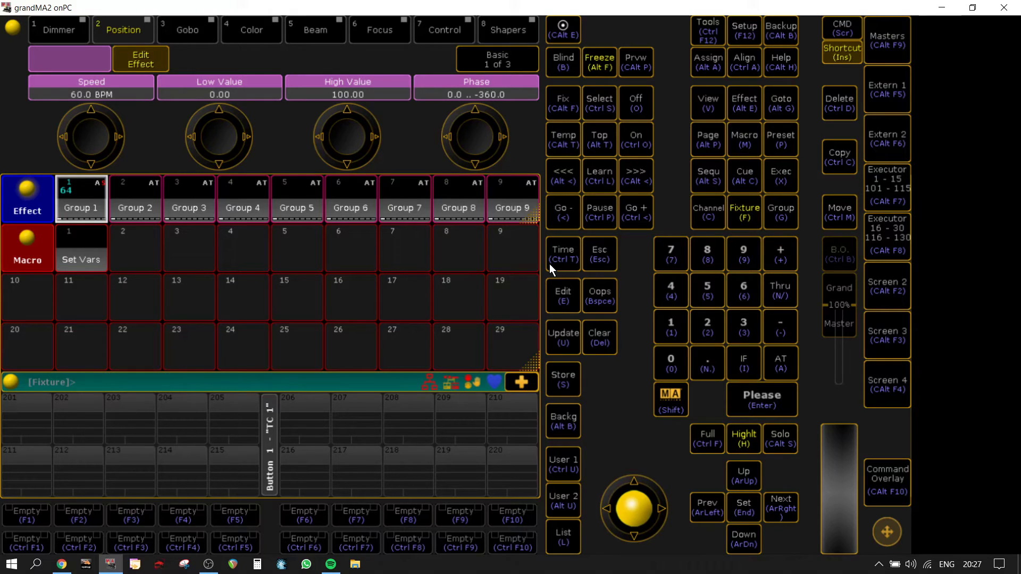
click(109, 206)
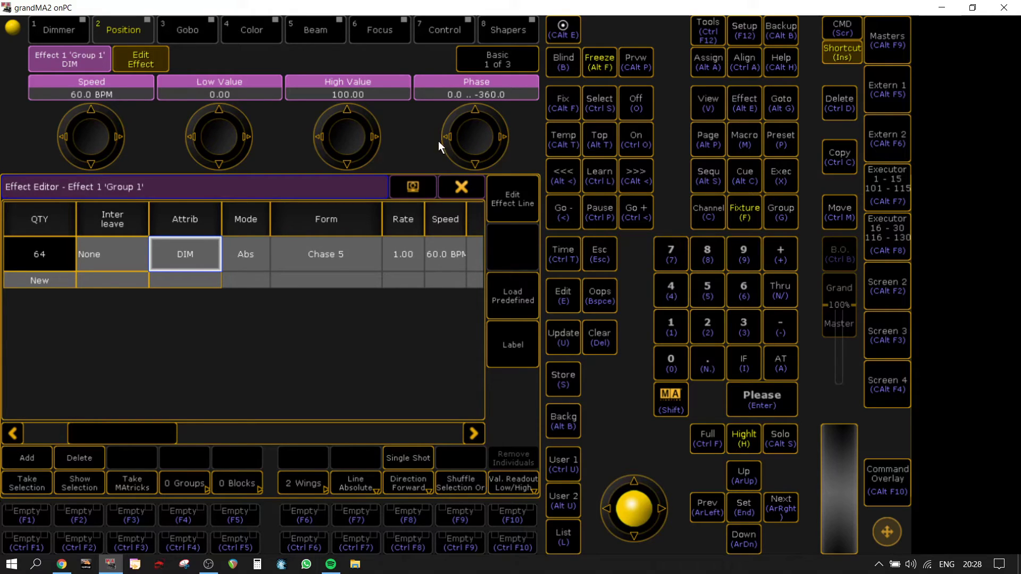
click(460, 187)
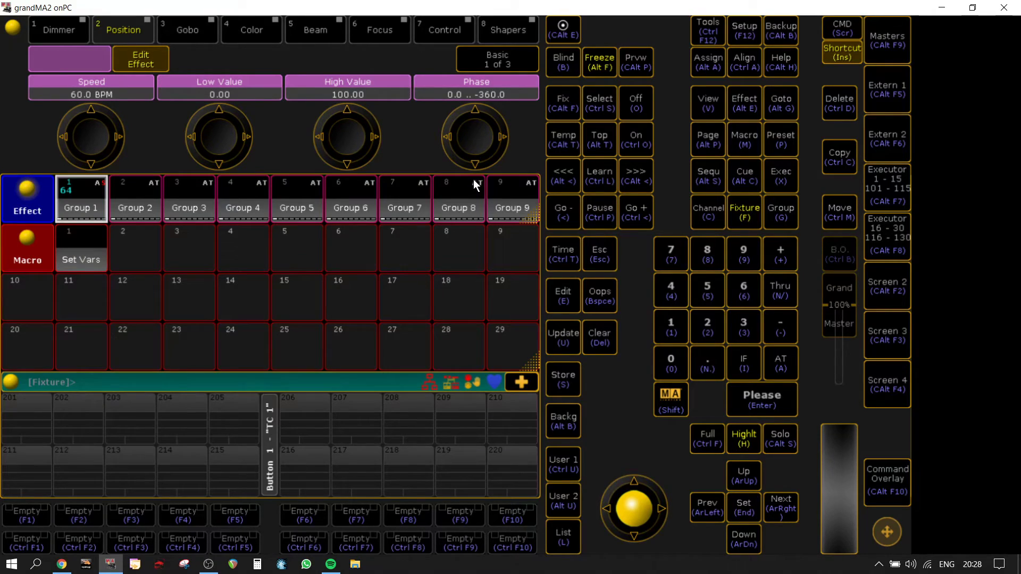
Assign speed master Speed 1 to executor 1 in its sequence options and return to the executor view
click(900, 195)
drag(28, 230, 42, 96)
right_click(31, 39)
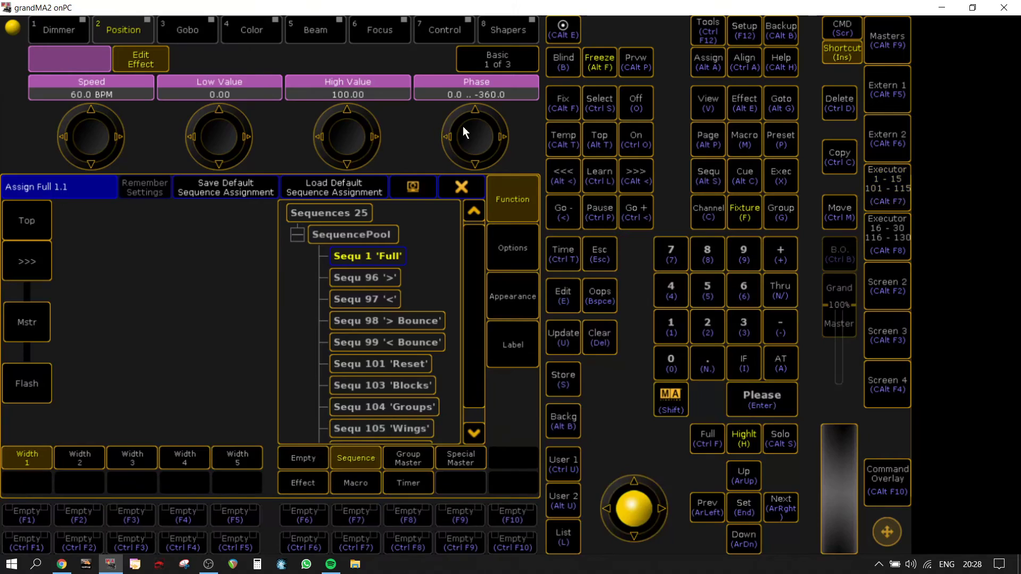
click(490, 253)
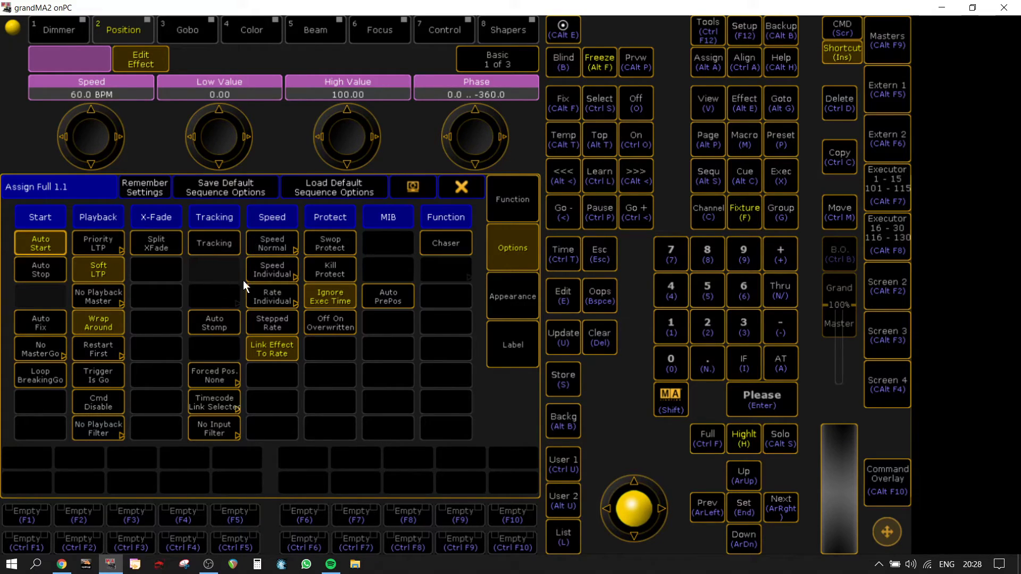
click(282, 262)
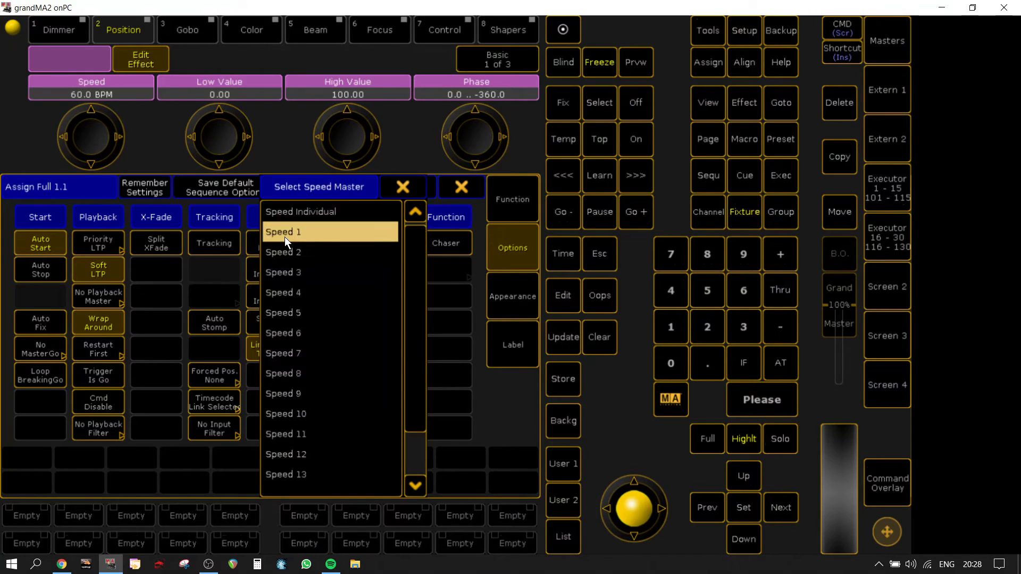
click(285, 237)
click(887, 186)
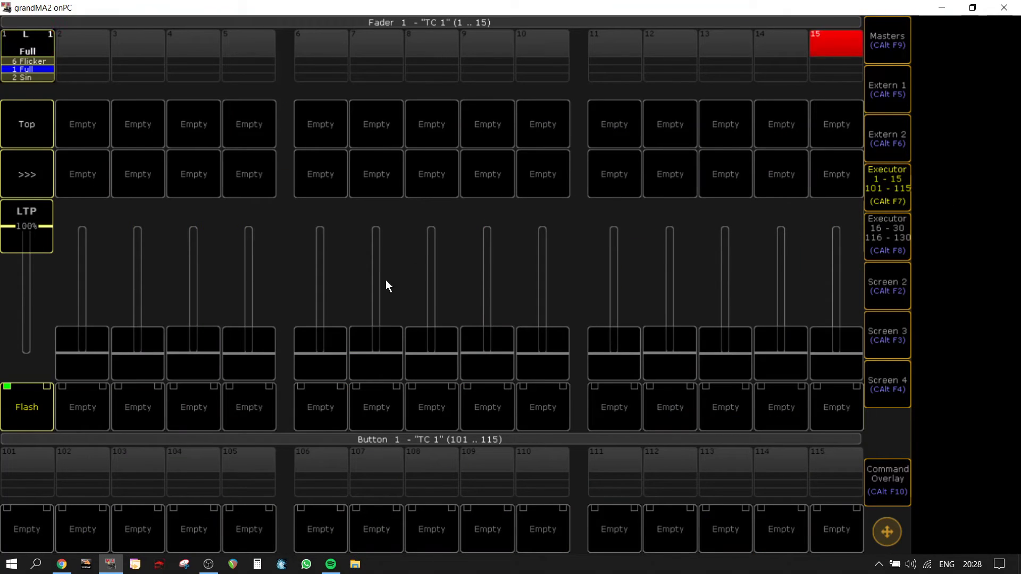
Assign speed master SpecialMaster 3.1 'Speed 1' to executor 5
click(273, 42)
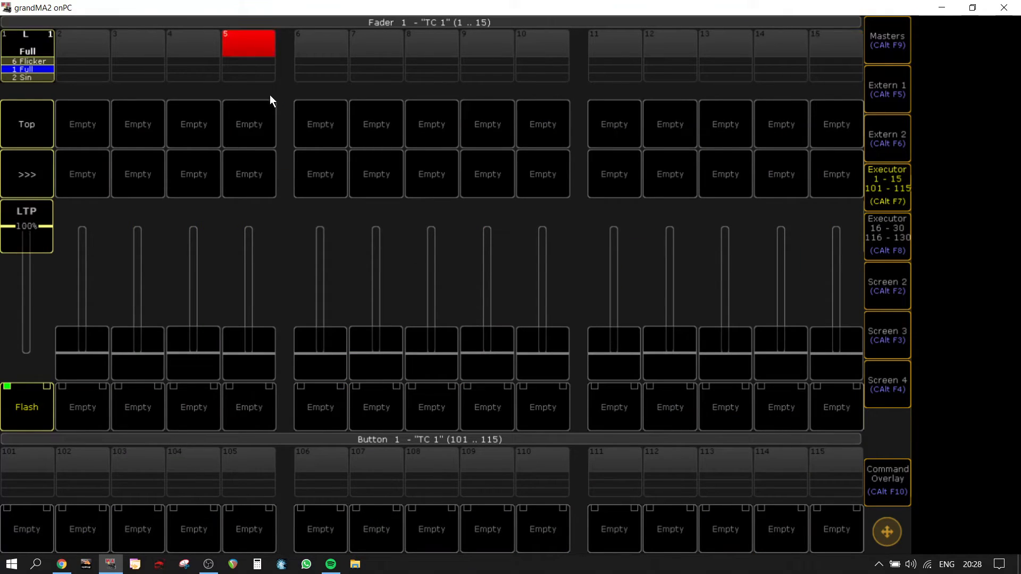
click(253, 56)
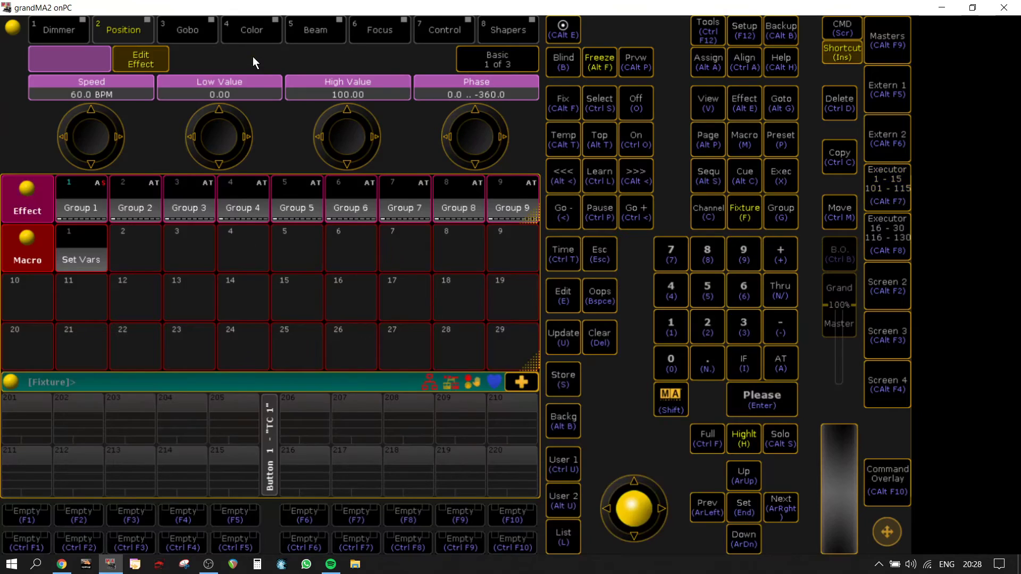
click(894, 287)
click(895, 290)
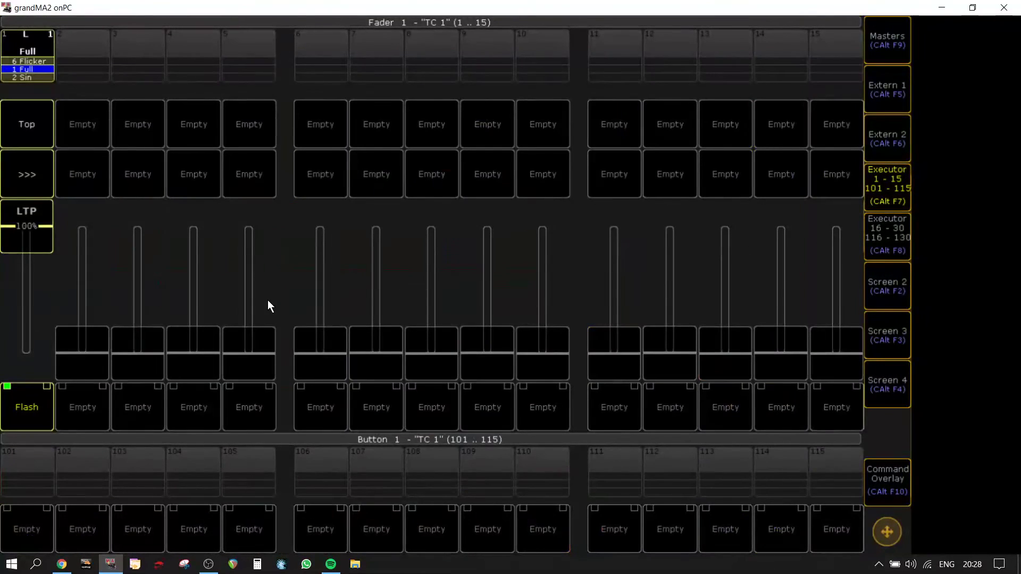
click(235, 34)
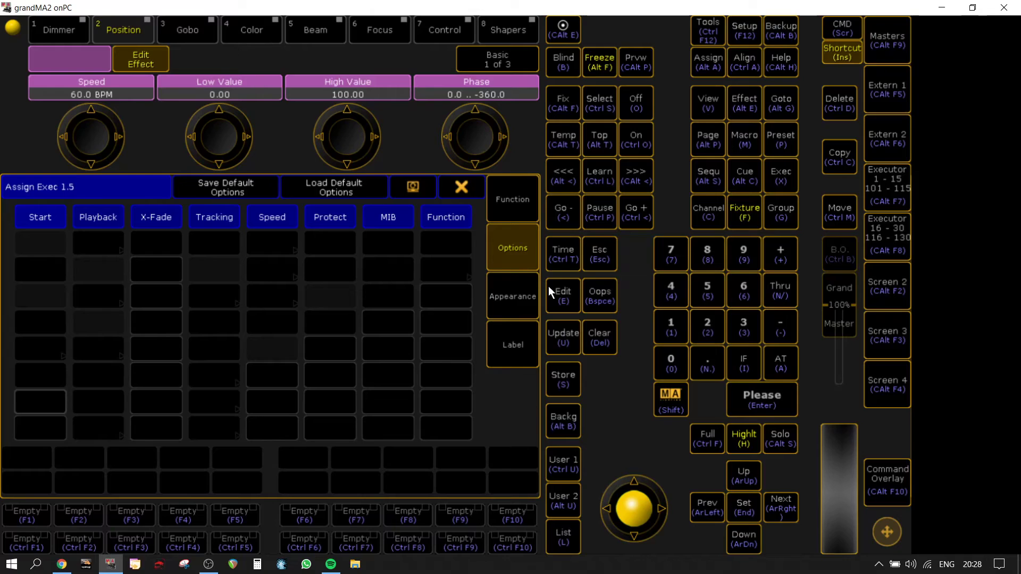
click(513, 200)
click(460, 459)
scroll(473, 352, down, 3)
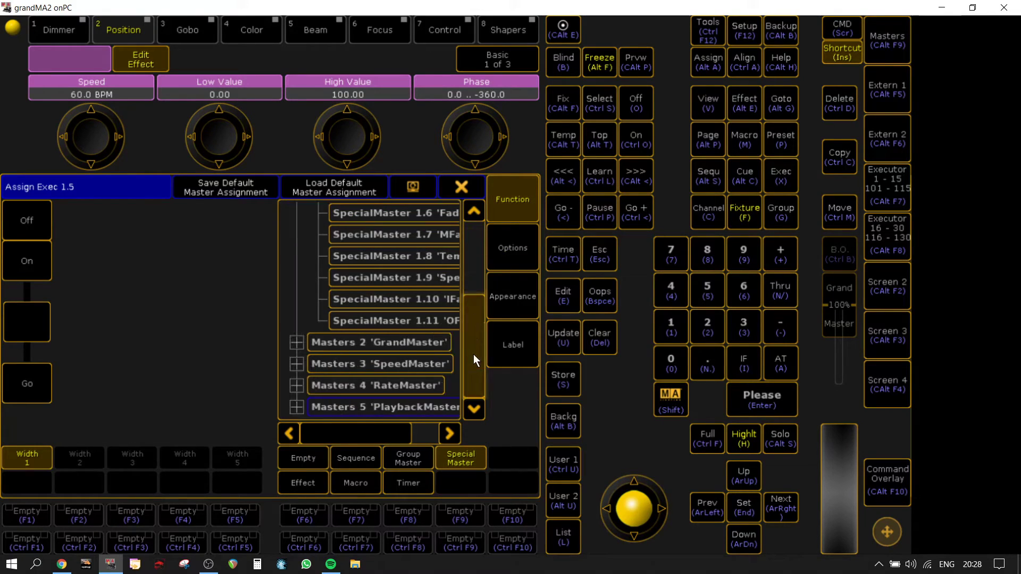
click(295, 364)
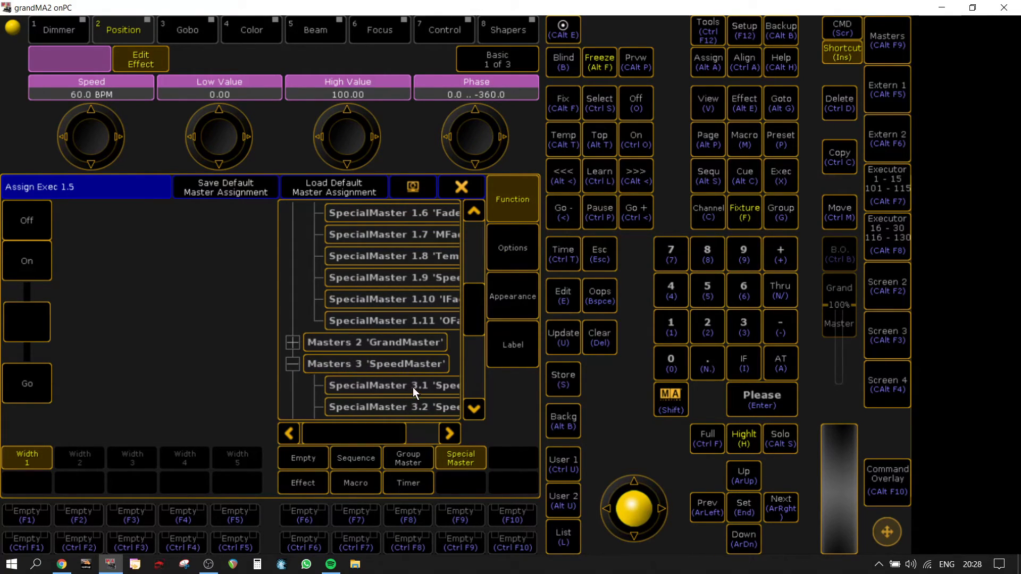
click(413, 389)
Label the speed master on executor 5 "DIM" and raise its fader to about 184 BPM
click(503, 338)
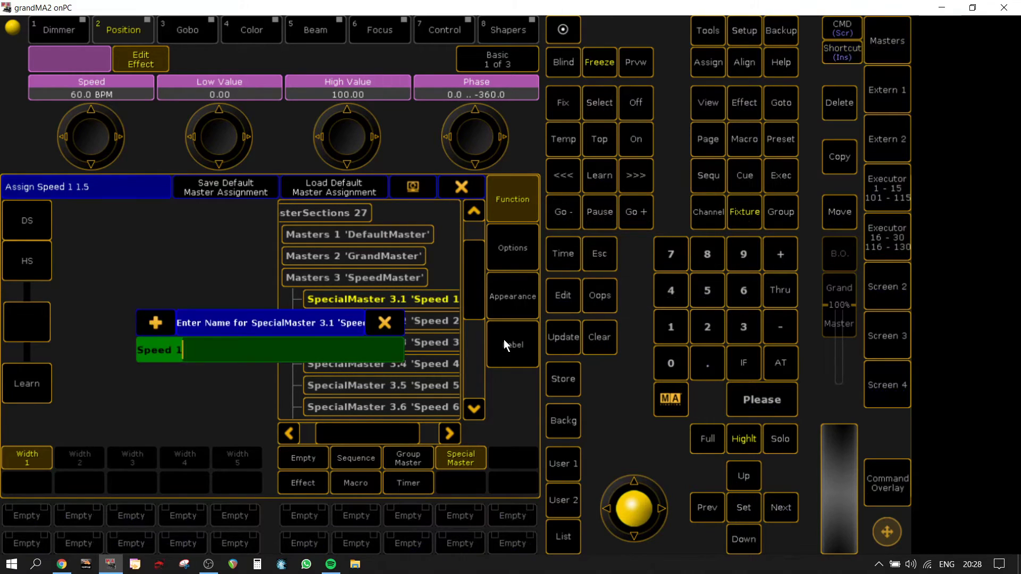
text(DIM)
key(Return)
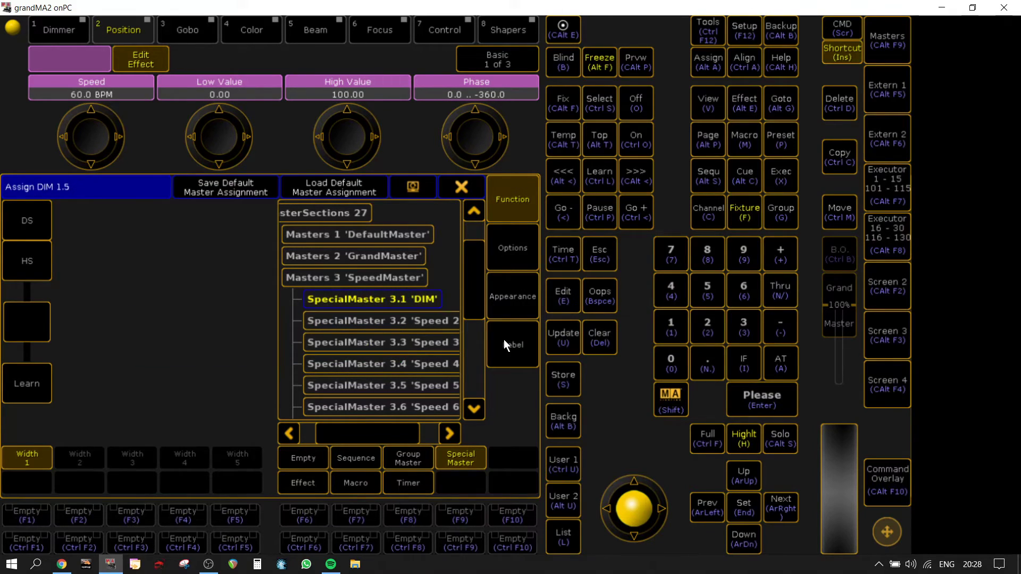
click(460, 186)
drag(255, 314, 295, 236)
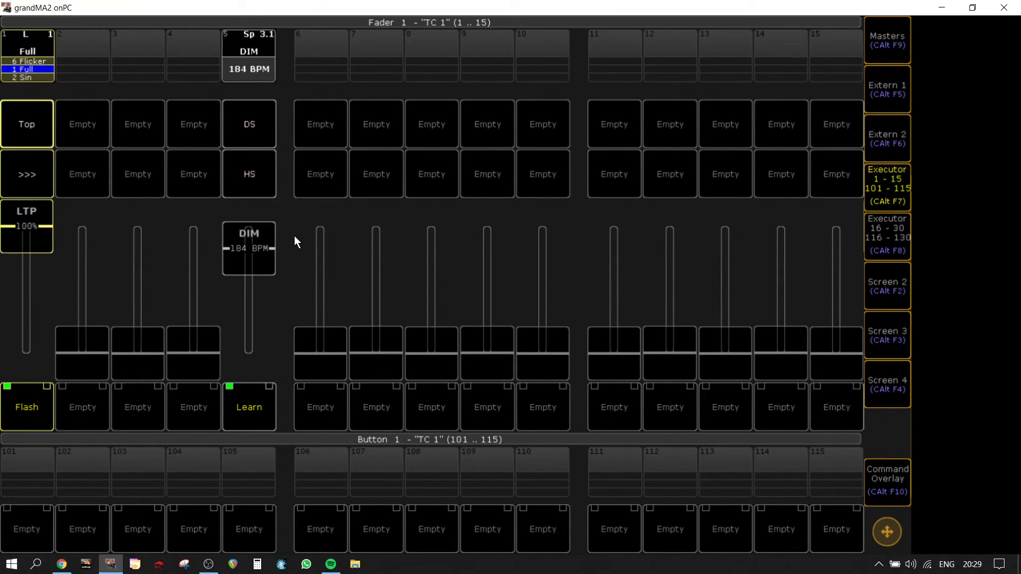
Restart executor 1 from its first cue, advance it to the PWM cue and check the effect in the fixture layout
click(897, 286)
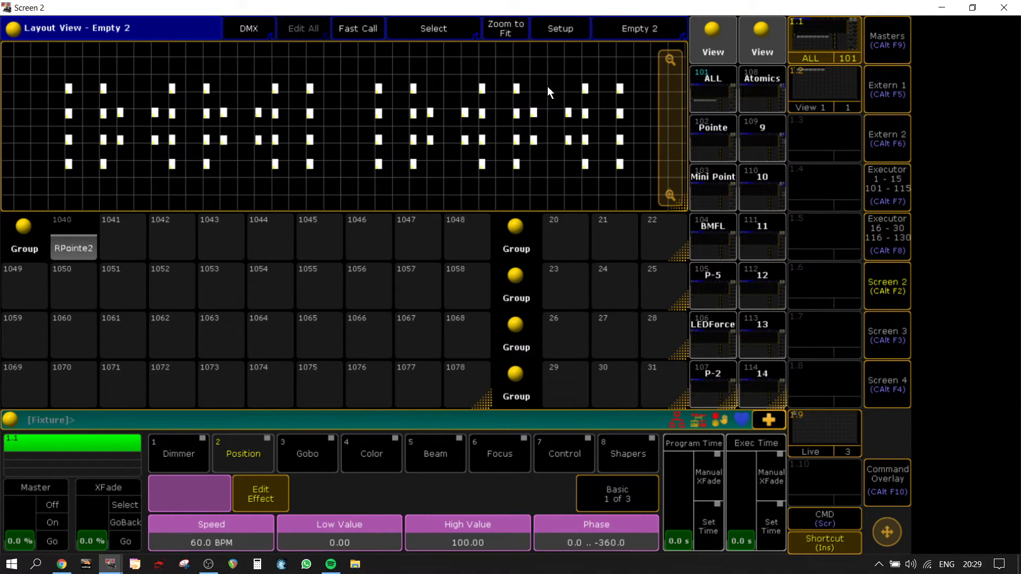
click(870, 180)
click(24, 125)
click(35, 181)
click(35, 182)
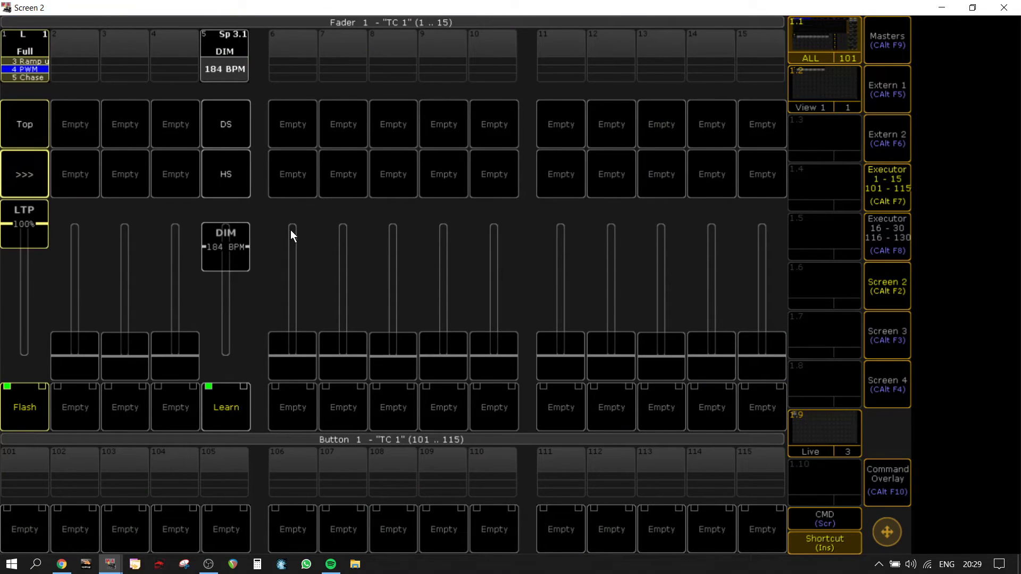
click(902, 197)
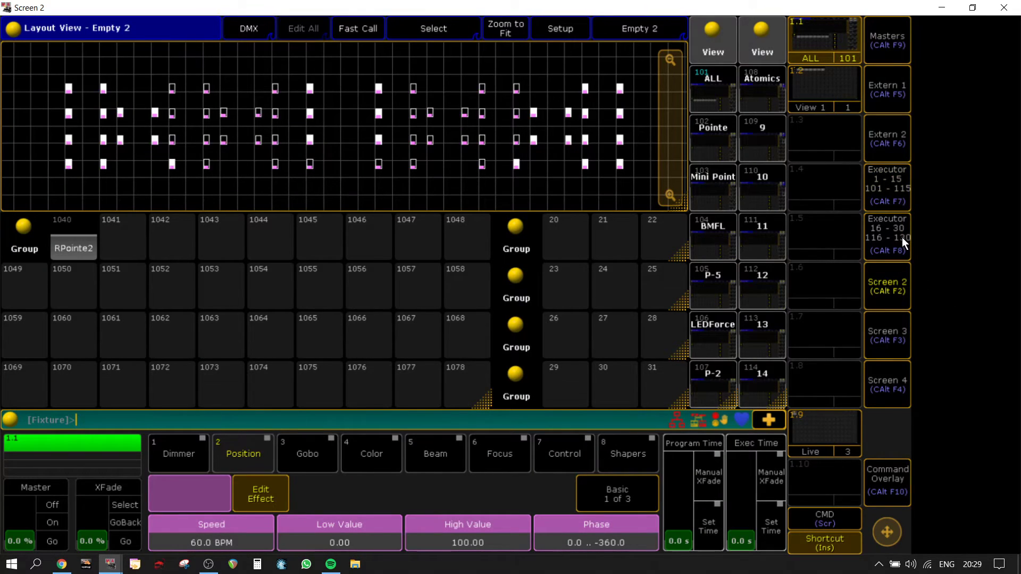
Lower the DIM speed master to about 29.1 BPM and check the effect's speed in the fixture layout
click(886, 191)
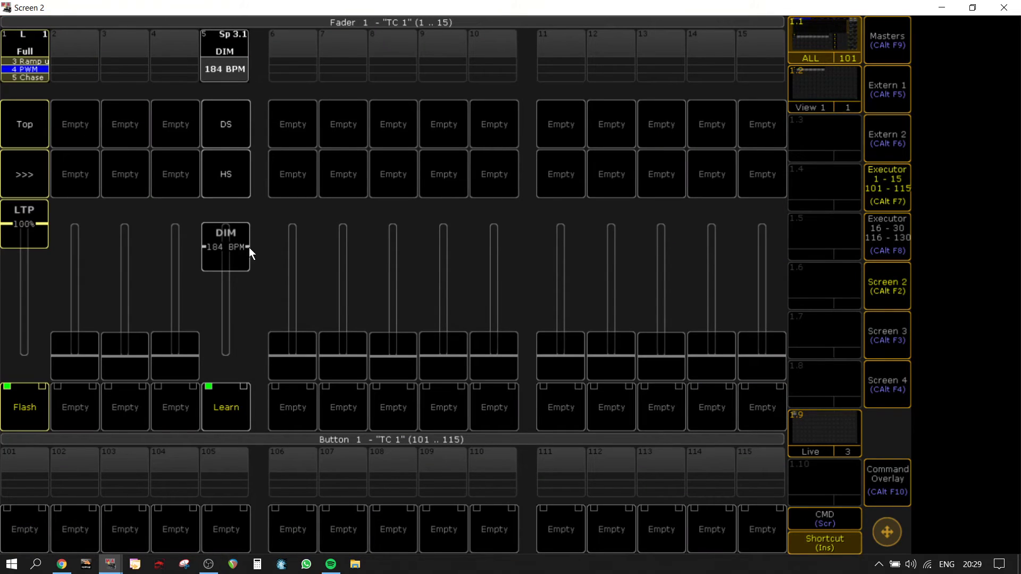
drag(232, 249, 224, 340)
click(885, 196)
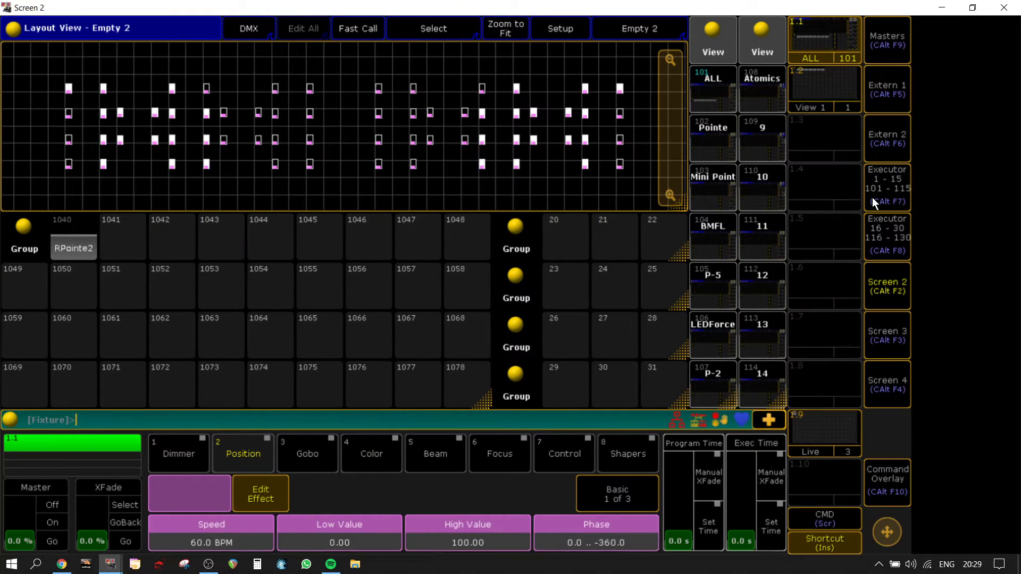
Open effect 1 in the effect editor and inspect its rate without changing it
click(872, 196)
click(871, 193)
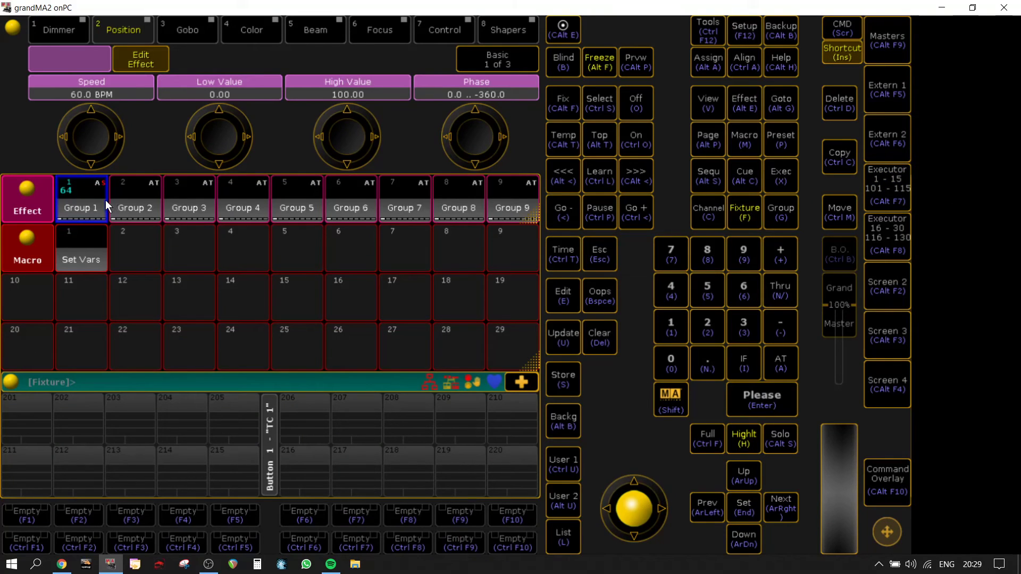
click(105, 200)
click(403, 255)
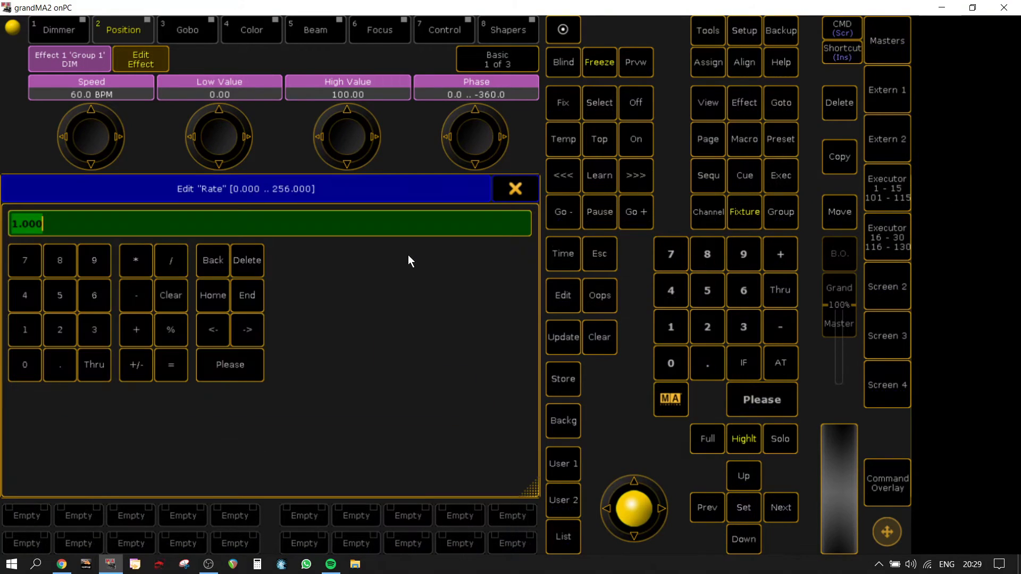
click(515, 185)
Tap in a tempo of about 155 BPM for the DIM speed master with its Learn function
click(883, 242)
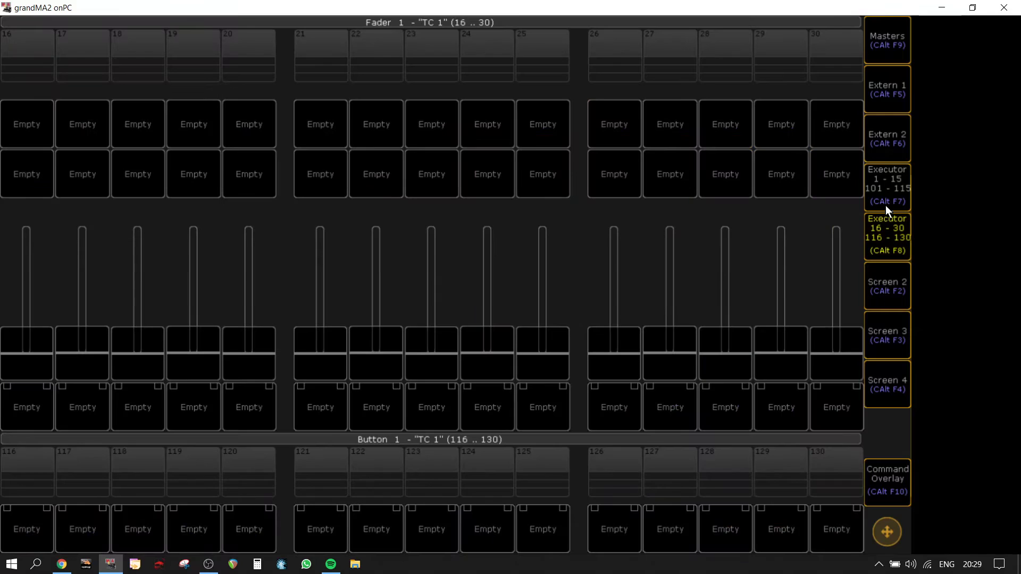
click(889, 232)
click(886, 200)
click(258, 406)
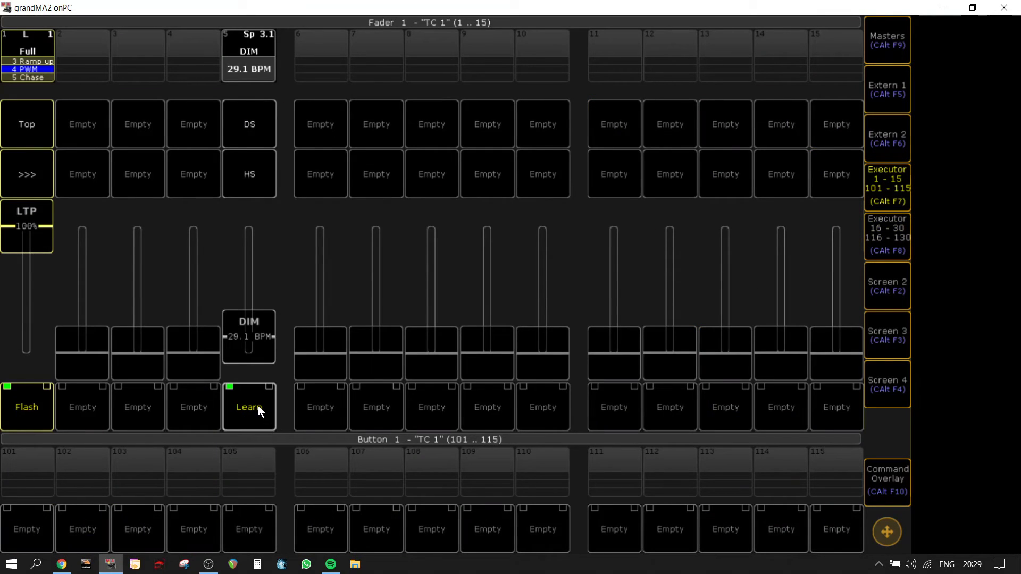
click(258, 407)
click(258, 406)
click(257, 406)
click(258, 406)
click(255, 405)
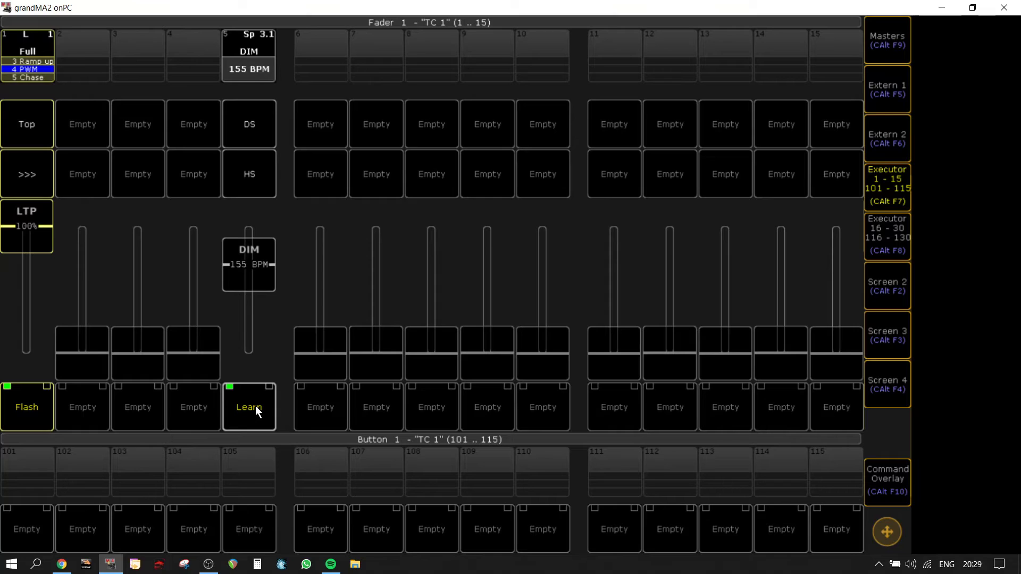
Set effect 1's rate to 0.5 in the effect editor
click(908, 184)
click(411, 253)
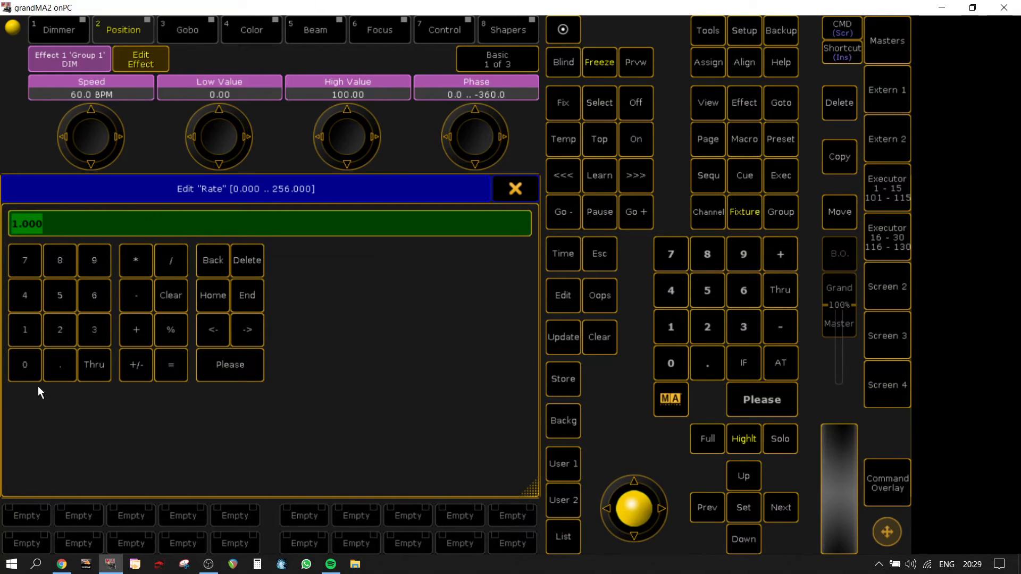
click(63, 365)
click(59, 296)
click(230, 365)
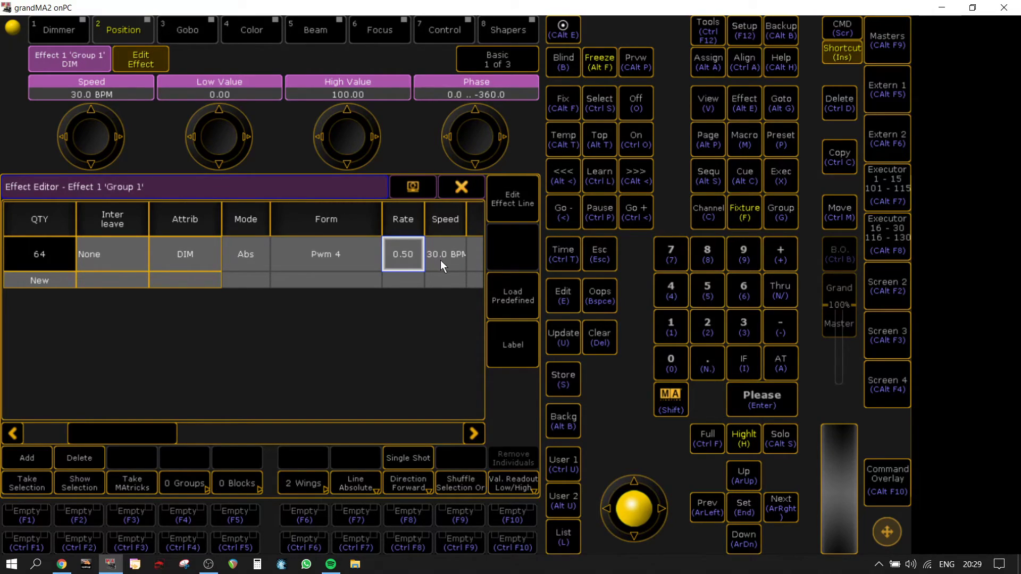
Set effect 1's rate to 1 and close the effect editor
click(409, 250)
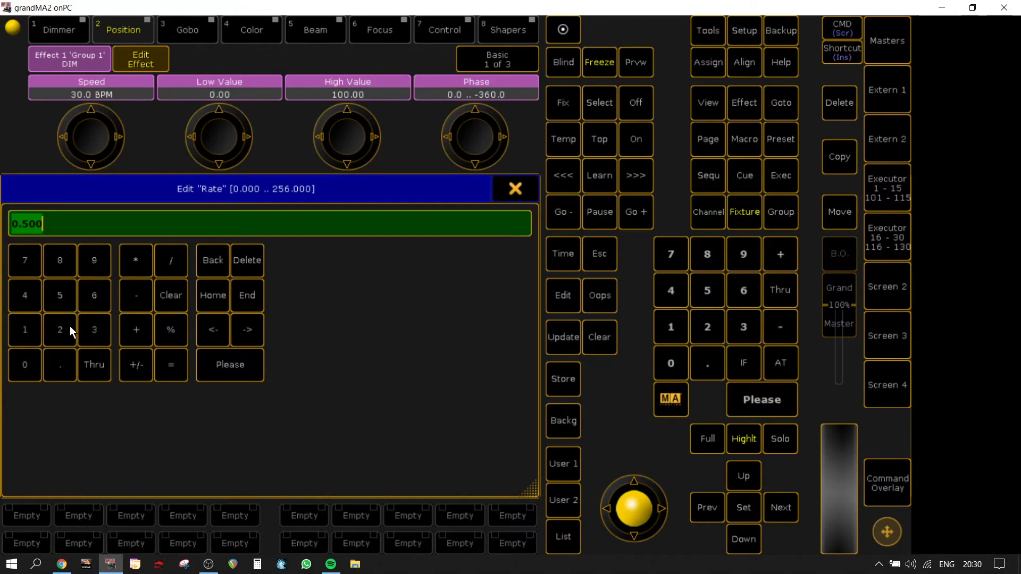
click(25, 330)
click(248, 364)
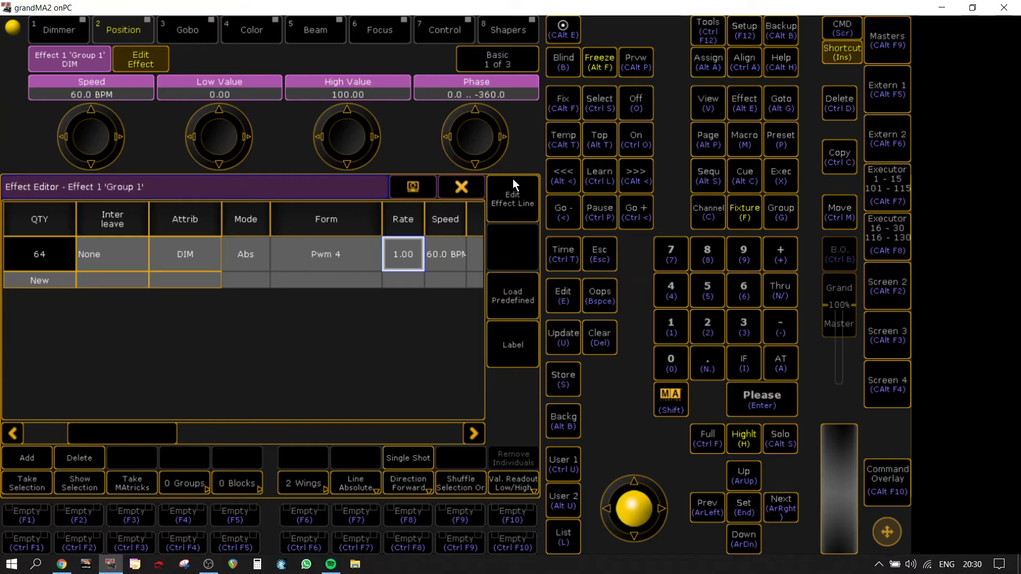
click(460, 191)
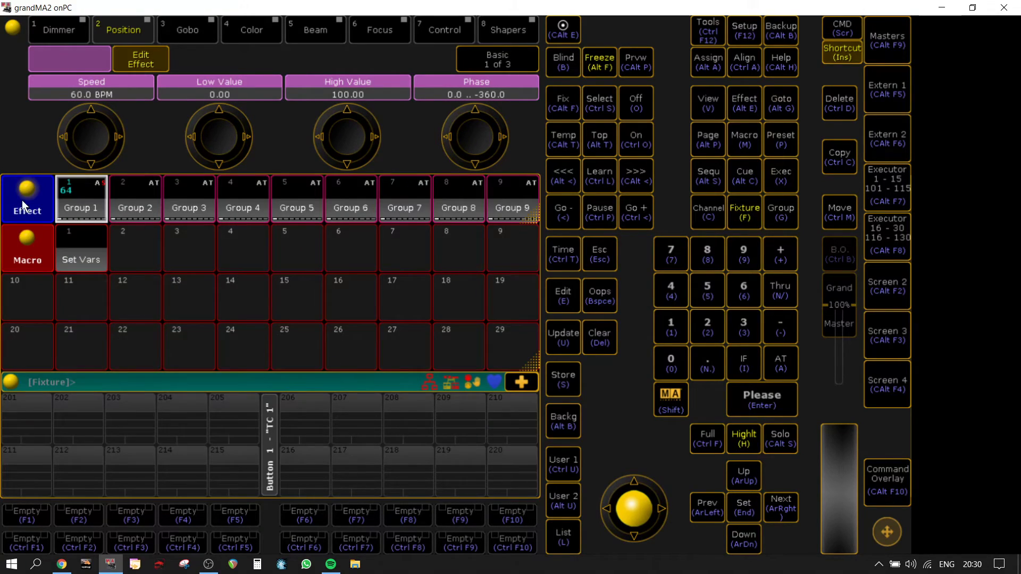
click(881, 197)
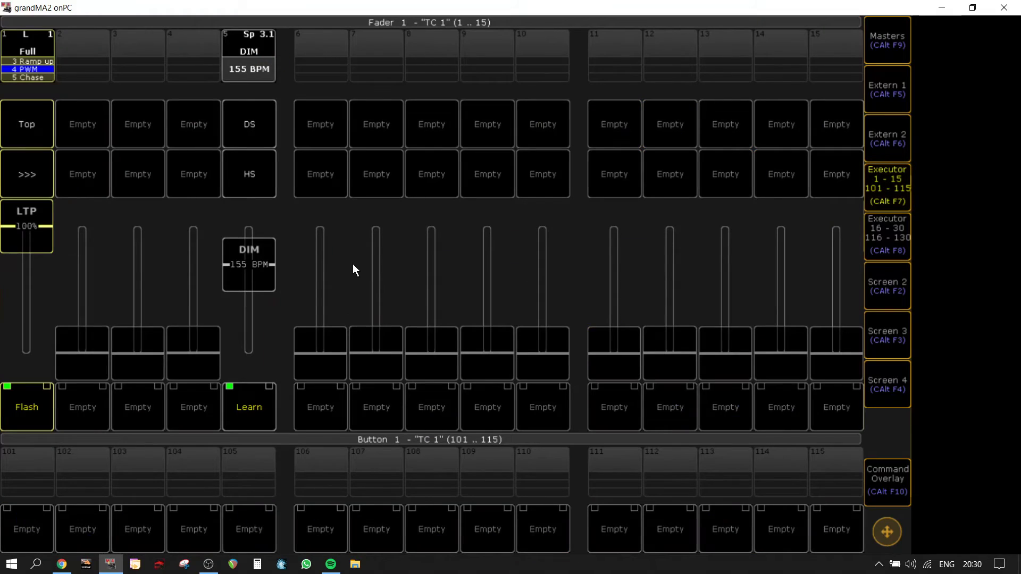
click(886, 184)
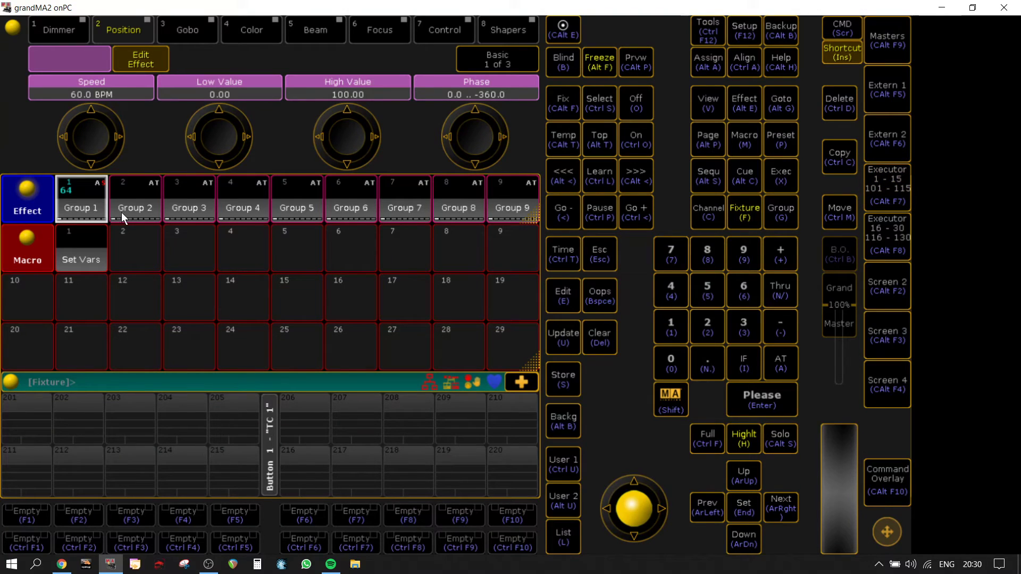
click(895, 175)
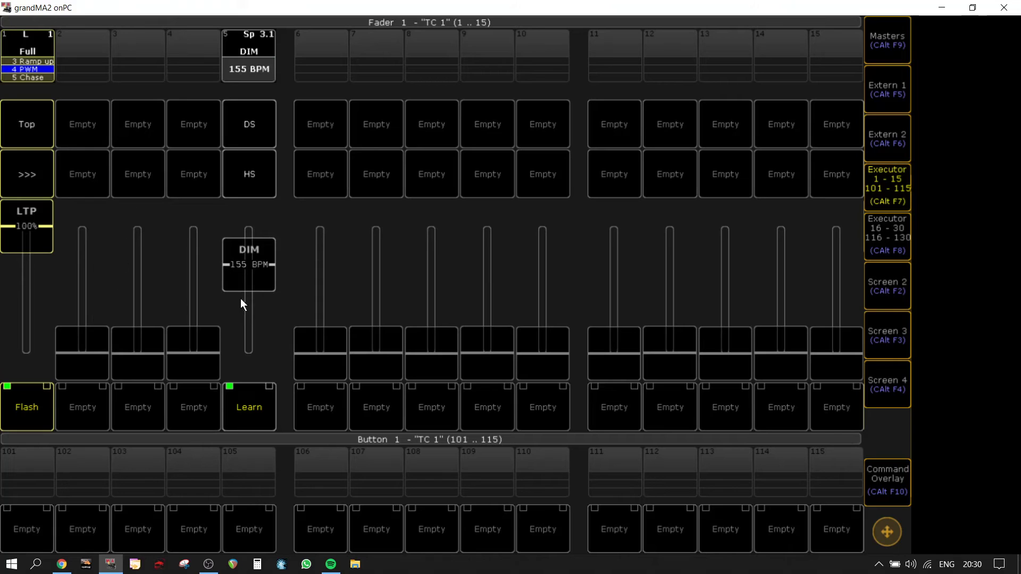
click(871, 191)
Trigger the Groups sequence in the Live view to give effect 1 4 groups
click(899, 301)
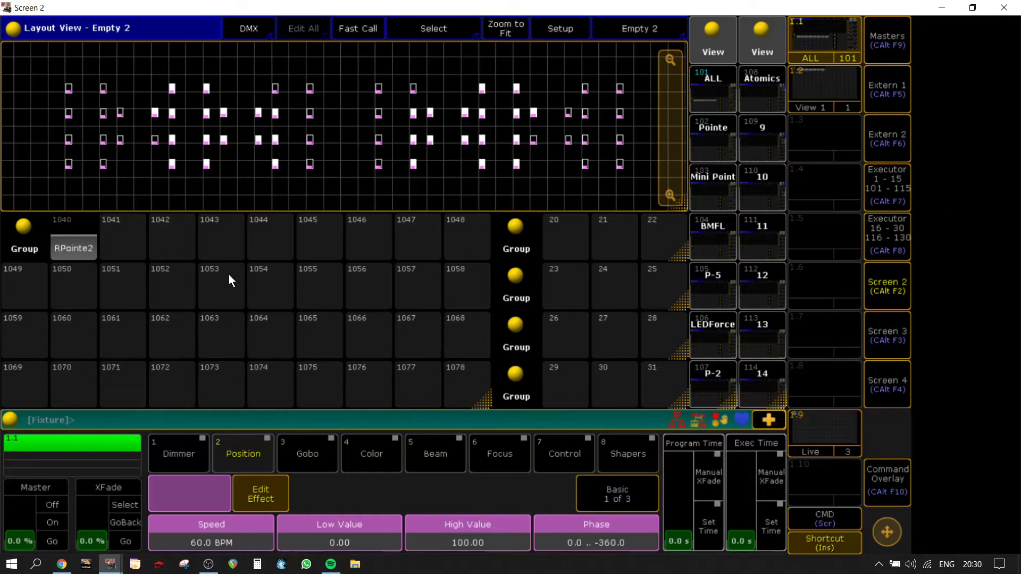
click(795, 420)
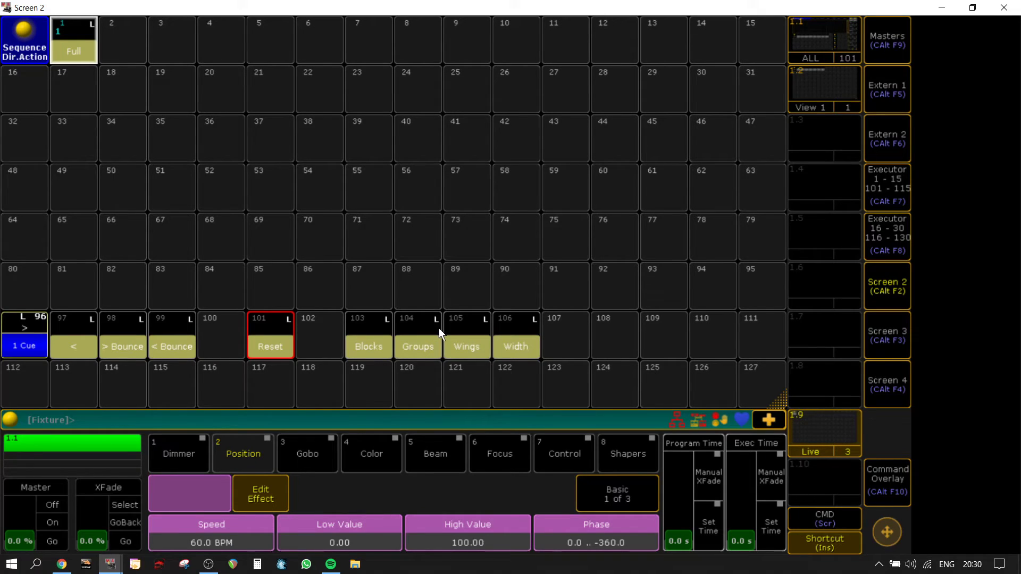
click(417, 320)
click(393, 315)
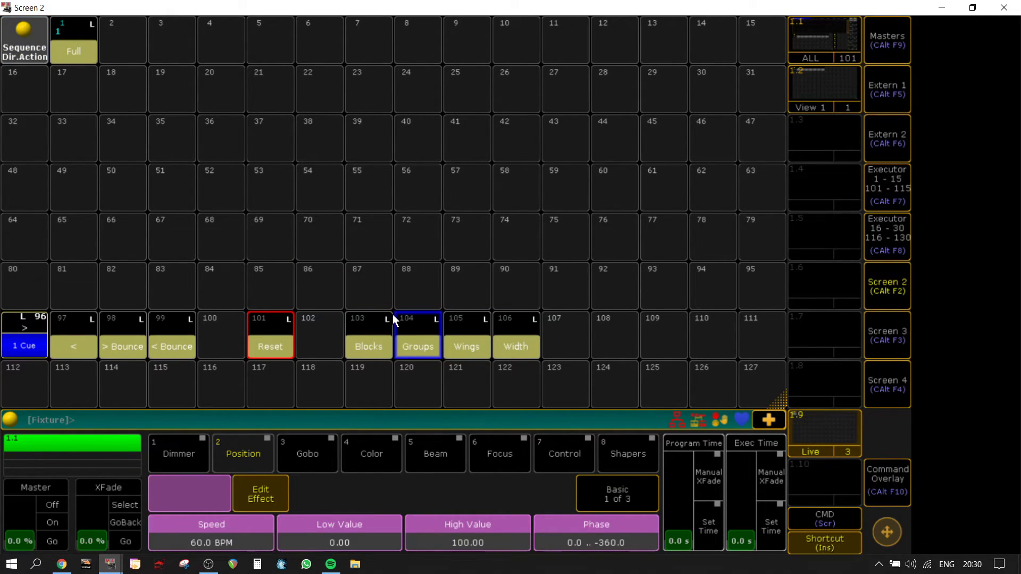
Set effect 1's rate to 0.25 in the effect editor and close the editor
click(872, 297)
click(71, 208)
click(71, 209)
click(405, 258)
click(61, 355)
click(58, 329)
click(60, 295)
click(225, 365)
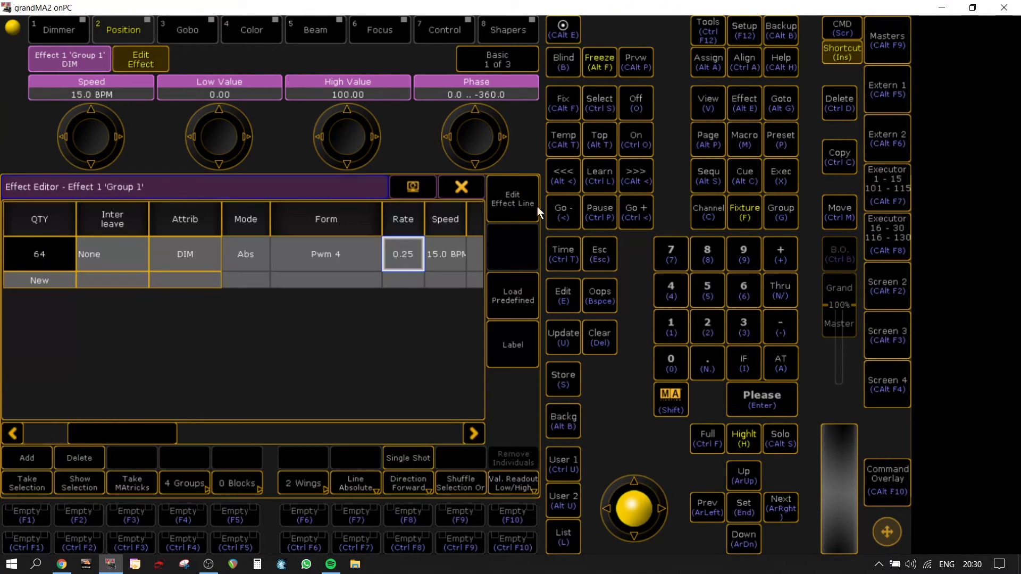
click(462, 187)
Advance executor 1 to the Chase cue and check the effect in the Pointe fixture layout
click(900, 285)
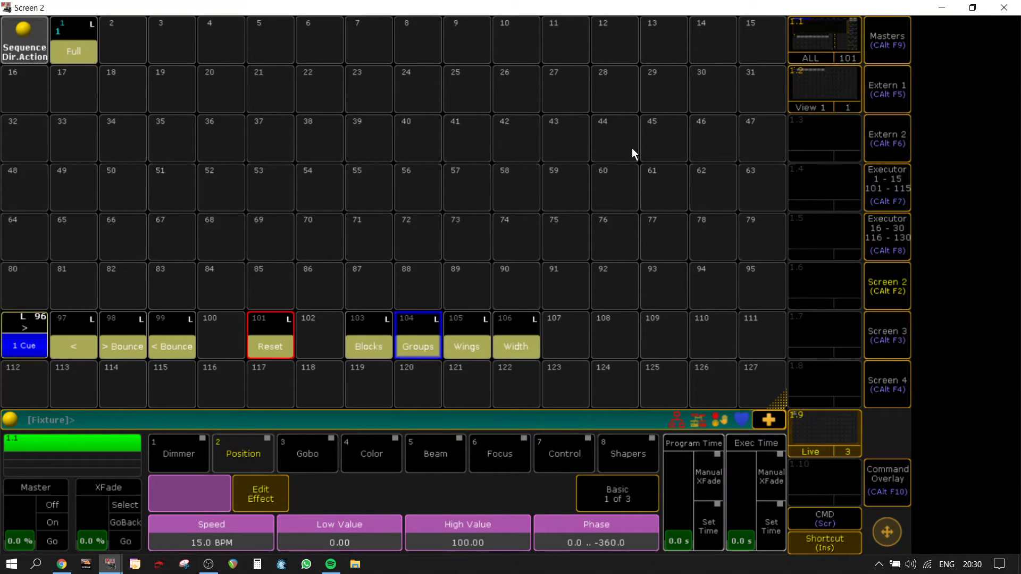
click(887, 185)
click(26, 173)
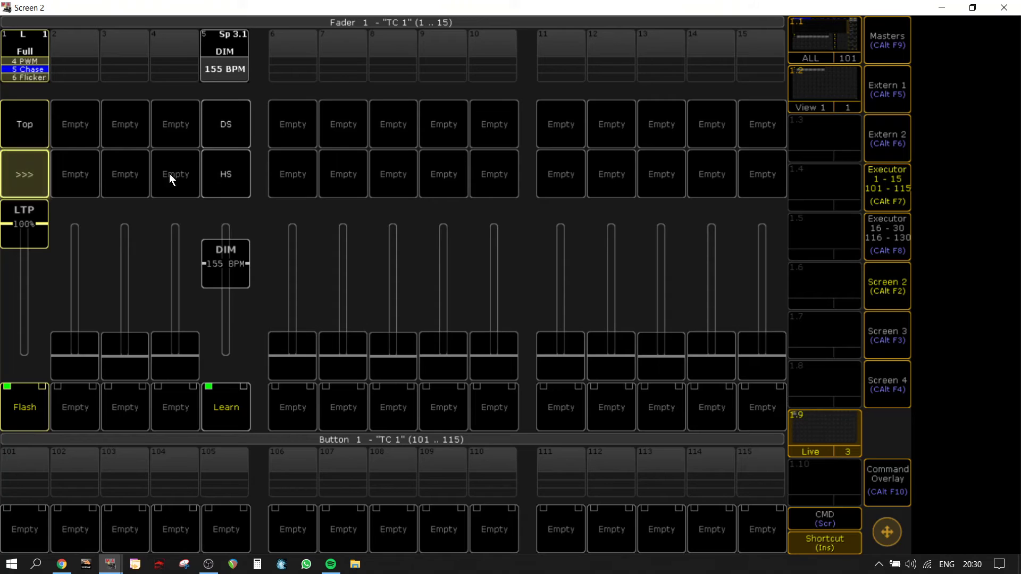
click(819, 39)
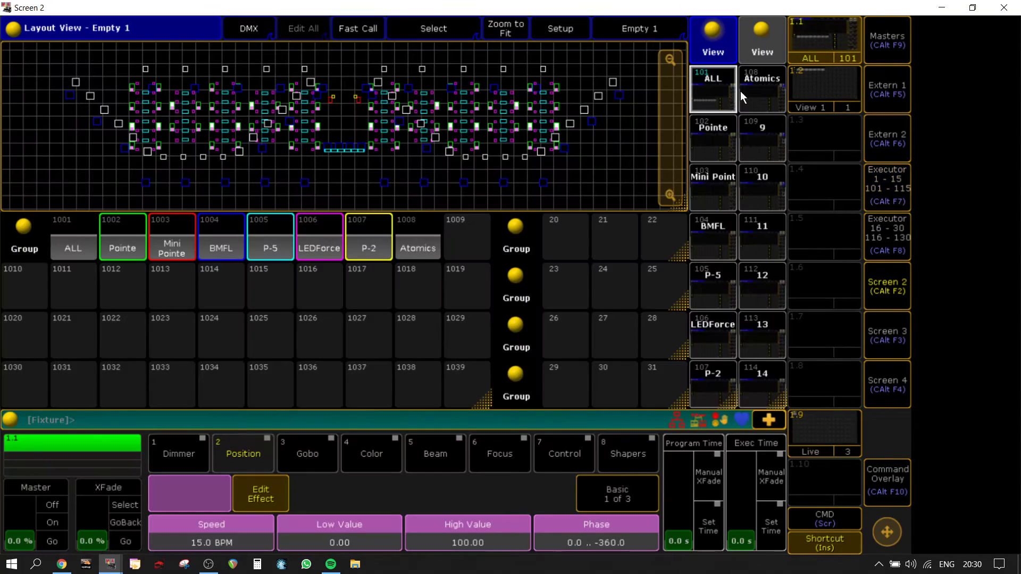
click(731, 149)
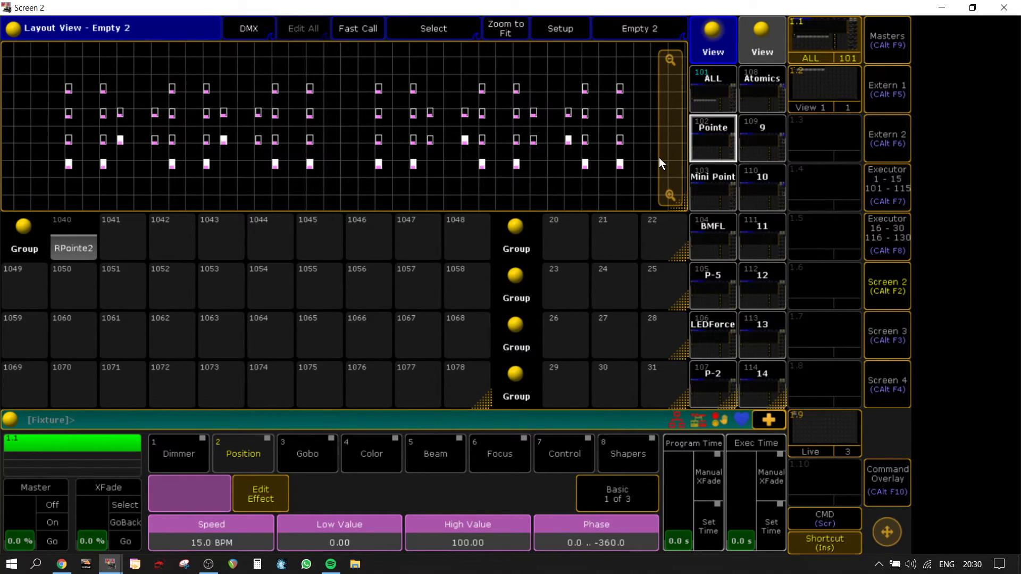
Set effect 1's rate to 1 in the effect editor and close the editor
click(889, 289)
click(74, 205)
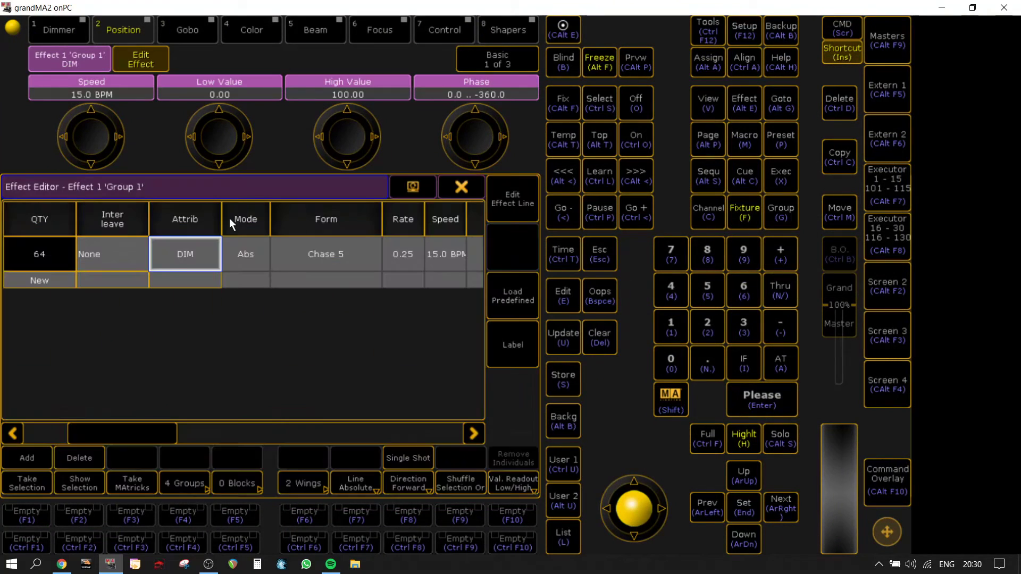
click(398, 253)
text(1)
click(259, 378)
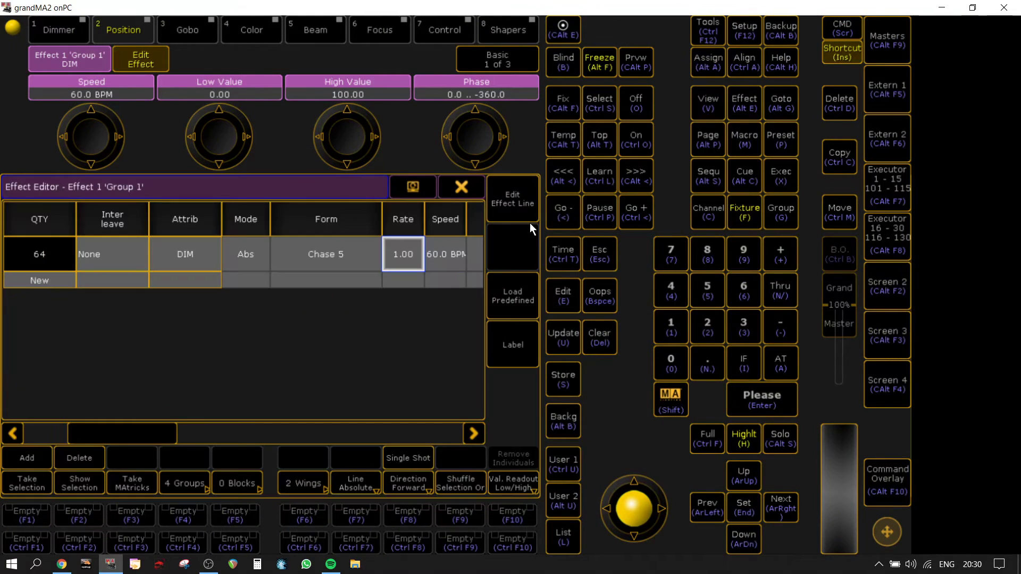
click(462, 186)
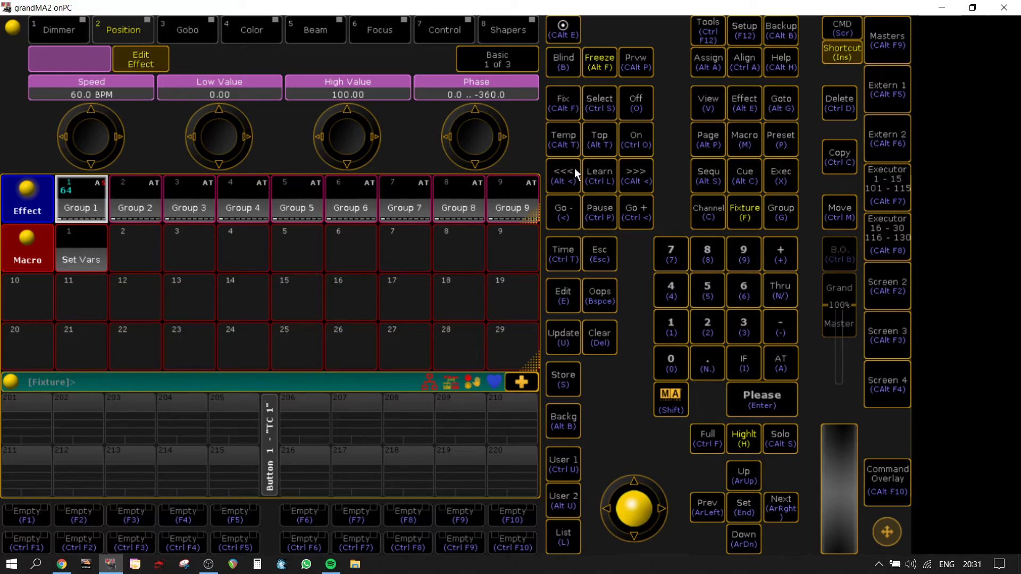
Send executor 1 back to its first cue and return to the main effect and macro screen
click(900, 181)
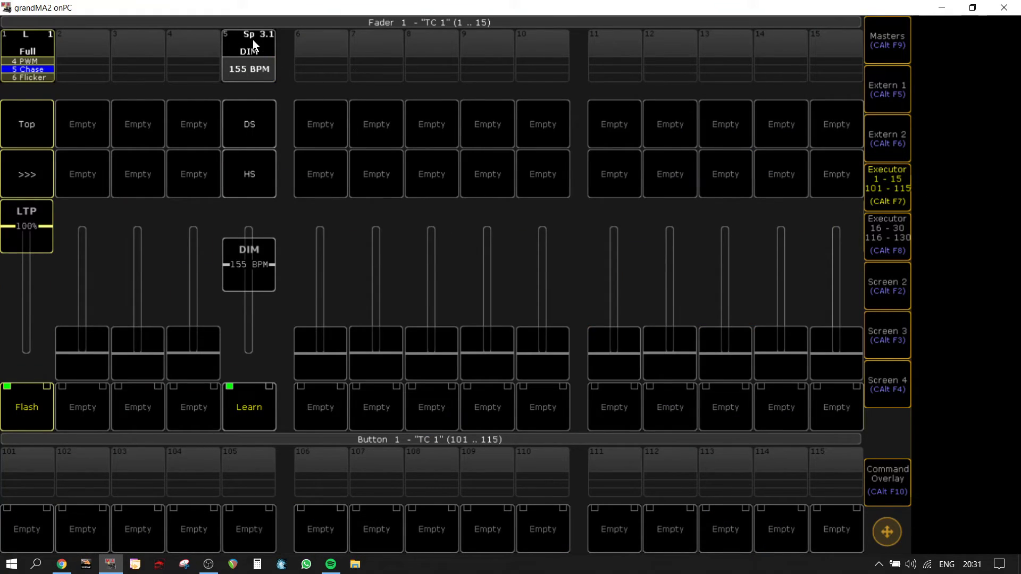
click(25, 112)
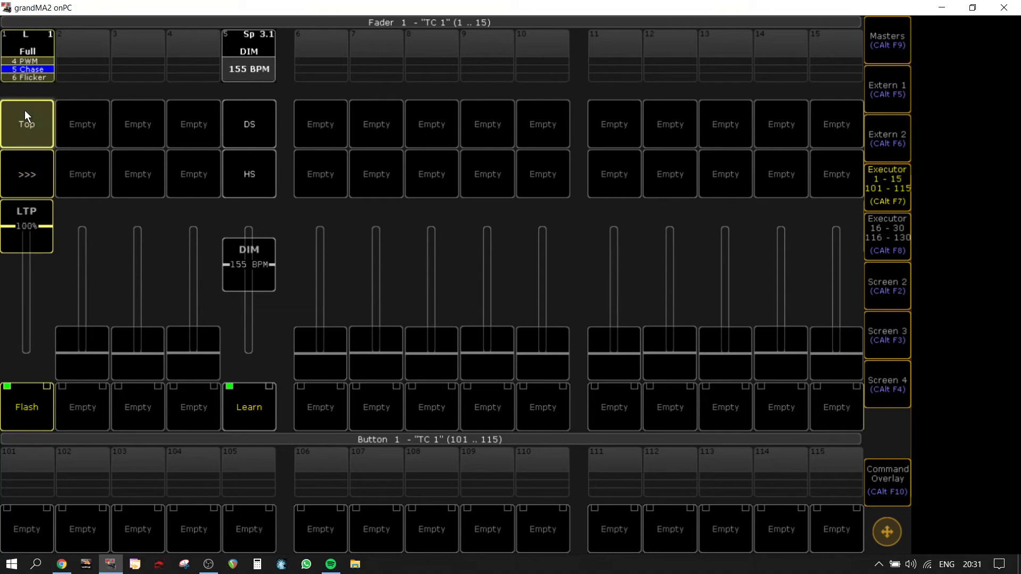
click(886, 172)
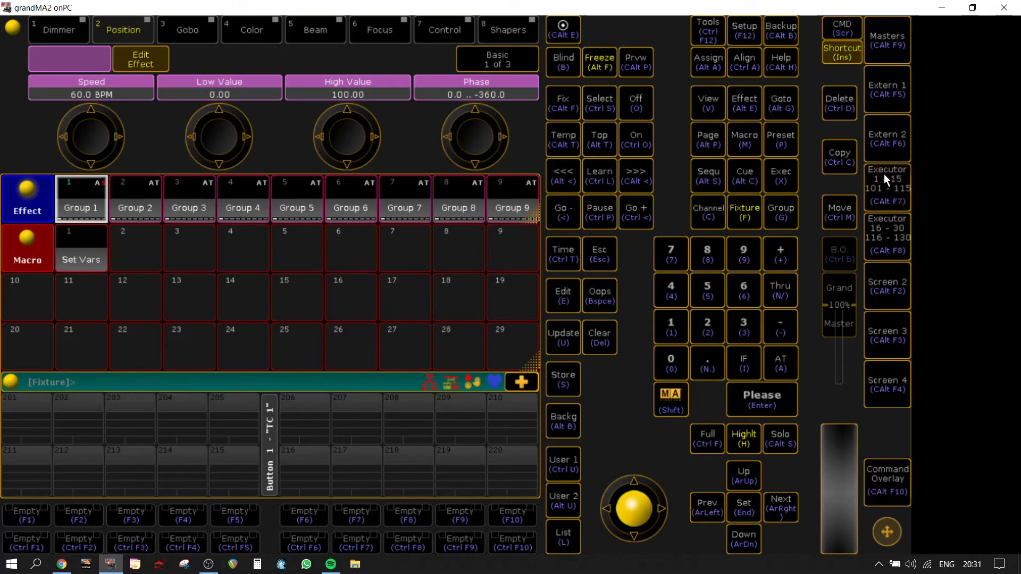
Store cues 1 thru 9 into the empty sequence slot 111 of the Live view
click(906, 285)
click(816, 424)
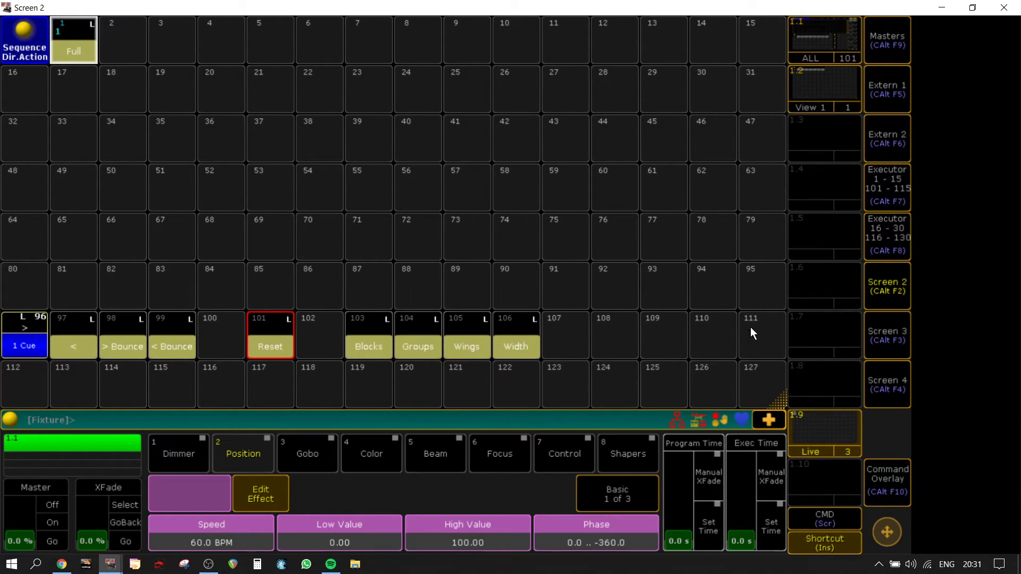
key(s)
click(884, 477)
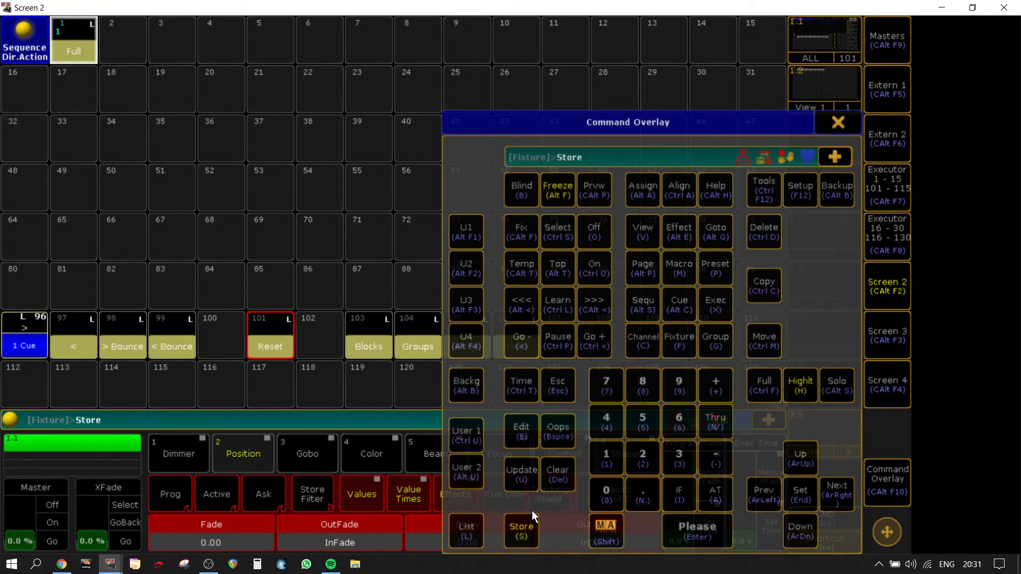
click(672, 309)
click(595, 458)
click(700, 408)
key(9)
click(836, 123)
click(765, 336)
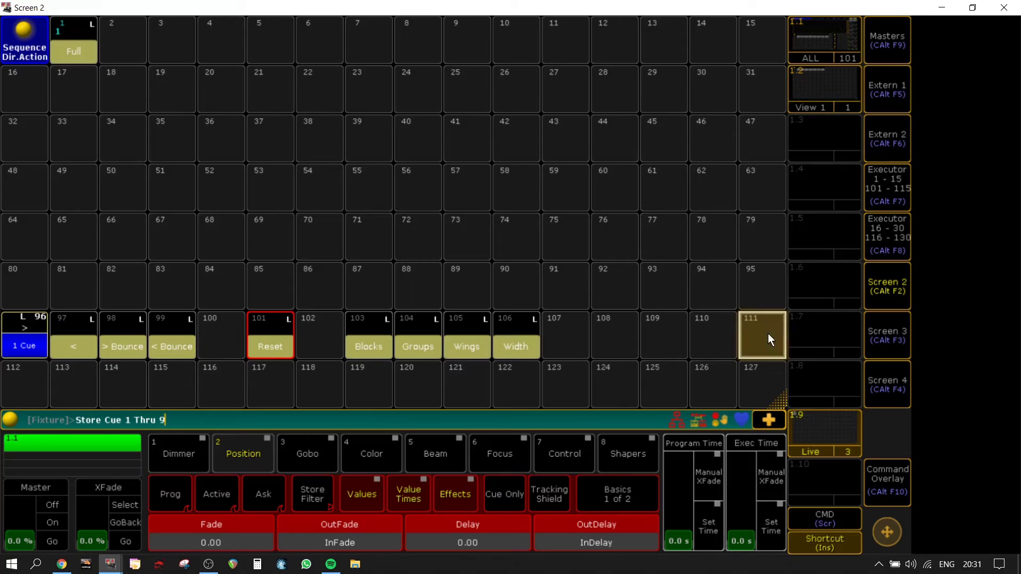
Label sequence 111 as "Which Group"
key(l)
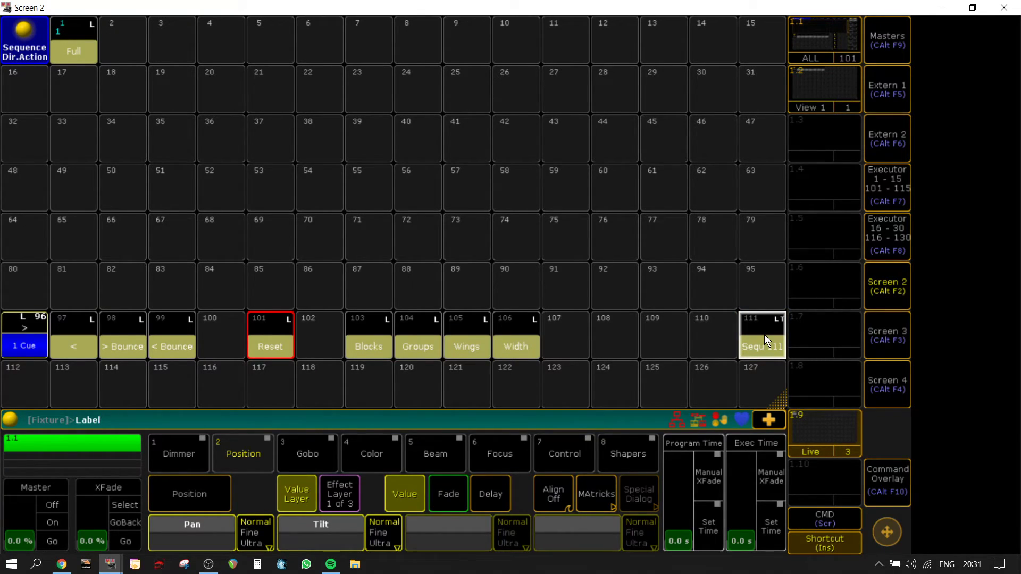
click(763, 334)
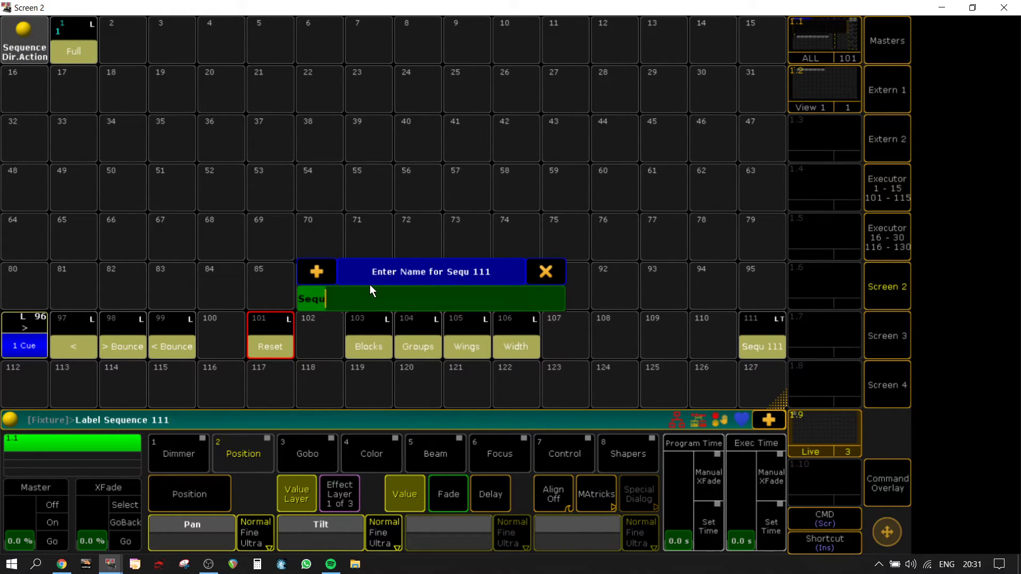
text(Which Gr)
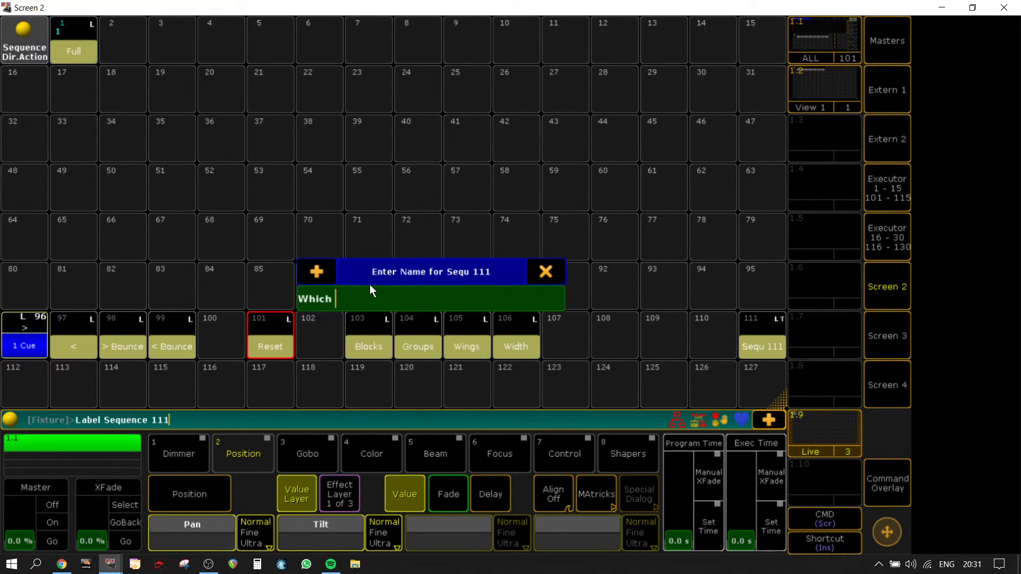
text(oup)
key(Return)
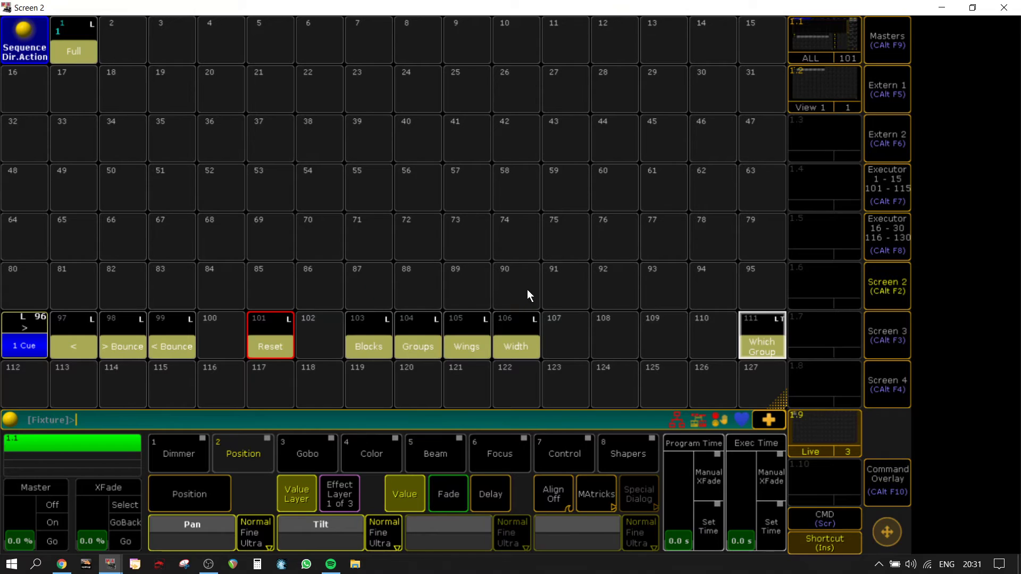
Open the Which Group sequence for editing and give cue 1 the command SetVar $dimfx=1
click(750, 342)
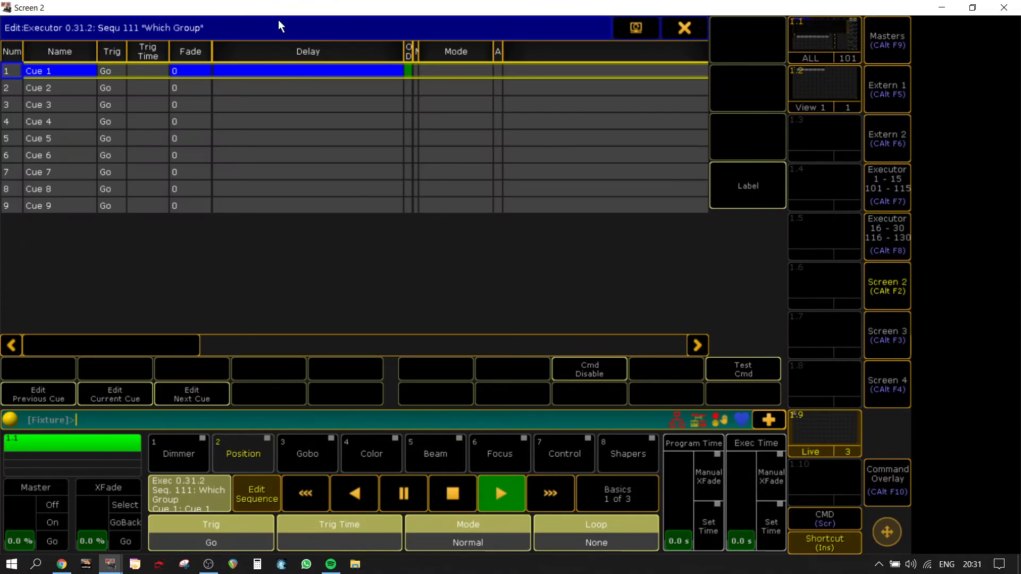
double_click(529, 72)
text(setvar)
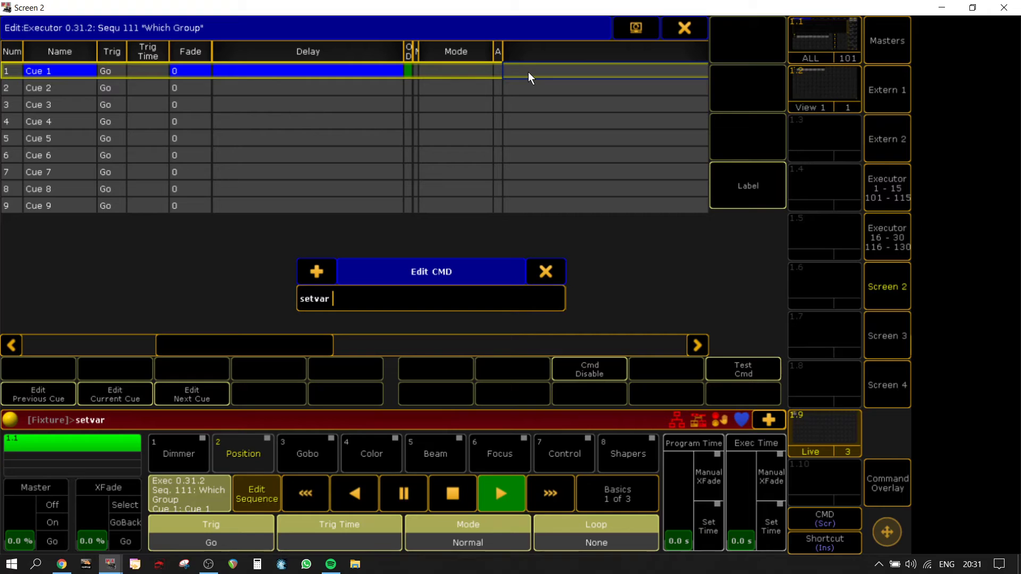
text( $dimfx)
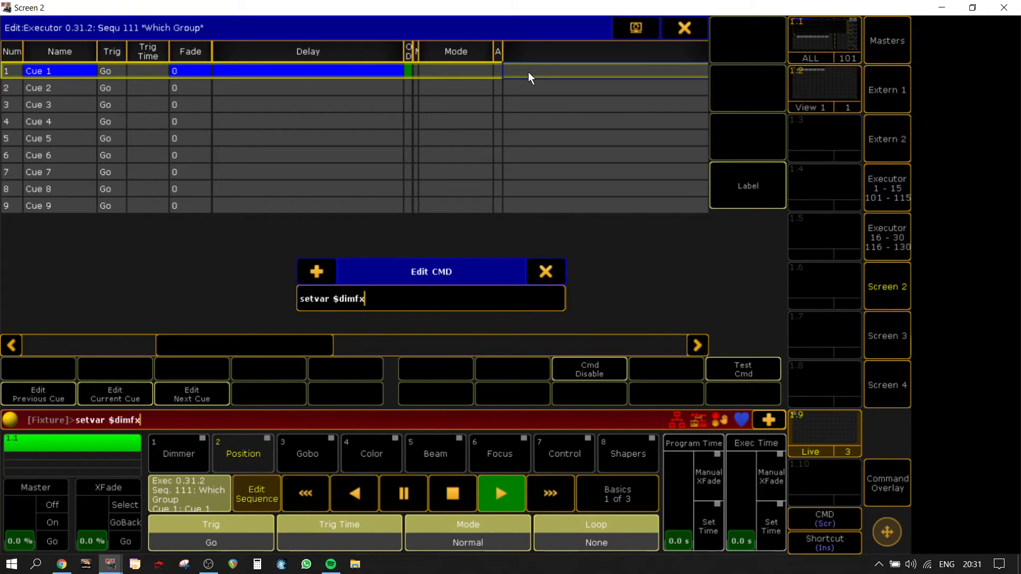
text(=1)
key(Return)
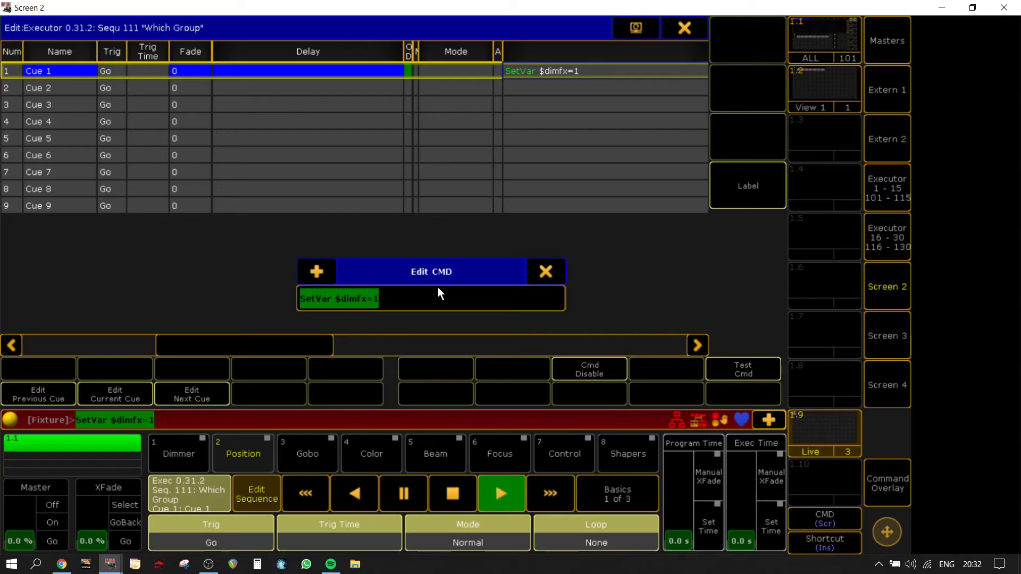
Give cue 2 the command SetVar $dimfx=2 and cue 3 the command SetVar $dimfx=3
click(538, 89)
text(SetVar $dimfx=1)
key(BackSpace)
text(2)
key(Return)
click(546, 102)
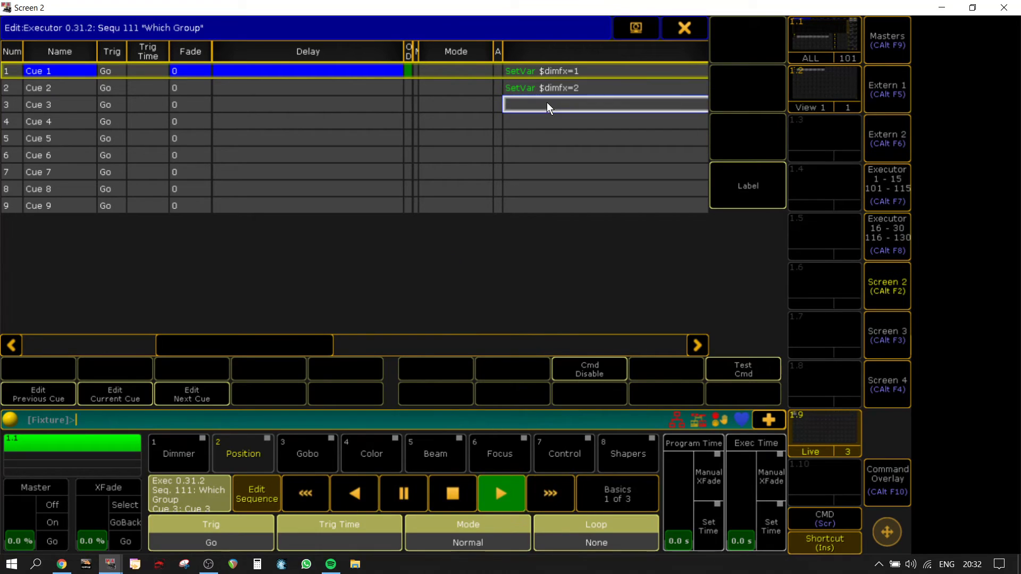
text(SetVar $dimfx=1)
key(BackSpace)
text(3)
key(Return)
Give cue 4 the command SetVar $dimfx=4 and cue 5 the command SetVar $dimfx=5
click(563, 121)
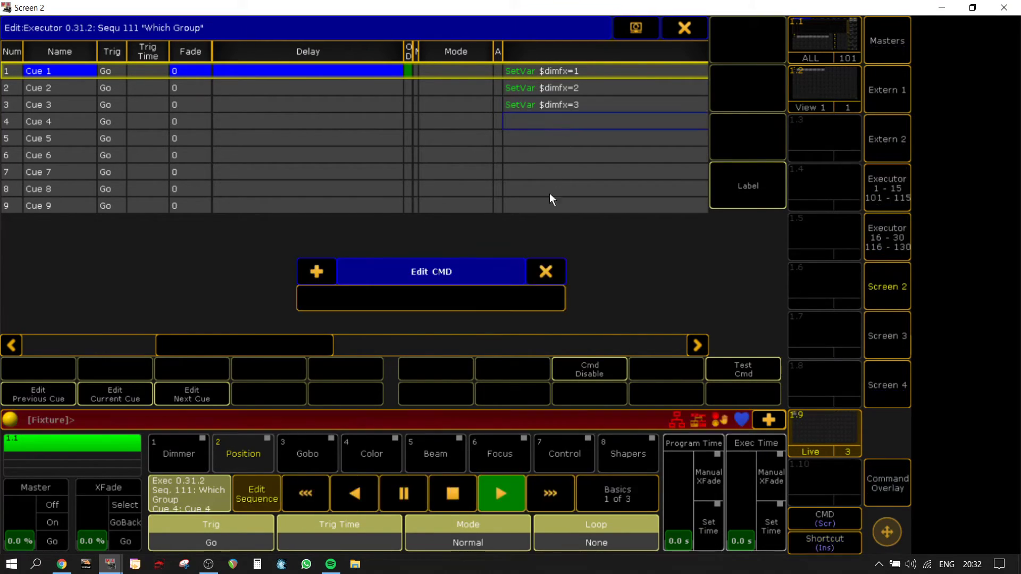
text(SetVar $dimfx=1)
key(BackSpace)
text(4)
key(Return)
click(557, 137)
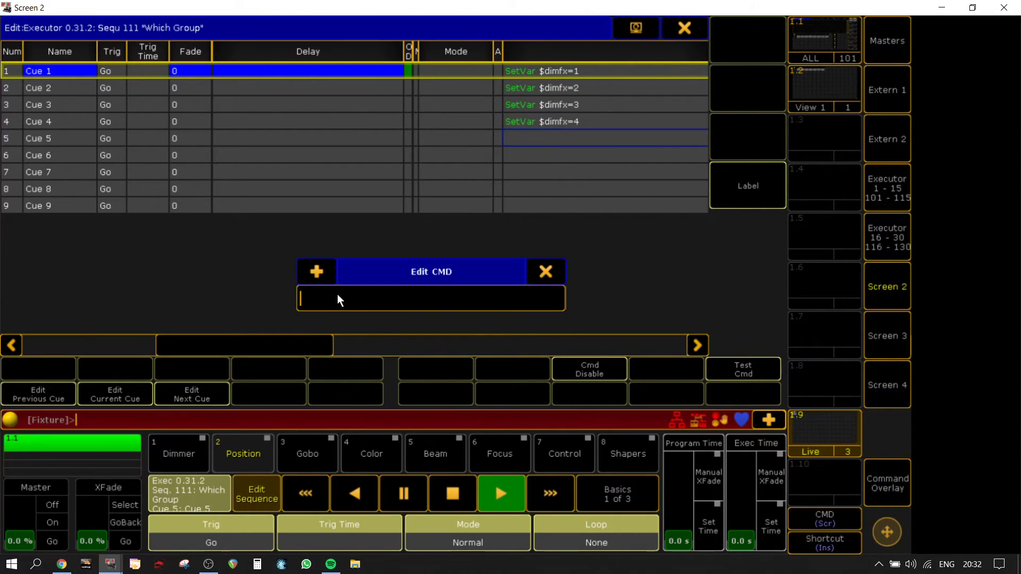
text(SetVar $dimfx=1)
key(BackSpace)
text(5)
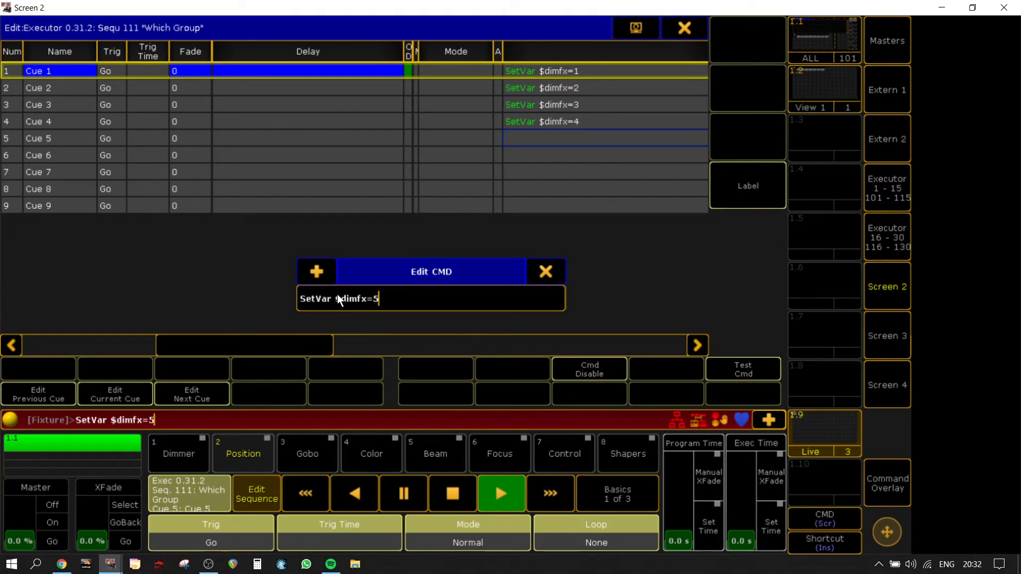
key(Return)
Give cue 6 the command SetVar $dimfx=6 and cue 7 the command SetVar $dimfx=7
click(542, 156)
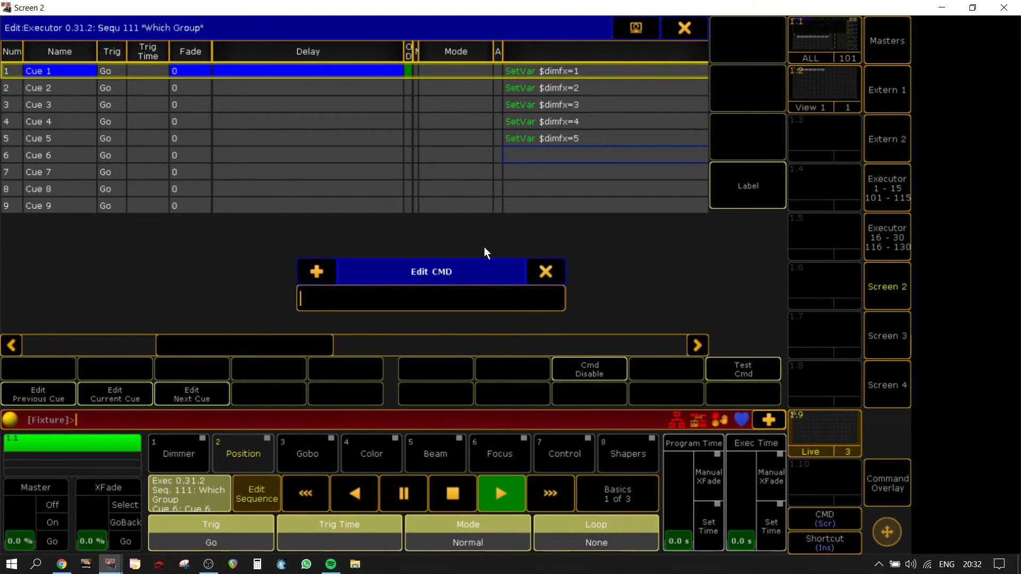
text(SetVar $dimfx=1)
key(BackSpace)
text(6)
key(Return)
click(537, 171)
text(SetVar $dimfx=1)
key(BackSpace)
text(7)
key(Return)
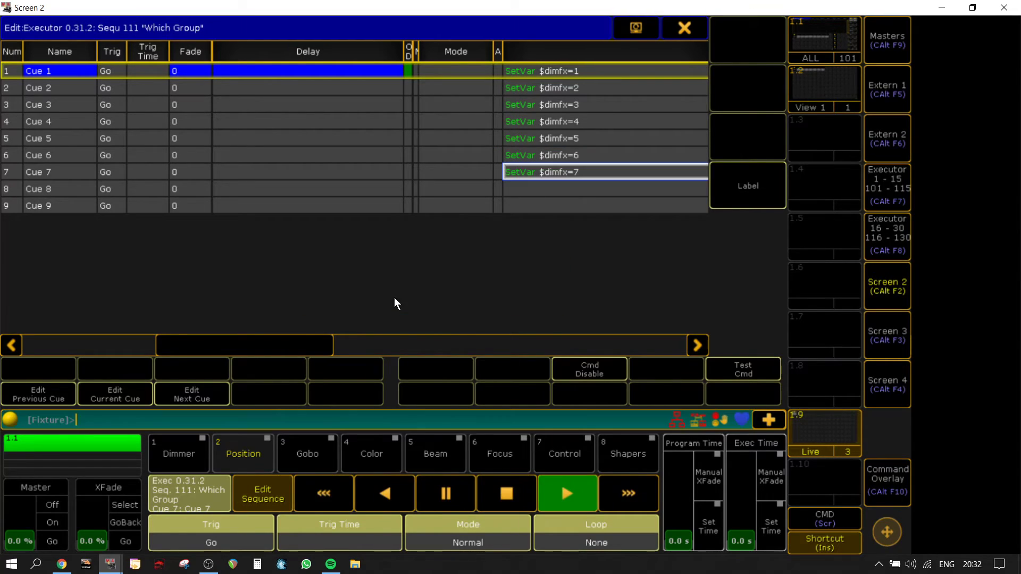
Give cue 8 the command SetVar $dimfx=8 and cue 9 the command SetVar $dimfx=9
click(550, 188)
text(SetVar $dimfx=1)
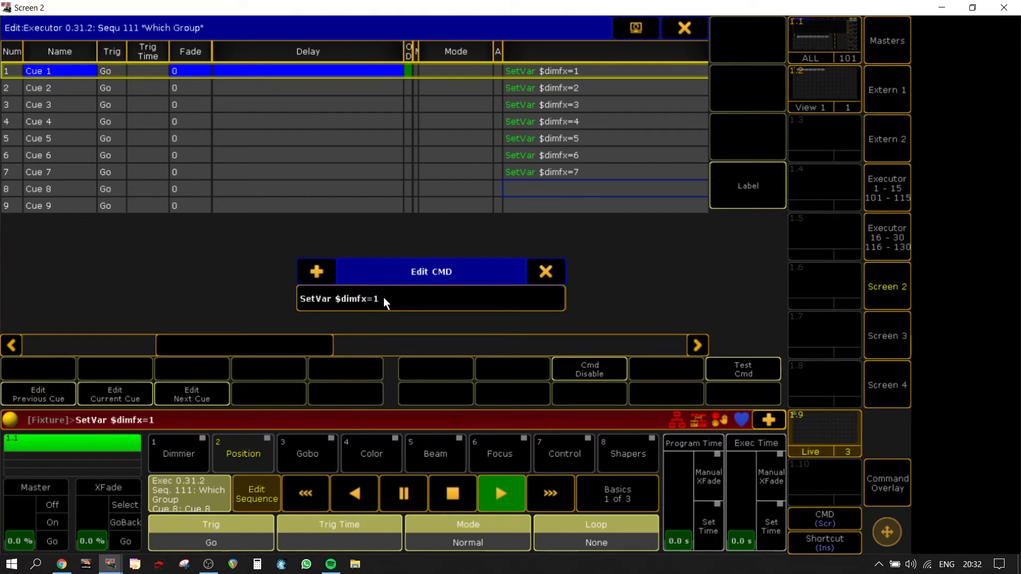
text(8)
key(Return)
click(541, 210)
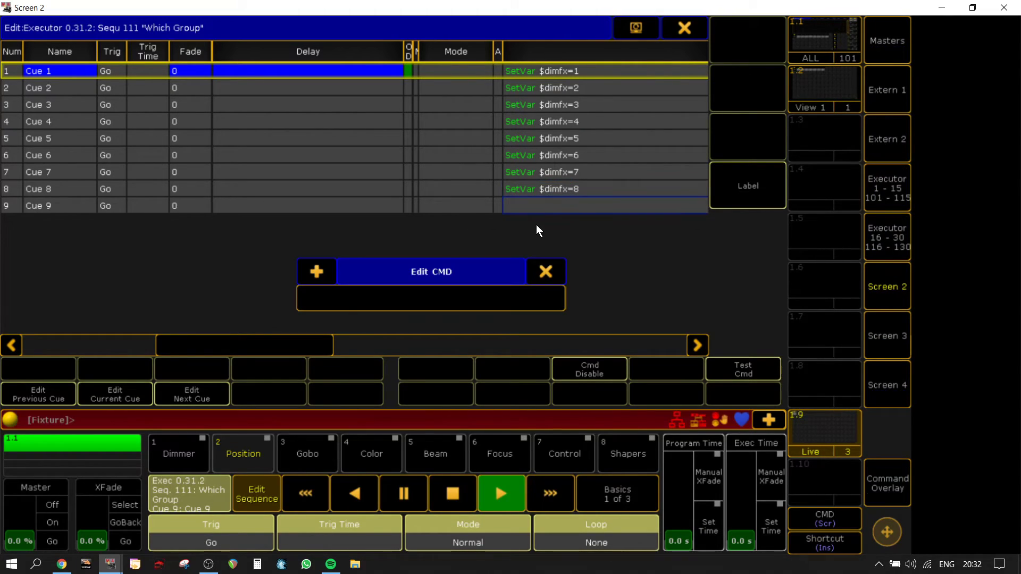
text(SetVar $dimfx=1)
key(BackSpace)
text(9)
key(Return)
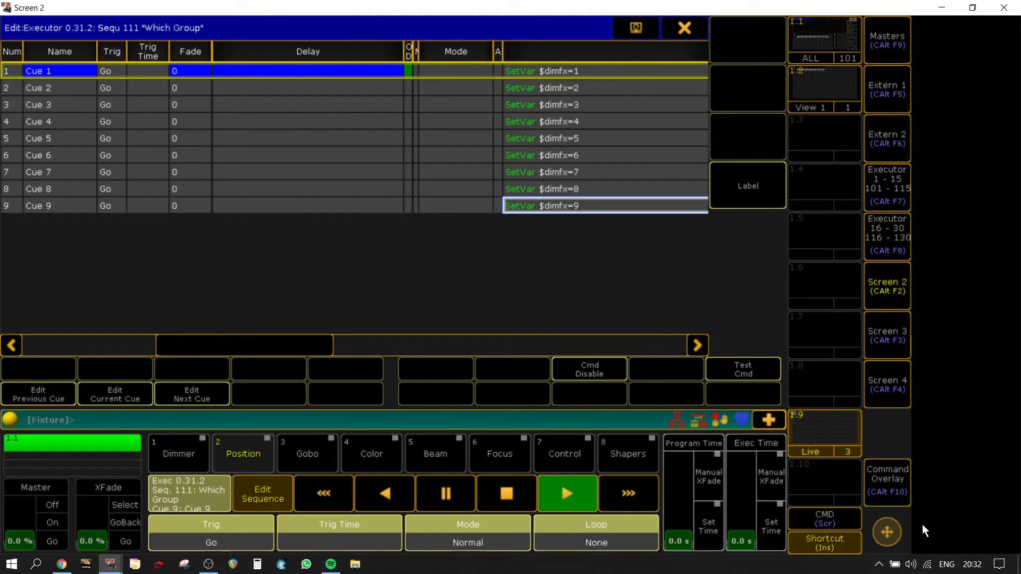
Add a cue 10 to the Which Group sequence and name it ALL
key(Escape)
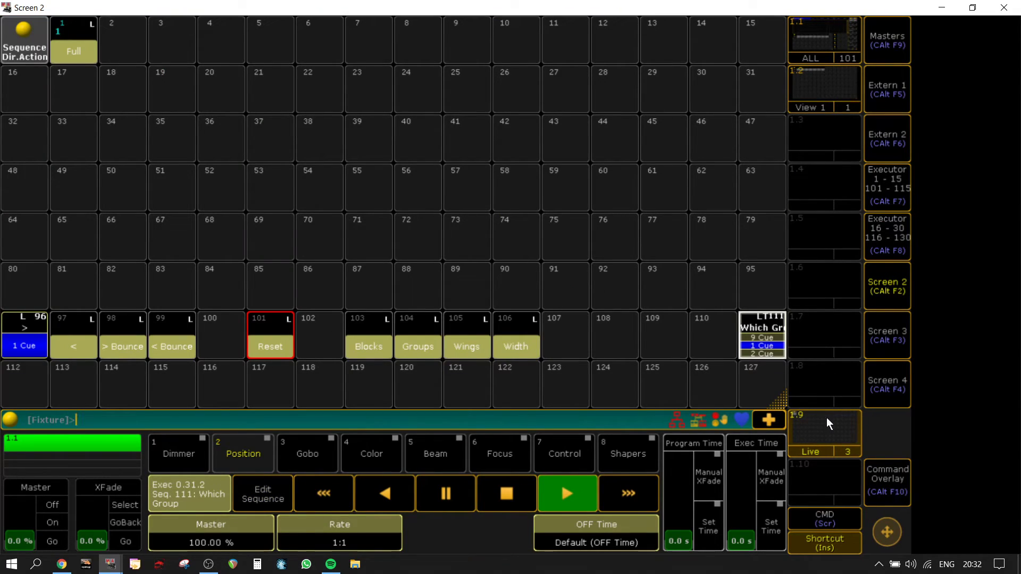
click(770, 345)
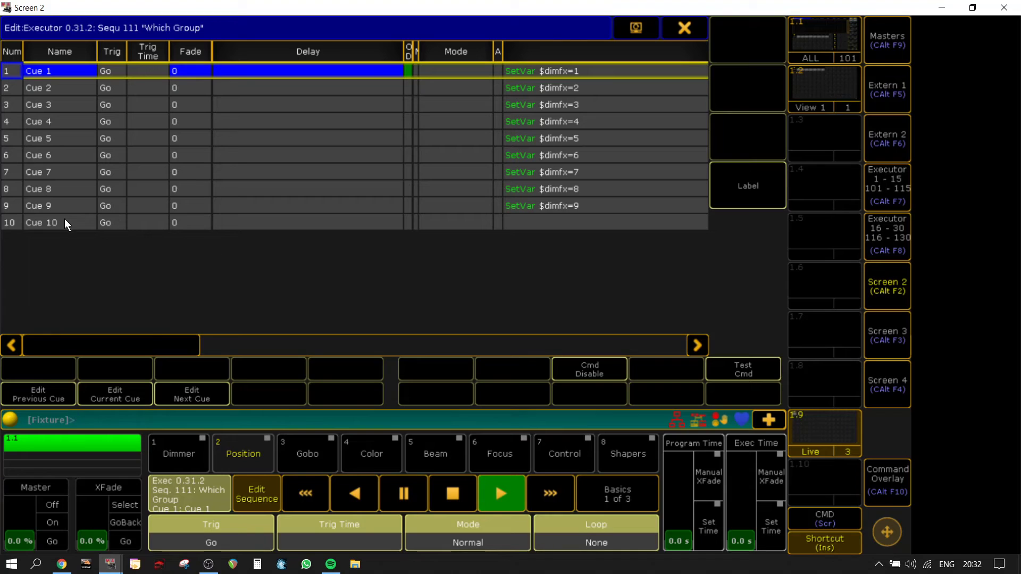
right_click(66, 222)
text(ALL)
key(Return)
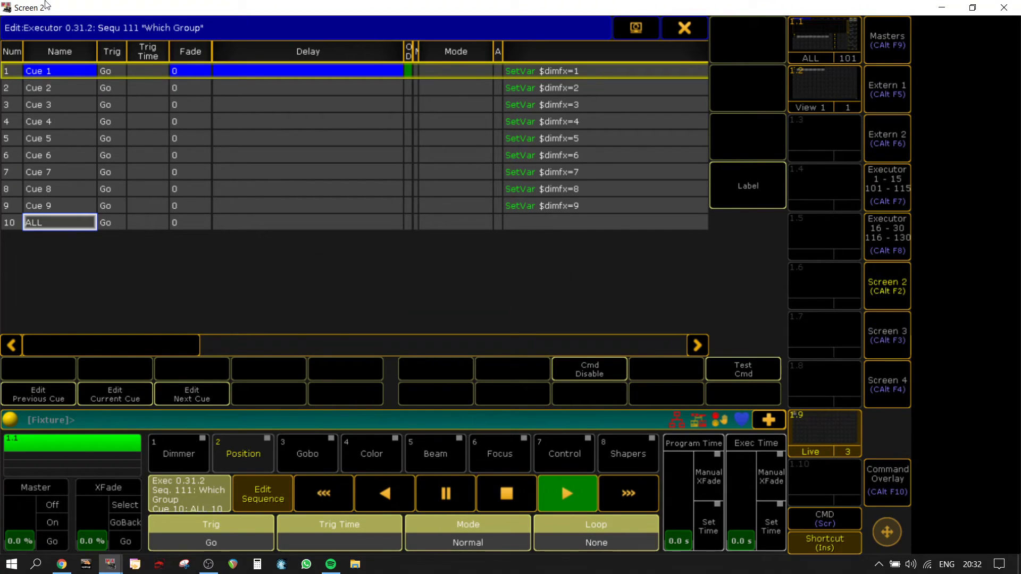
Rename cues 1 to 9 of the Which Group sequence as Group 1 through Group 9
click(55, 202)
drag(56, 196, 72, 69)
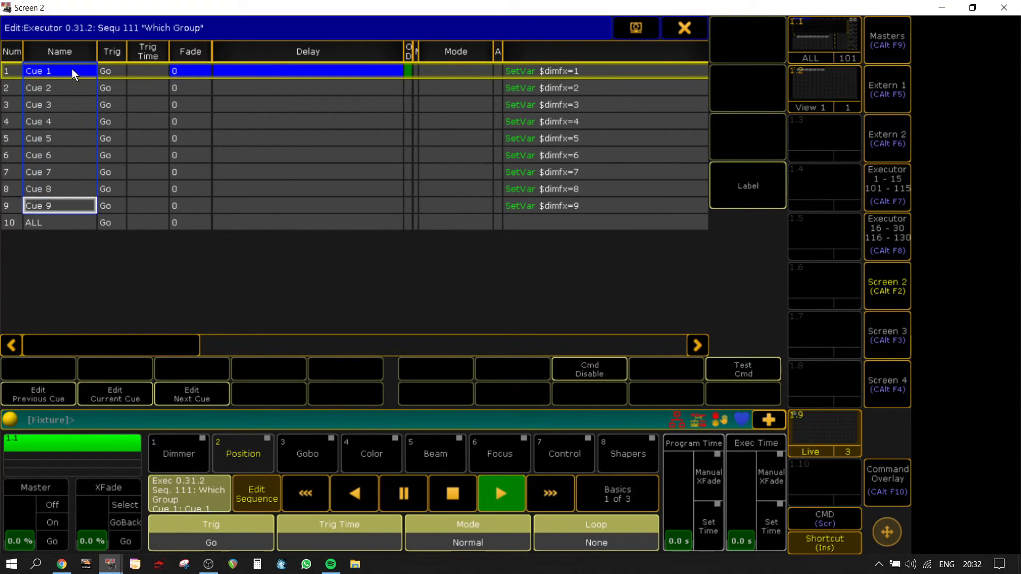
right_click(72, 70)
text(Group 1)
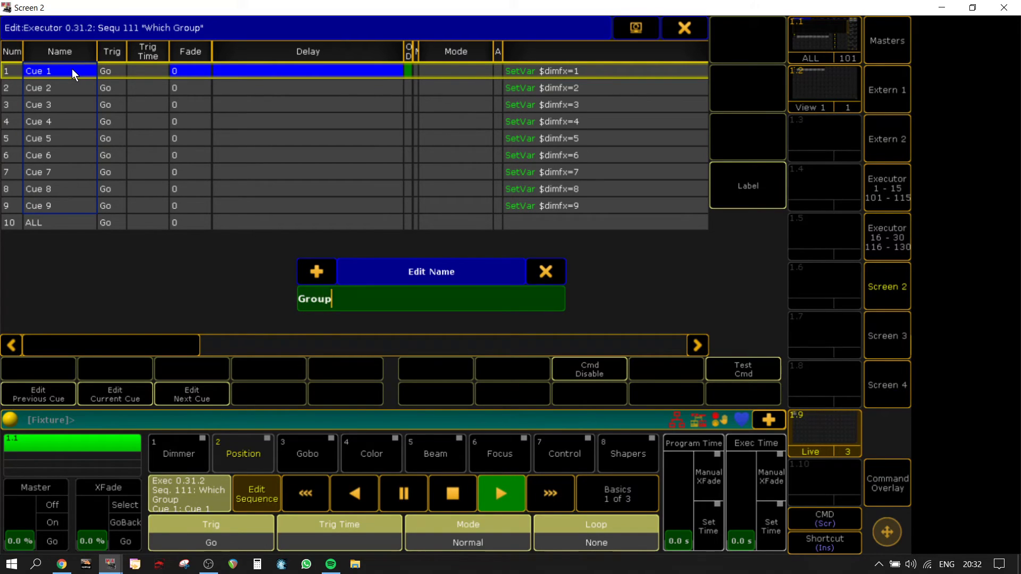
key(Return)
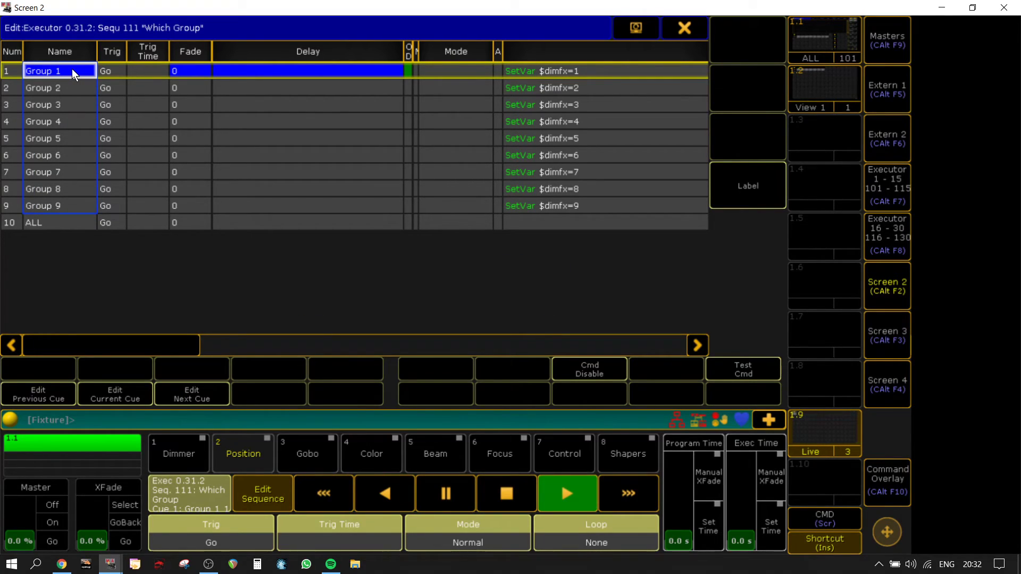
Give the ALL cue the command SetVar $dimfx="1 thru 9" and close the sequence editor
click(525, 223)
right_click(524, 222)
text(set)
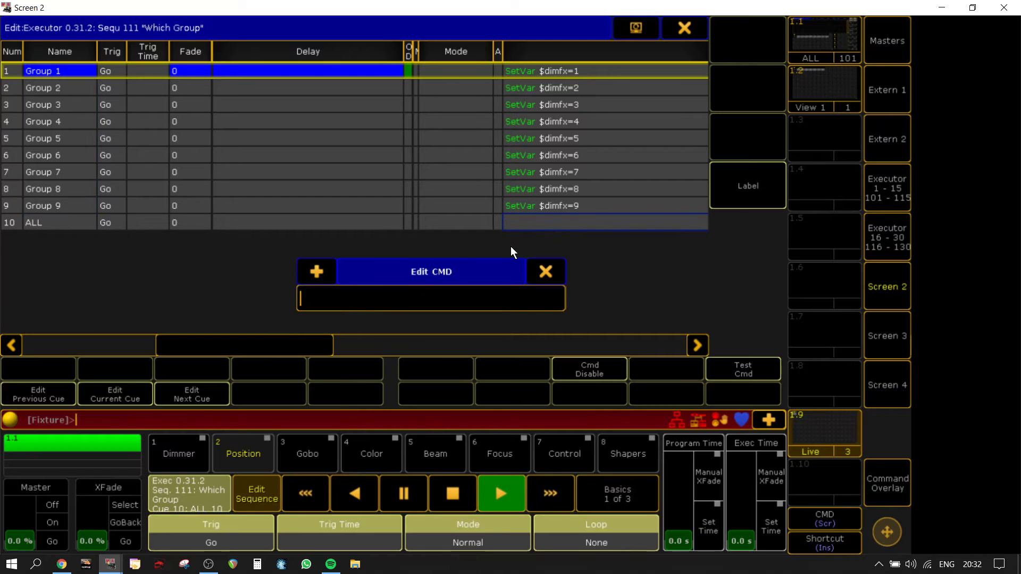
key(BackSpace)
key(BackSpace)
key(BackSpace)
text(SetVar $dimfx=1)
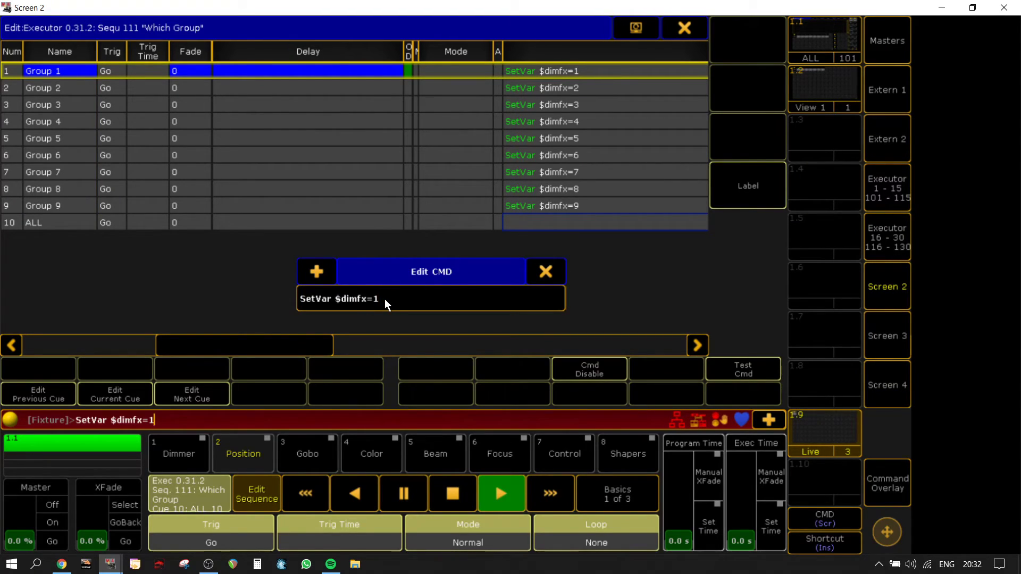
key(Left)
text("0)
key(BackSpace)
key(Right)
text(thru 9")
key(Return)
click(685, 28)
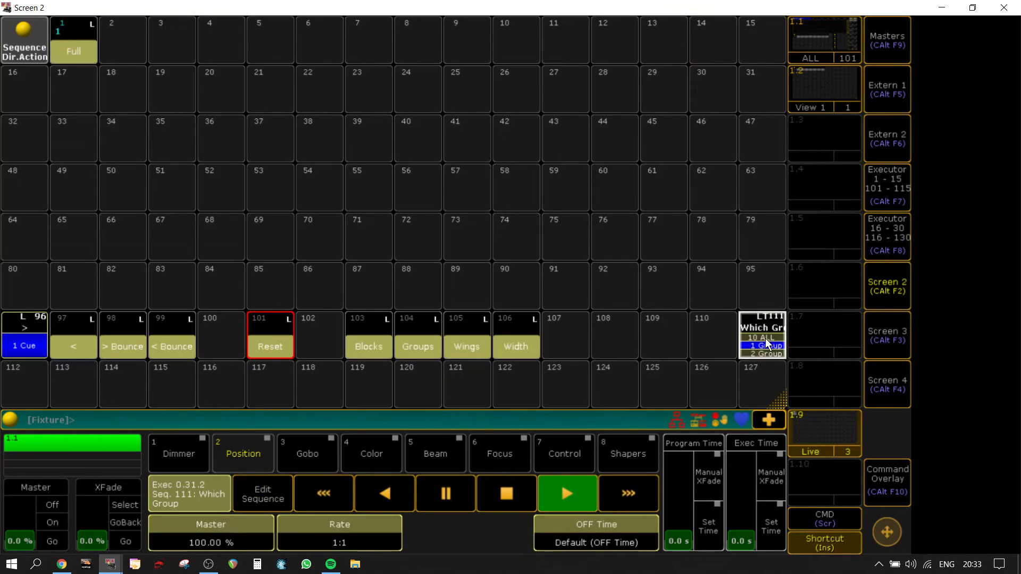
Assign the Goto function to the Which Group executor and use it to go to the Group 5 cue
right_click(759, 331)
click(31, 379)
click(220, 241)
click(460, 187)
click(771, 344)
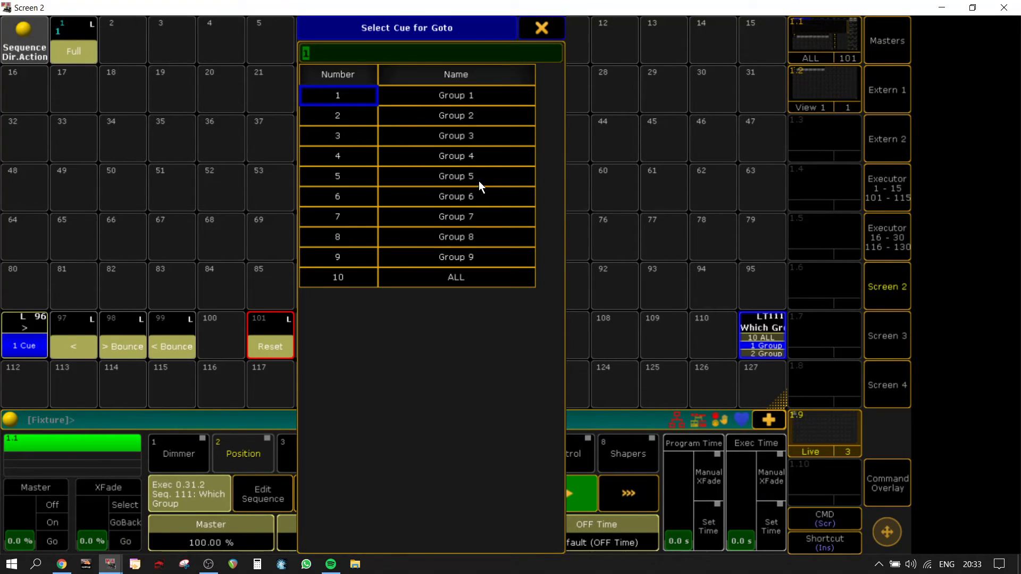
click(457, 175)
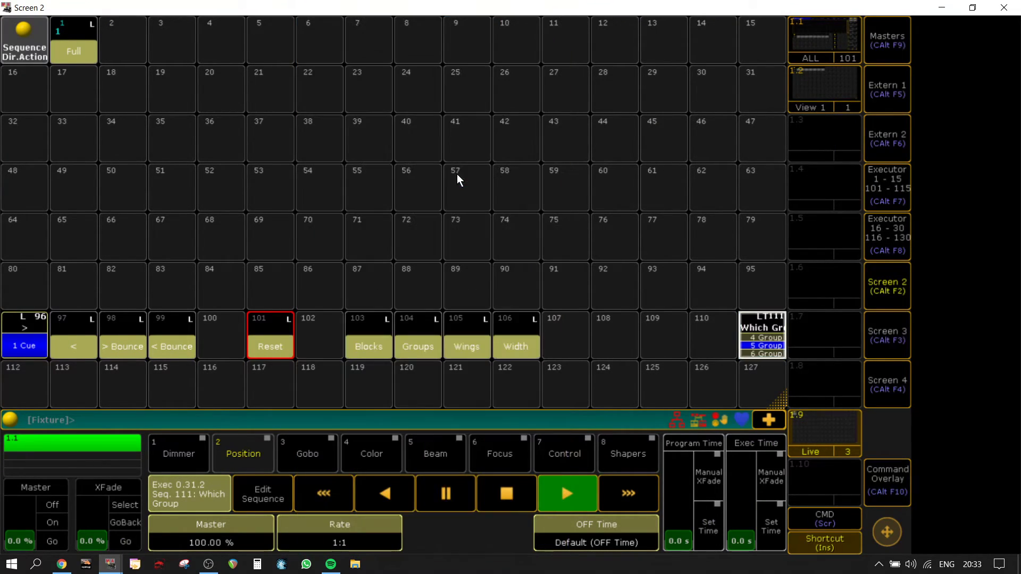
Set the targeted effect's blocks, groups and wings to 10 each with the Blocks, Groups and Wings sequences
click(374, 325)
text(1)
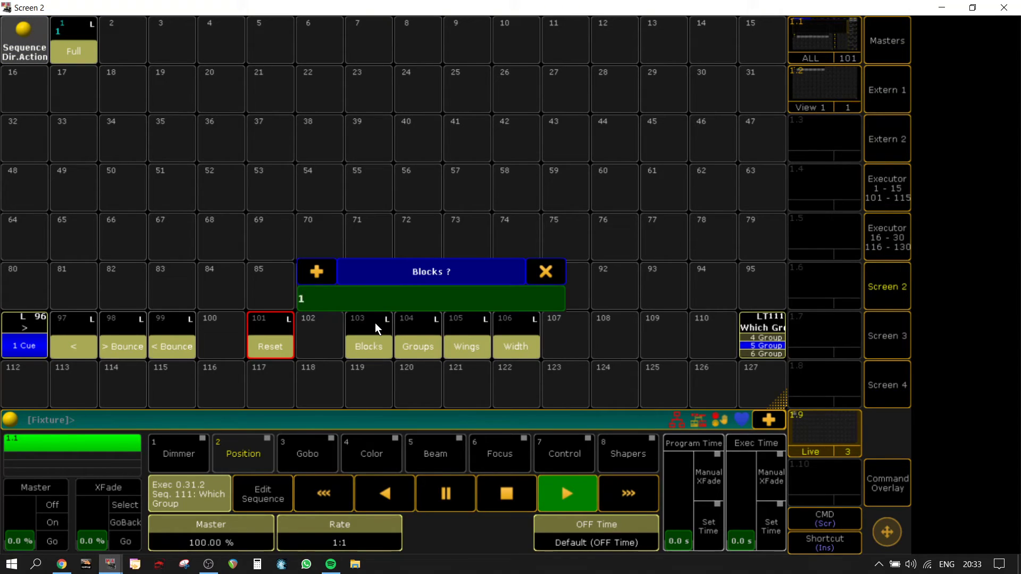
key(Return)
click(425, 338)
text(10)
key(Return)
click(461, 314)
text(10)
key(Return)
Check the groups, blocks and wings settings in the Group 5 effect and compare them with the Group 4 effect
click(894, 274)
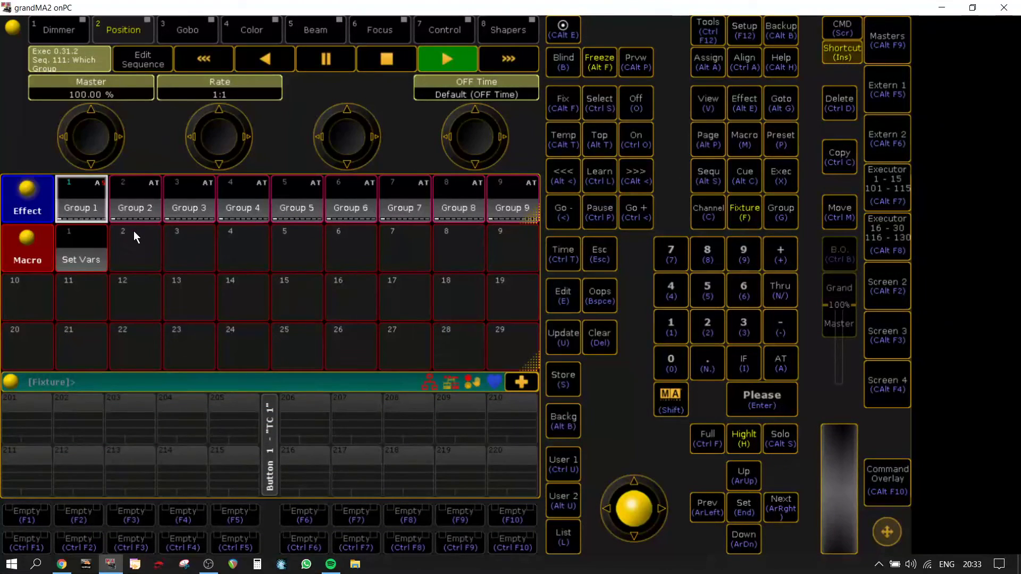
click(307, 191)
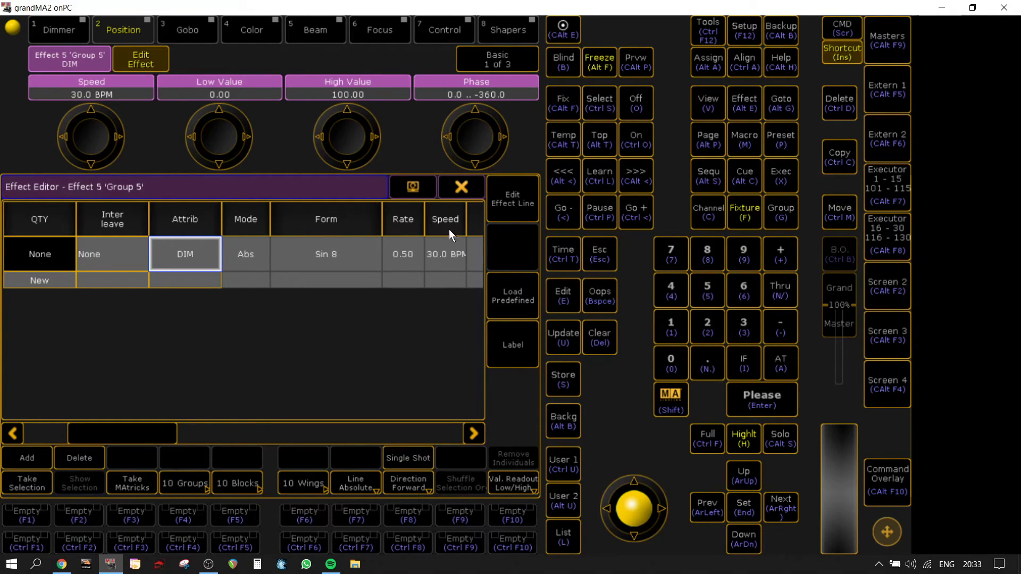
click(462, 186)
click(248, 193)
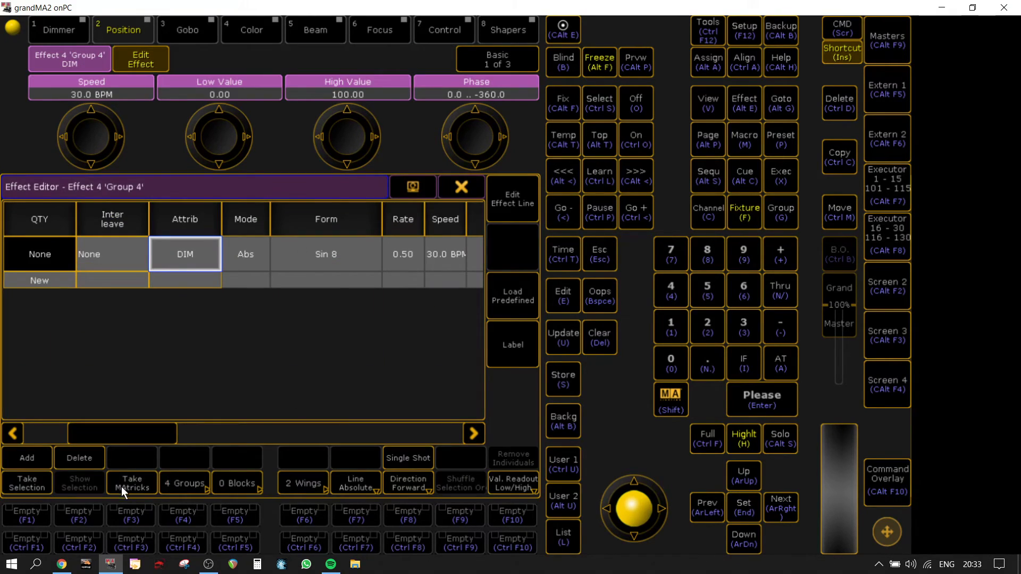
click(460, 187)
Switch the Which Group sequence to the ALL cue
click(872, 295)
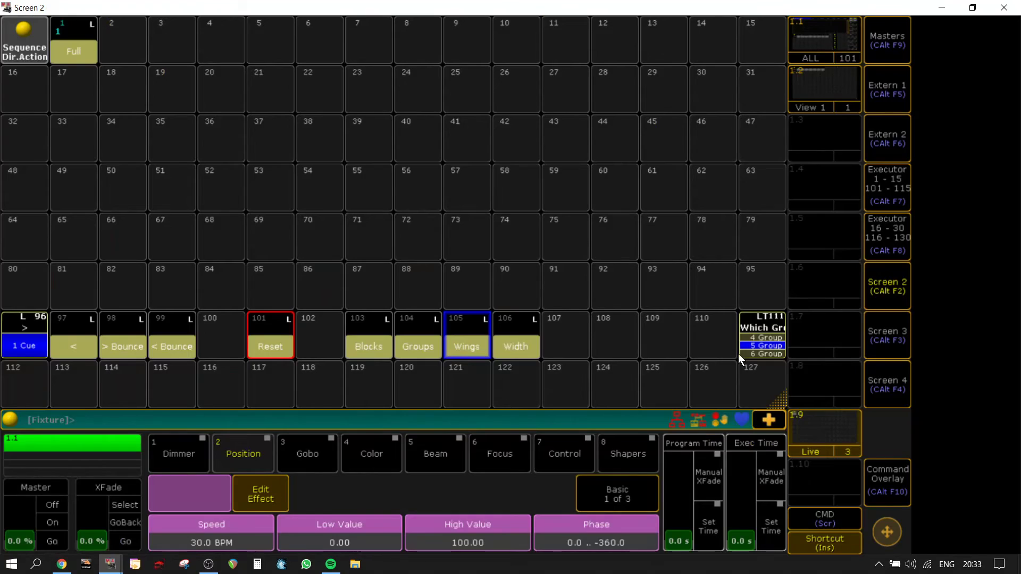
click(745, 346)
click(482, 277)
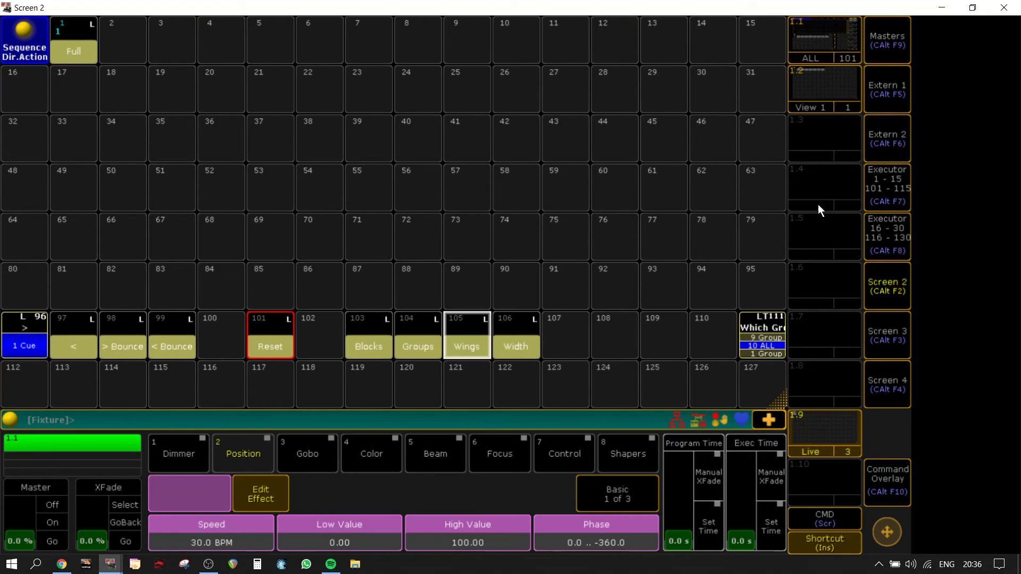
Create macro 13 with ClearAll as its first command line
click(903, 339)
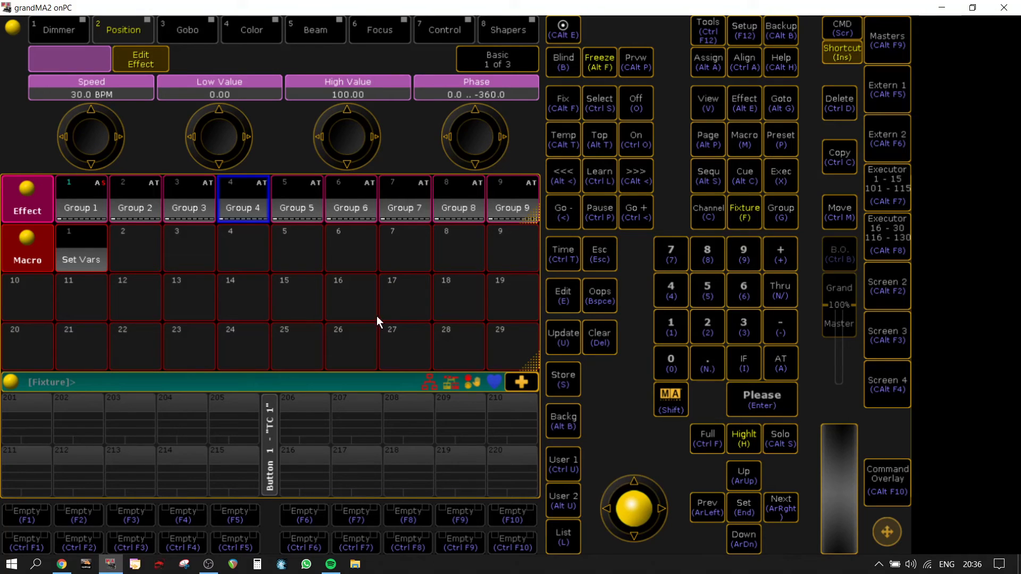
click(193, 298)
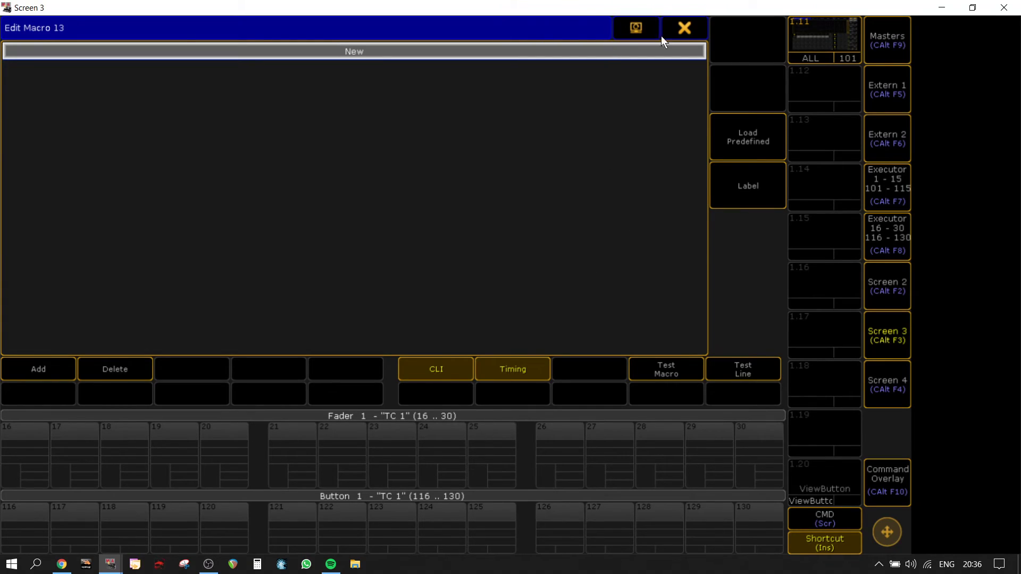
click(510, 51)
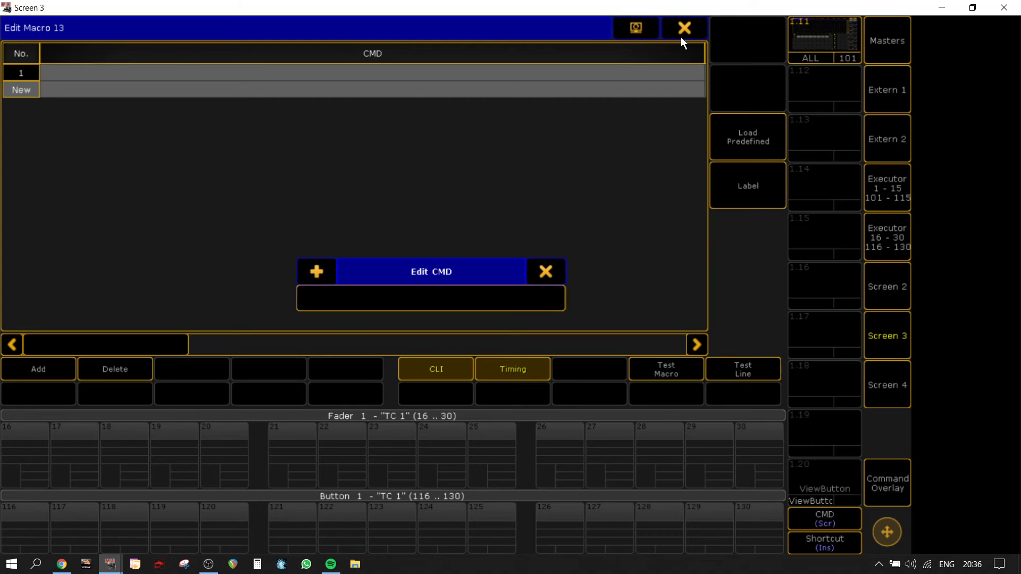
text(clearall)
key(Return)
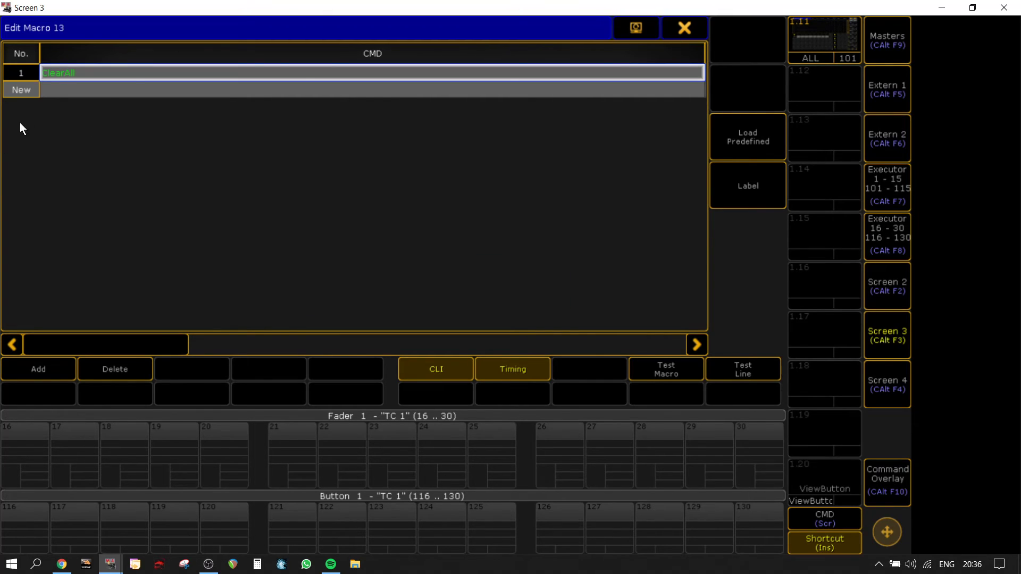
Add a second macro line with the command Group 10
click(24, 89)
text(gorup )
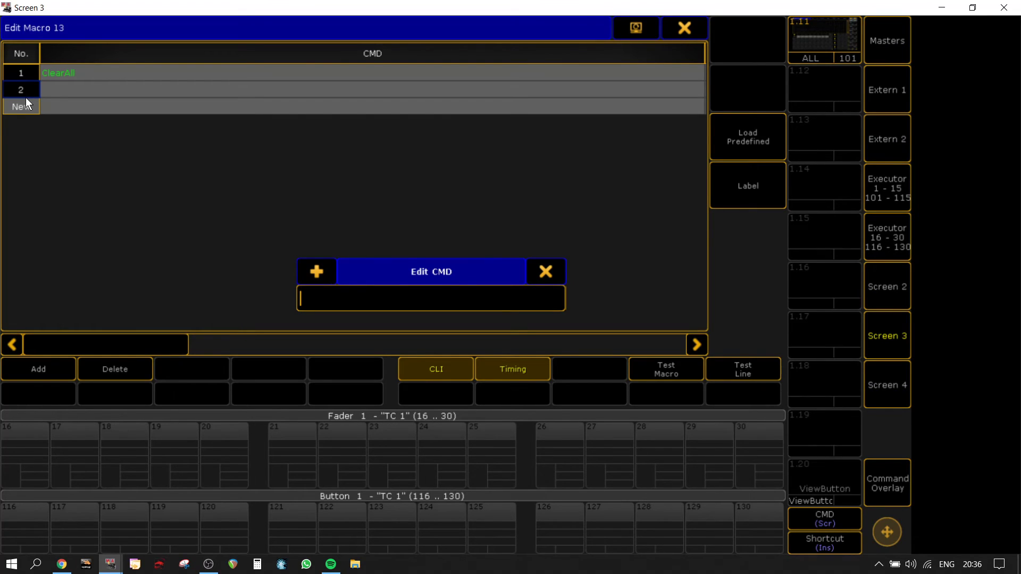
text(10)
key(Return)
click(59, 90)
click(59, 90)
click(325, 300)
key(BackSpace)
key(BackSpace)
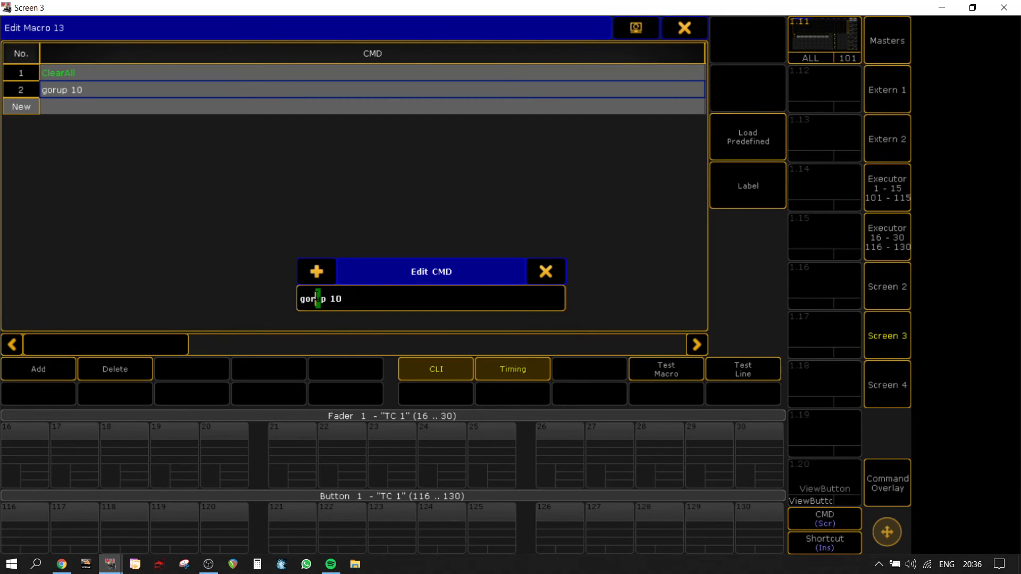
key(BackSpace)
text(rou)
key(Return)
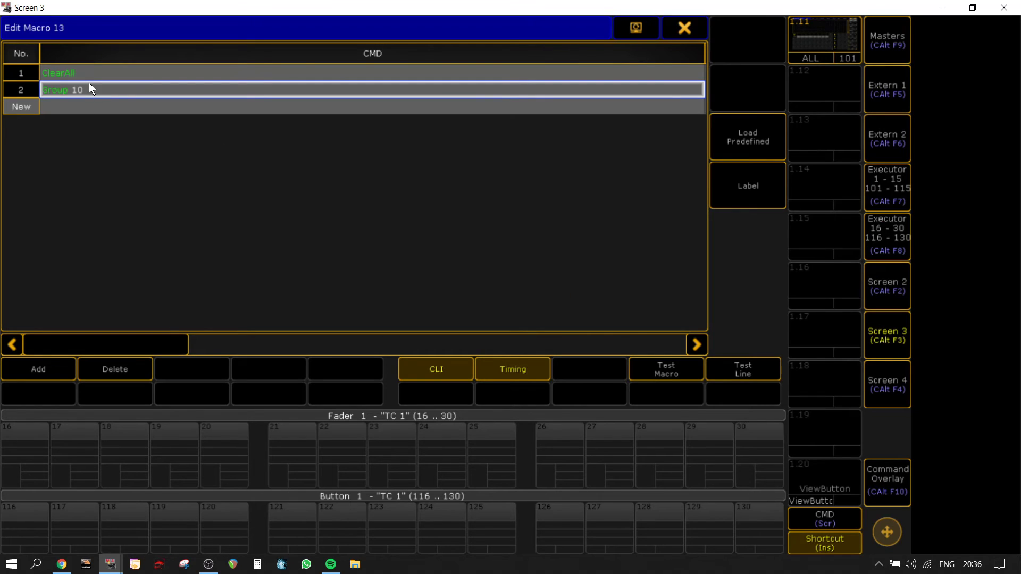
Add a third macro line with the command Store Effect 1.1.1
click(7, 112)
text(s)
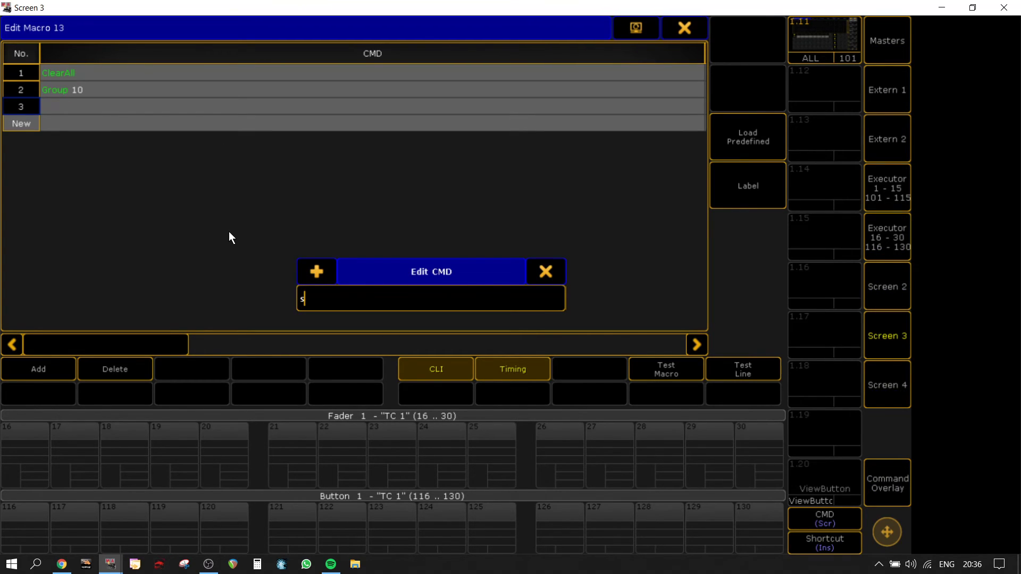
text(roe effect 1.1.1)
click(312, 297)
key(Delete)
text(tor)
key(Return)
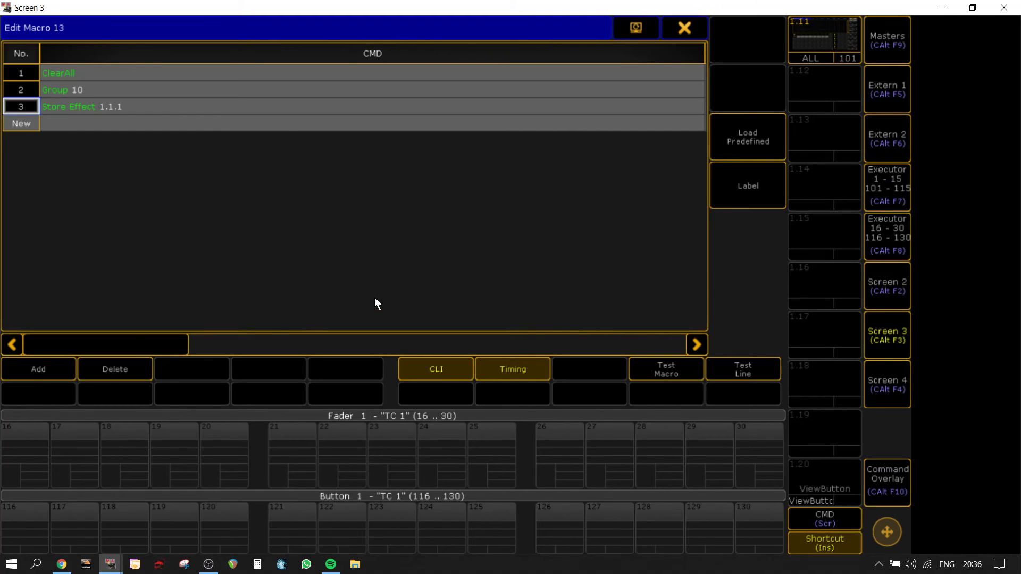
Add macro lines with the commands At Full and Store Executor 1.1 Cue 1/o
click(18, 128)
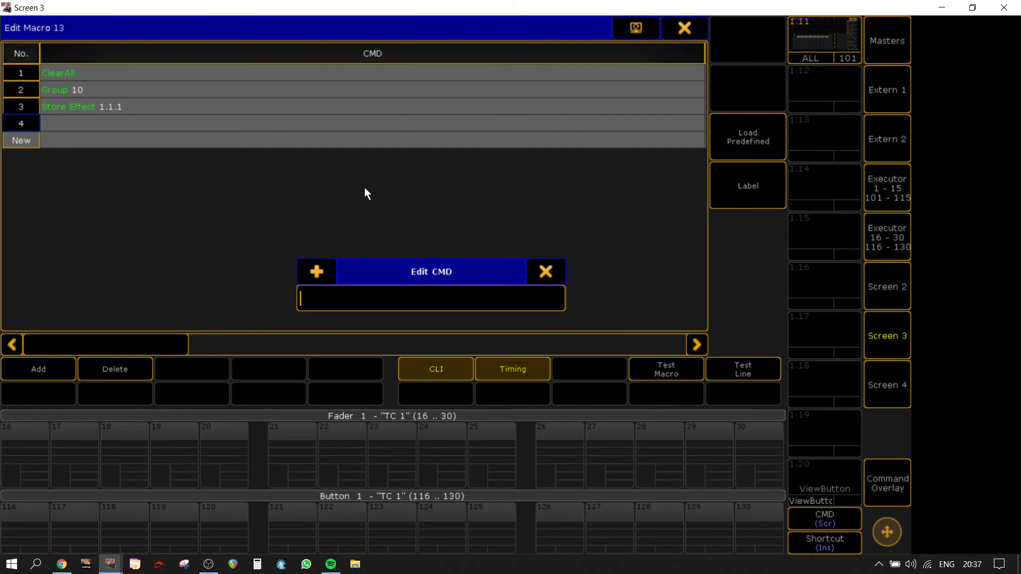
text(at full)
key(Return)
click(22, 140)
text(store ex)
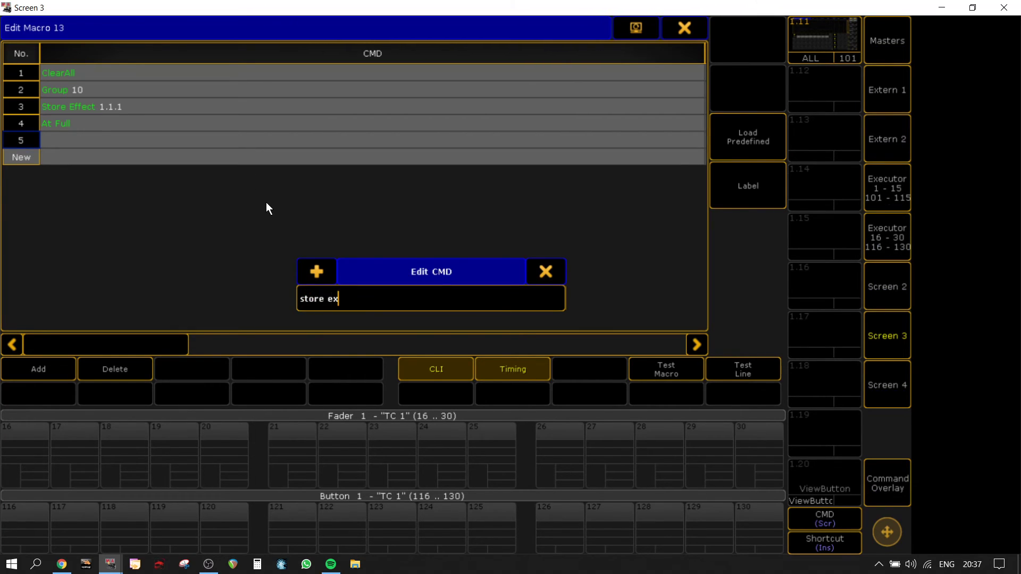
text(ec 1.1 cue 1/o)
key(Return)
Add macro lines with the commands At Effect 1 and Store Executor 1.1 Cue 2 Thru 6/o
click(18, 164)
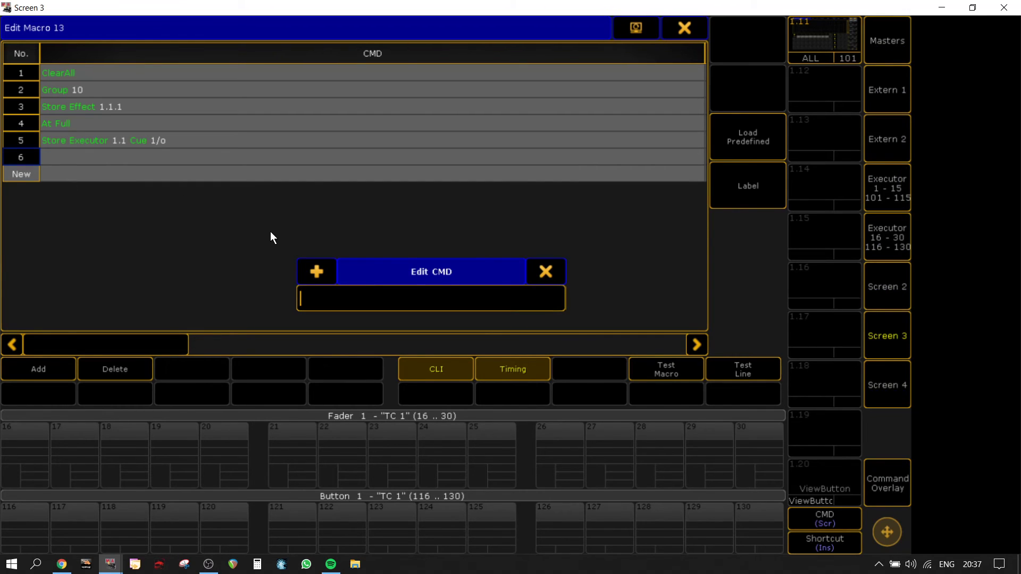
text(at effect 1)
key(Return)
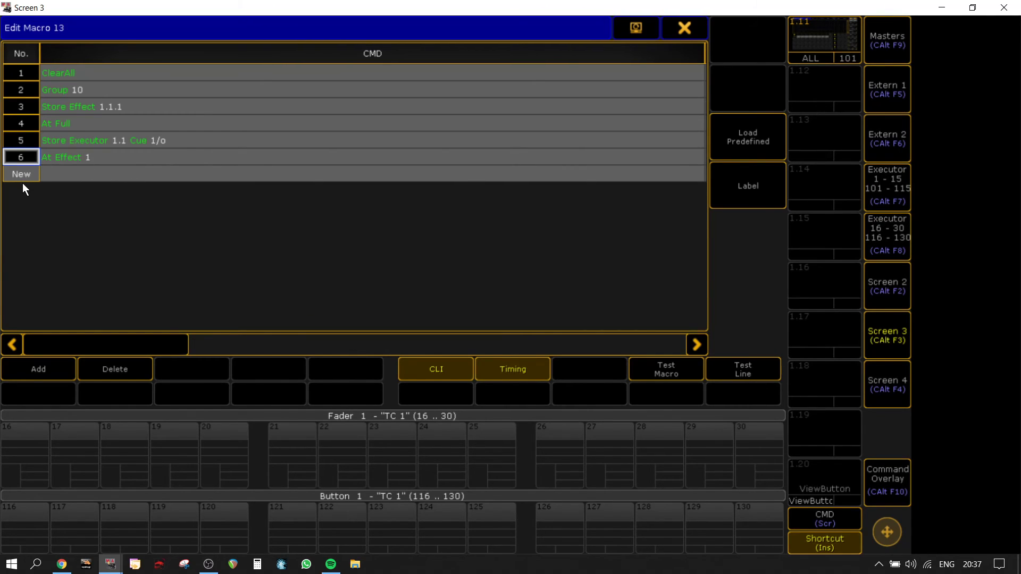
click(33, 174)
text(store exec 1.)
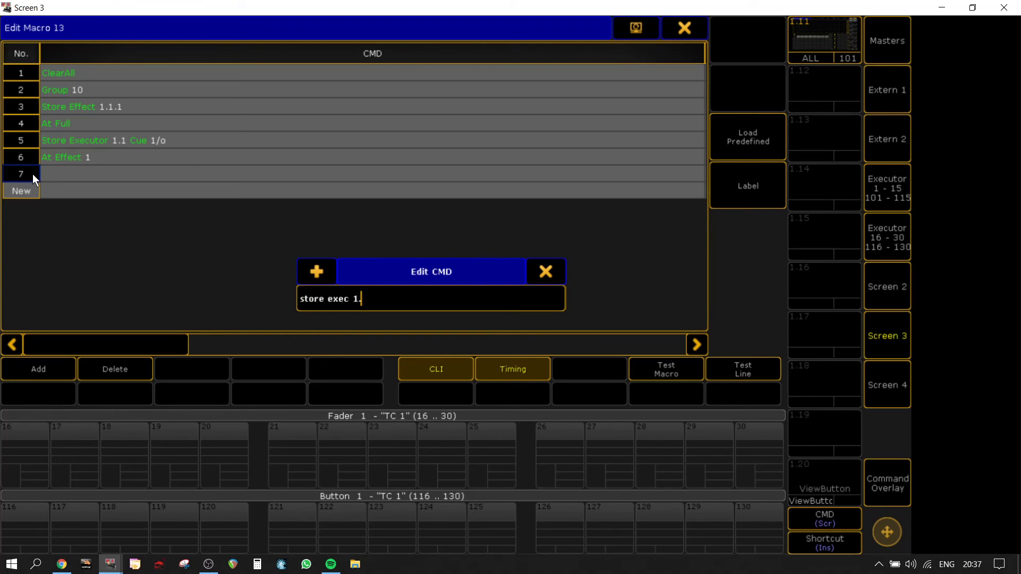
text(1 cue 2 thru 6/o)
key(Return)
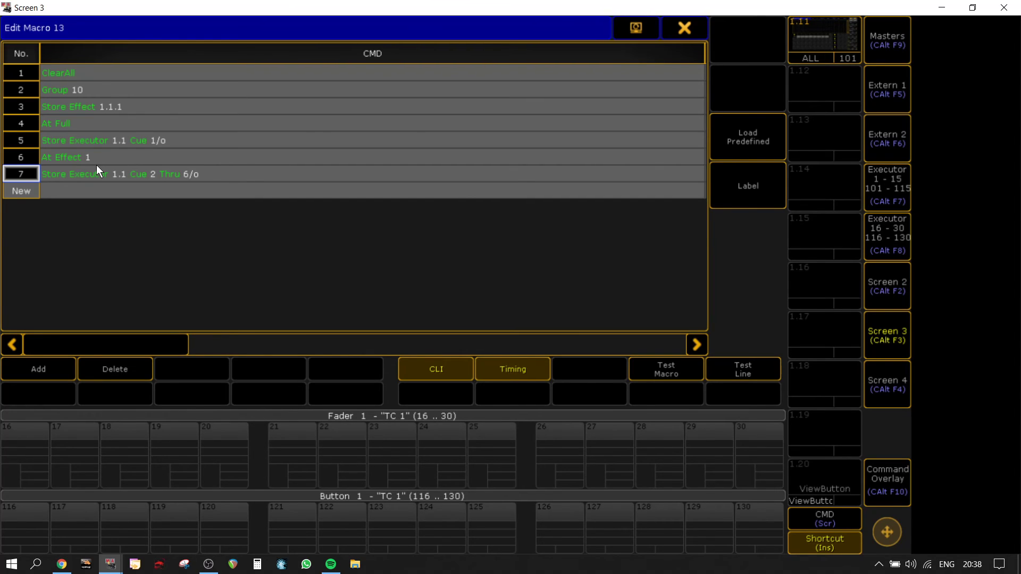
Finish macro 13 with a ClearAll line, close its editor and run the macro
click(31, 194)
text(cleara)
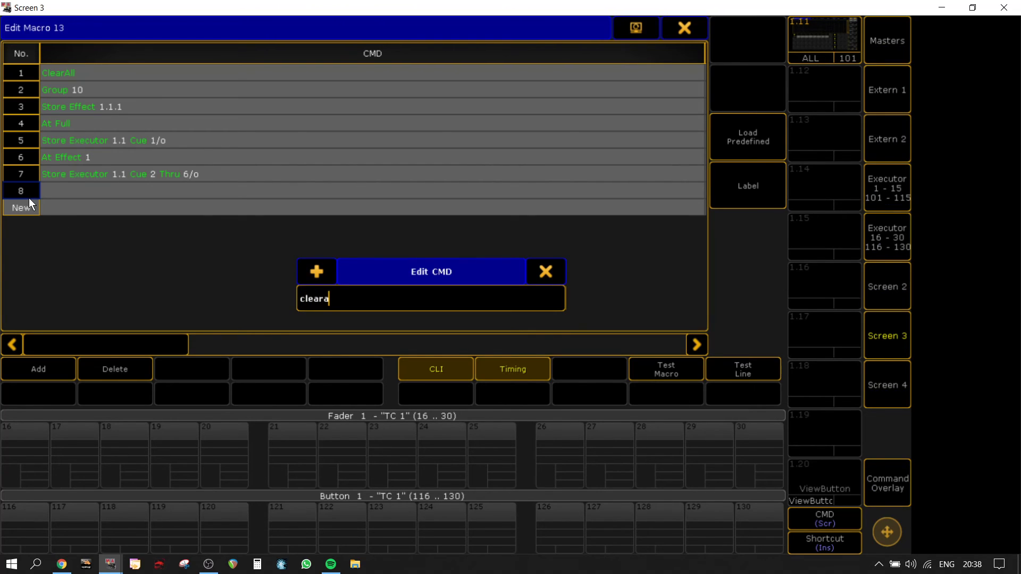
text(ll)
key(Return)
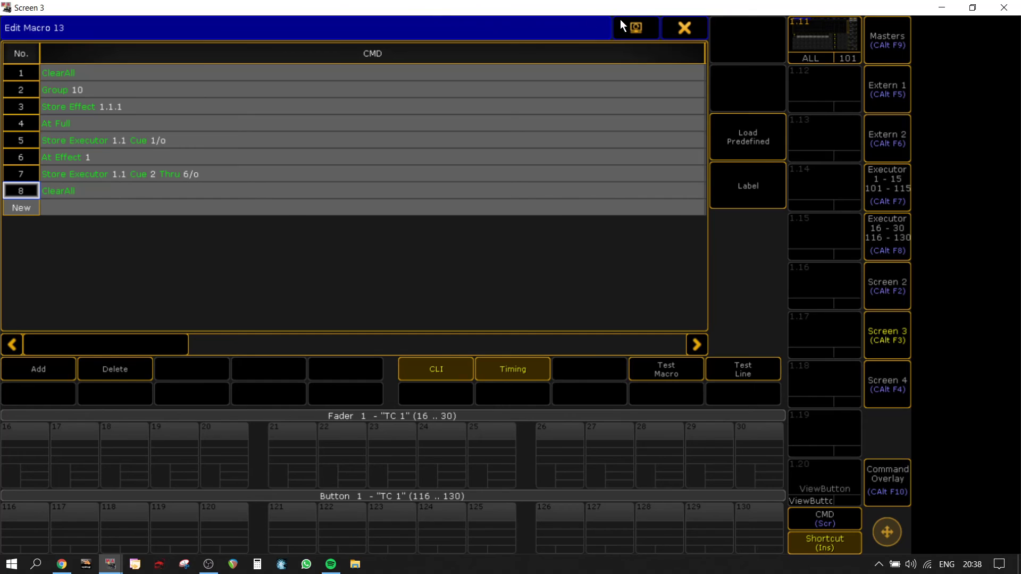
click(632, 26)
click(194, 292)
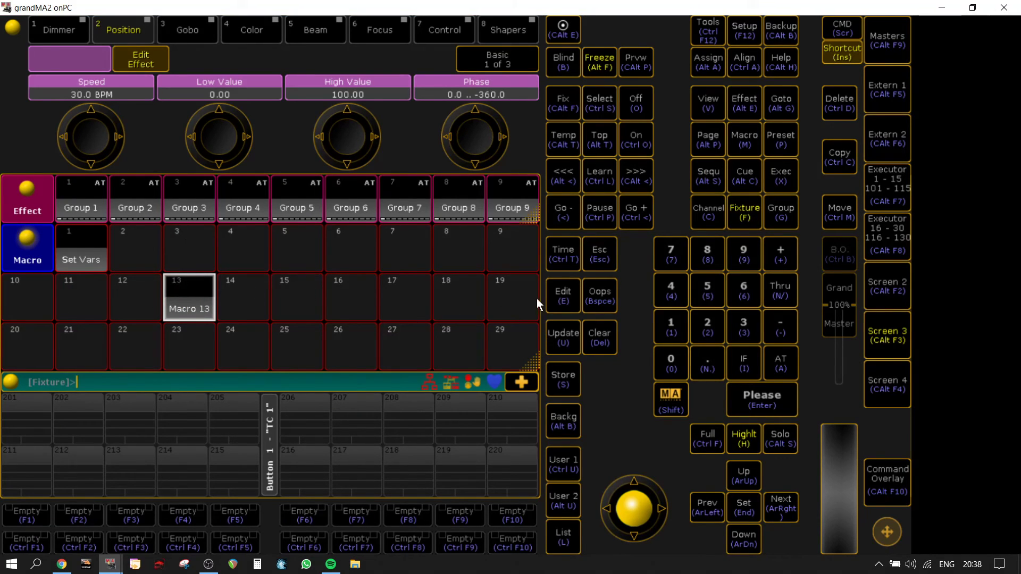
Select all the Pointe fixtures in the Empty 2 layout and store them as group 10
click(904, 287)
click(849, 46)
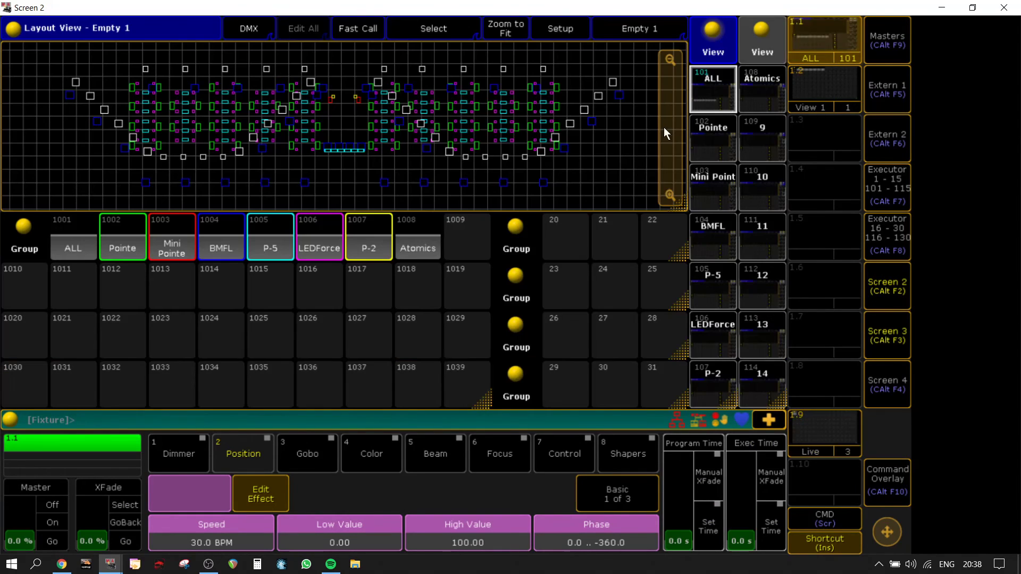
click(712, 130)
drag(46, 182, 690, 231)
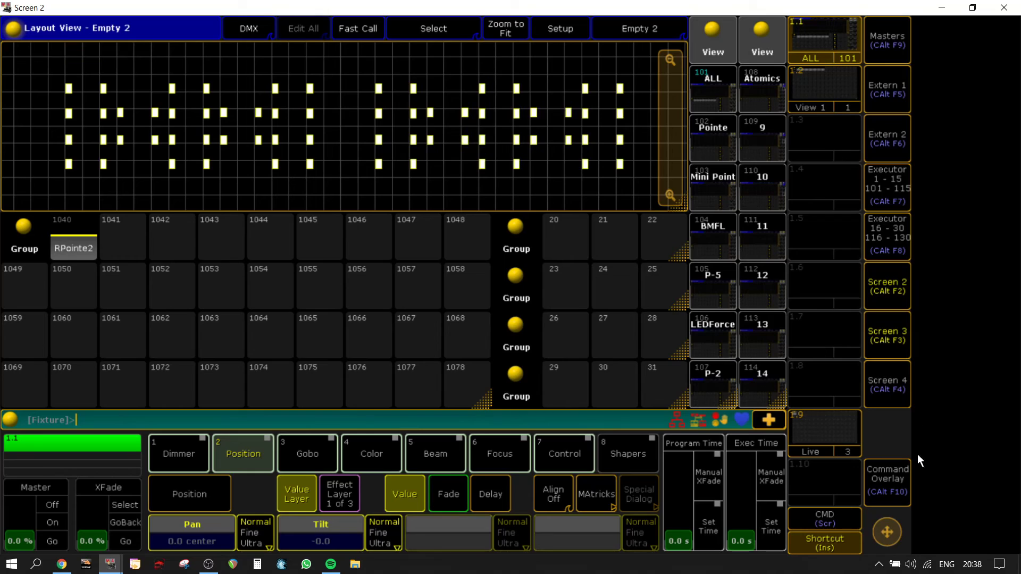
click(887, 481)
click(522, 527)
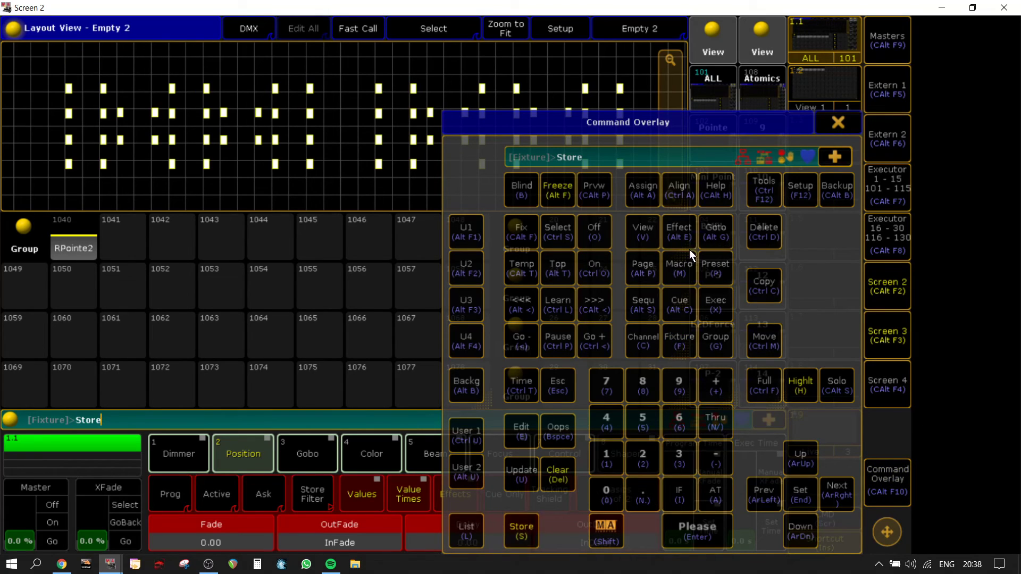
click(717, 339)
click(610, 456)
click(607, 494)
click(698, 512)
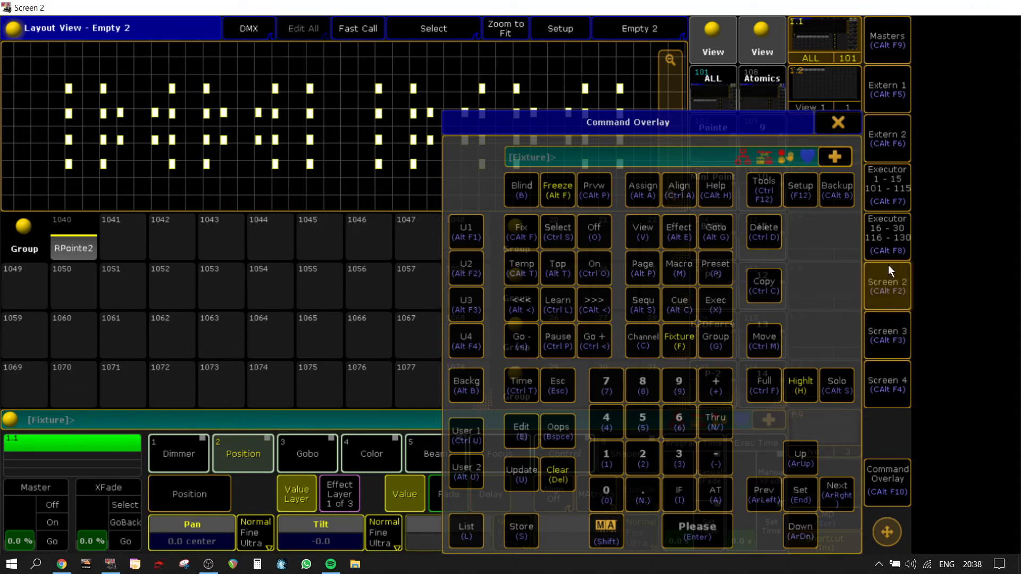
Run macro 13 and inspect the Group 1 effect in the effect editor
click(892, 282)
click(185, 305)
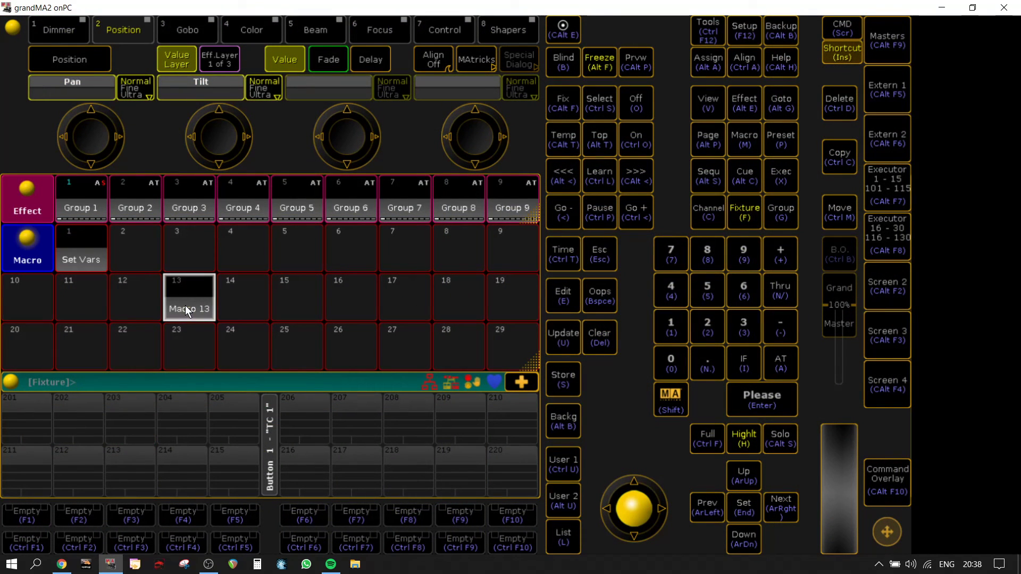
click(101, 192)
click(462, 186)
Check the cues on executor 1 and the dimmer effect's output on the Pointe fixtures in the layout view
click(888, 187)
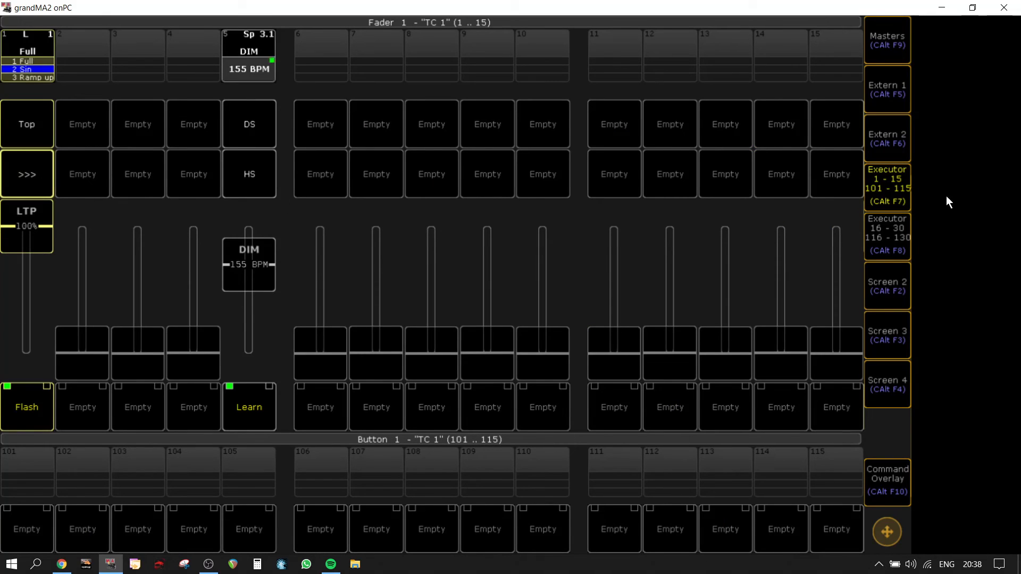
click(892, 300)
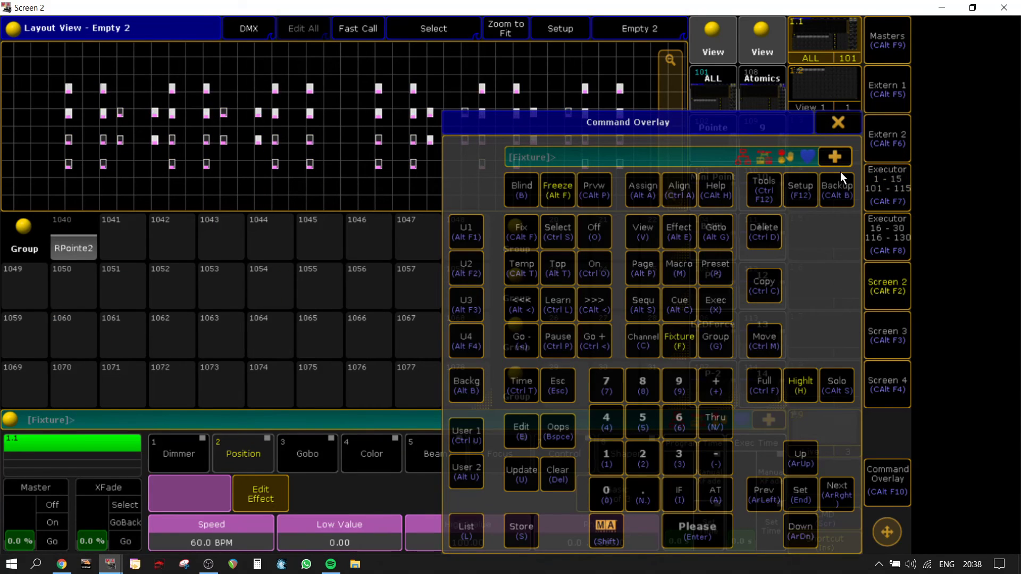
click(840, 124)
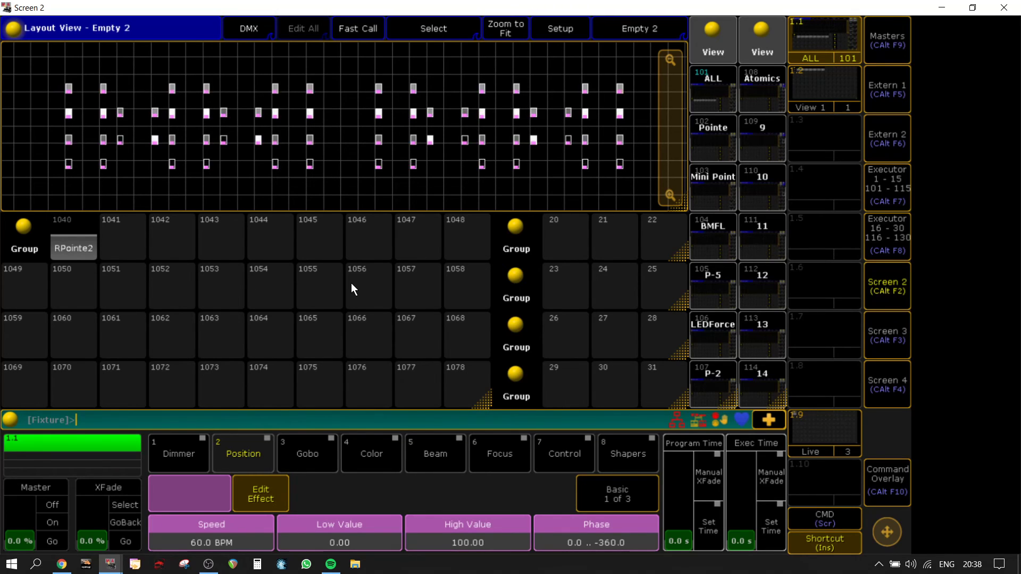
click(876, 301)
click(878, 298)
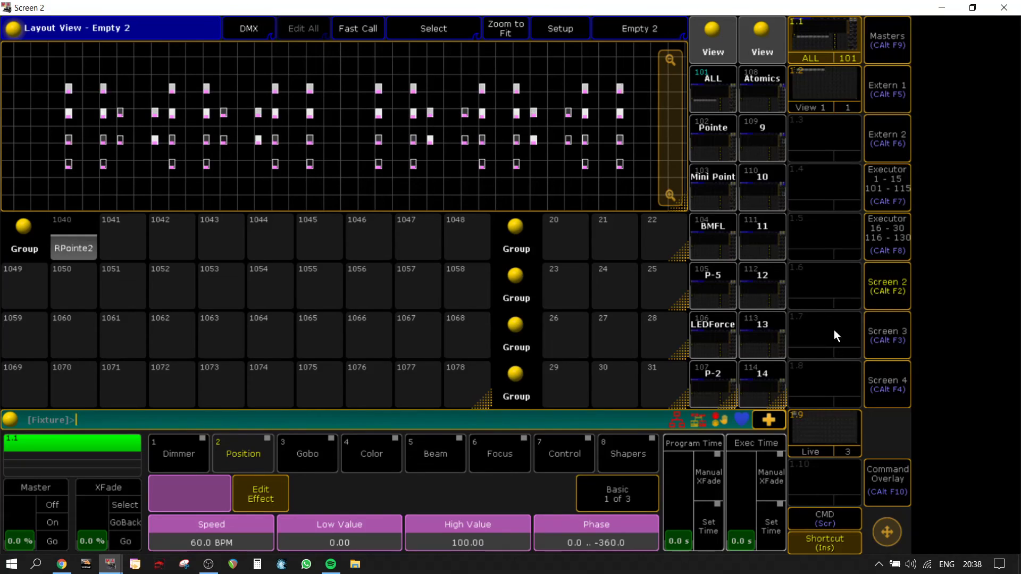
Run the Reset sequence and check the dimmer effect on the Pointe fixtures in the layout view
click(814, 450)
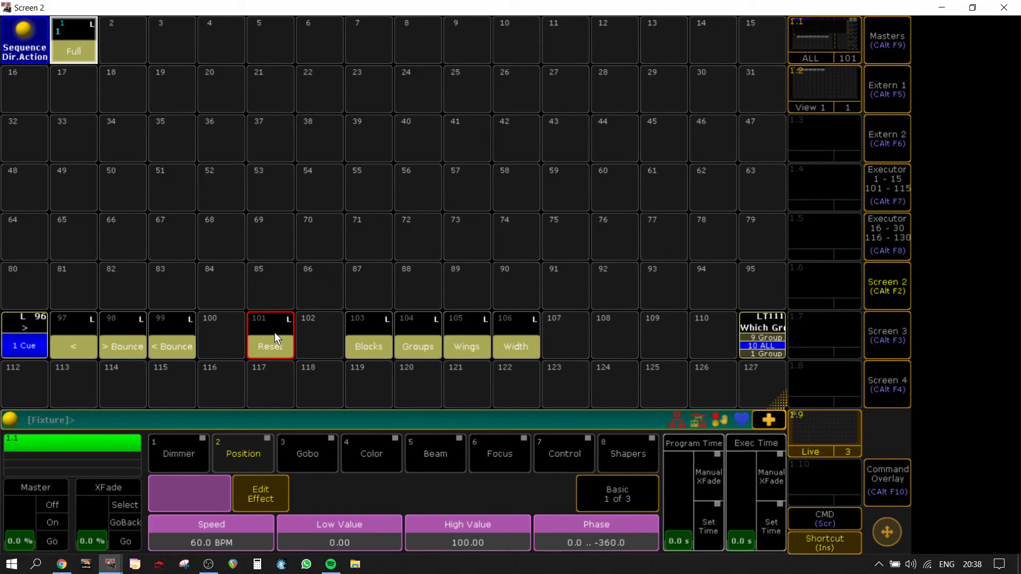
click(896, 286)
click(896, 287)
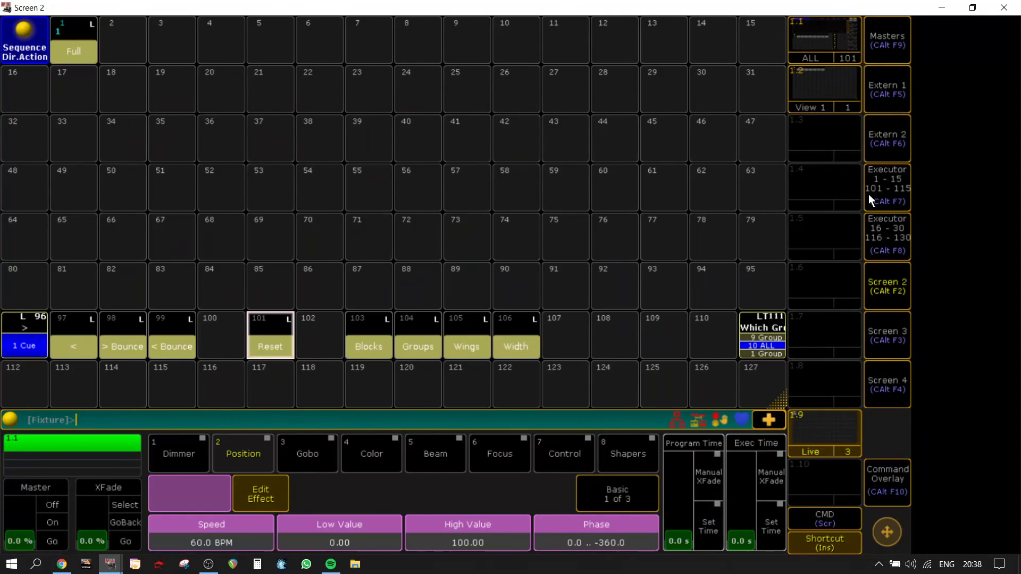
click(802, 43)
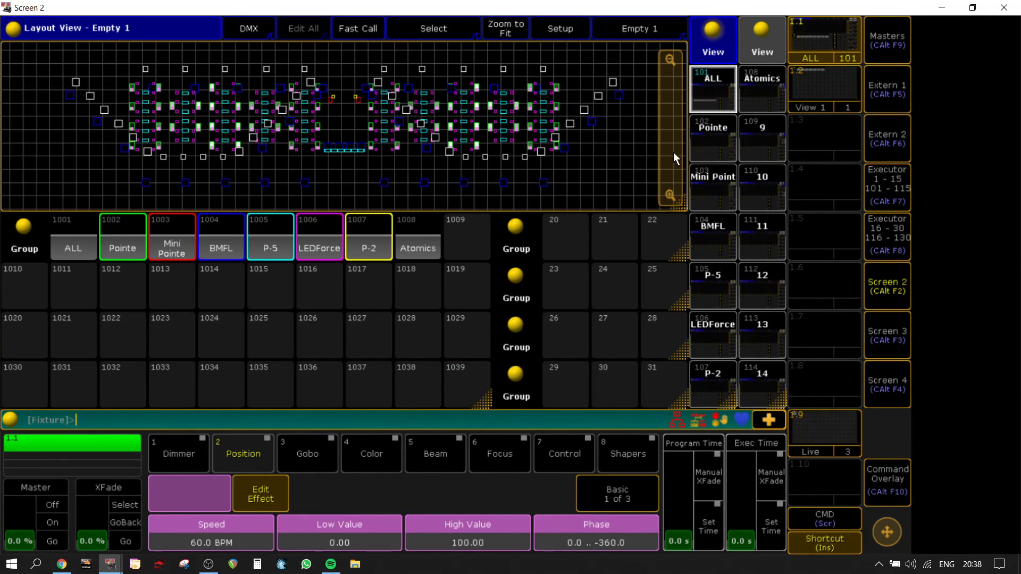
click(721, 133)
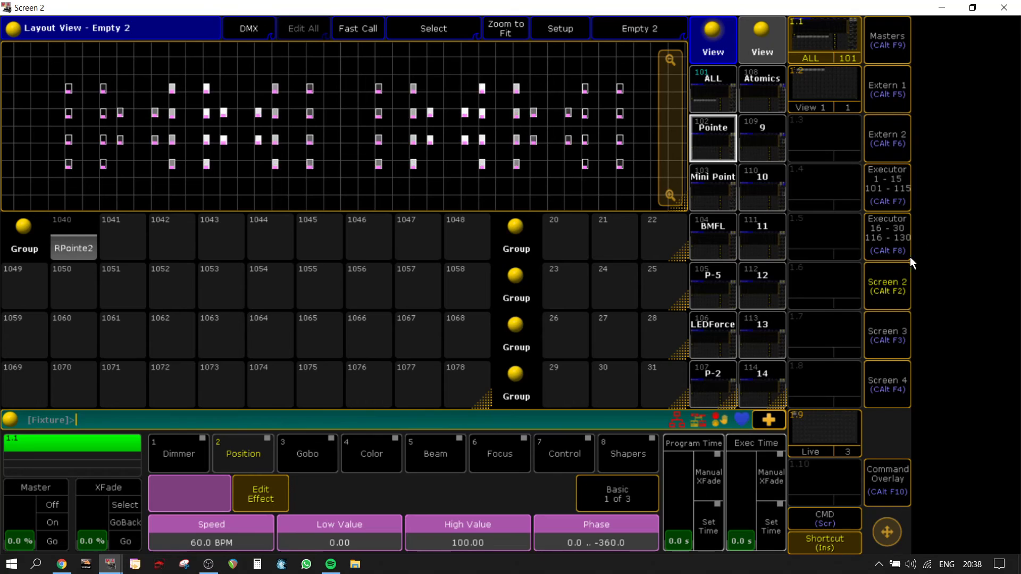
click(898, 285)
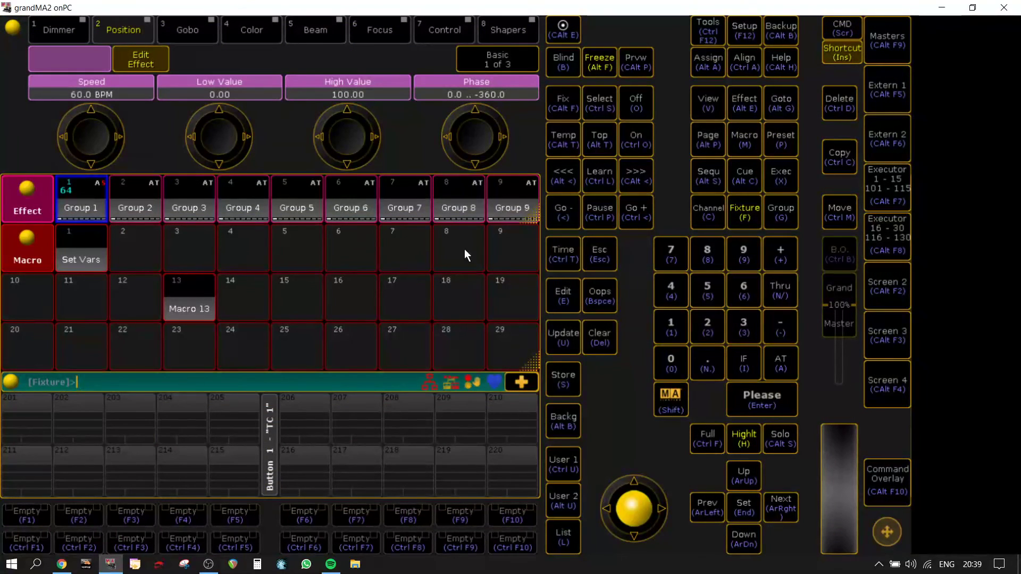
Run the > Bounce sequence and change the effect's wings through the Wings sequence, checking the output in the Pointe layout
click(921, 298)
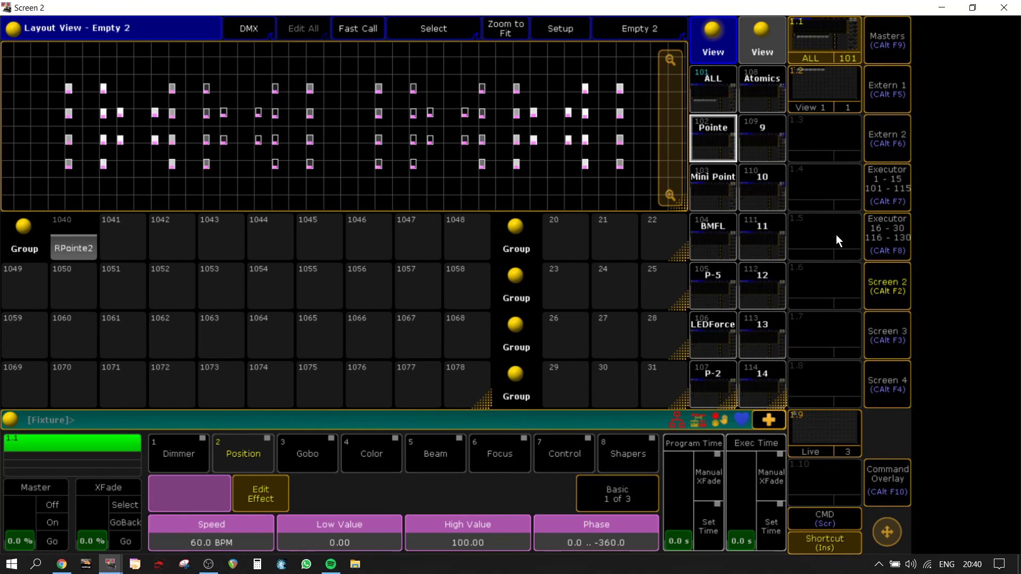
click(830, 425)
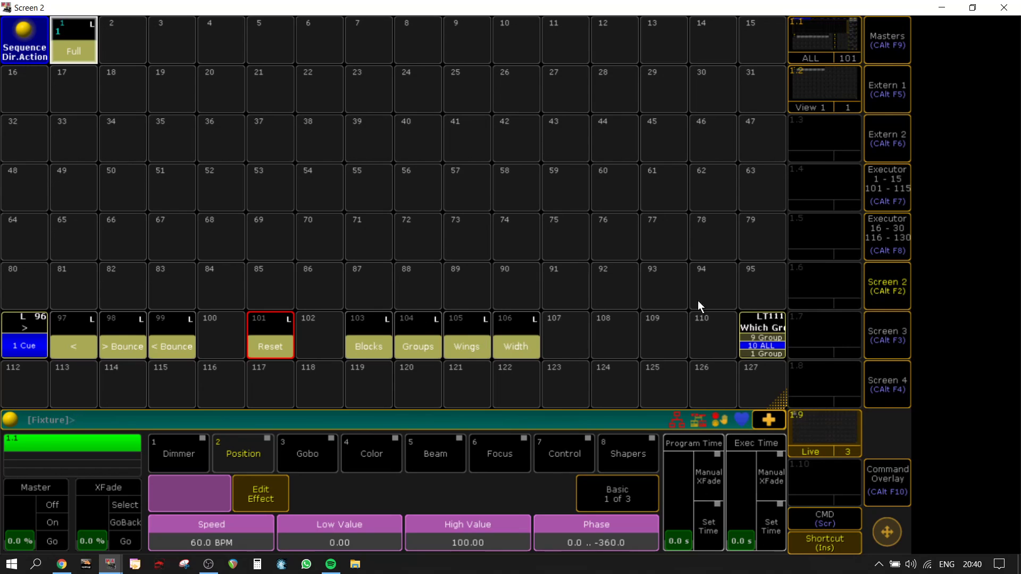
click(130, 333)
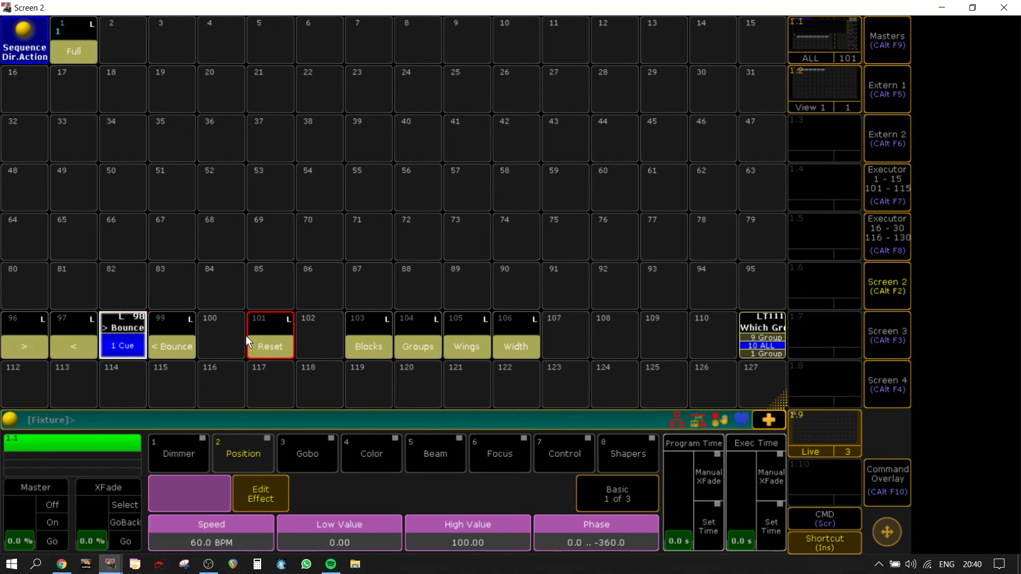
click(478, 331)
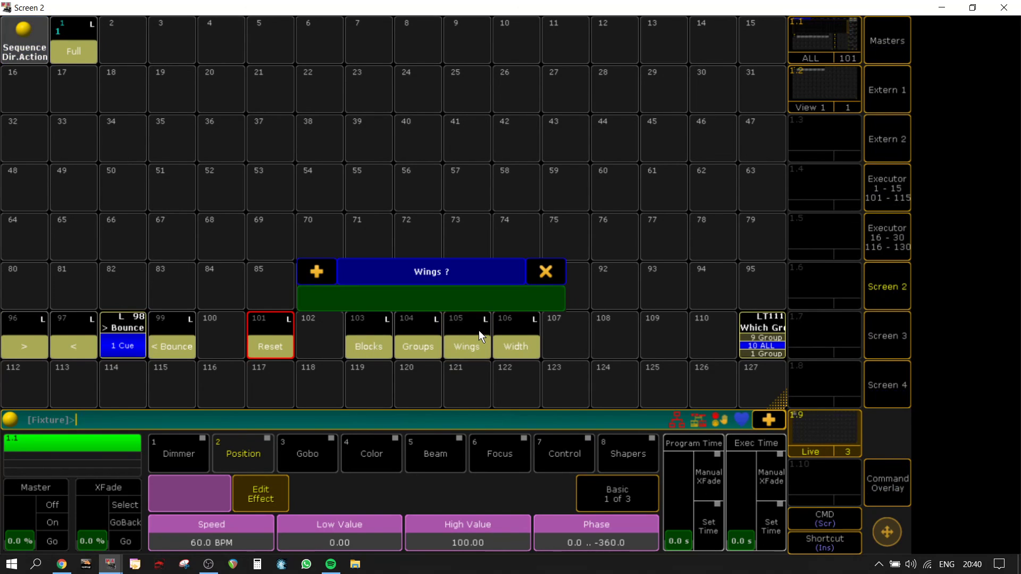
click(825, 42)
click(721, 139)
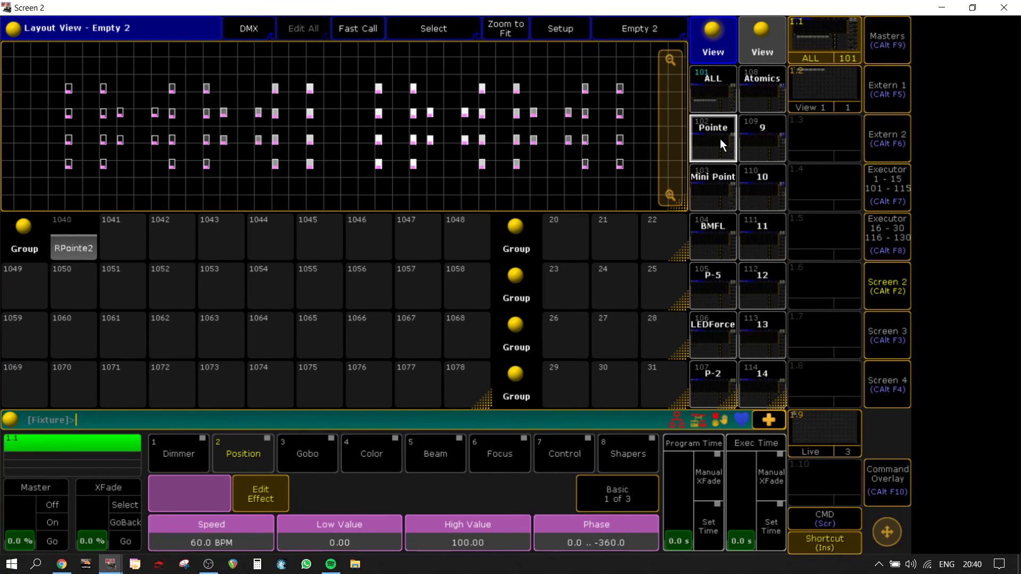
click(893, 289)
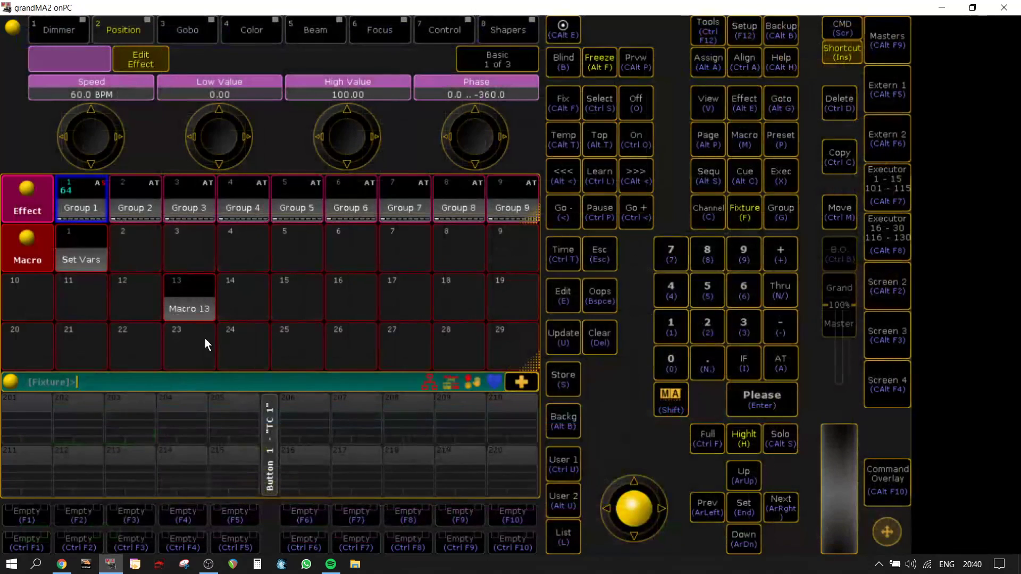
Run the > sequence to switch the effect's direction and check the output on the Pointe fixtures in the layout view
click(861, 303)
click(830, 439)
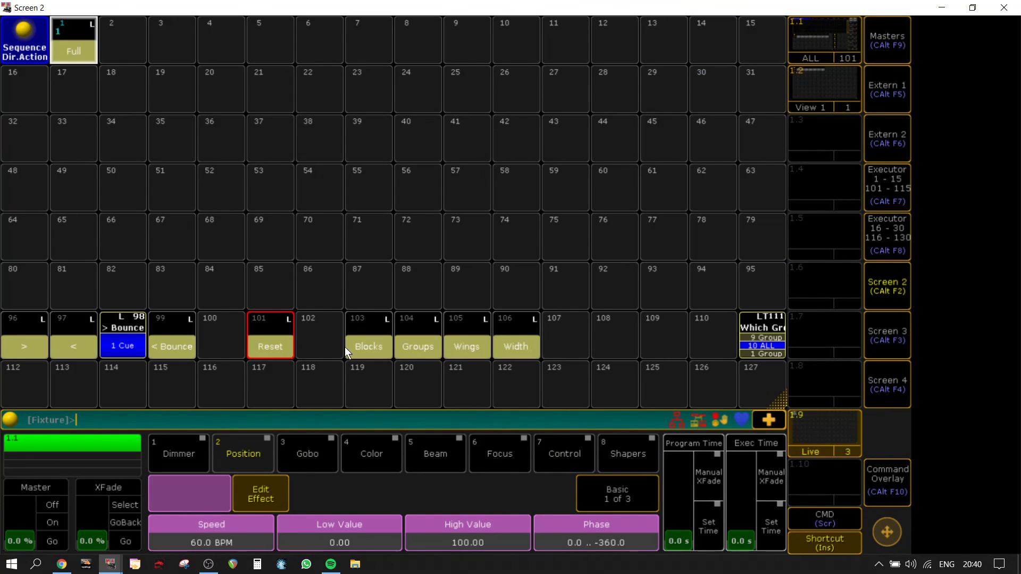
click(14, 336)
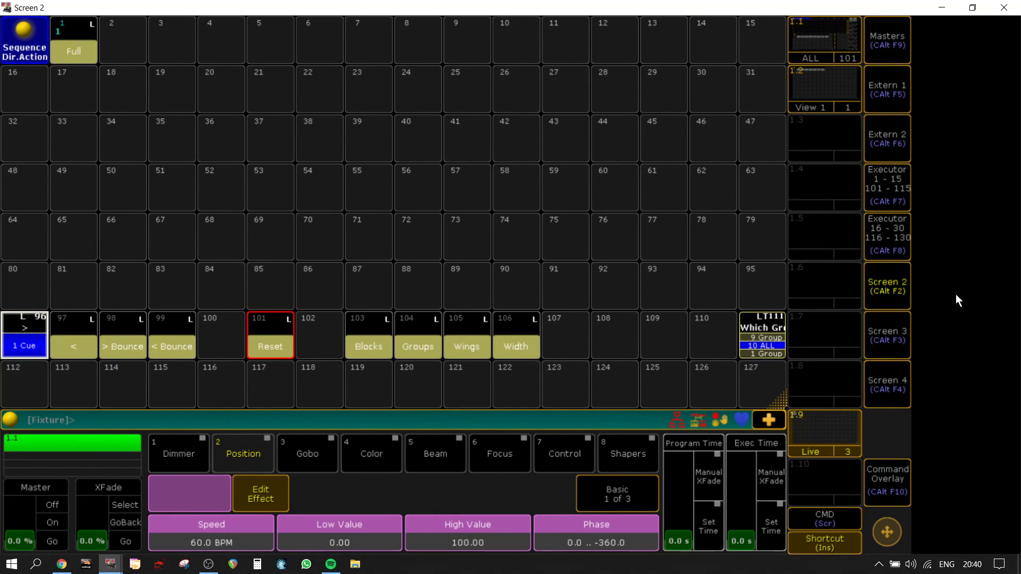
click(829, 38)
click(722, 131)
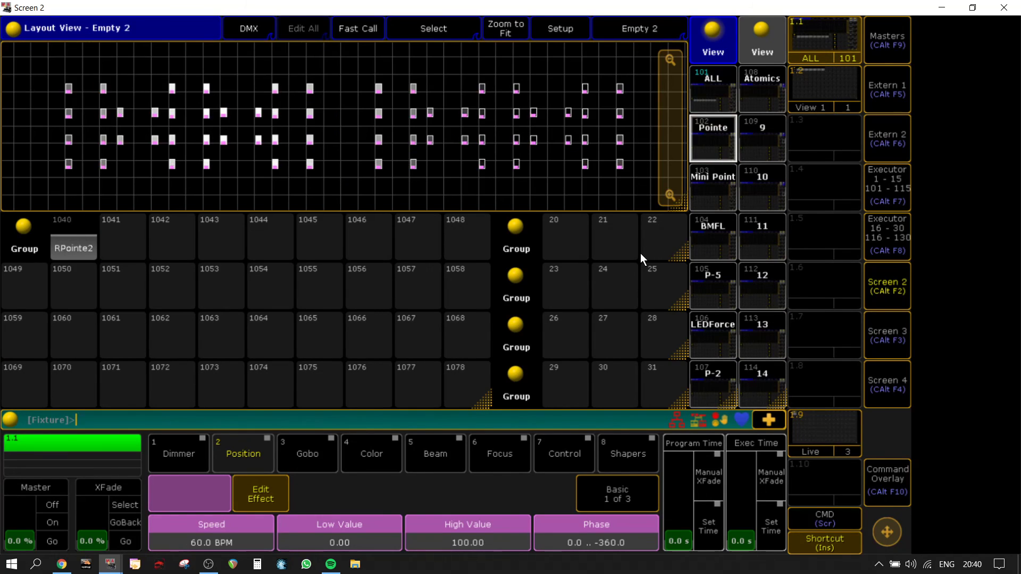